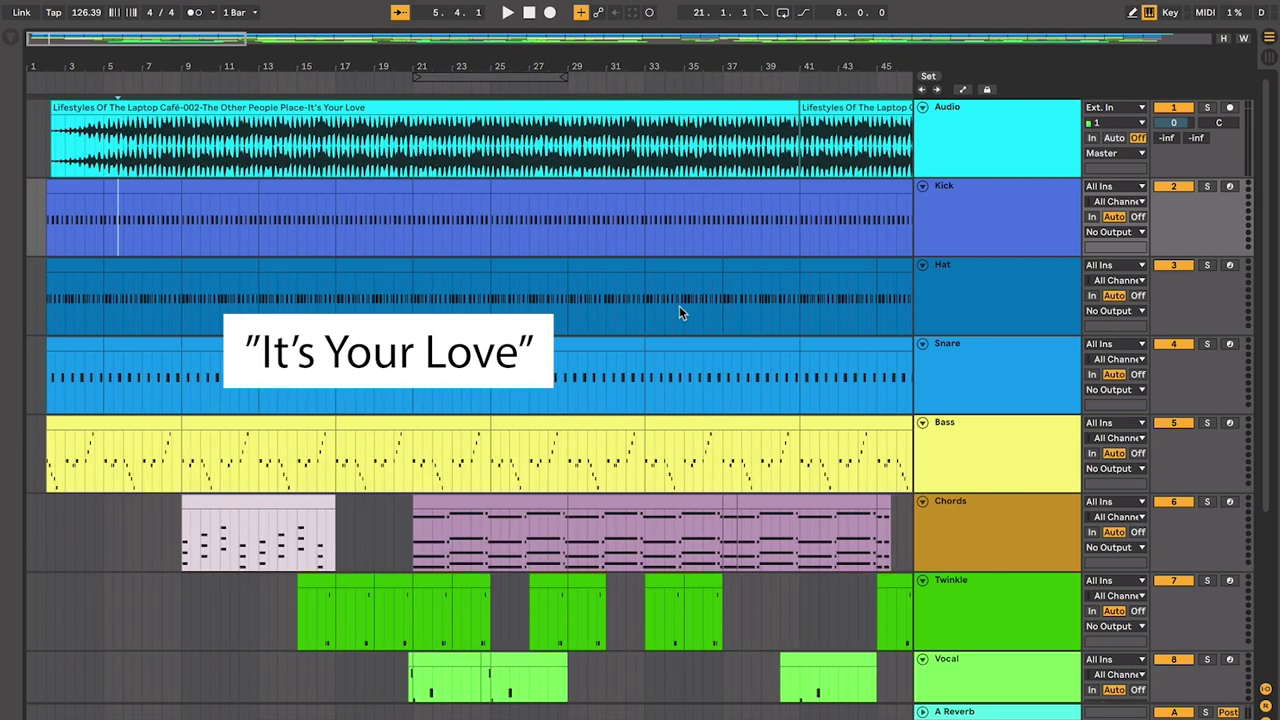
- Survey the tracks from Kick down to hey hey, selecting the Bass, Chords and hey hey clips in turn
scroll(679, 307, down, 5)
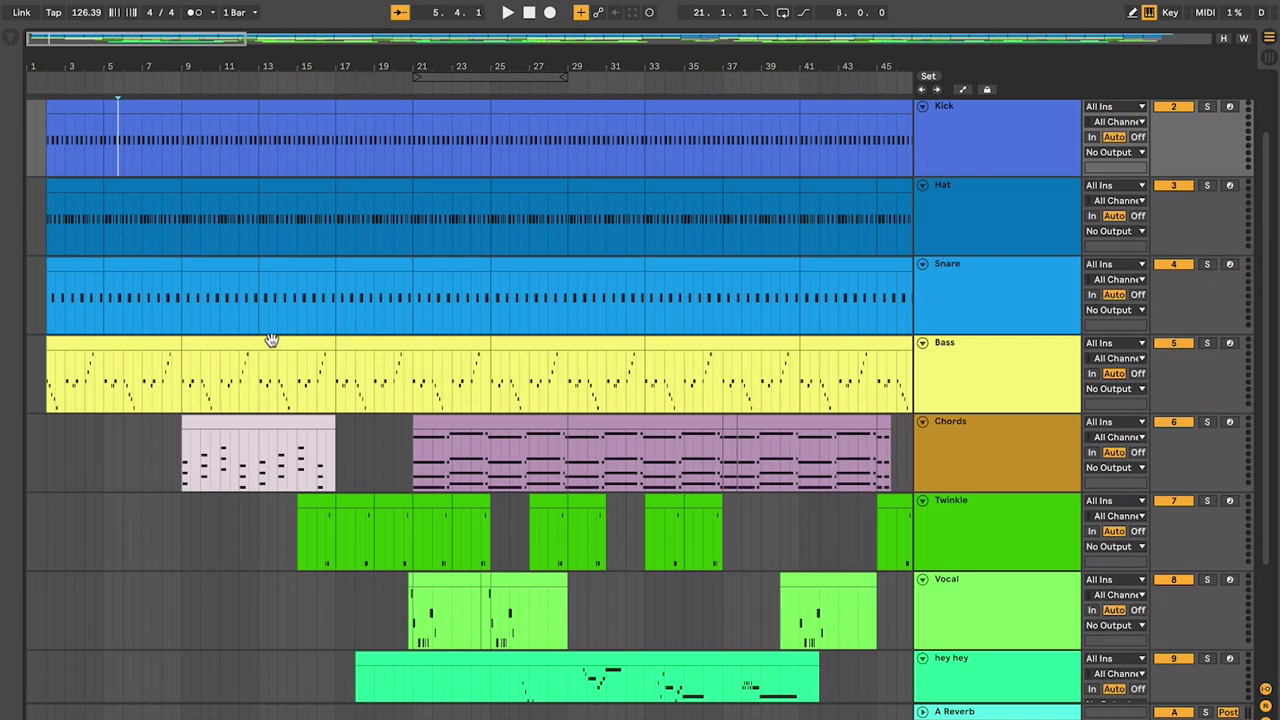
click(271, 337)
scroll(271, 337, down, 3)
scroll(379, 385, down, 2)
scroll(401, 383, right, 2)
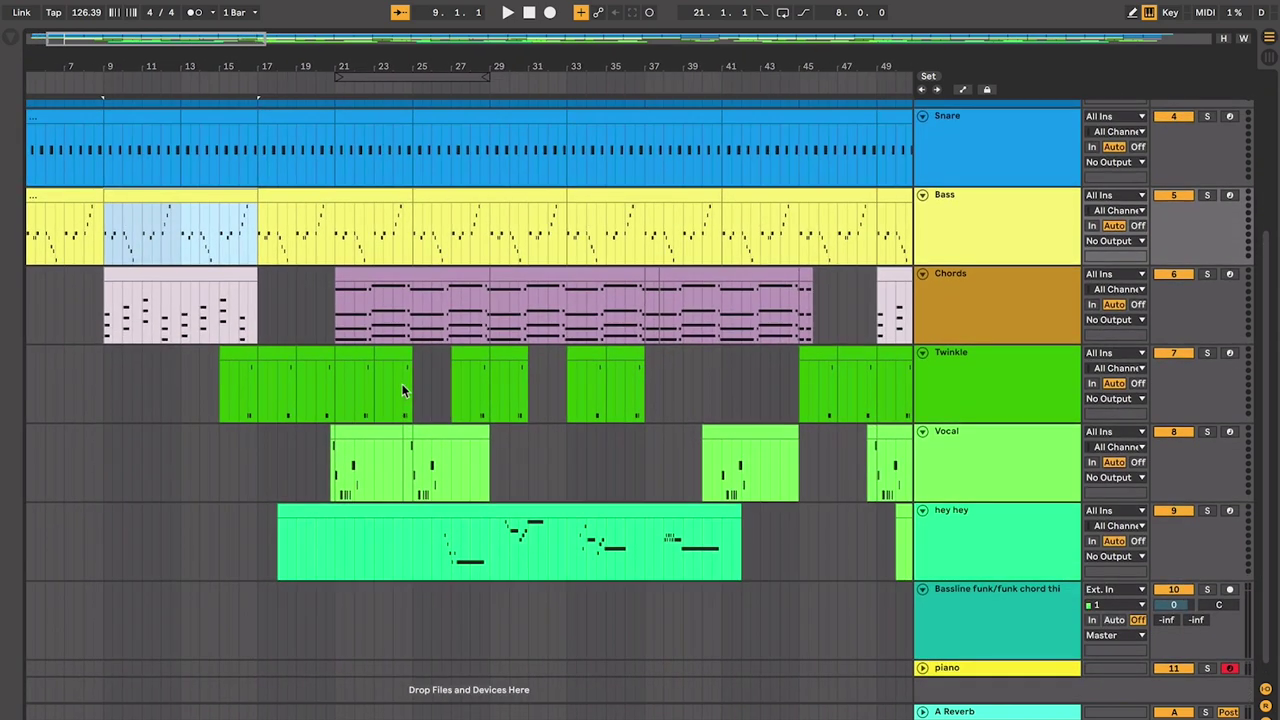
click(420, 274)
scroll(515, 332, right, 6)
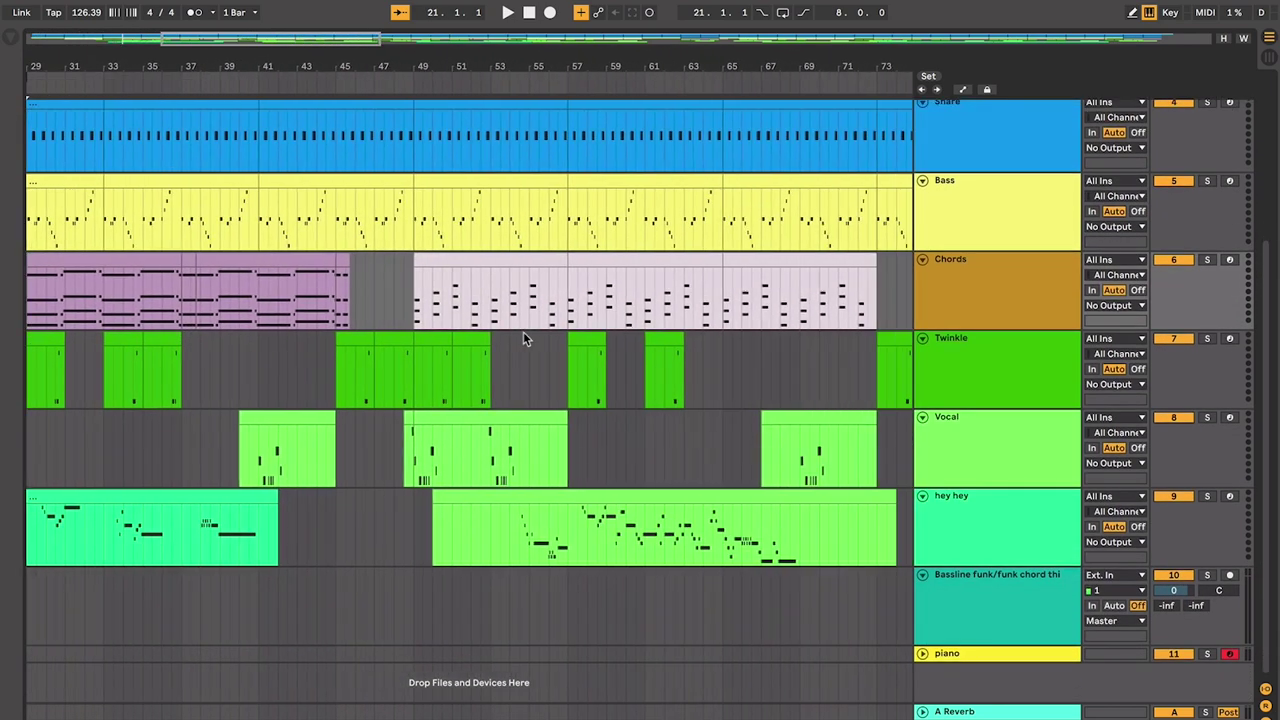
click(588, 498)
click(238, 498)
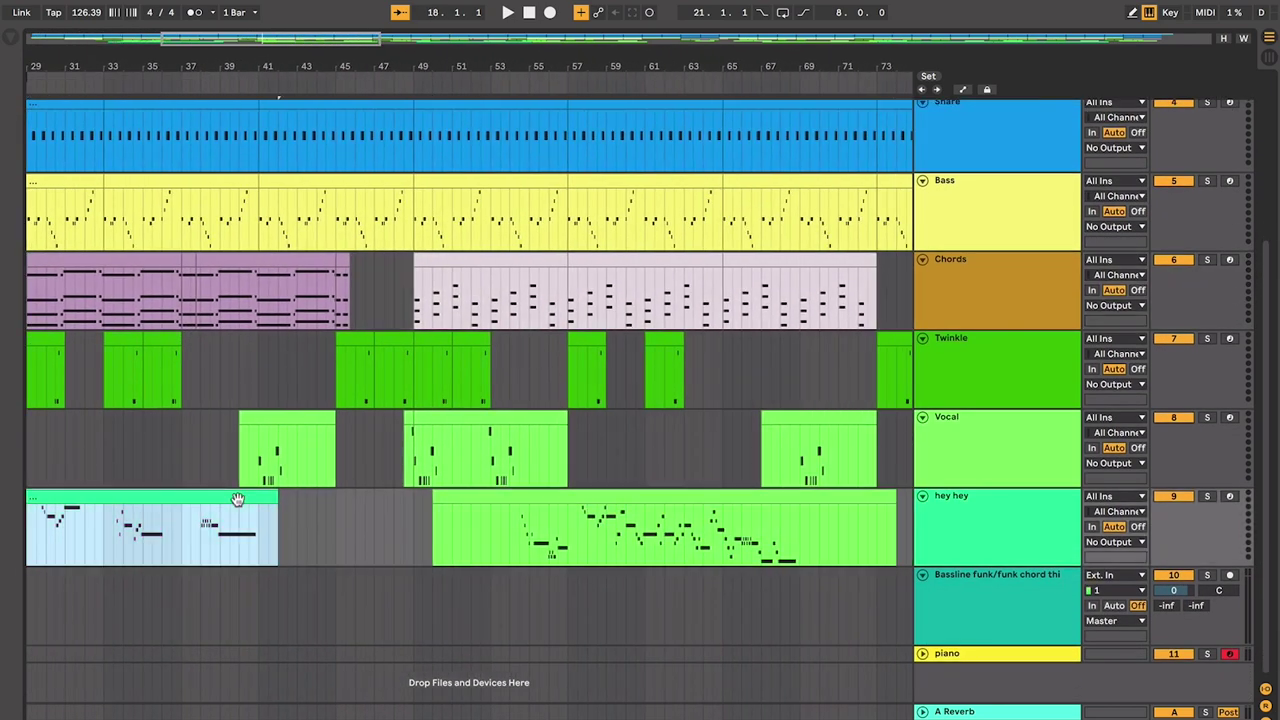
- Select the first Kick clip at bar 2 and examine the opening bars of the drum and bass tracks up close
scroll(238, 500, left, 3)
scroll(238, 500, up, 5)
scroll(260, 300, up, 3)
click(268, 245)
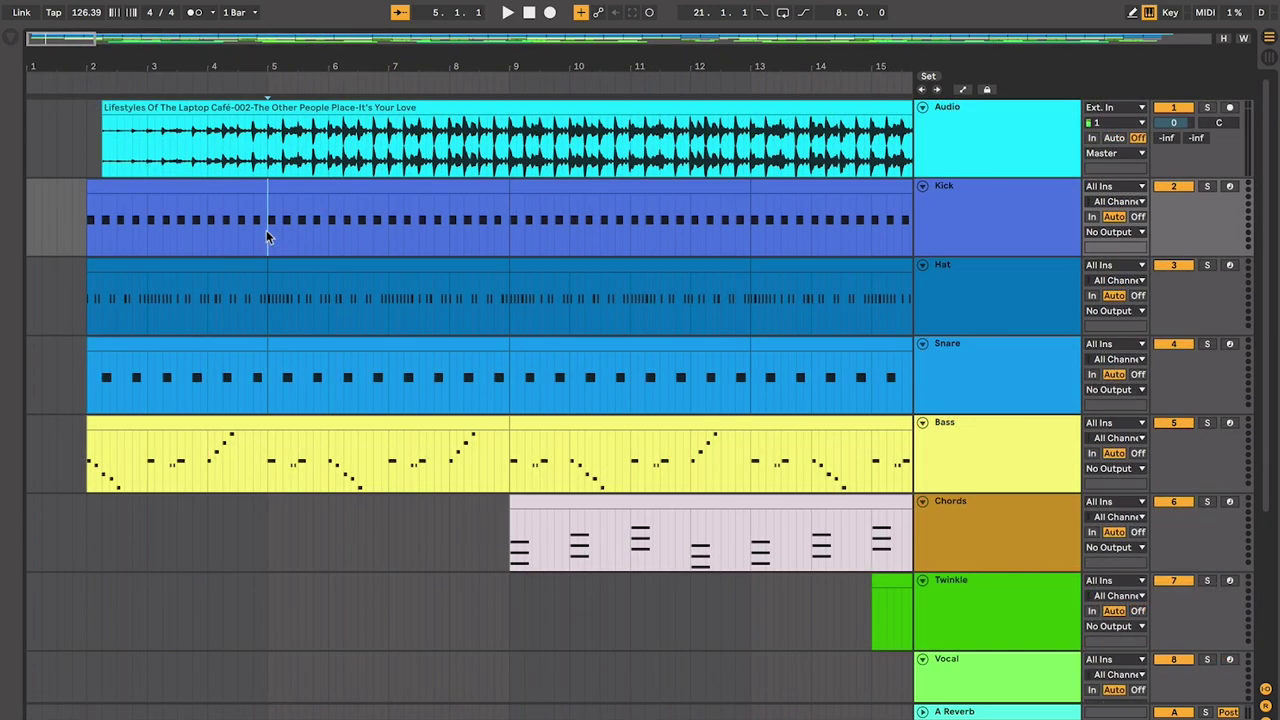
click(253, 193)
click(153, 192)
key(z)
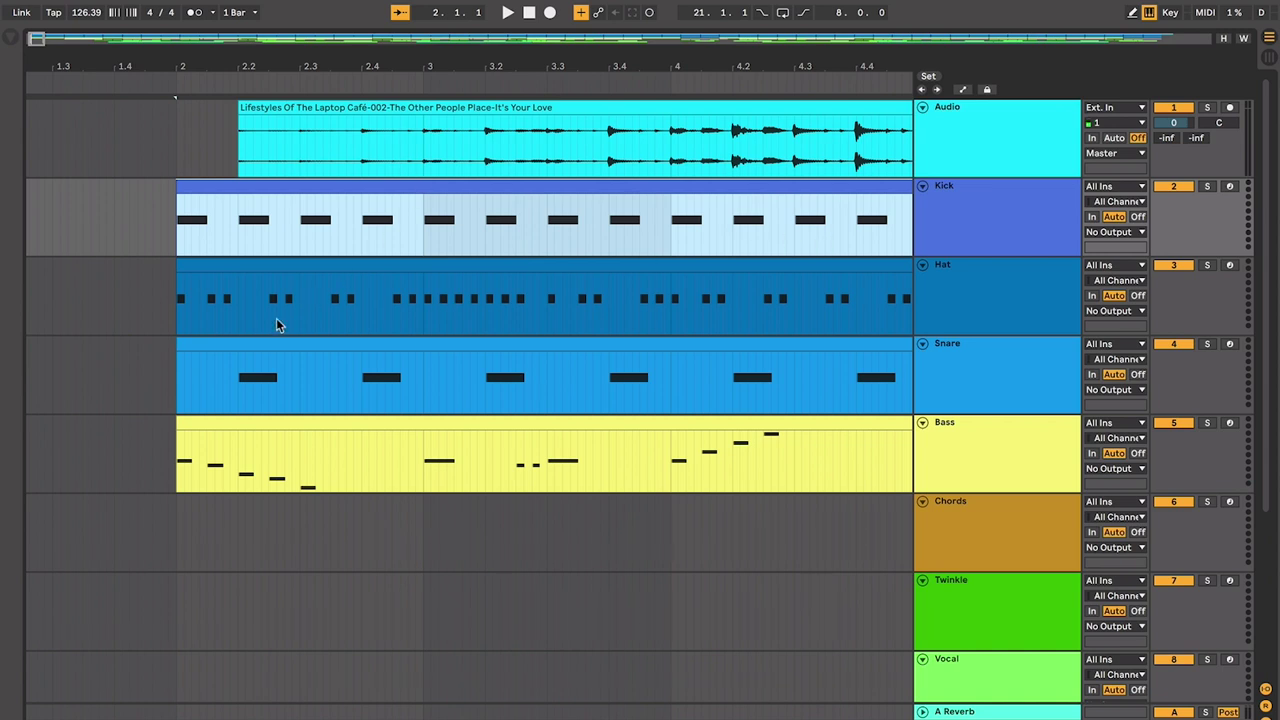
scroll(562, 364, right, 2)
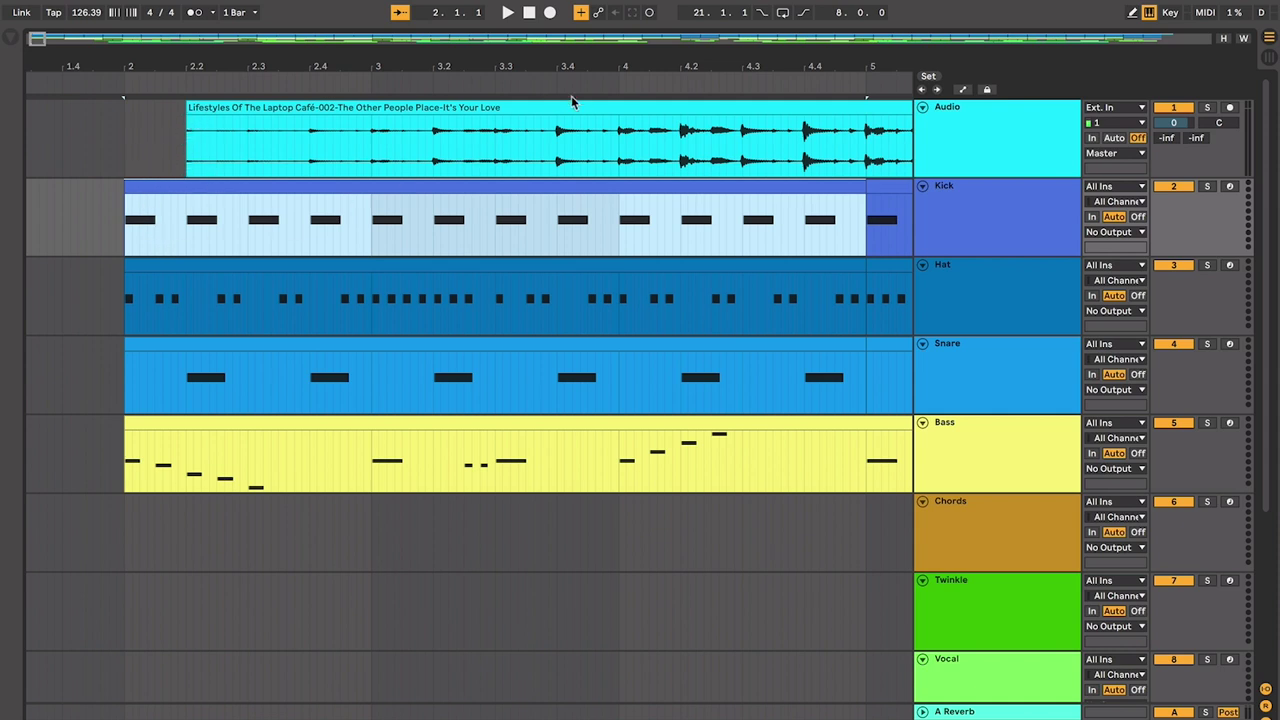
scroll(348, 213, right, 6)
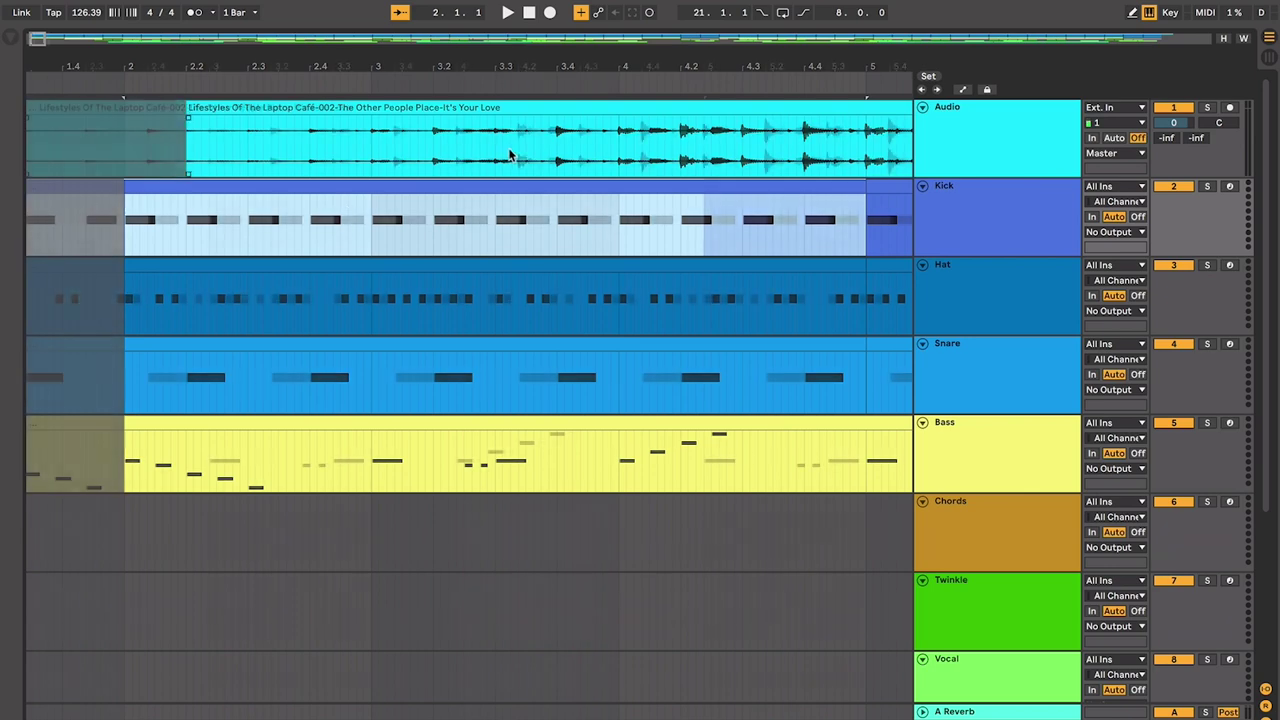
scroll(521, 107, left, 4)
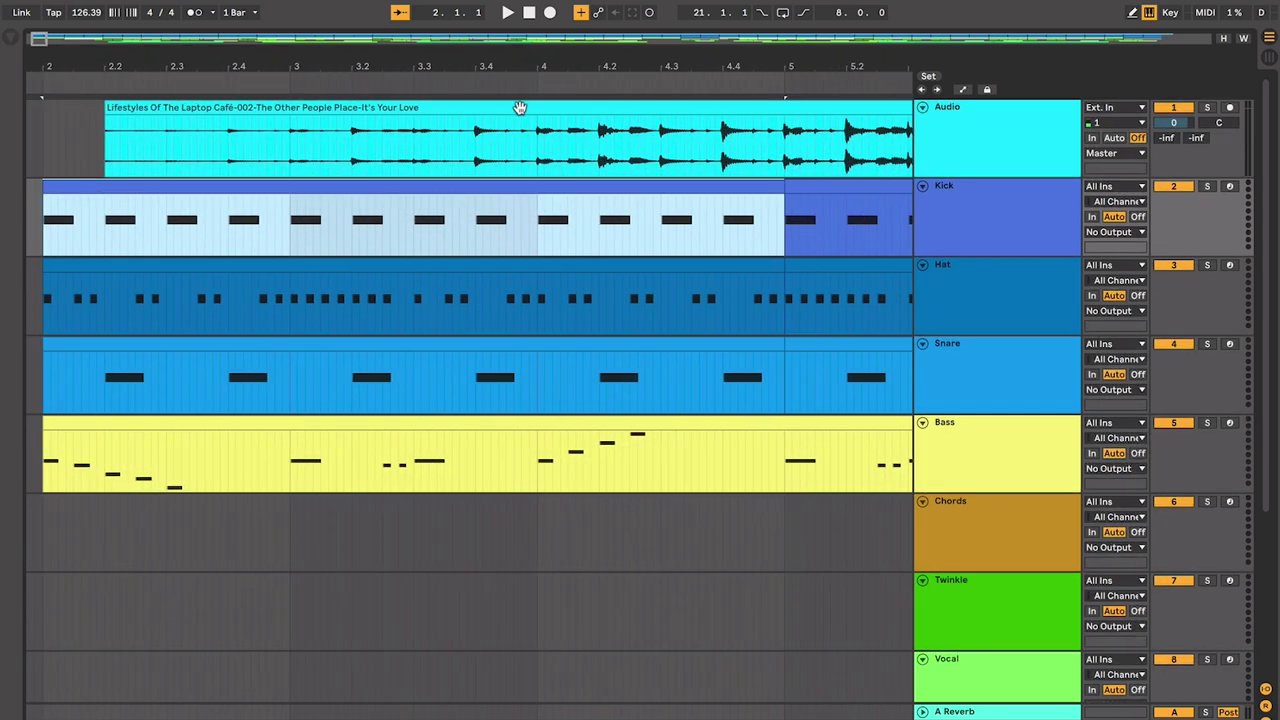
- Set the playback position to the start of the first Audio clip and start playing the arrangement
click(157, 167)
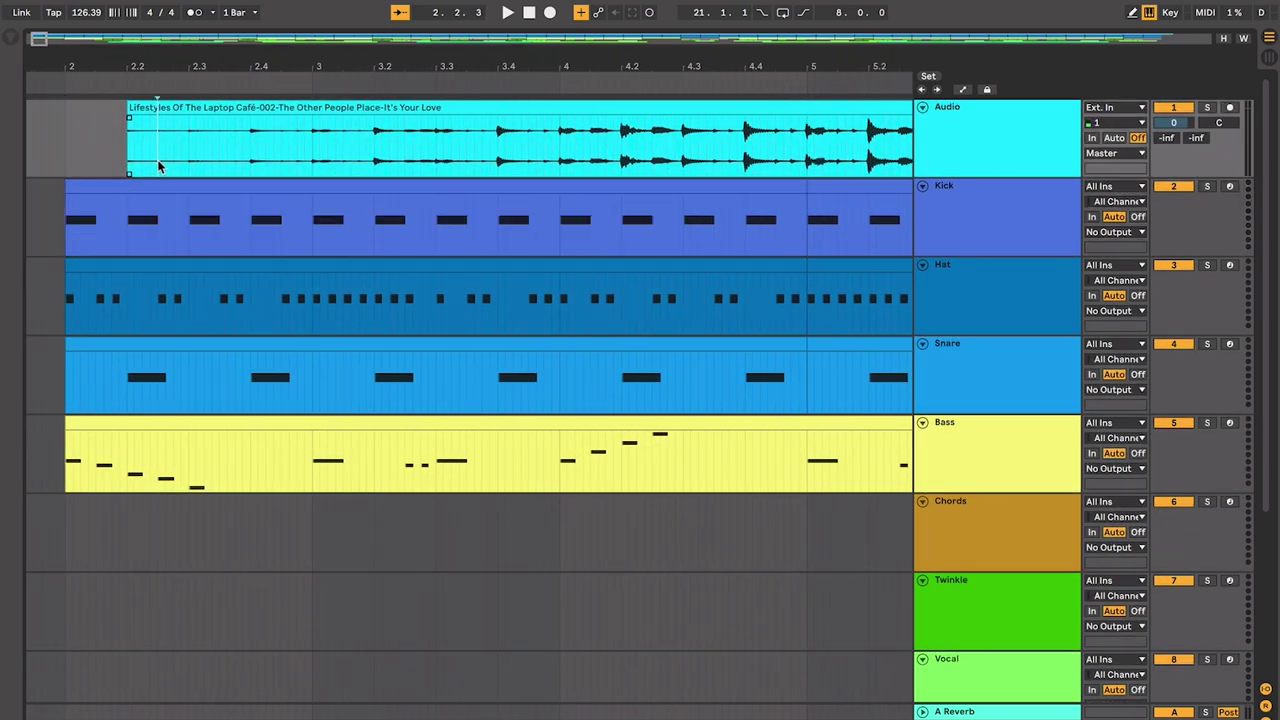
click(132, 157)
click(128, 156)
key(minus)
click(379, 158)
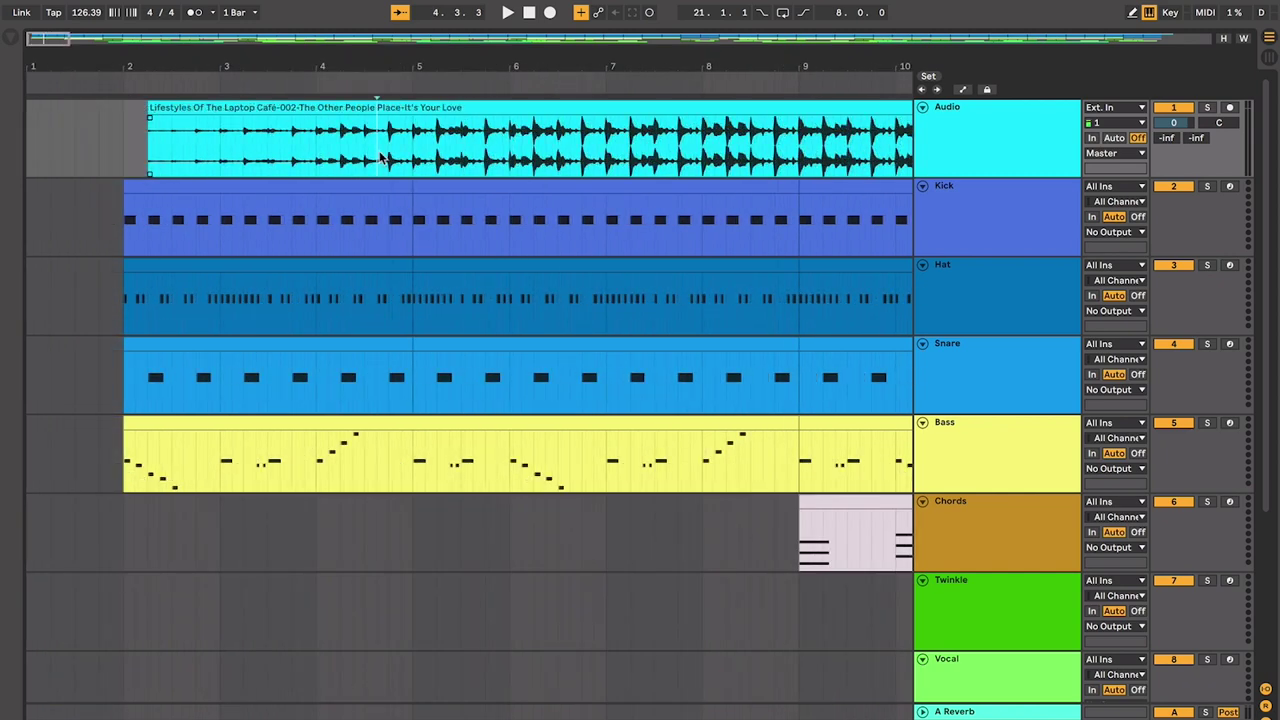
click(142, 167)
key(space)
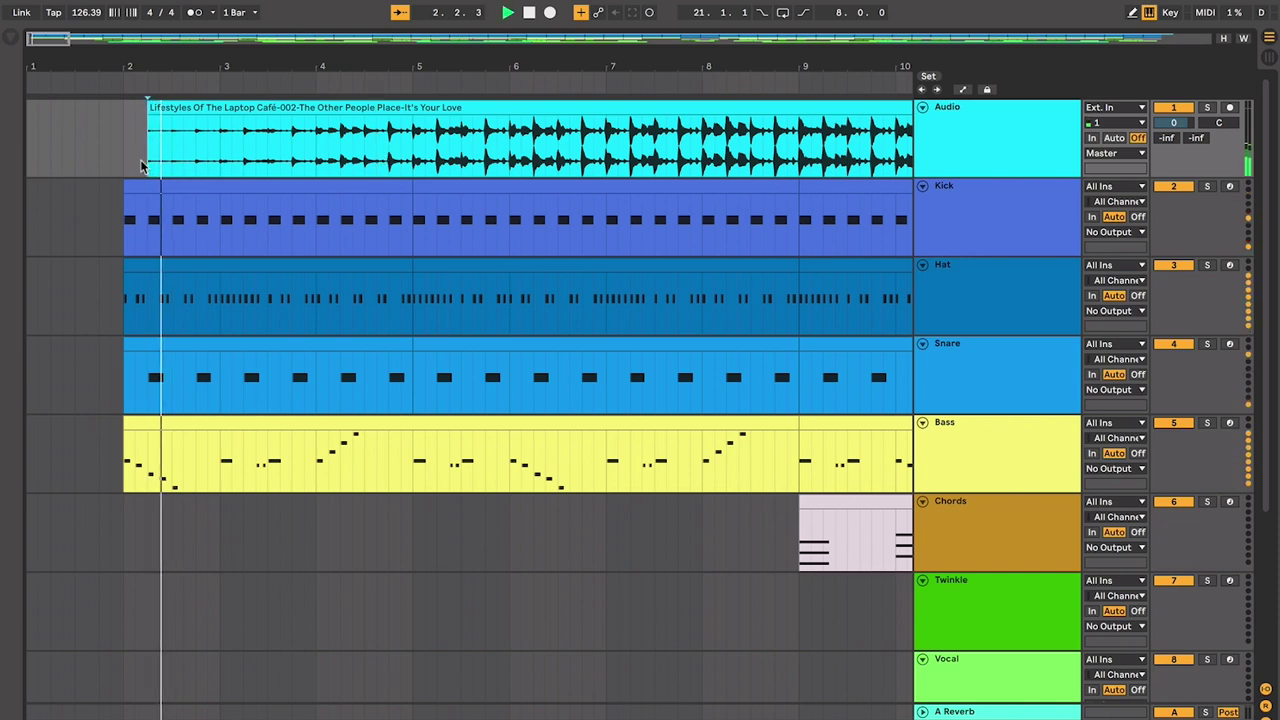
- Listen to the arrangement up to about bar 16 and stop playback
key(plus)
key(plus)
key(plus)
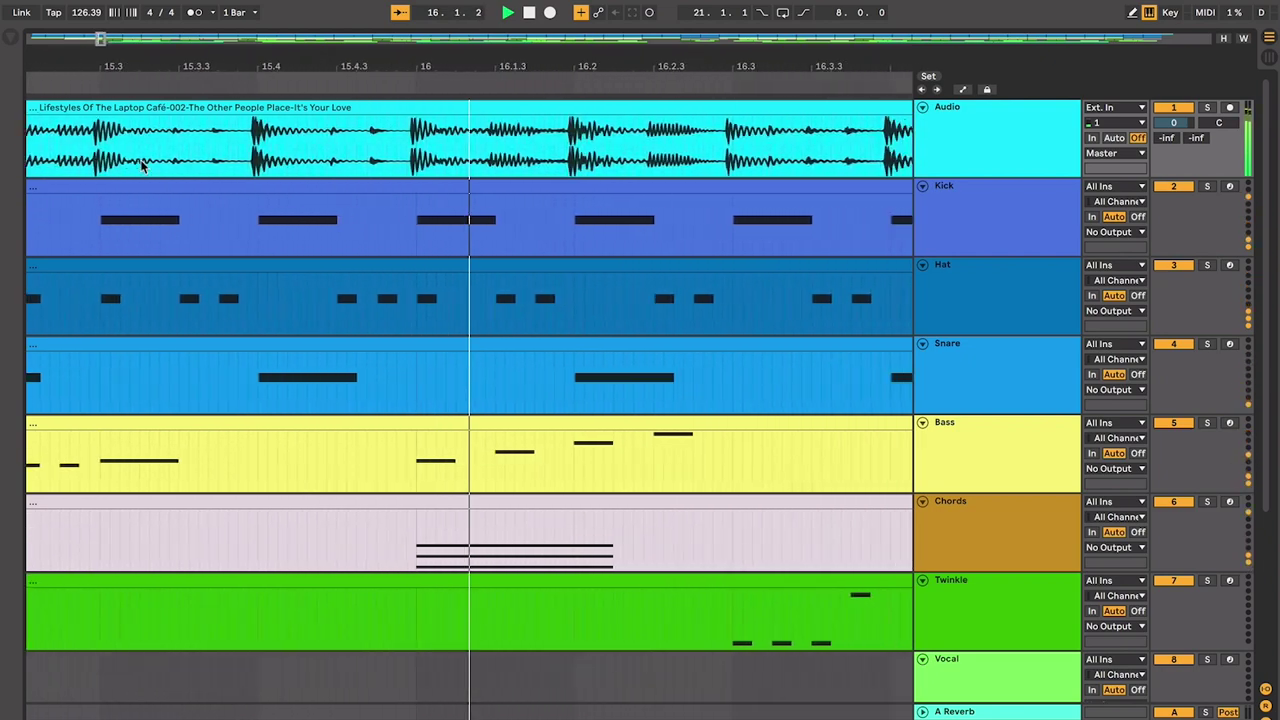
scroll(142, 167, down, 5)
key(space)
scroll(537, 494, down, 5)
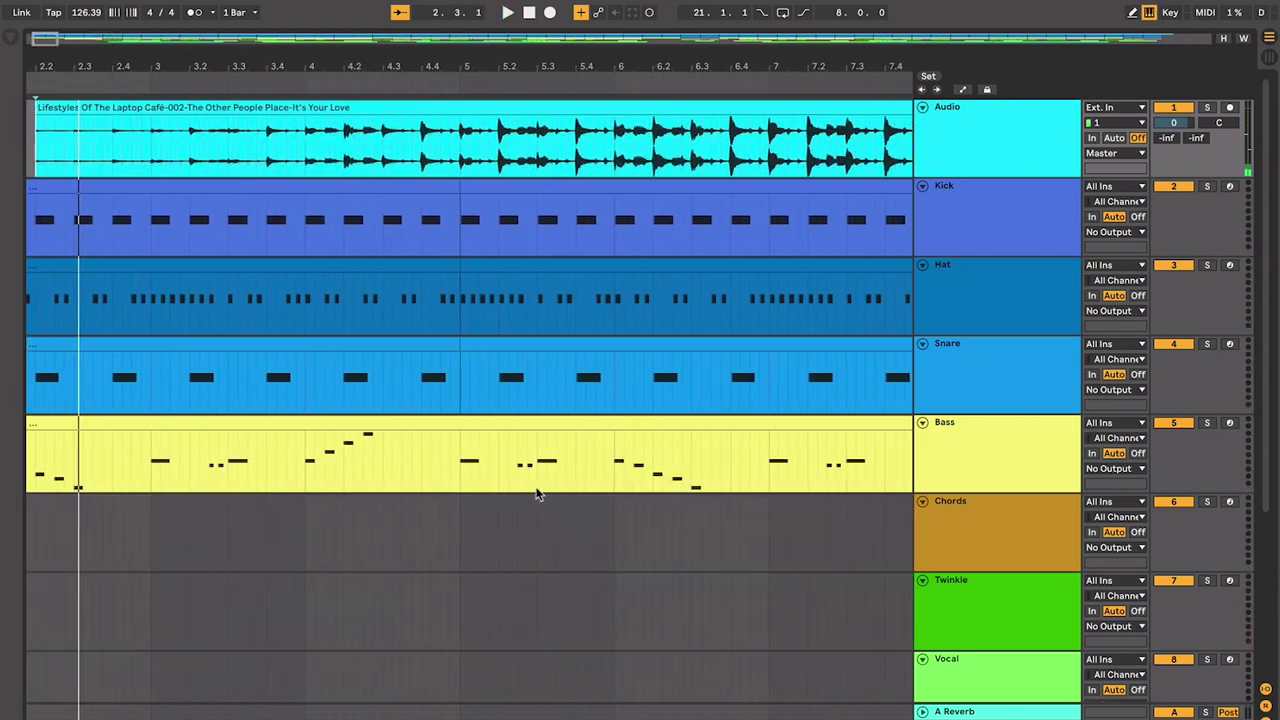
- Compare the Chords clip starting at bar 9 with the matching Bass clip, selecting each in turn
click(440, 500)
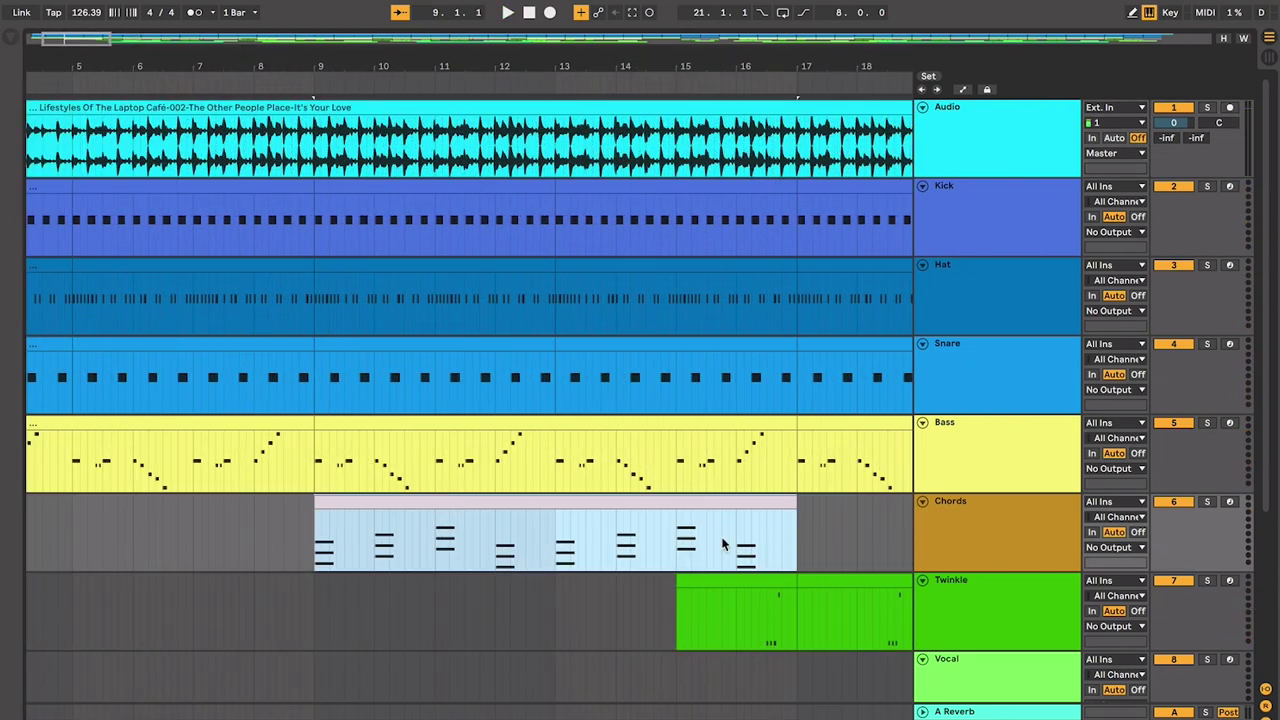
scroll(484, 521, left, 5)
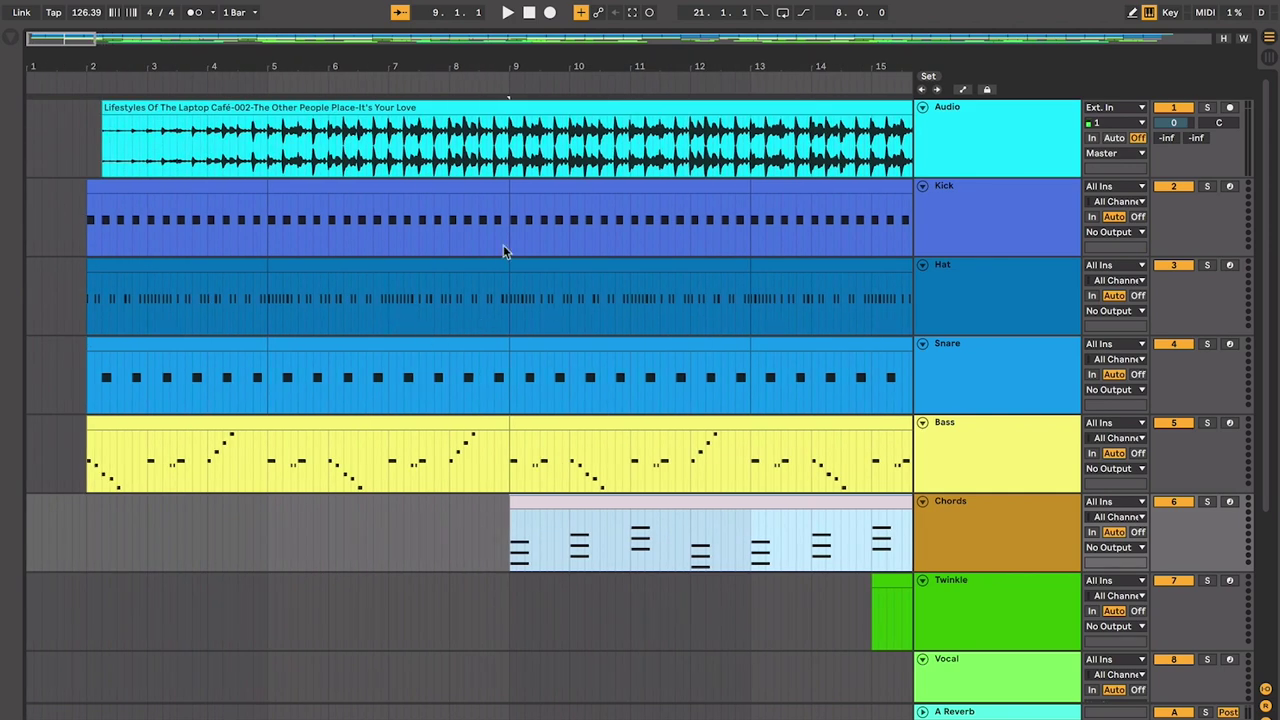
scroll(390, 385, right, 4)
key(Up)
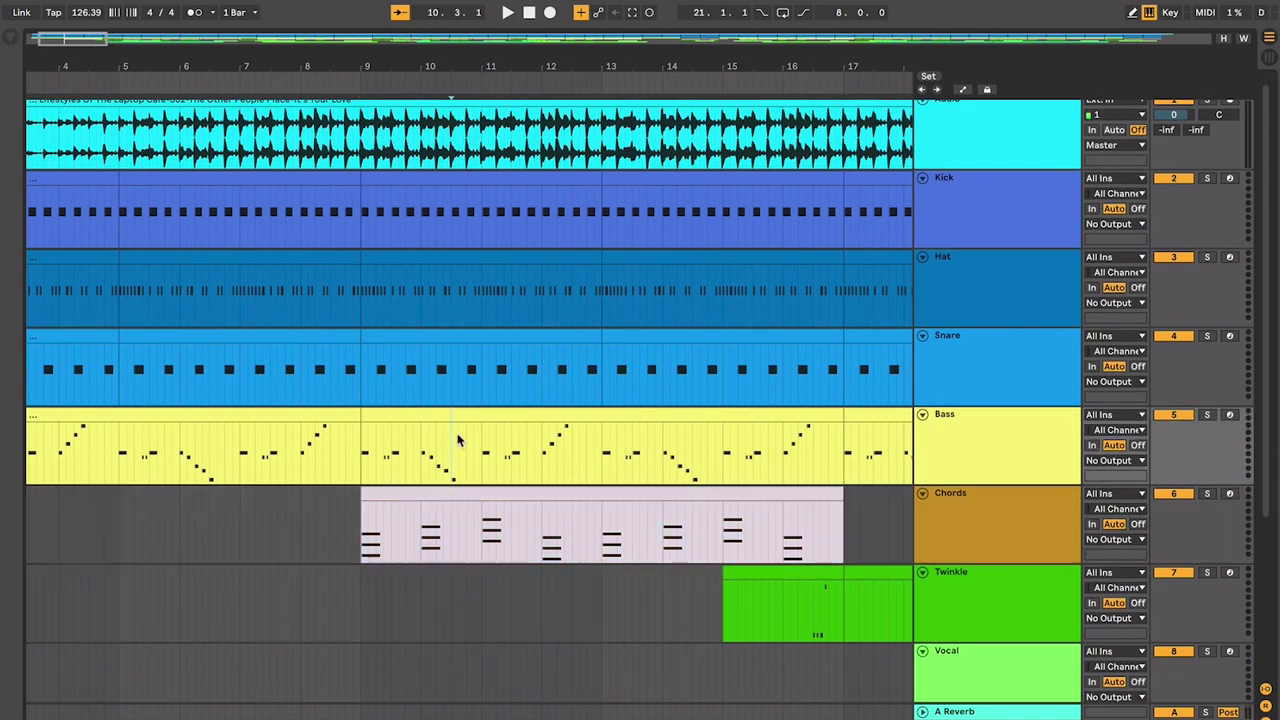
scroll(473, 418, right, 3)
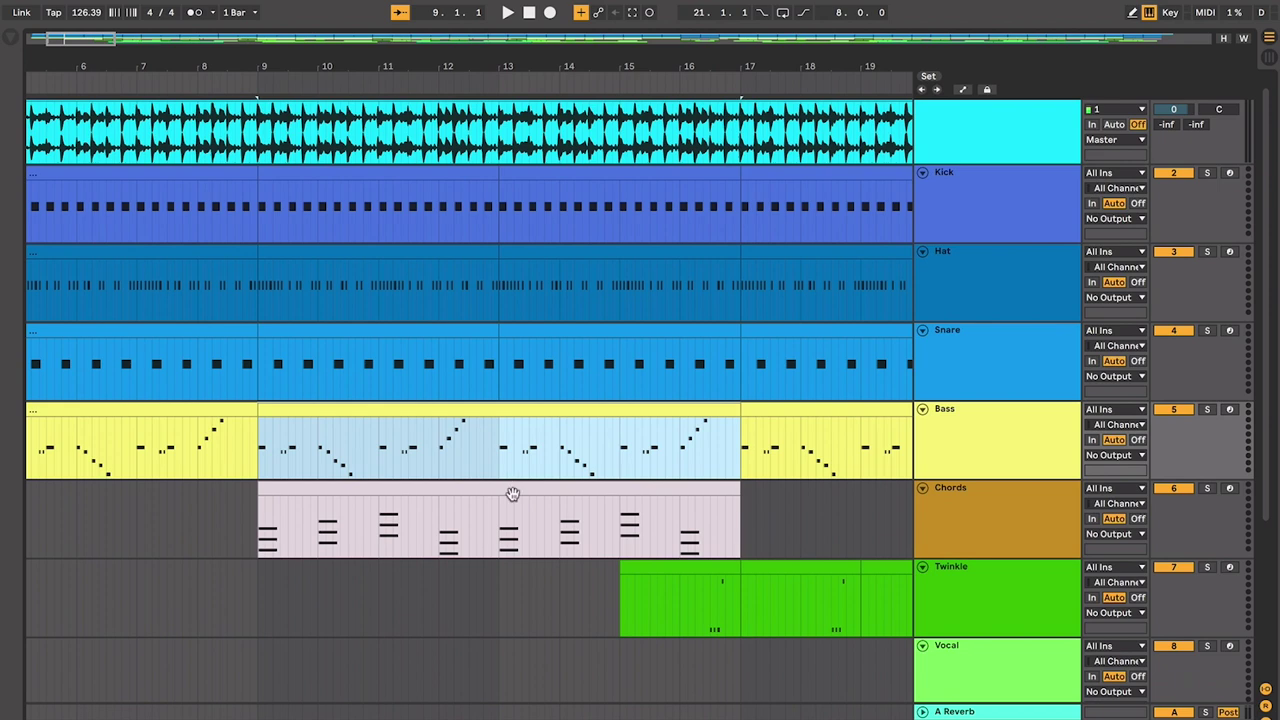
click(512, 494)
scroll(526, 488, up, 5)
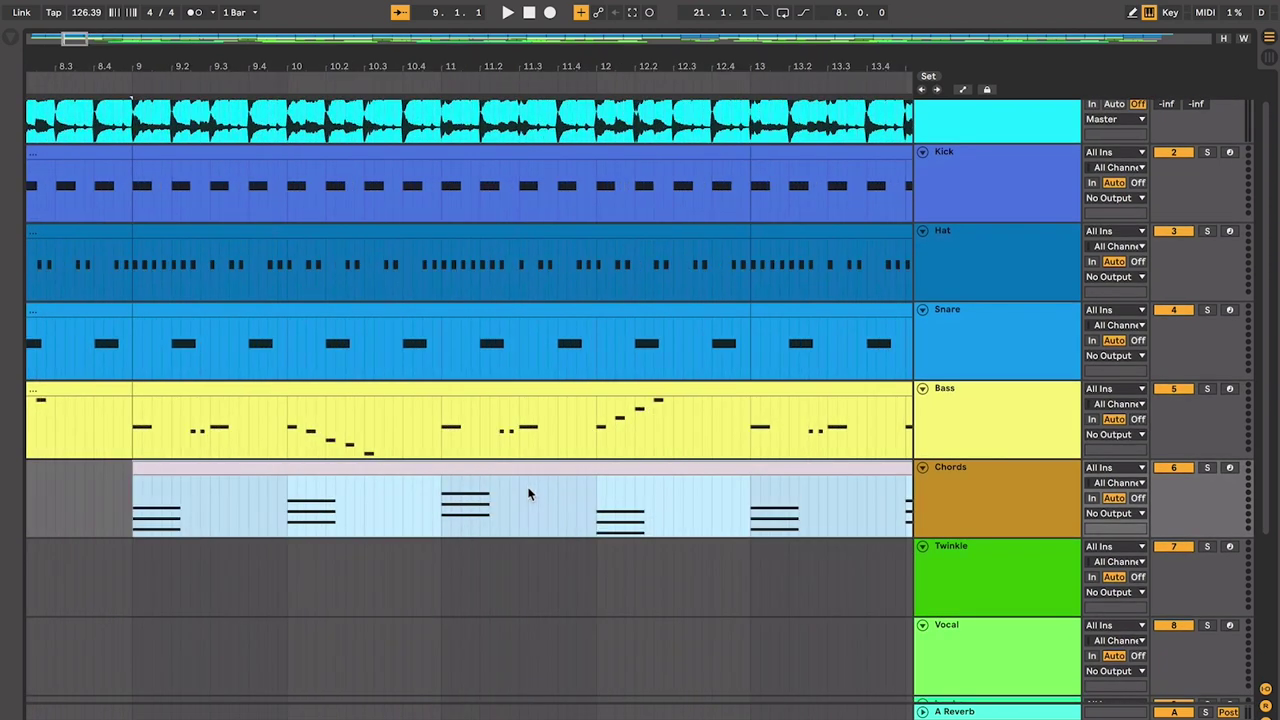
scroll(529, 493, down, 5)
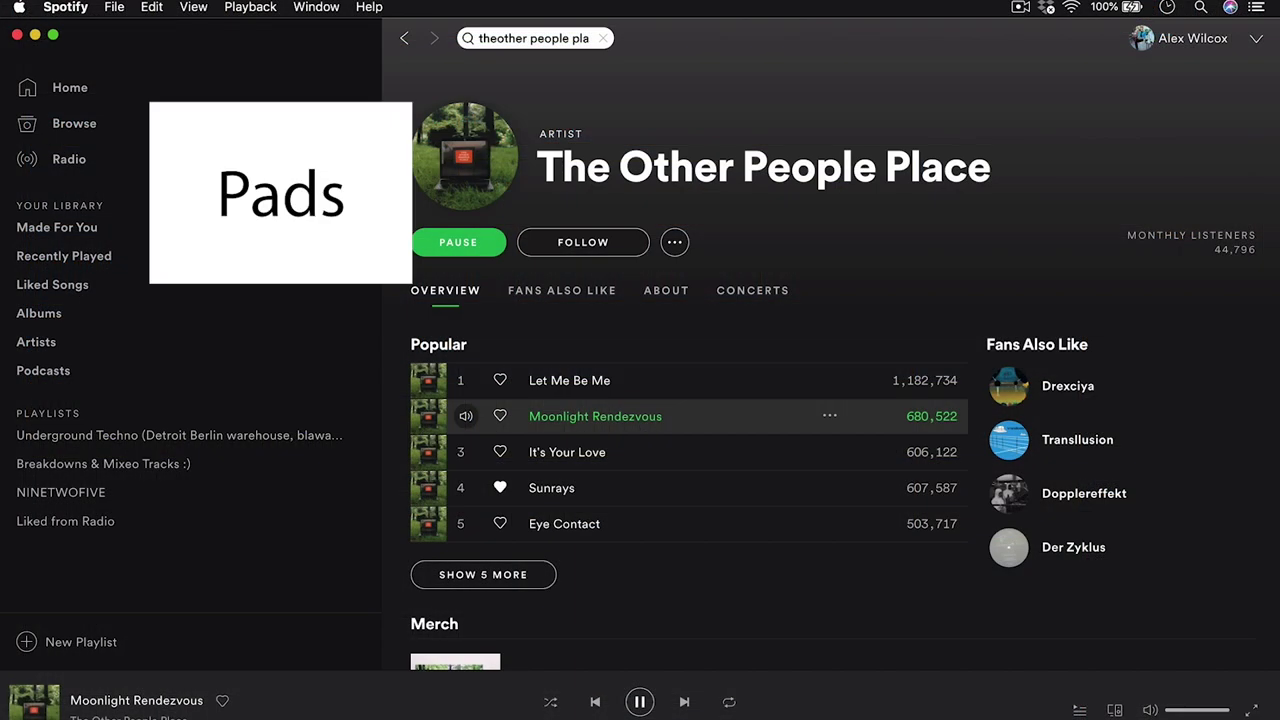
- In Spotify, play "It's Your Love", "Eye Contact" and "Sunrays" by The Other People Place, and pause playback
double_click(621, 462)
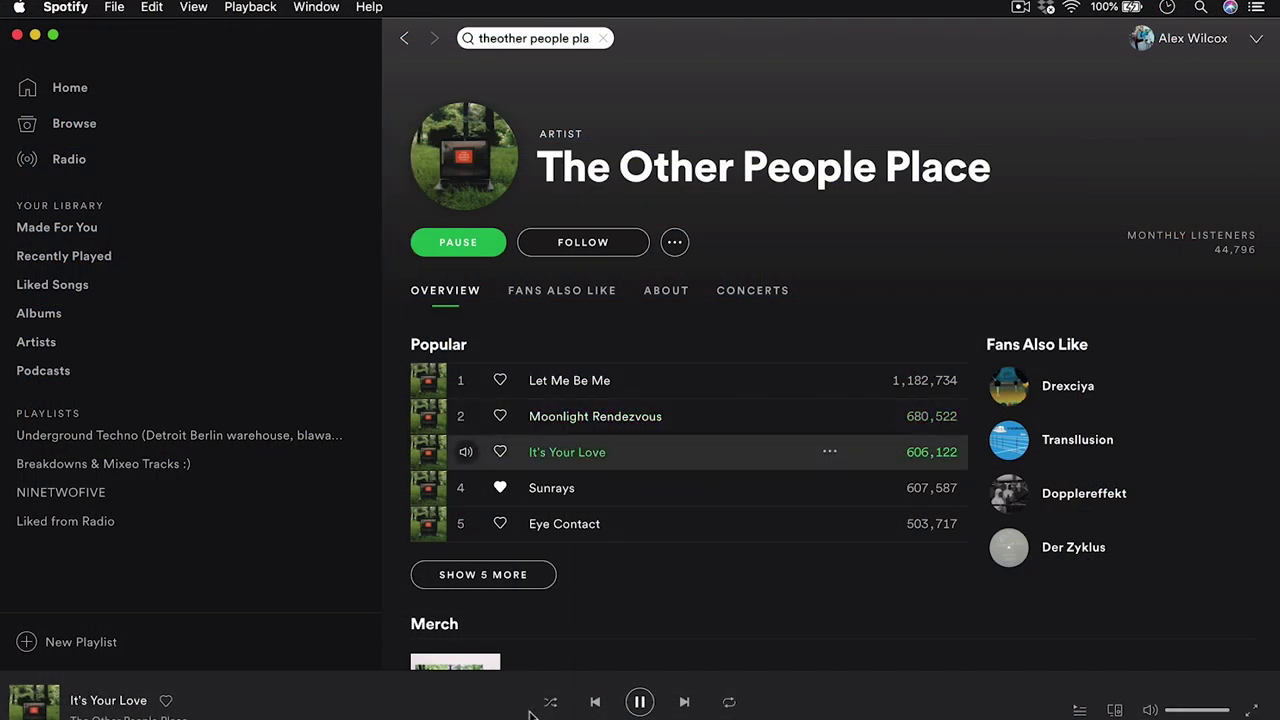
double_click(610, 512)
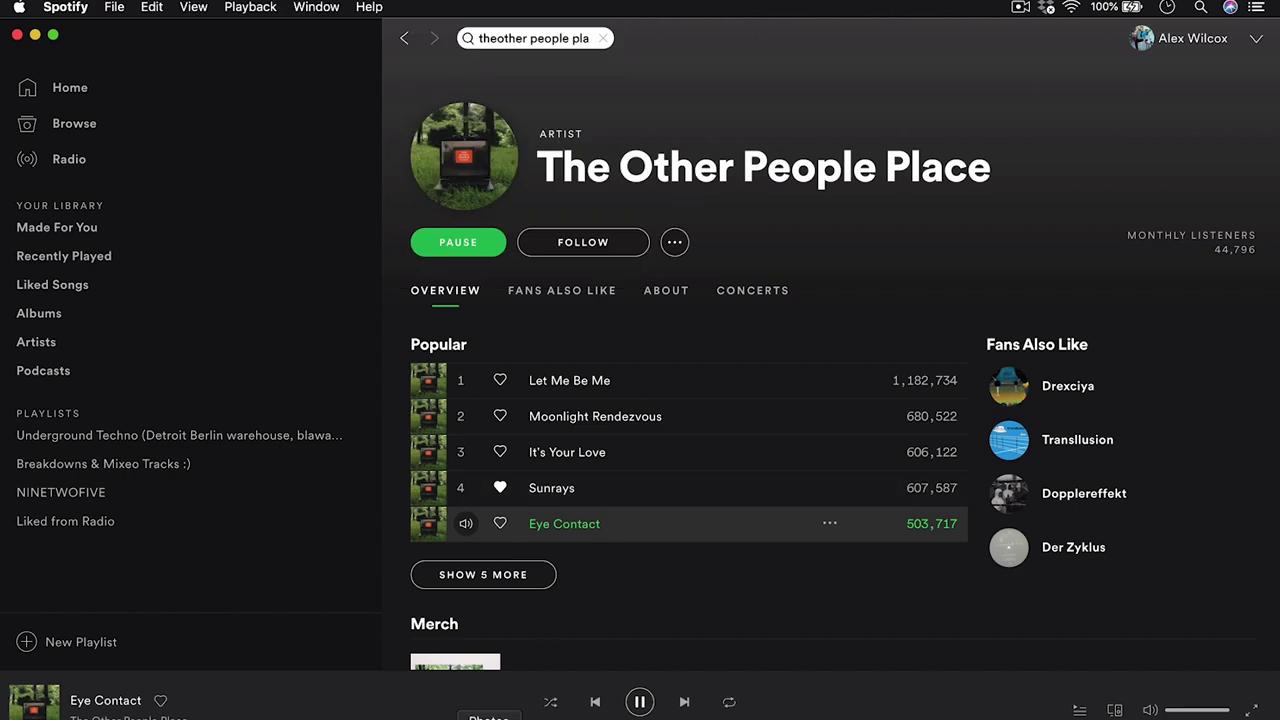
double_click(615, 489)
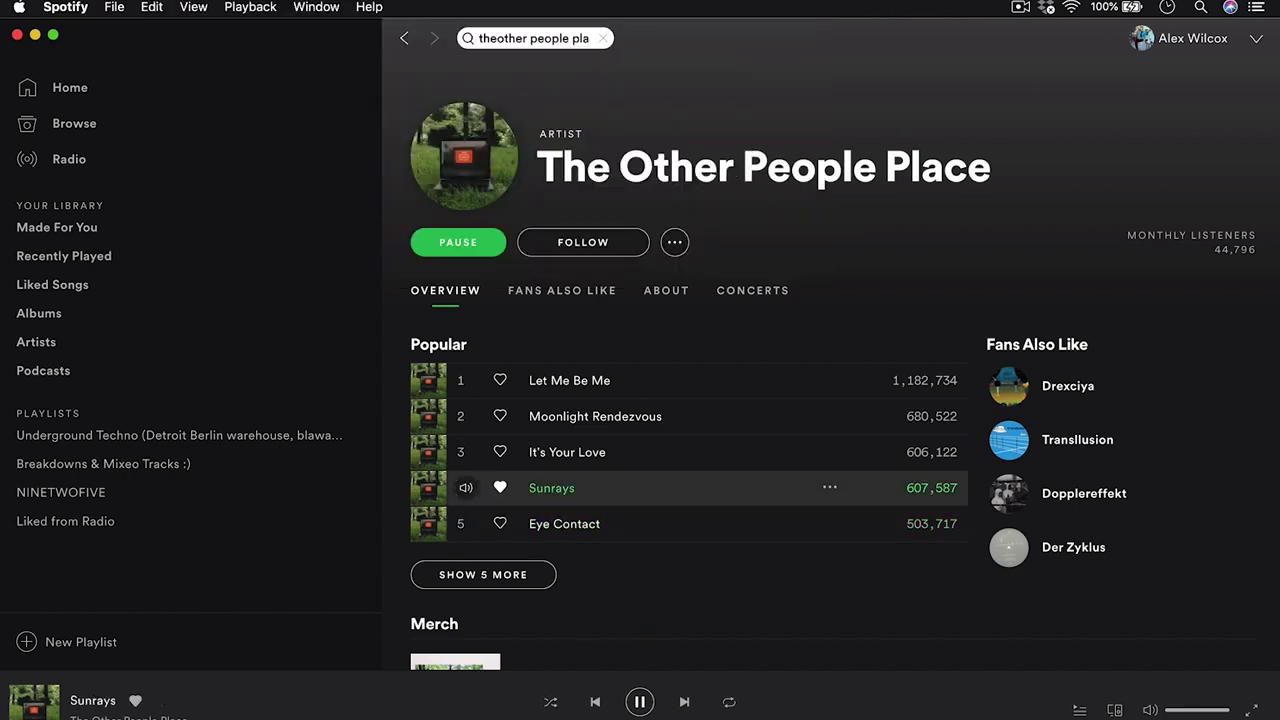
key(space)
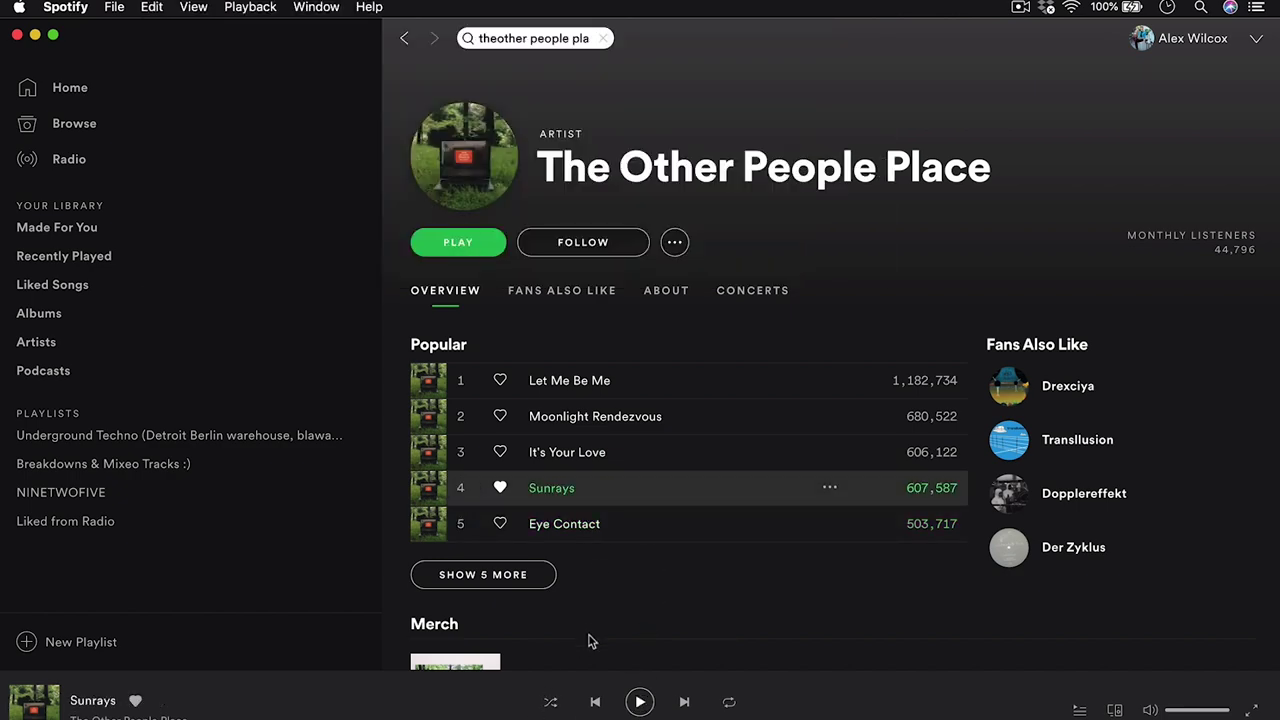
- Return to Ableton Live and examine the Chords clip in bars 9 to 17, leaving it selected
key(ctrl+Right)
click(556, 517)
click(414, 471)
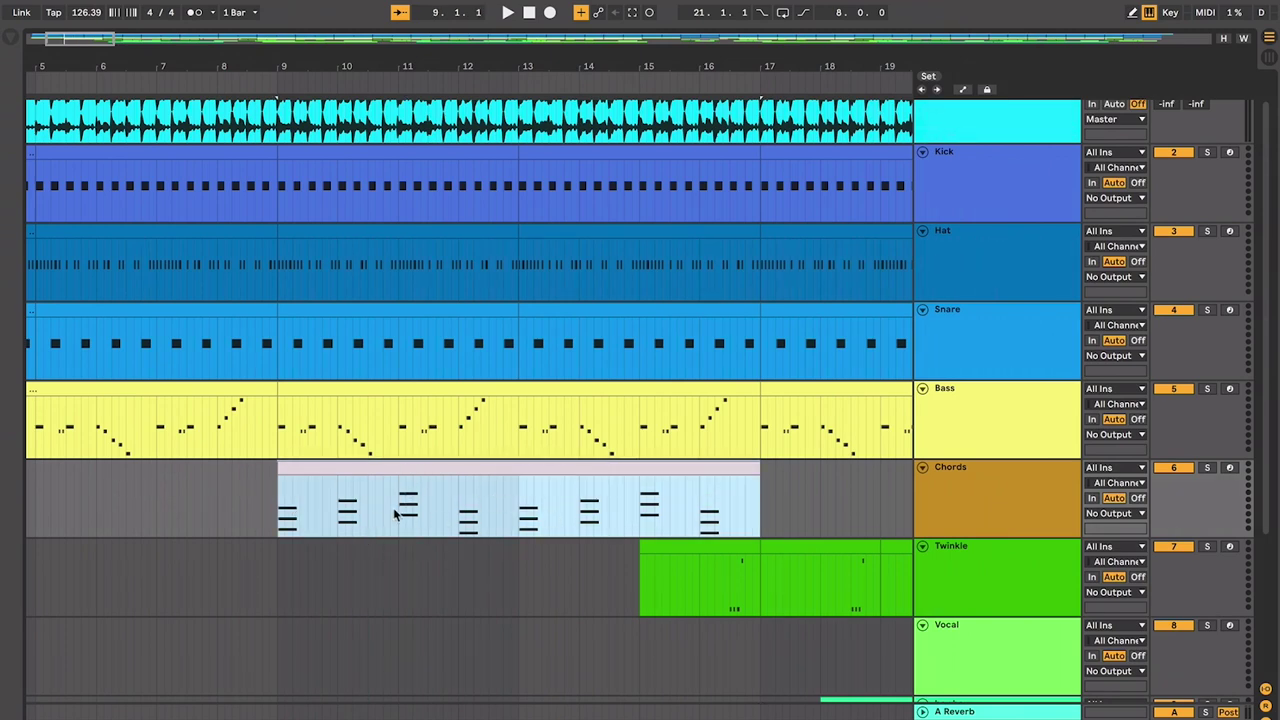
scroll(414, 513, left, 2)
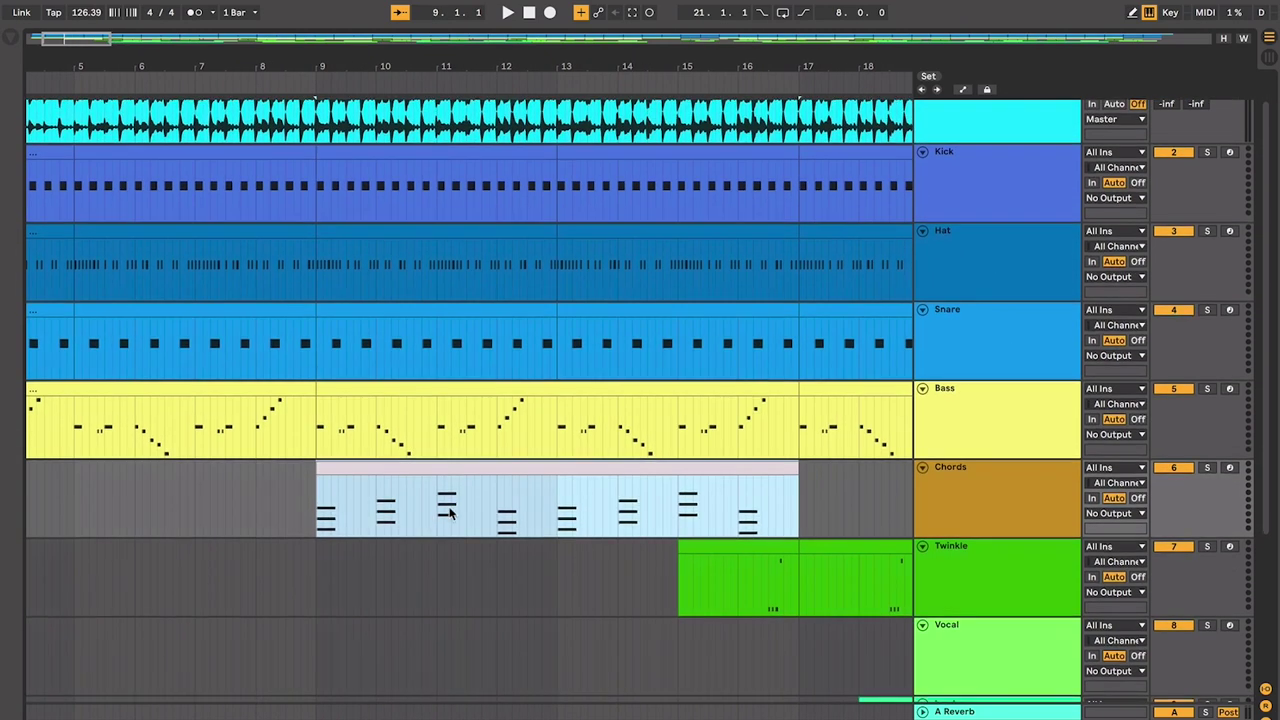
scroll(449, 512, down, 1)
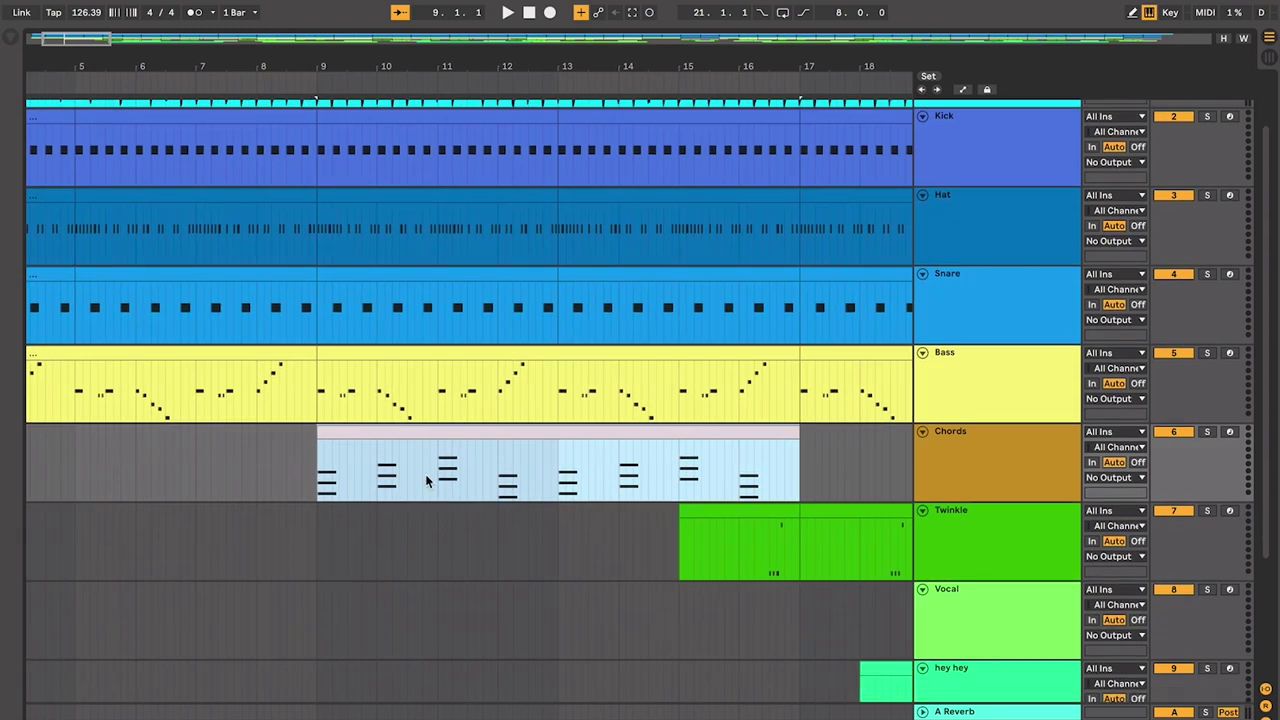
click(425, 467)
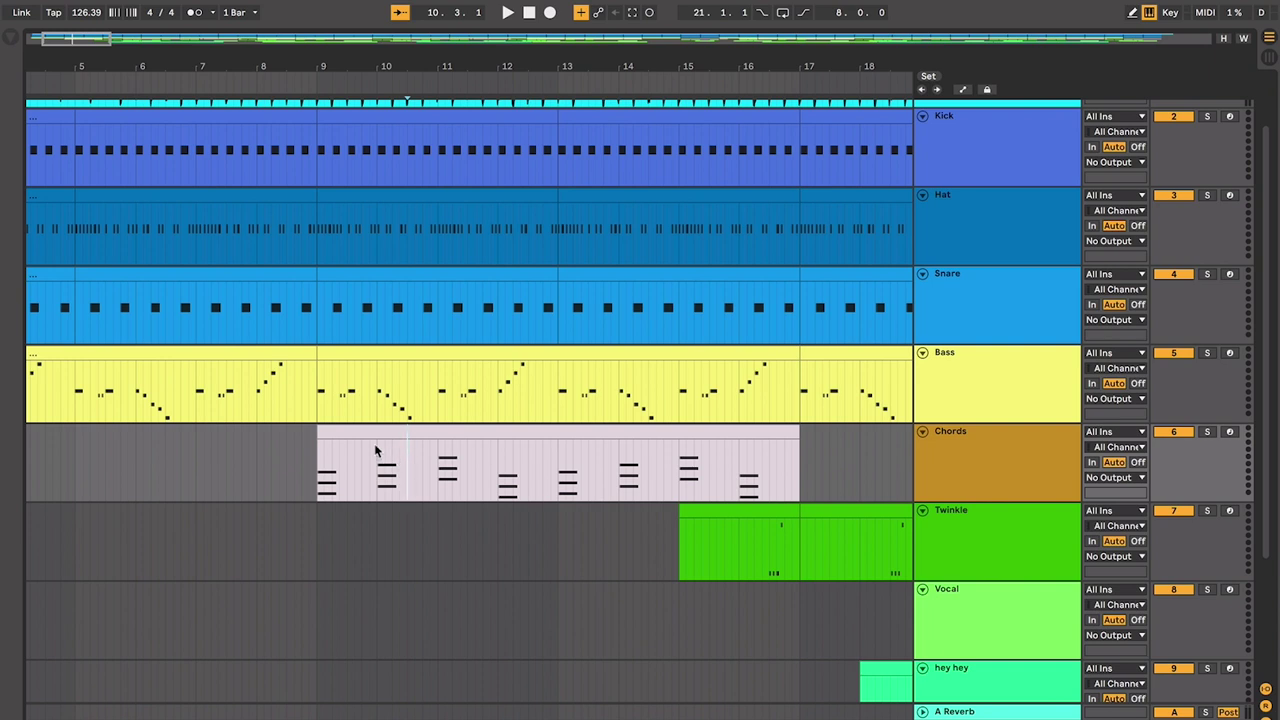
click(334, 436)
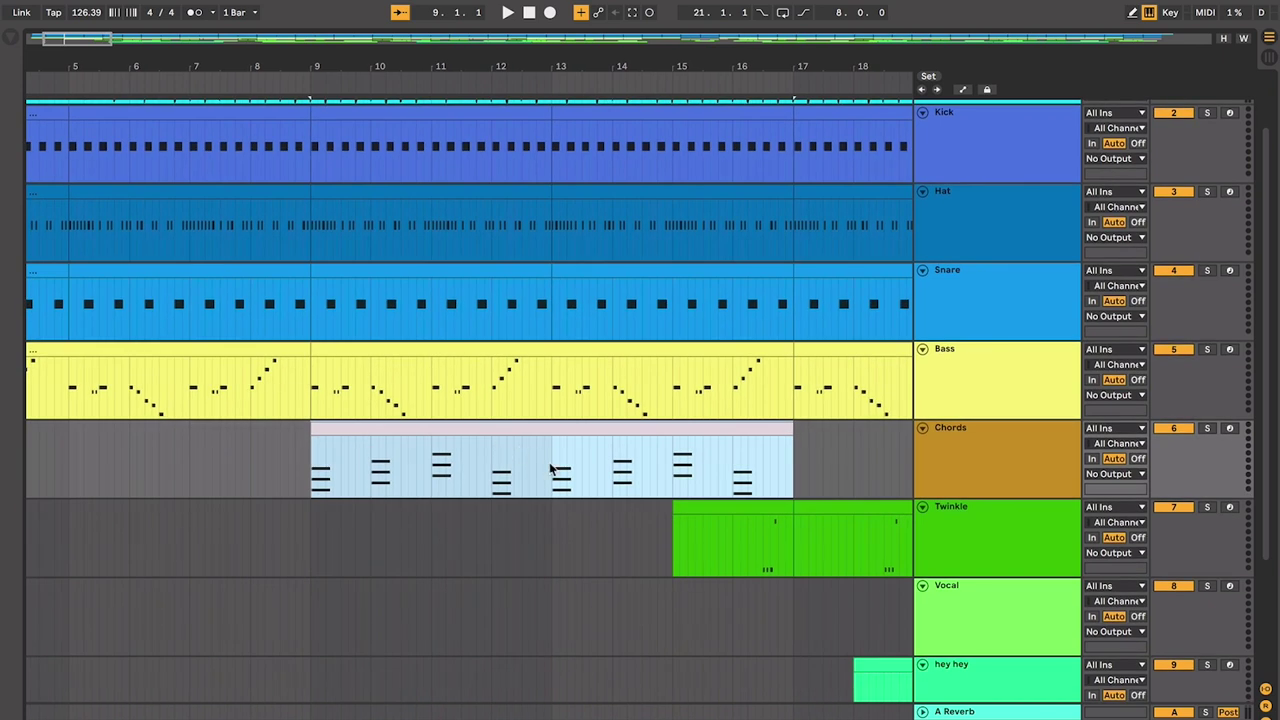
- Split the Chords clip at bar 13 and select its first half
click(560, 478)
key(ctrl+e)
click(490, 432)
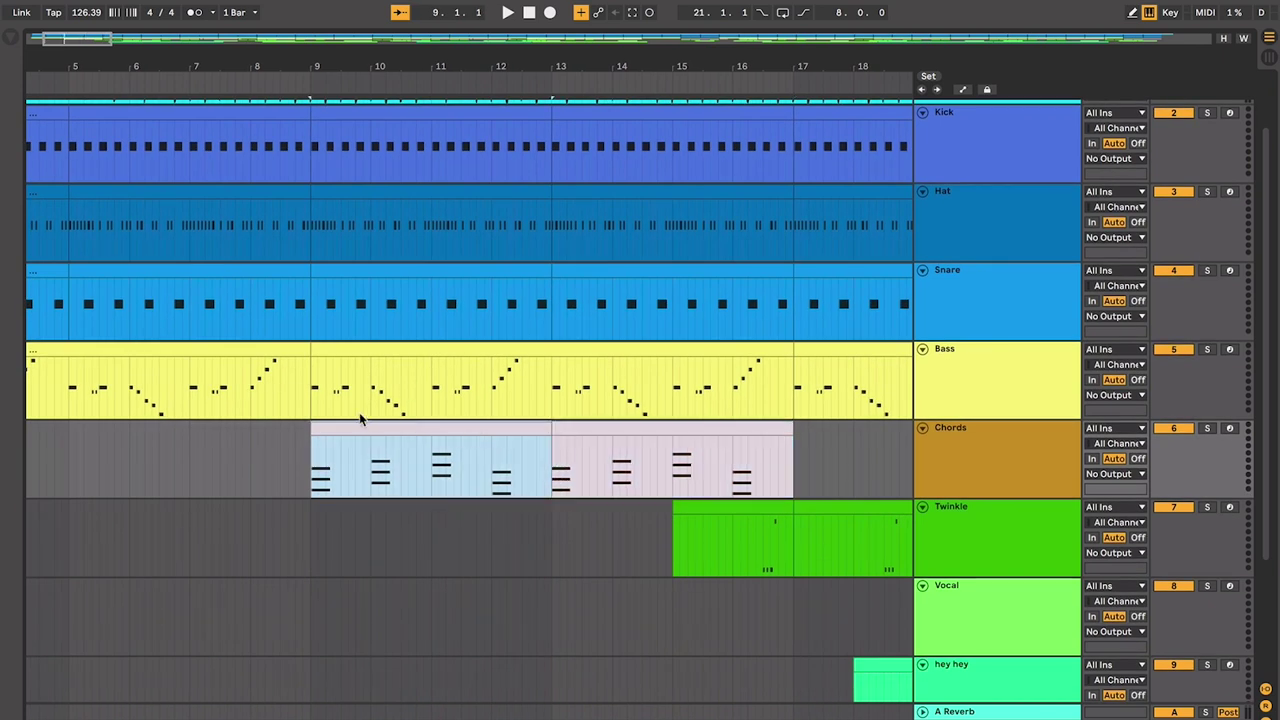
- Split the Bass clip at bar 13 and select the part from bar 9 to 13
click(553, 385)
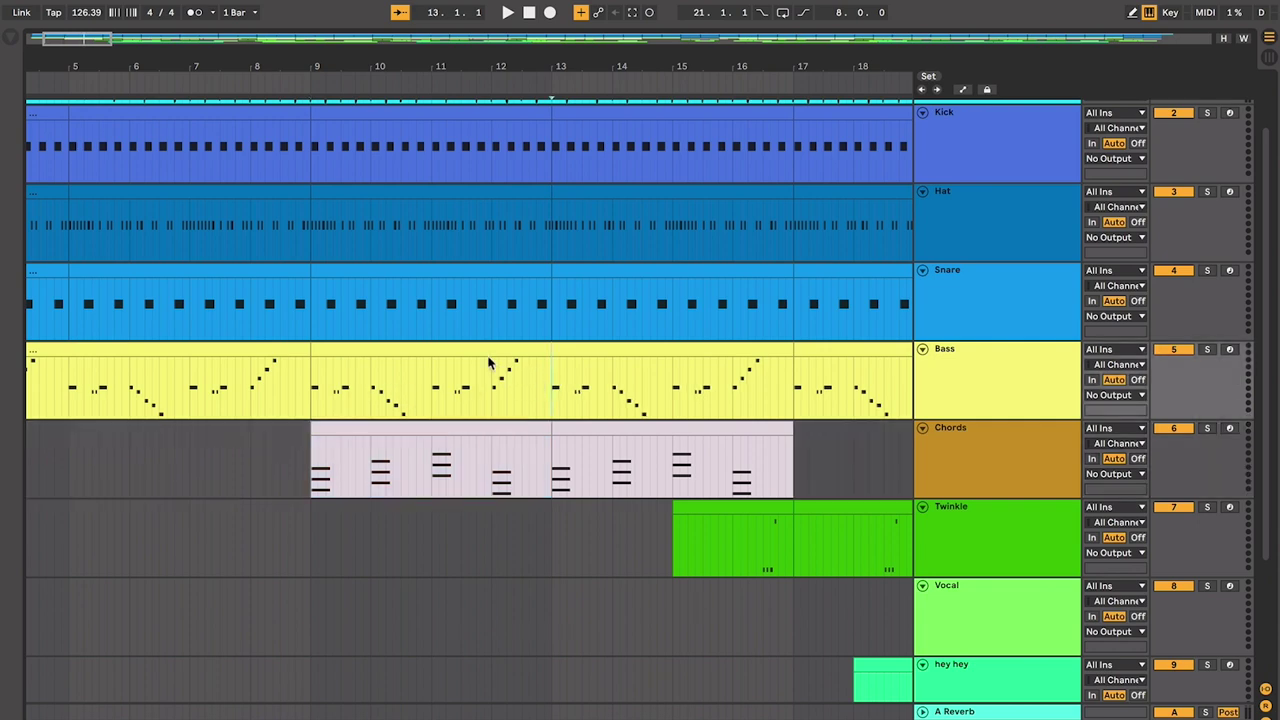
click(474, 346)
scroll(431, 363, left, 2)
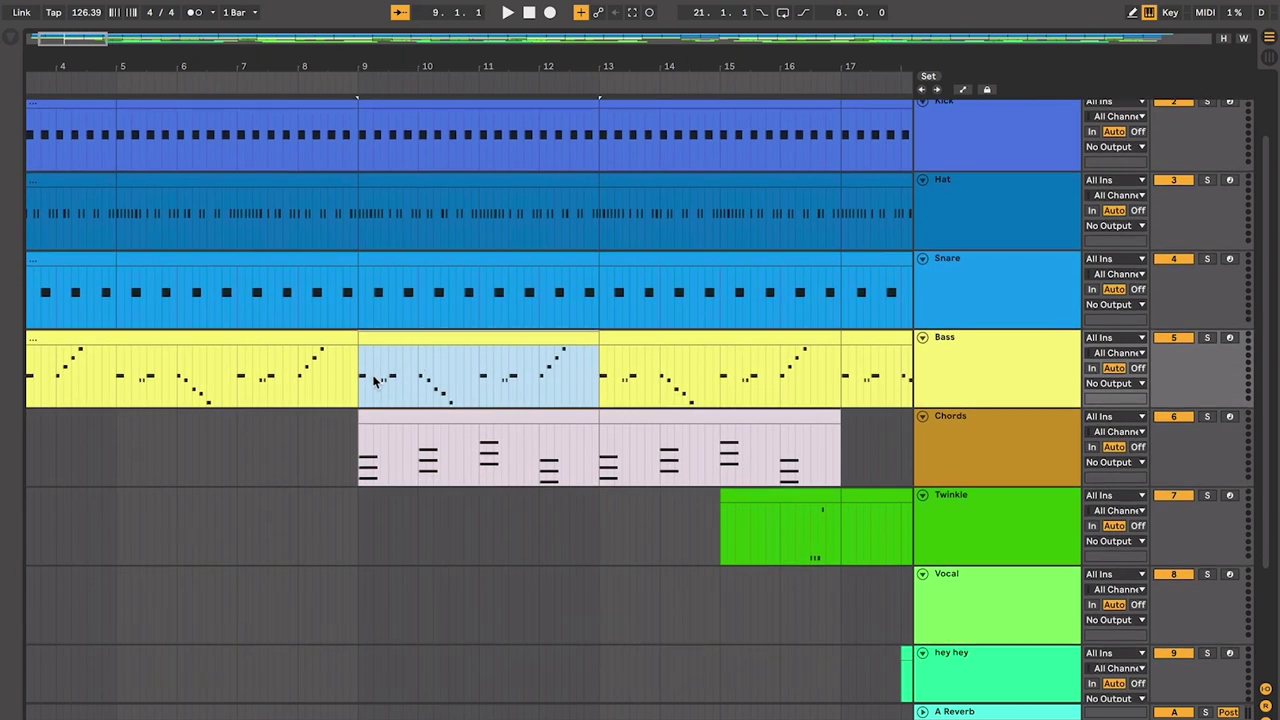
- Play the arrangement briefly from bar 9 and stop it
key(plus)
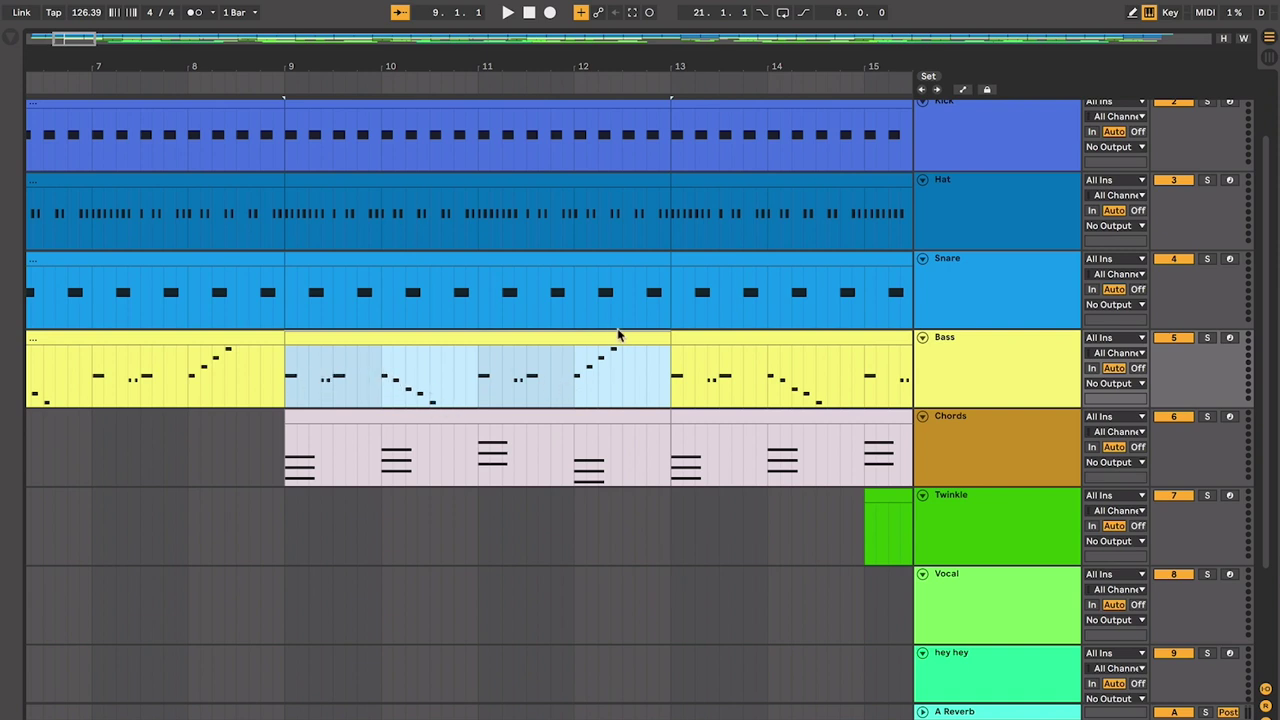
key(space)
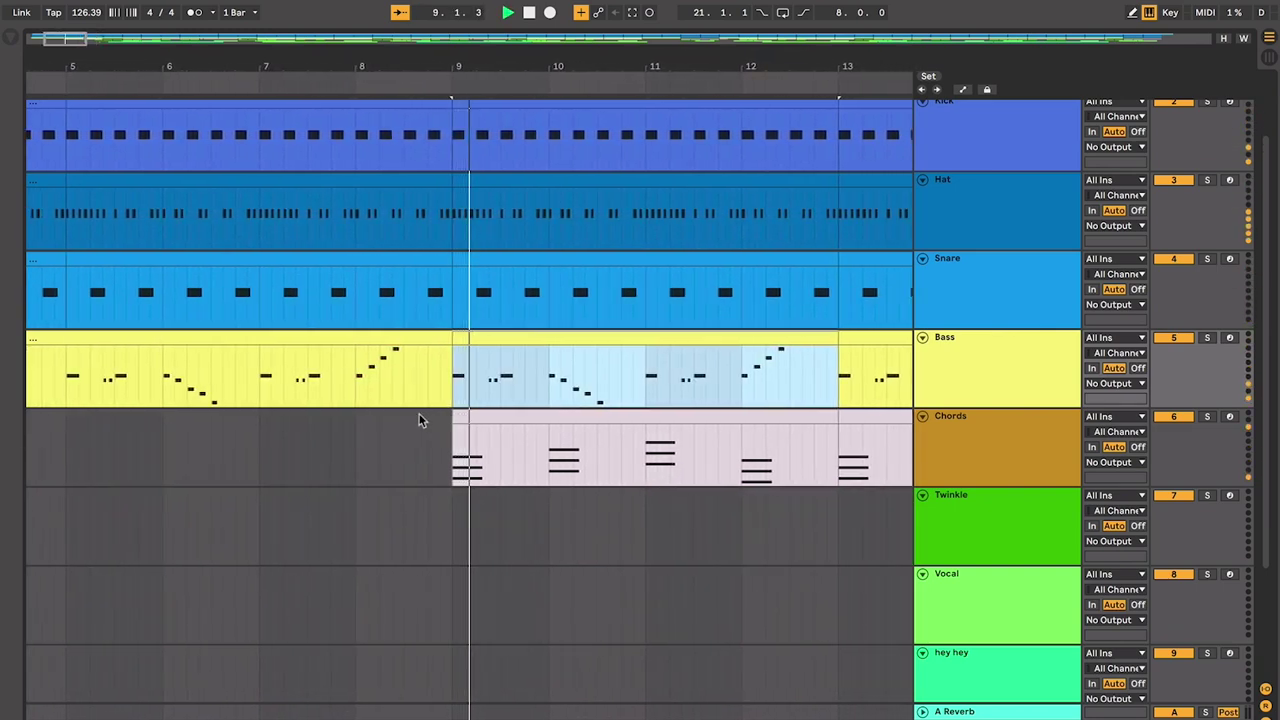
scroll(601, 427, right, 2)
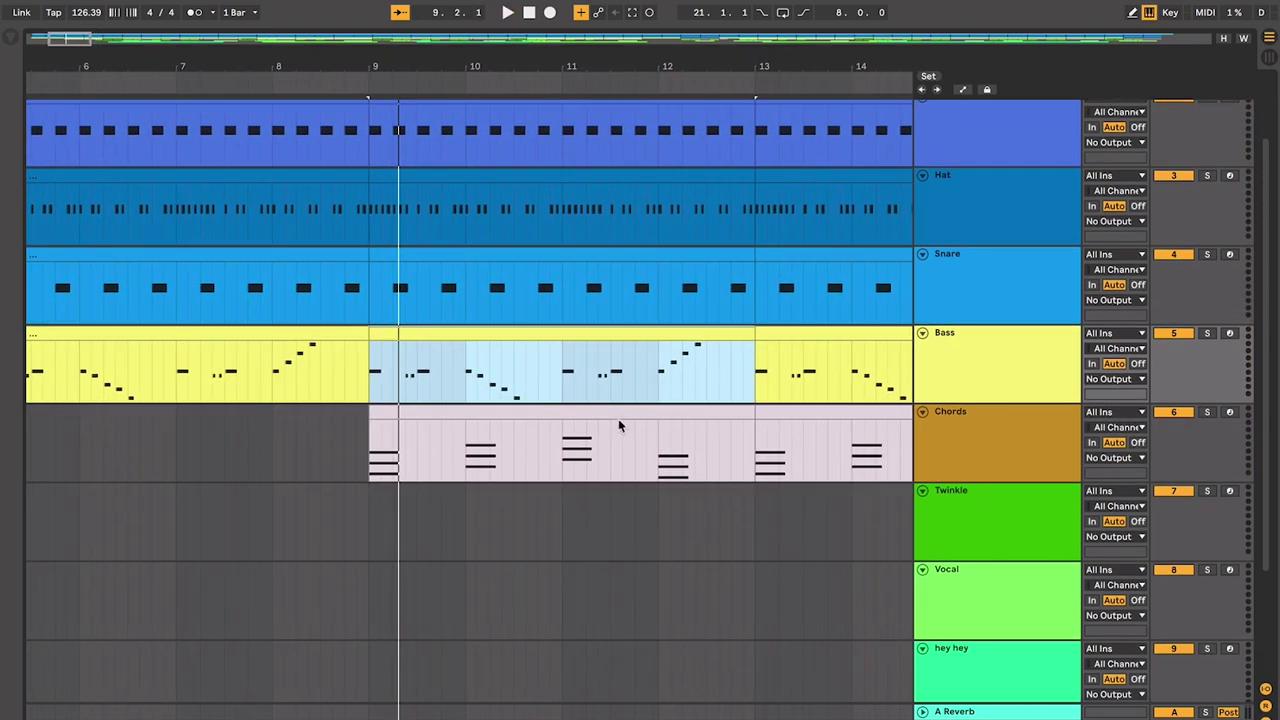
- Open the Bass clip from bar 9 to 13 in the note editor and select all its C3 notes
scroll(618, 418, up, 2)
scroll(618, 418, right, 2)
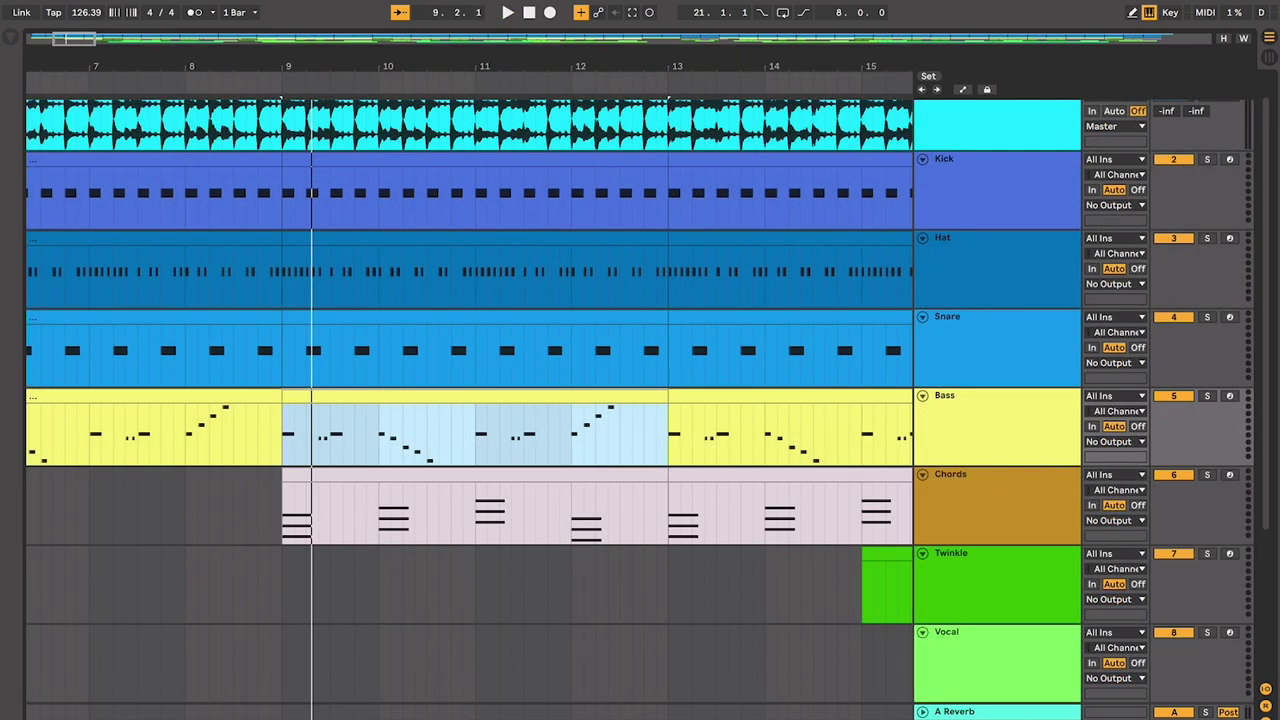
double_click(569, 397)
click(283, 393)
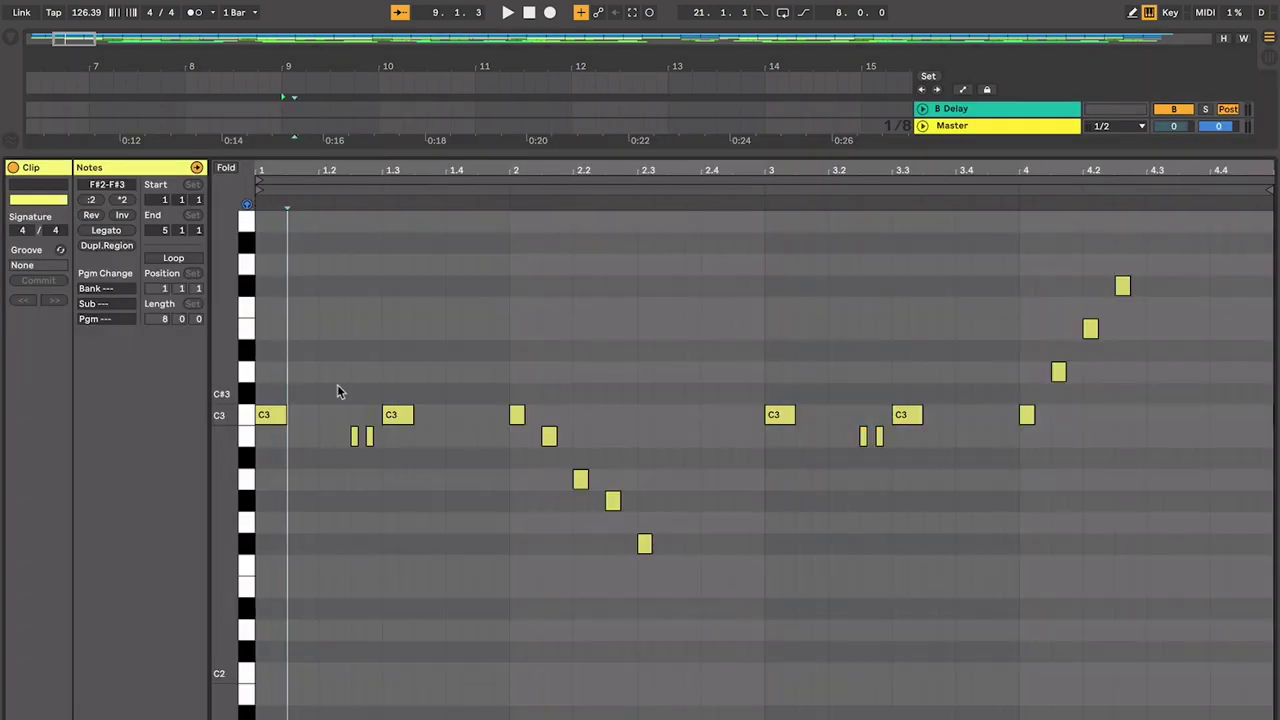
click(247, 419)
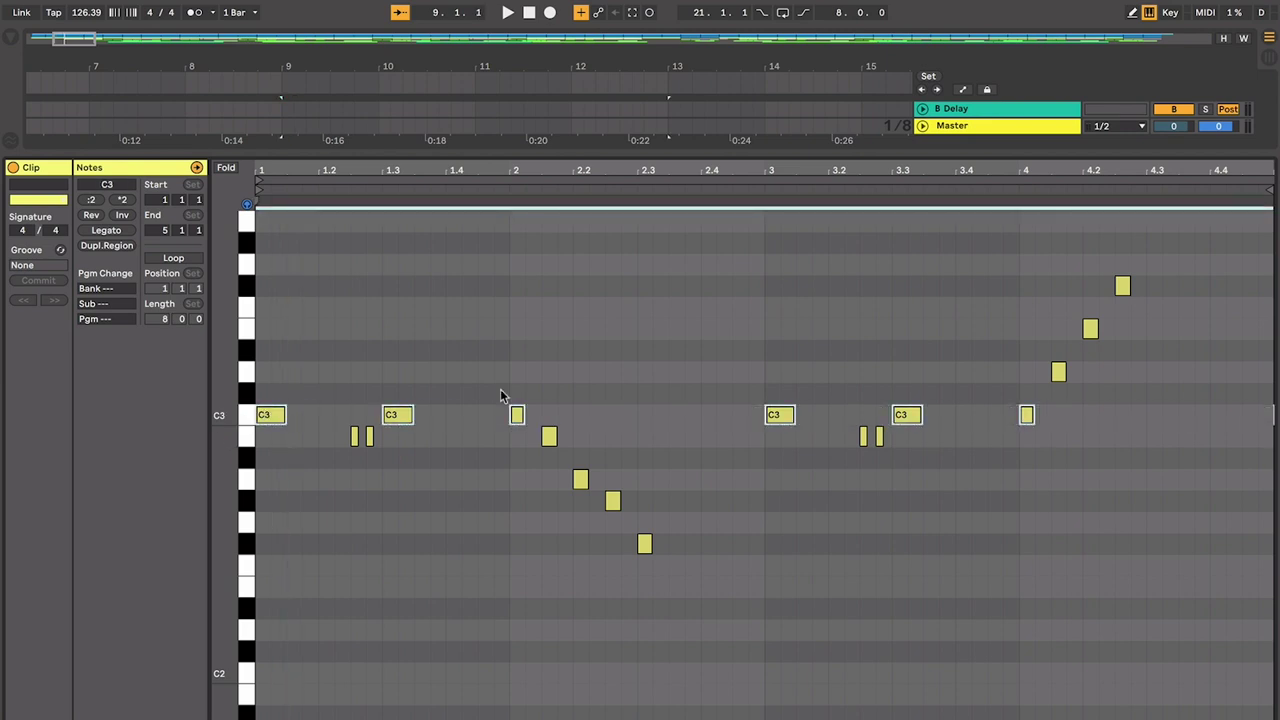
click(766, 450)
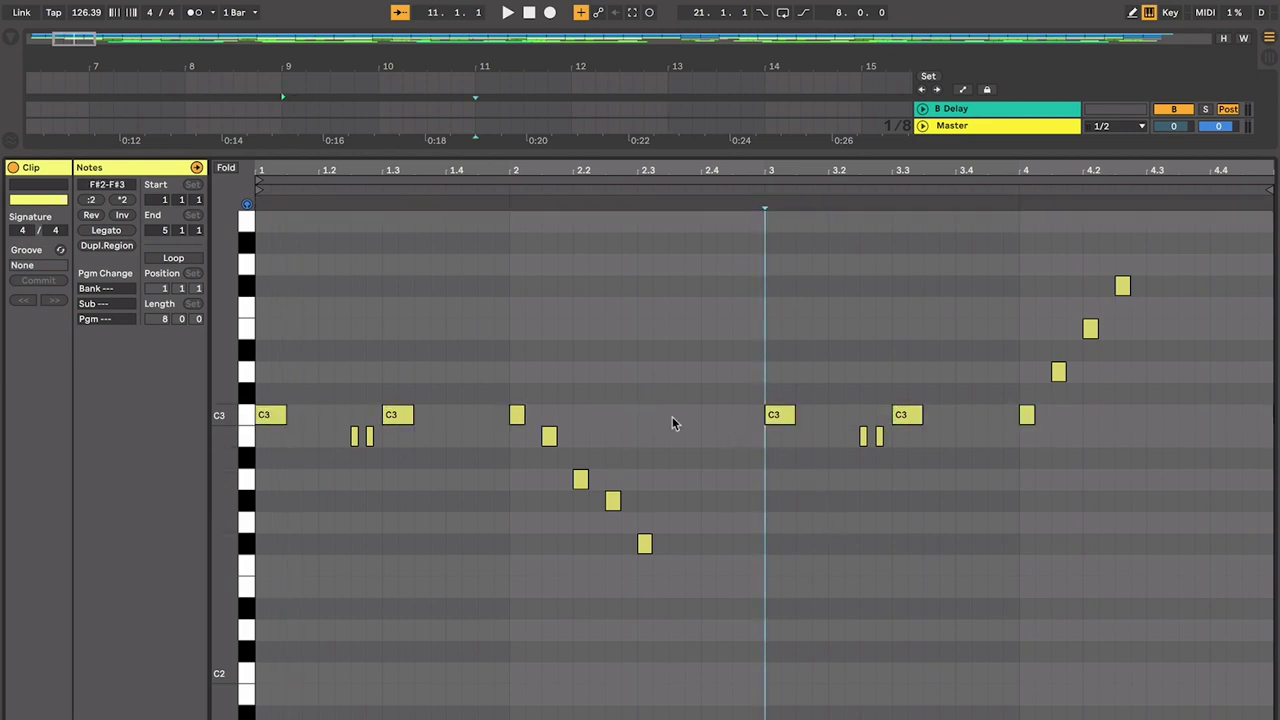
click(249, 416)
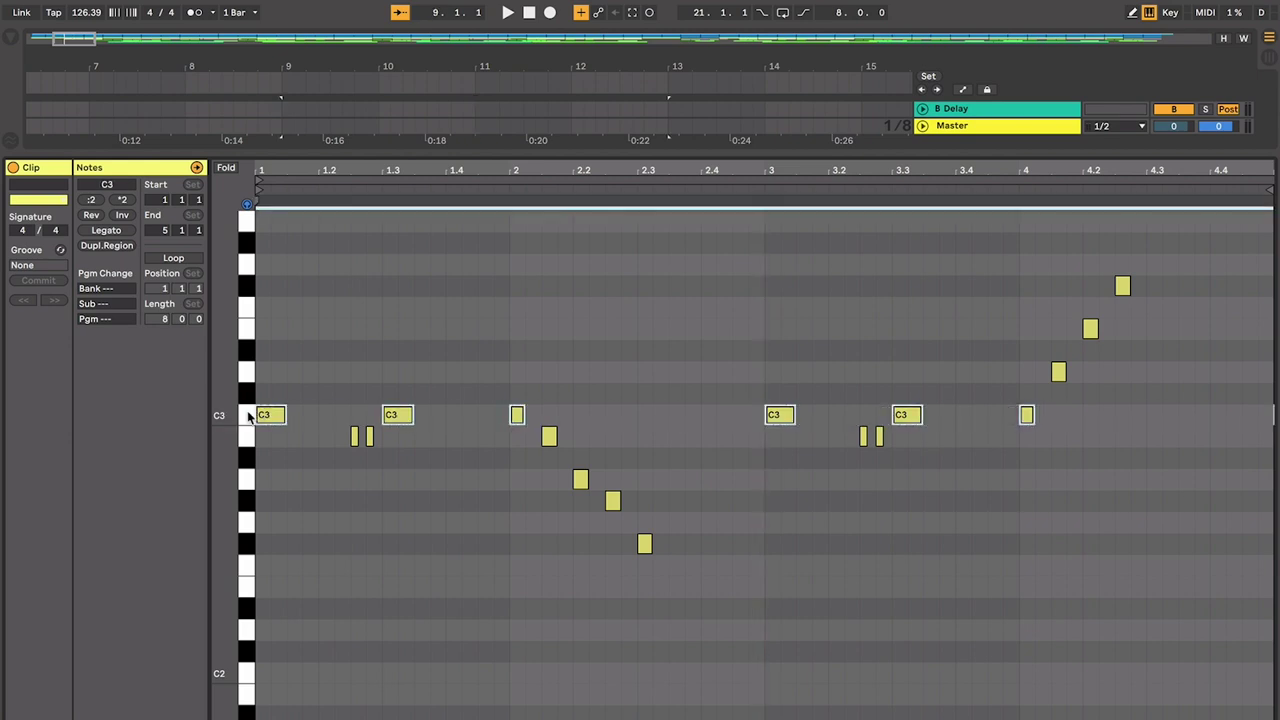
- Inspect the bassline's opening C3 note and play the clip briefly from its start
click(318, 367)
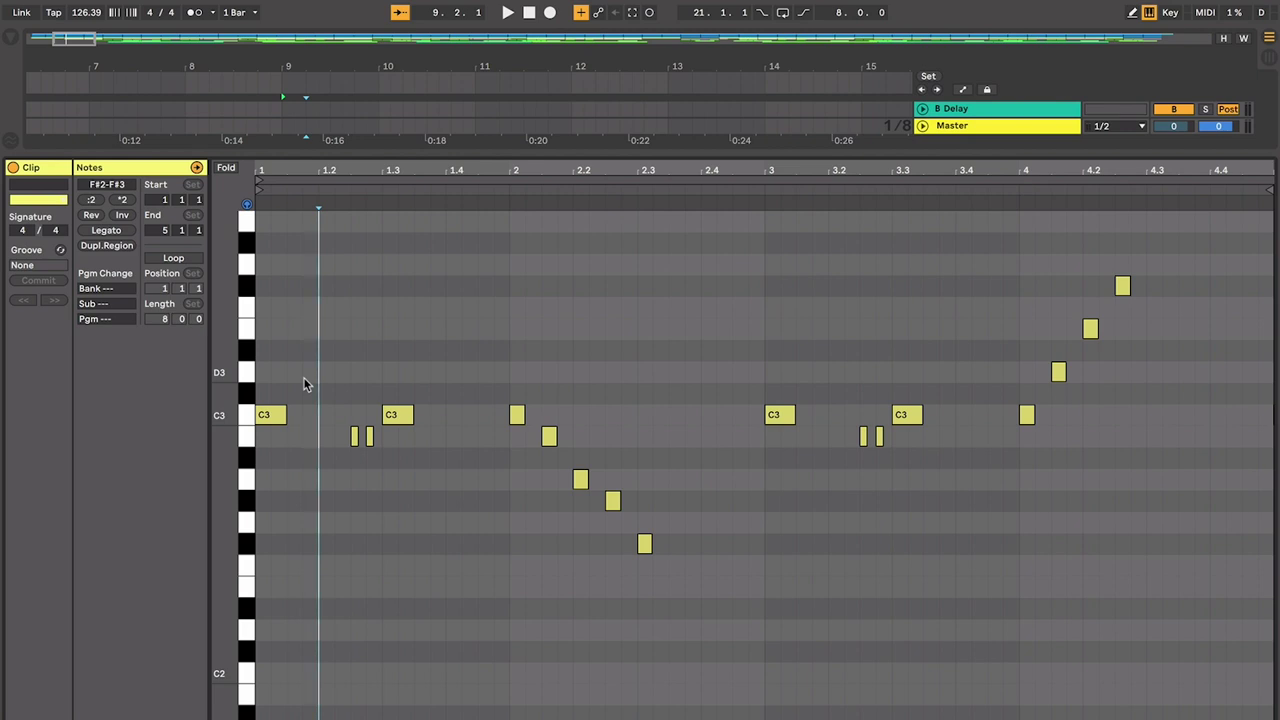
click(268, 388)
click(267, 414)
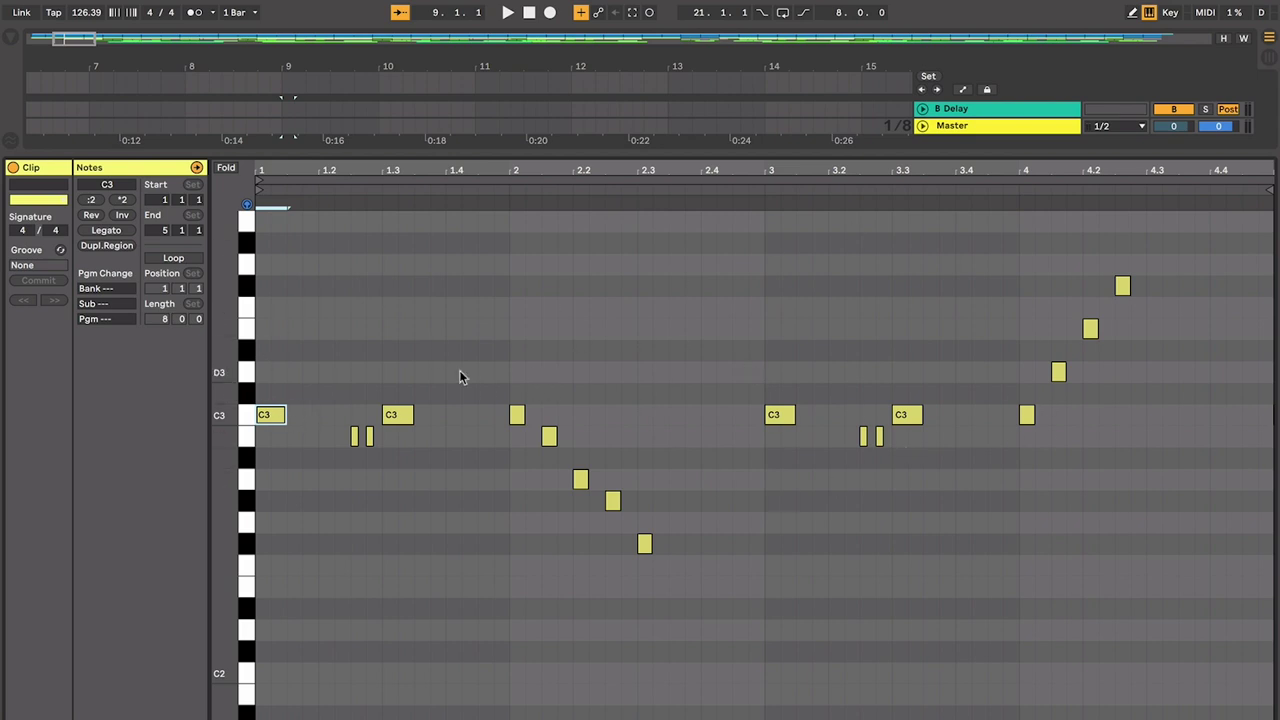
click(316, 353)
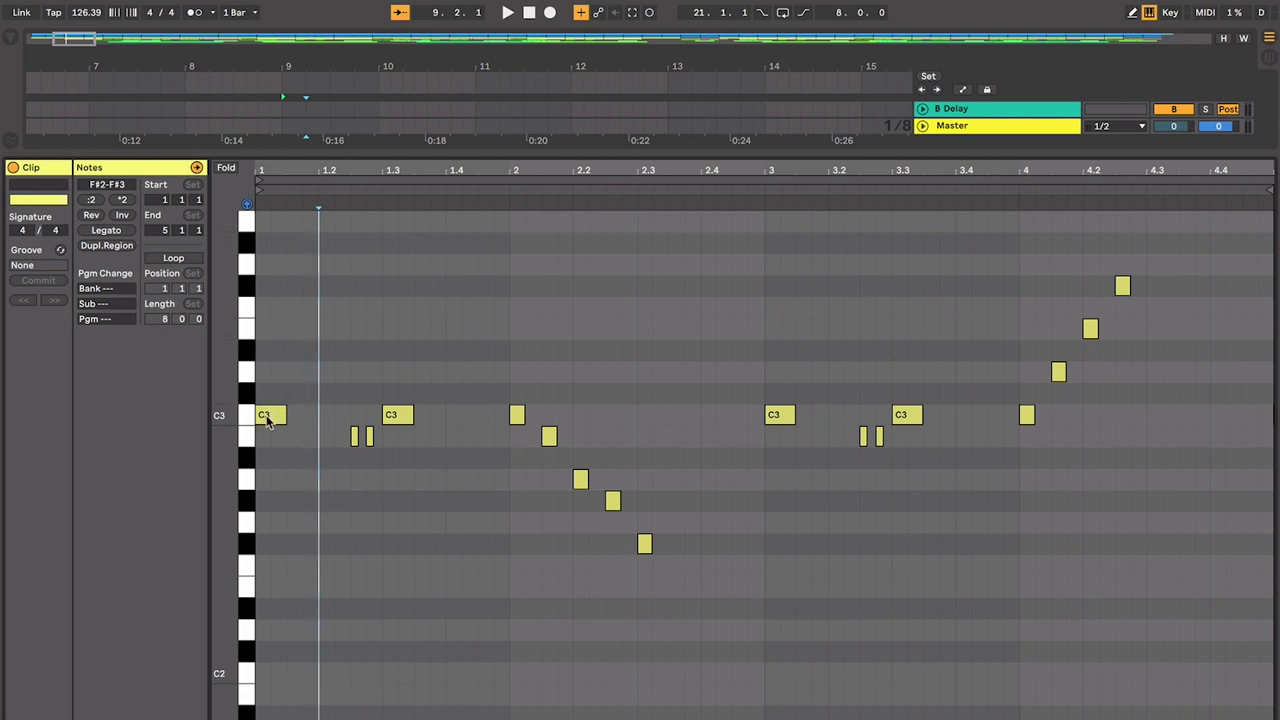
key(space)
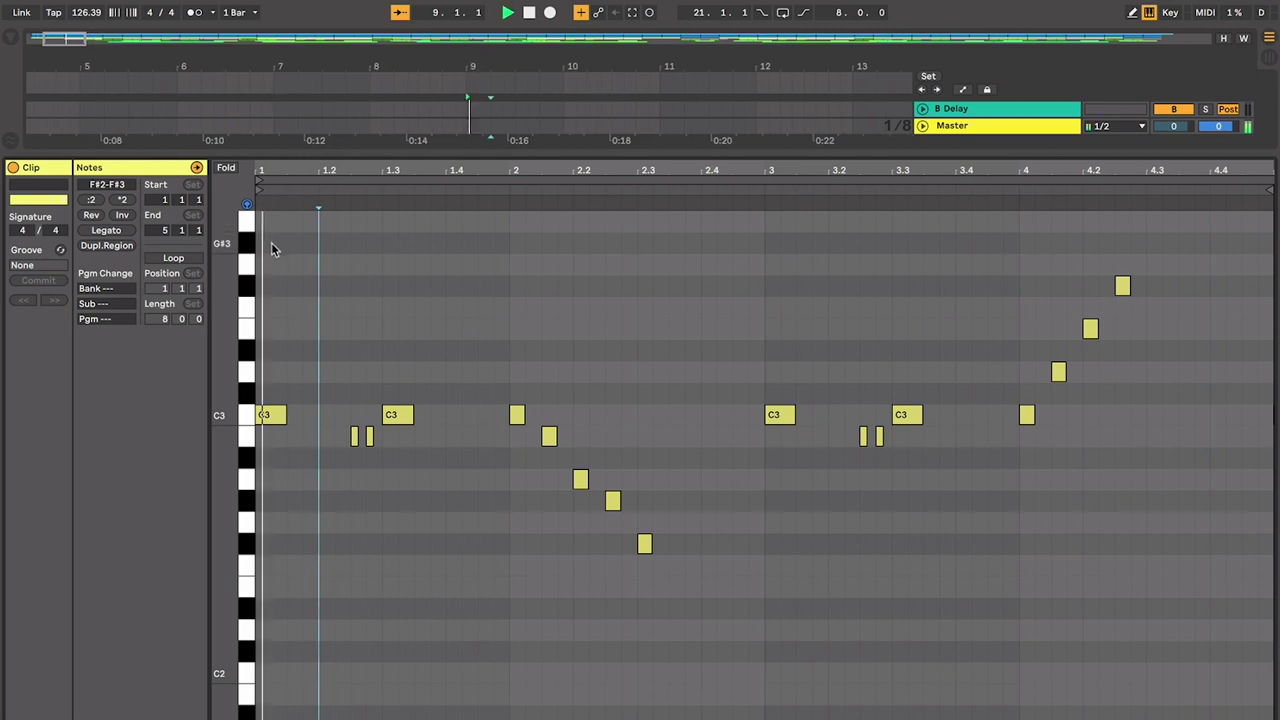
key(space)
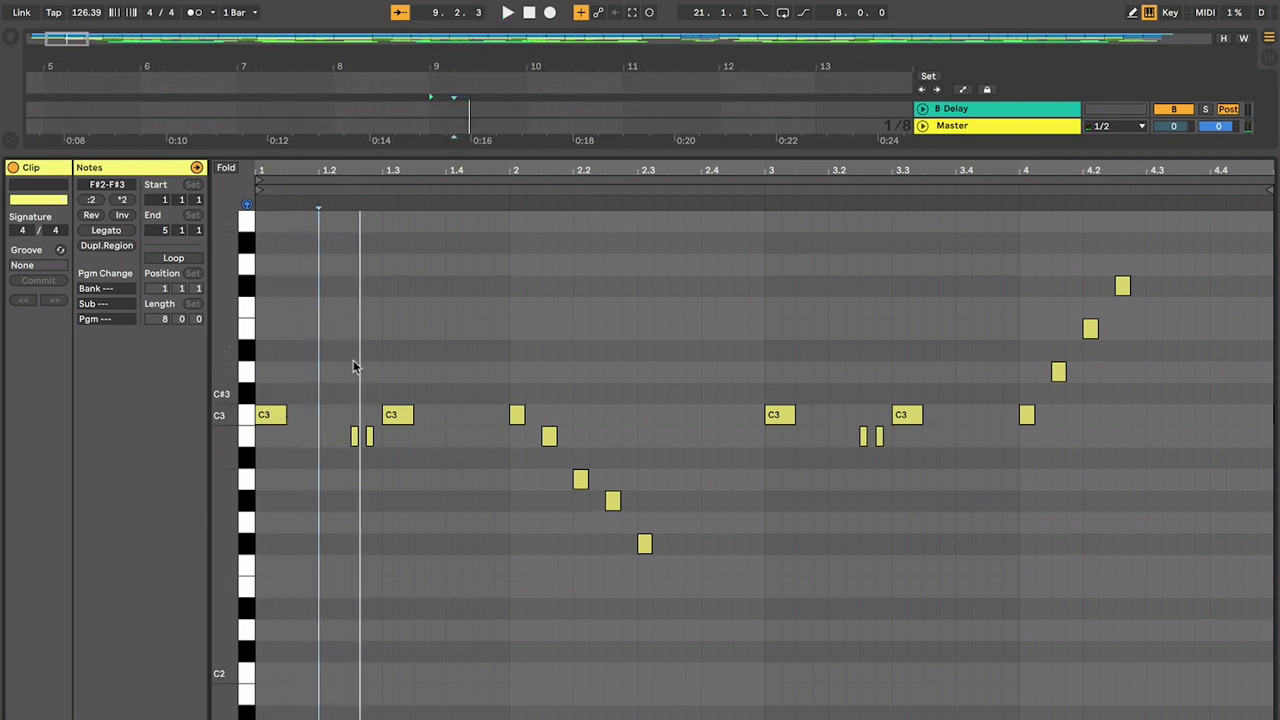
- Examine the spacing between the bass riffs, marking the empty stretch just before the clip's second bar
click(786, 416)
click(823, 372)
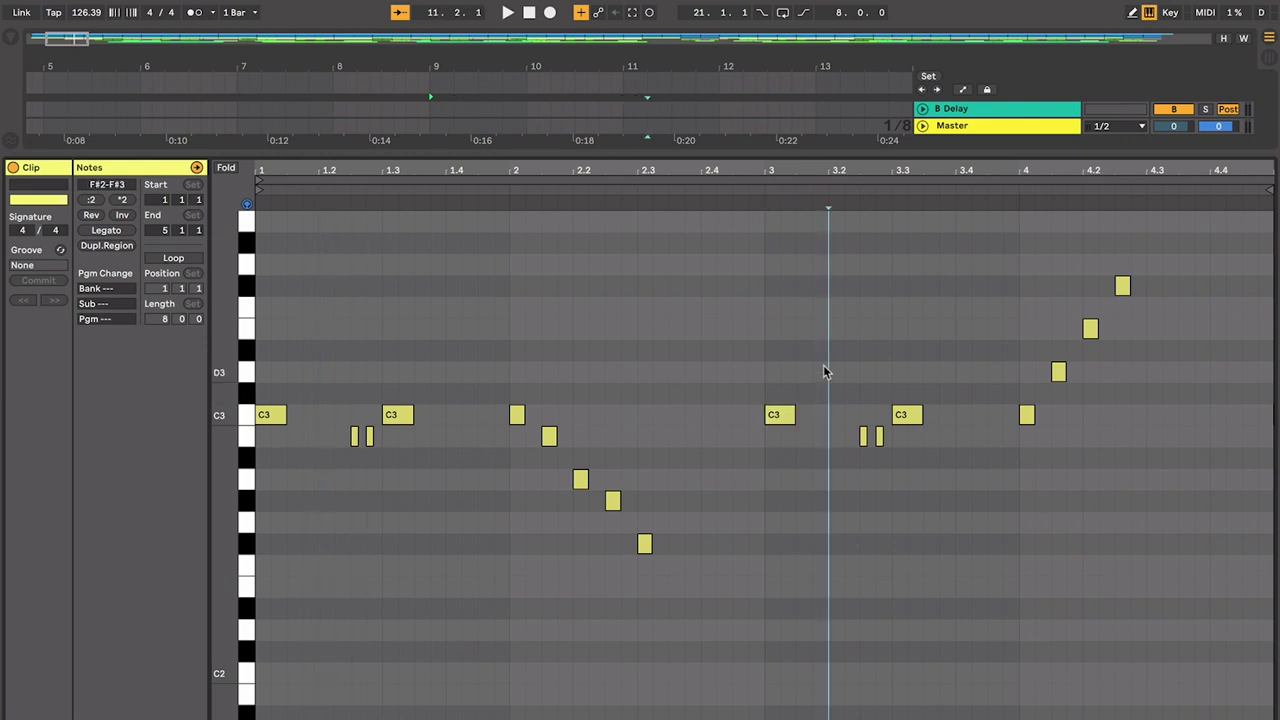
click(605, 289)
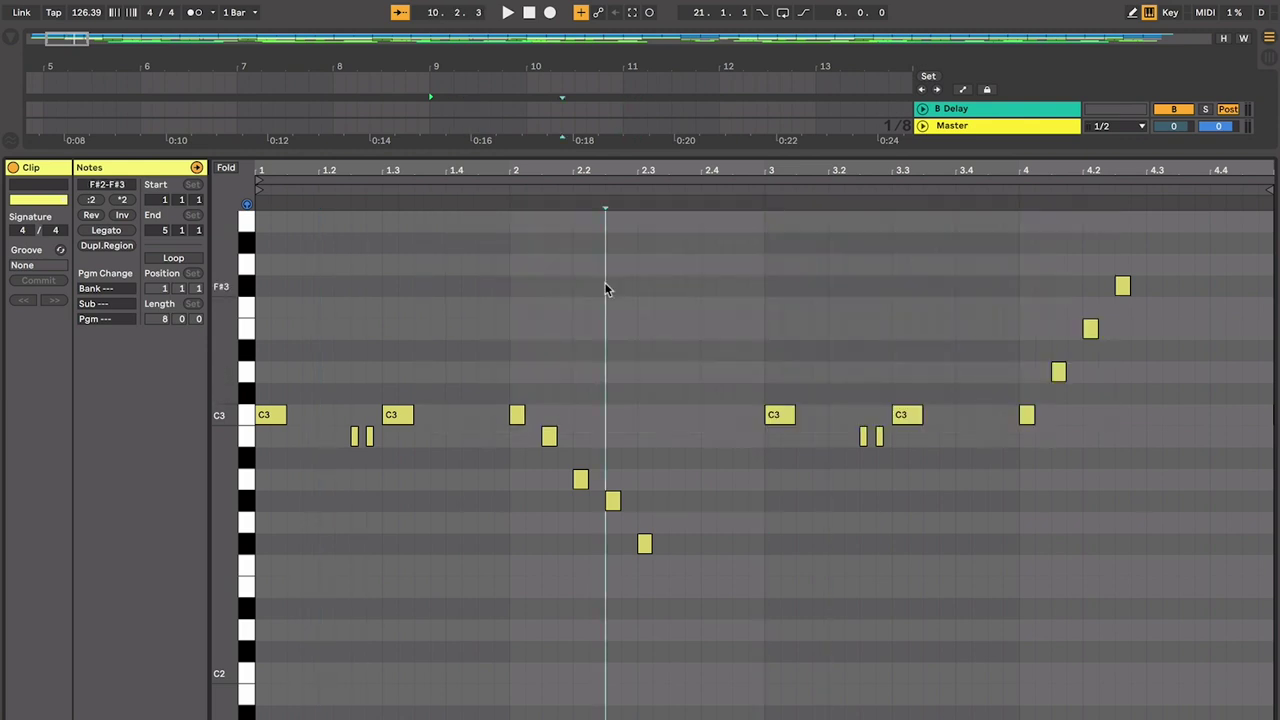
drag(605, 289, 746, 386)
click(731, 389)
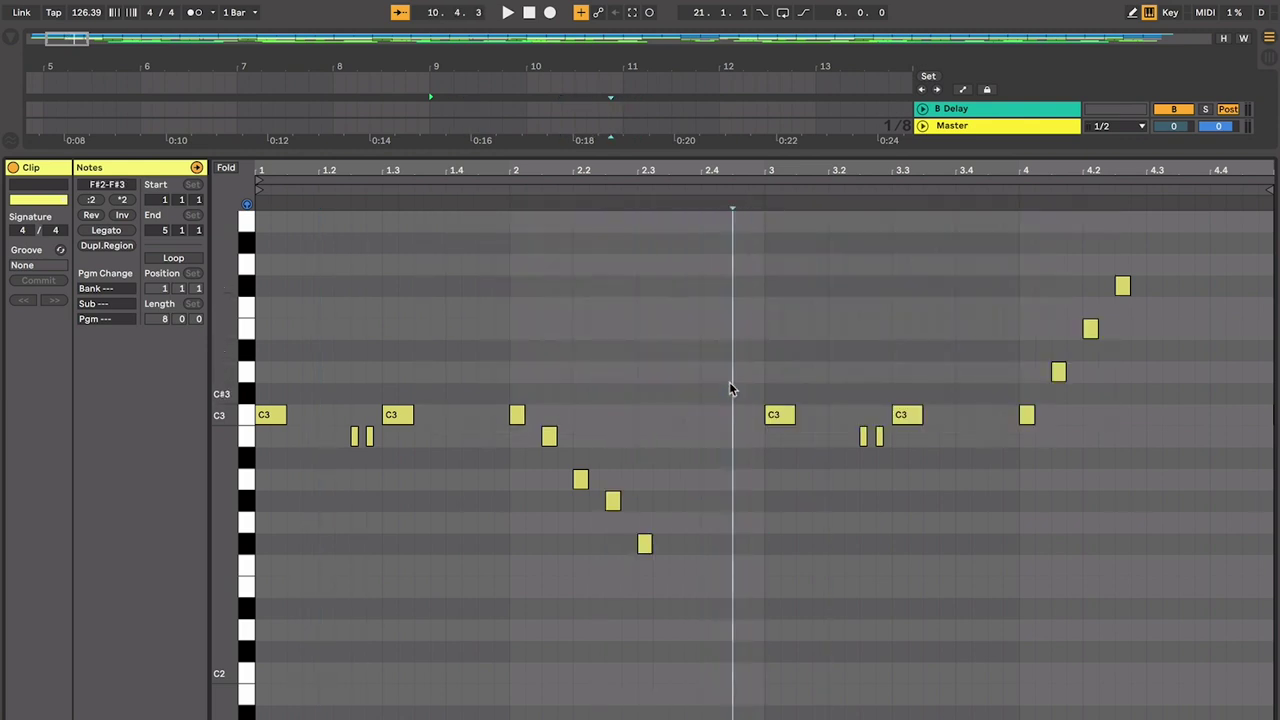
click(702, 380)
click(510, 330)
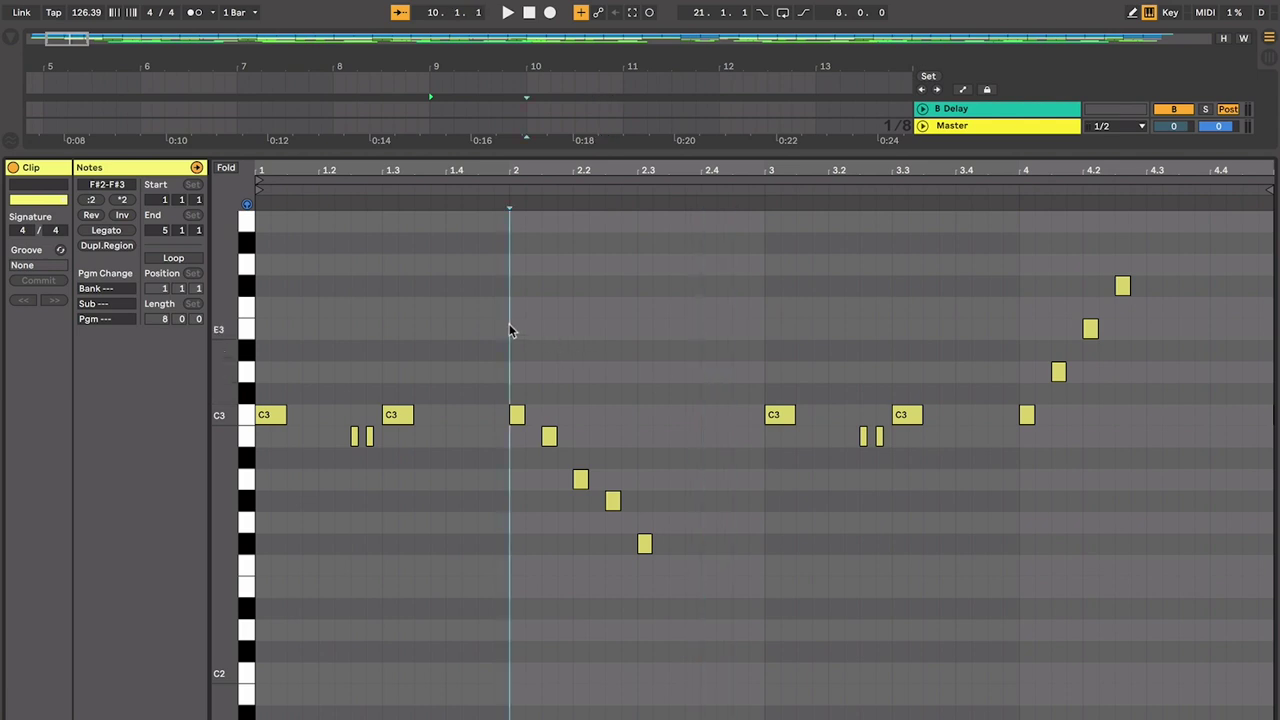
drag(511, 335, 458, 324)
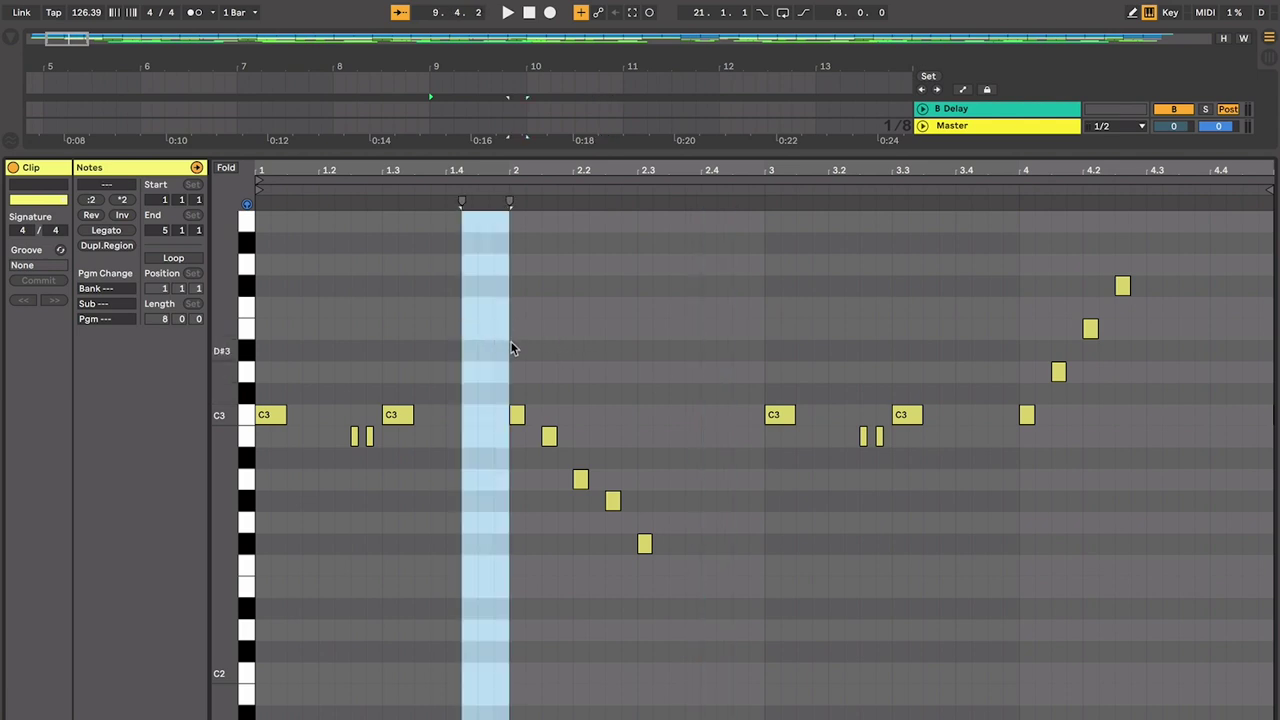
- Examine the bass riffs one by one, selecting the notes of the clip's first, second and third bars in turn
click(276, 414)
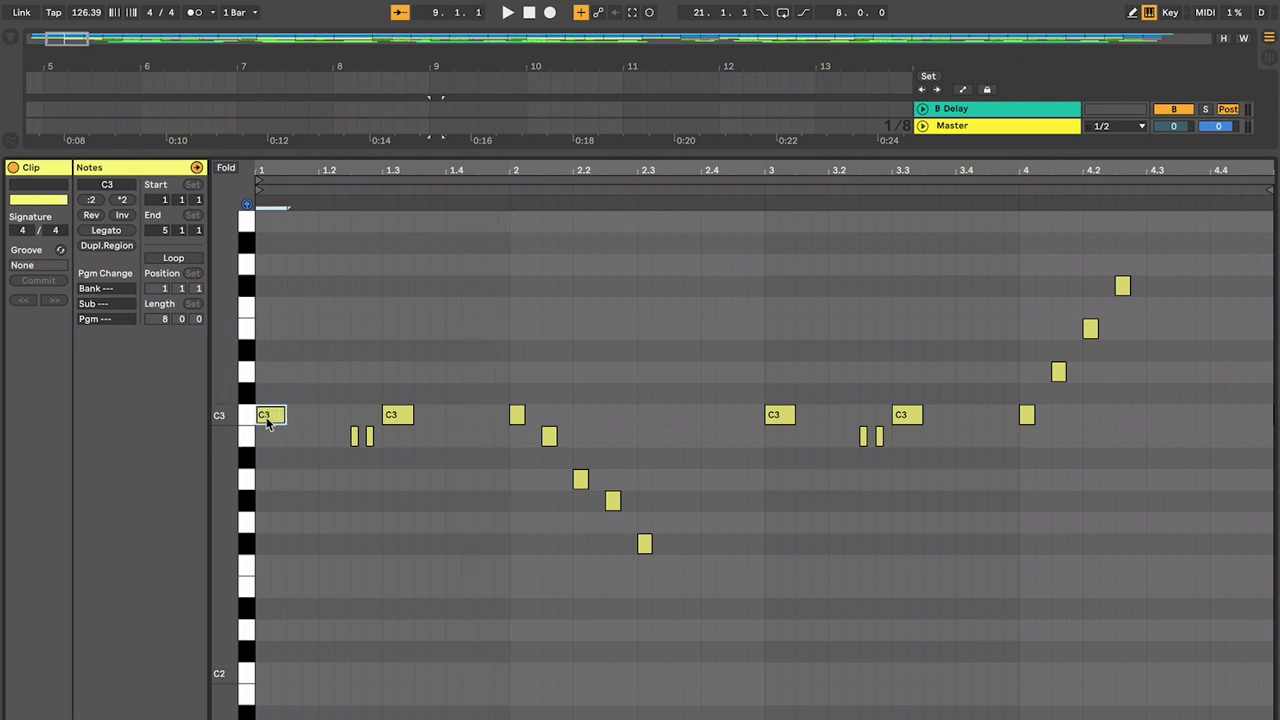
click(346, 400)
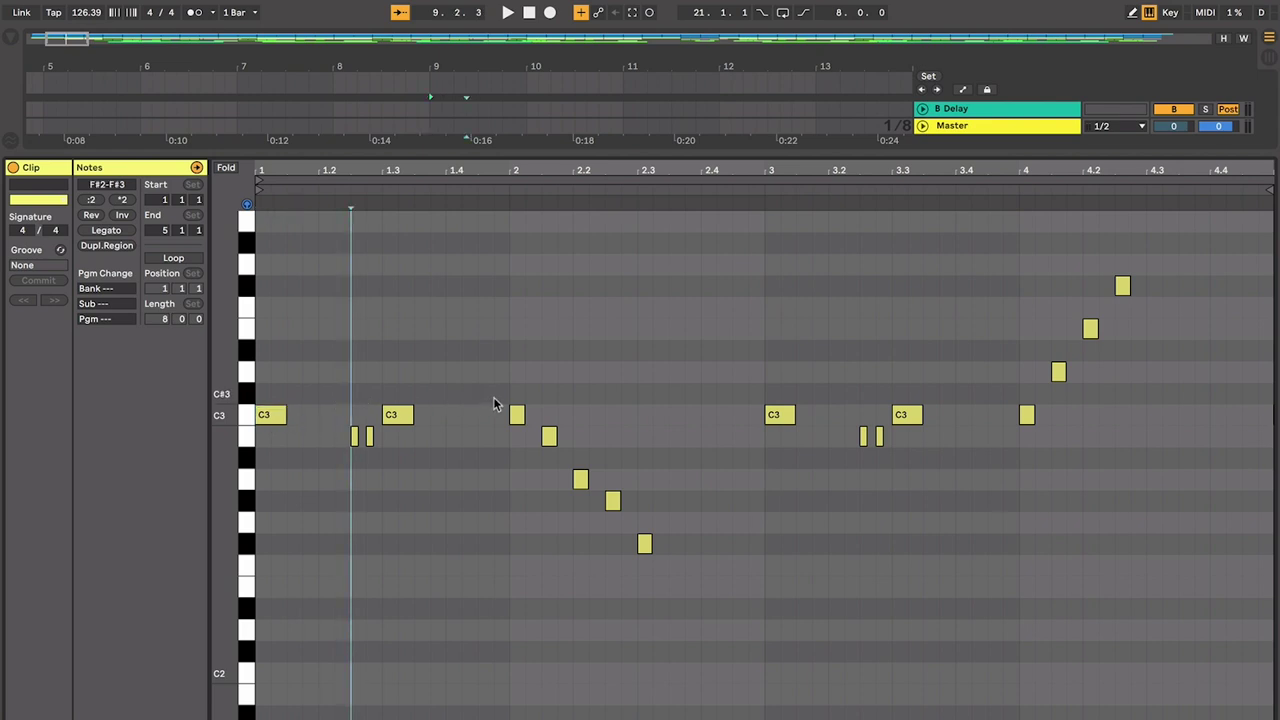
drag(507, 400, 246, 472)
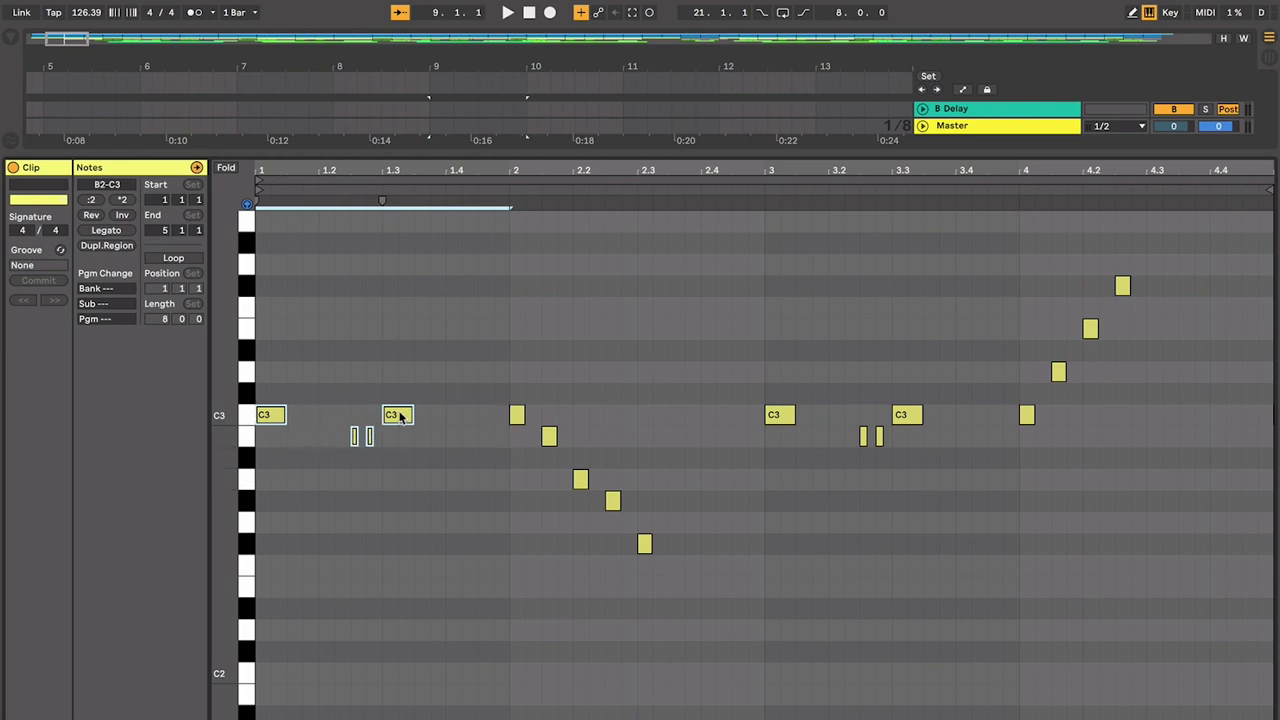
drag(506, 377, 669, 555)
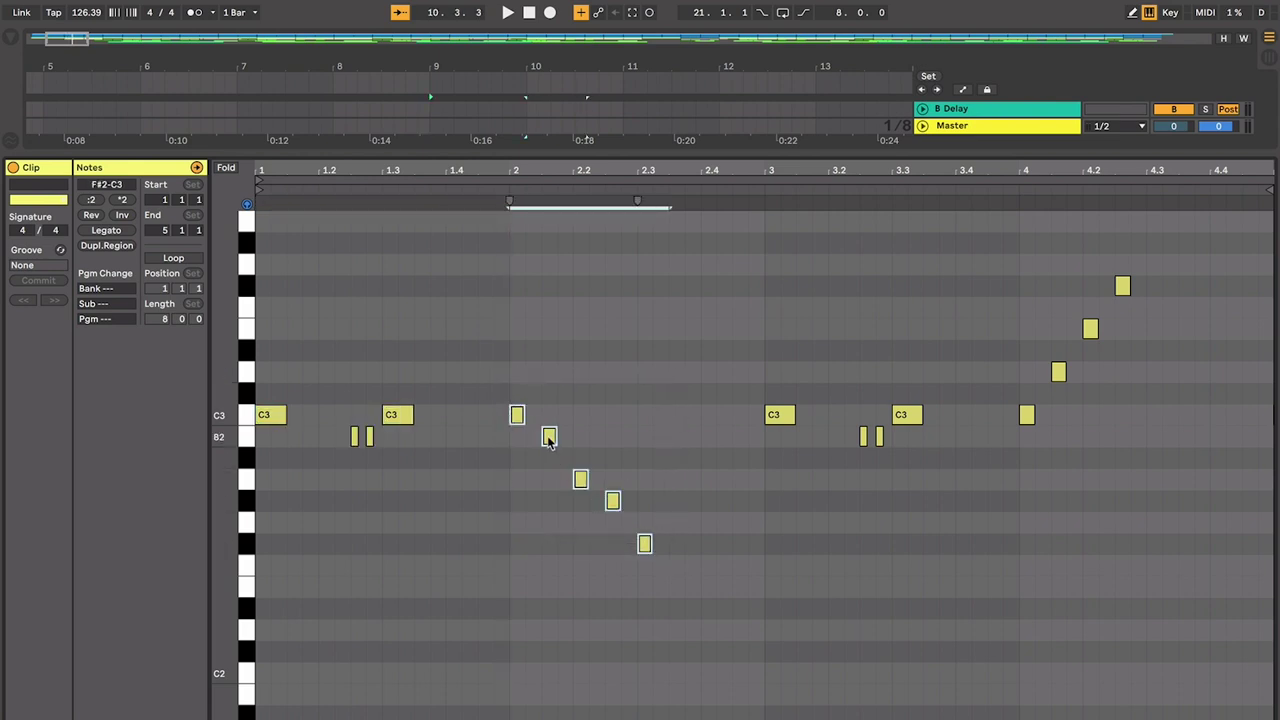
click(596, 414)
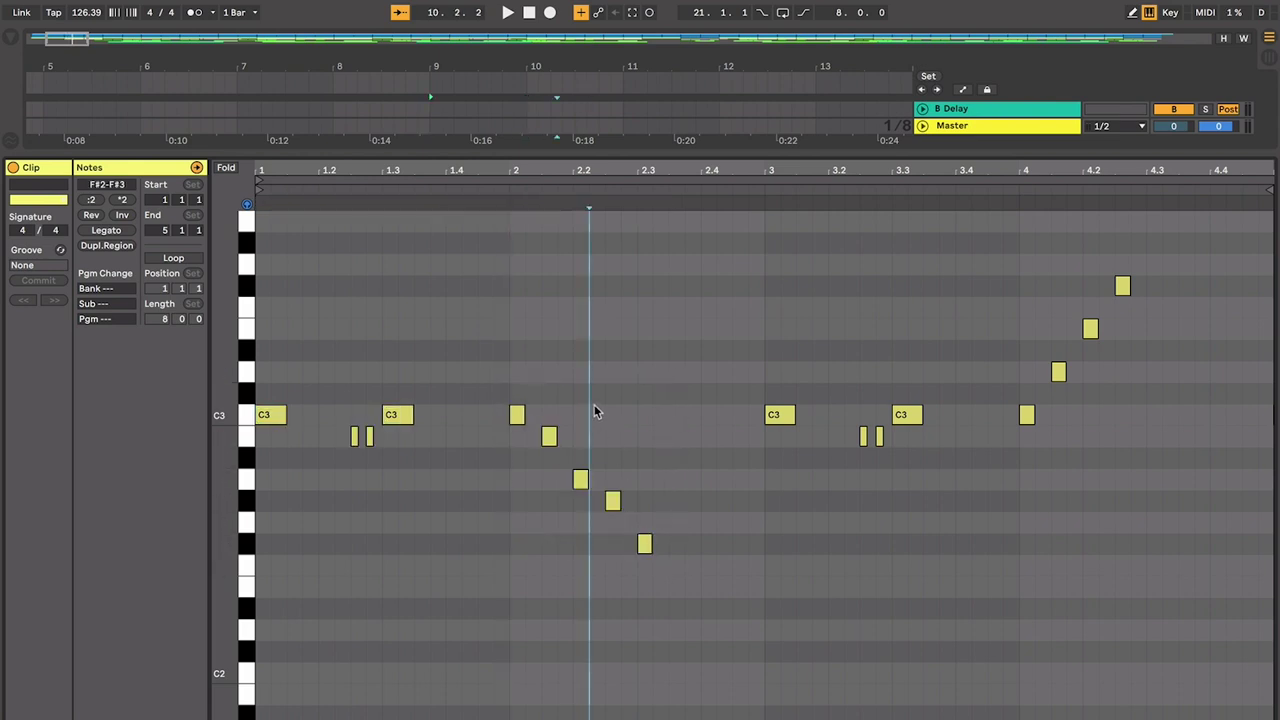
drag(765, 380, 912, 484)
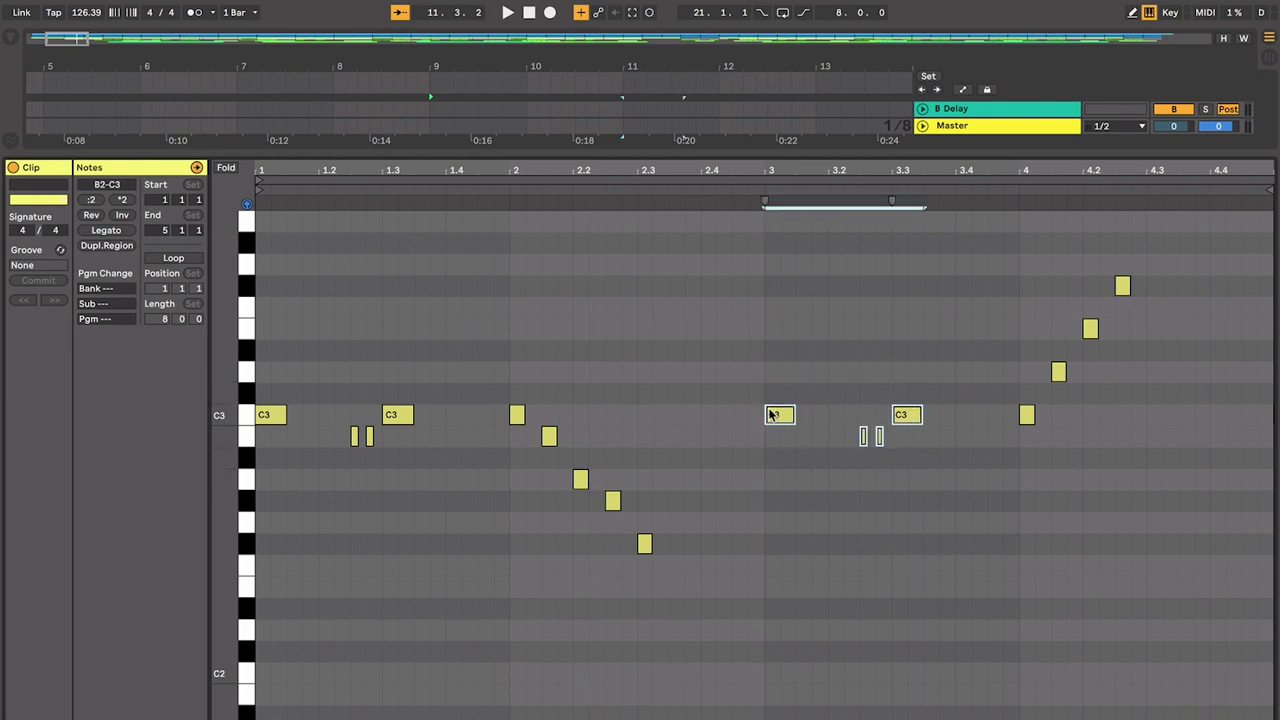
click(1002, 382)
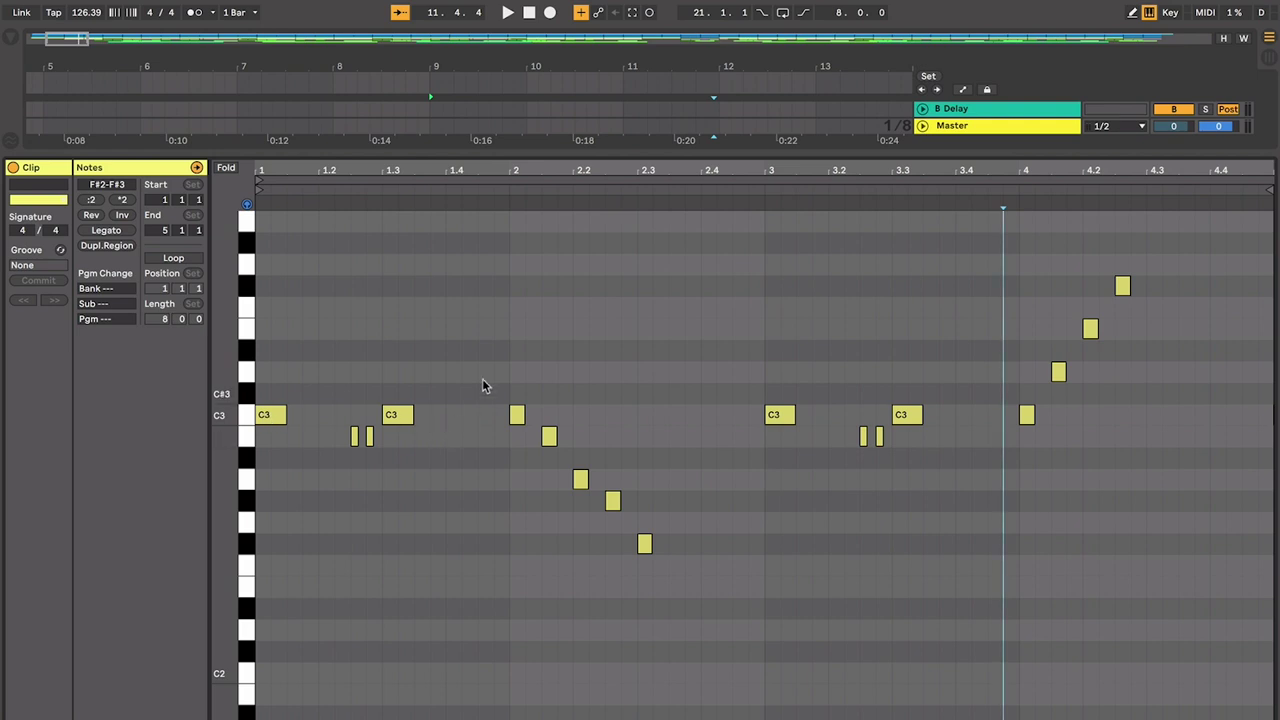
- Compare the four bassline parts by selecting the notes of clip bars 1, 3, 2 and 4 in turn
drag(494, 378, 258, 460)
drag(766, 316, 968, 434)
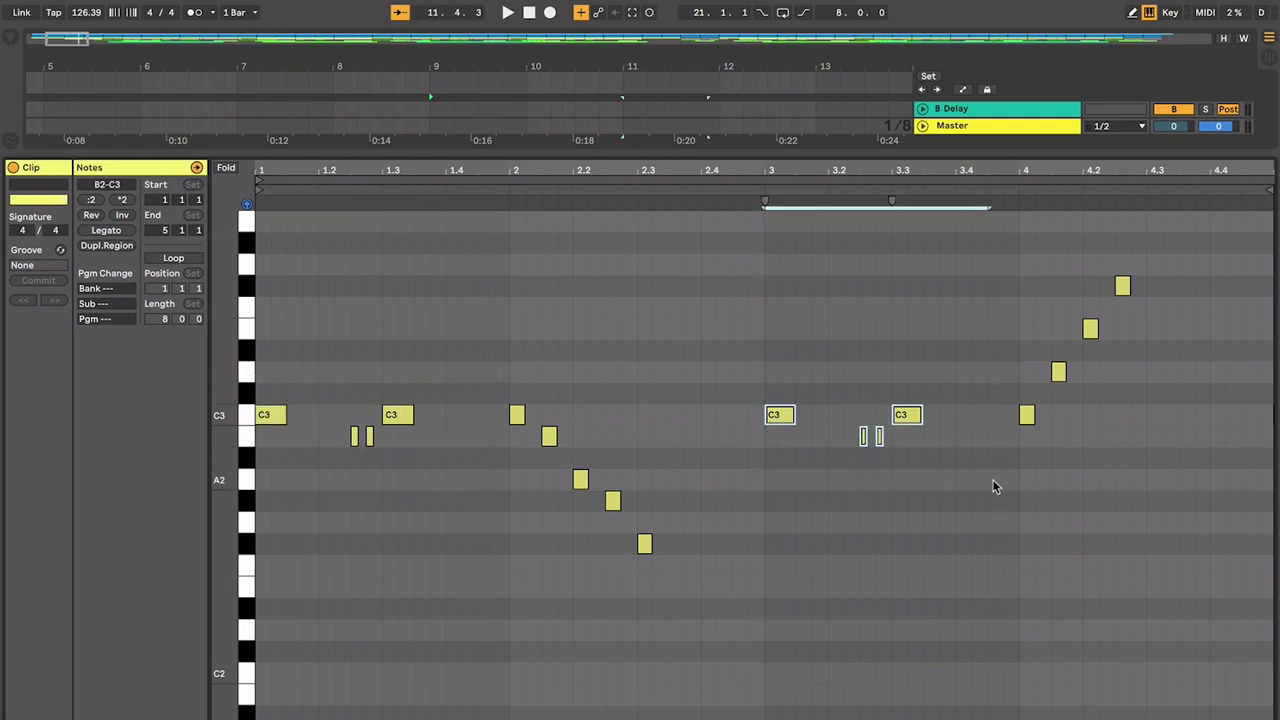
drag(760, 357, 506, 614)
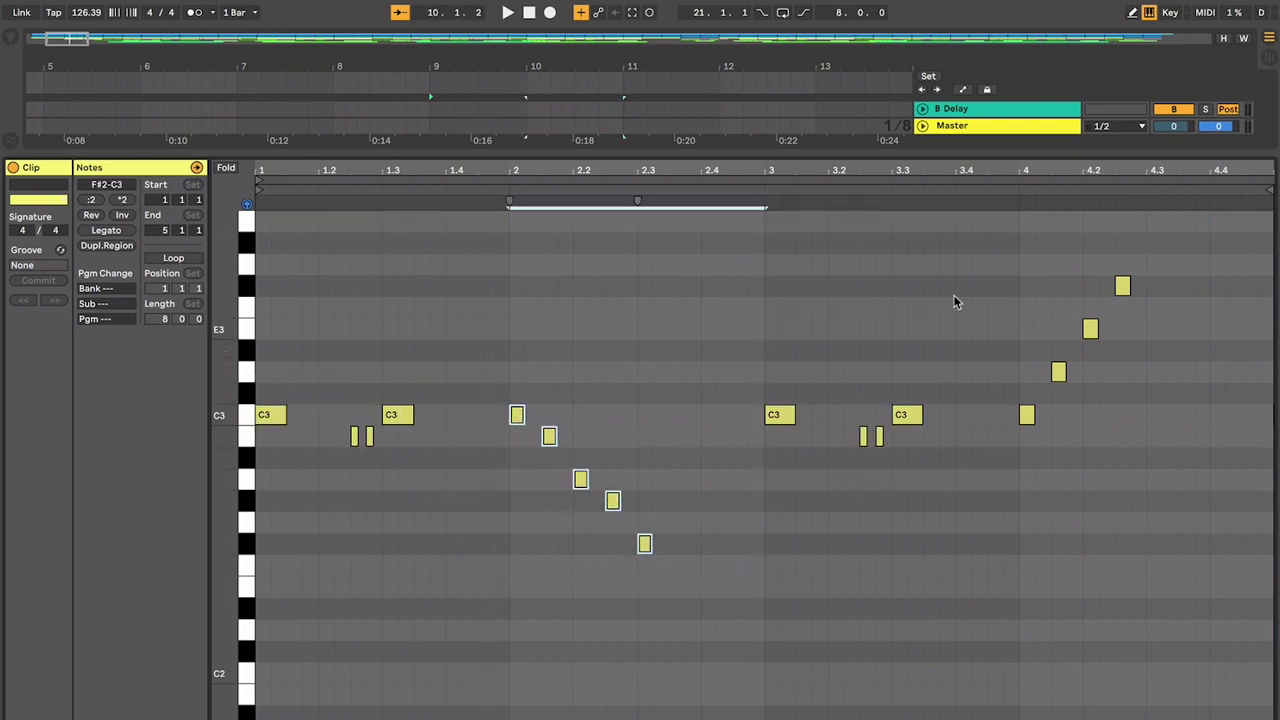
drag(1007, 230, 1272, 572)
- Review where clip bars 2 and 3 of the bassline begin and play the bassline
click(789, 380)
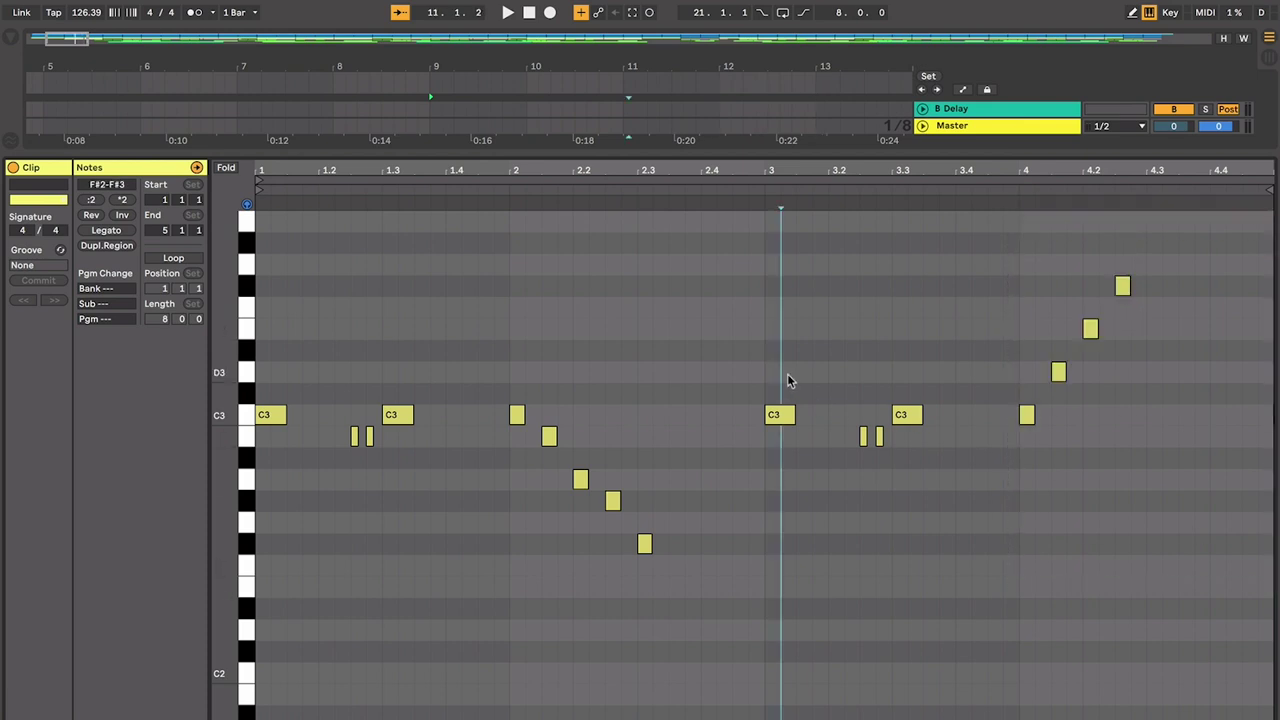
click(760, 374)
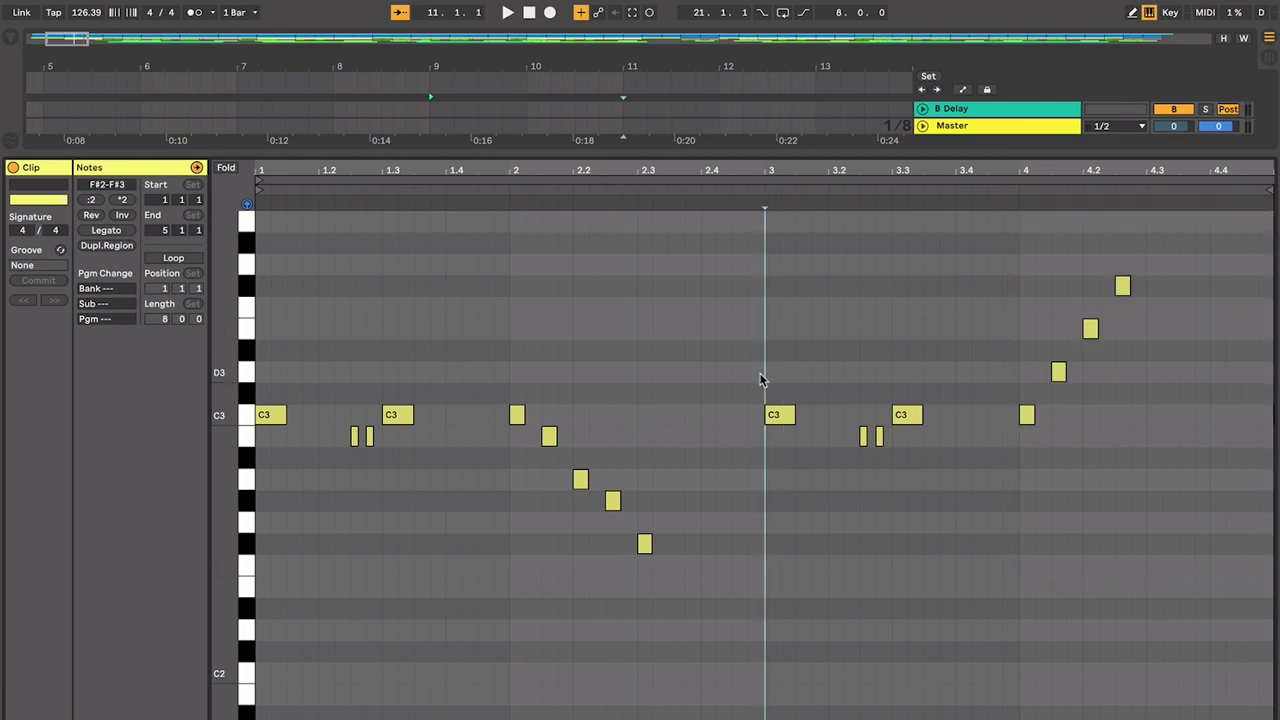
click(685, 380)
click(693, 378)
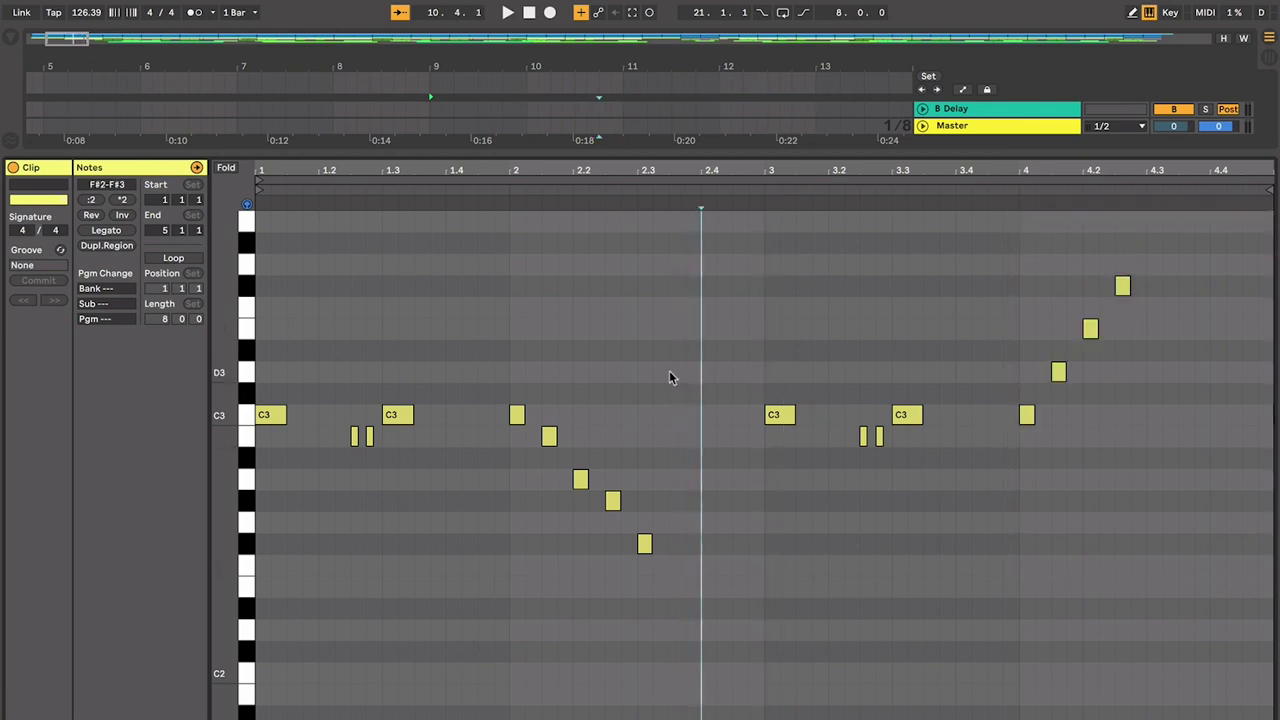
click(507, 310)
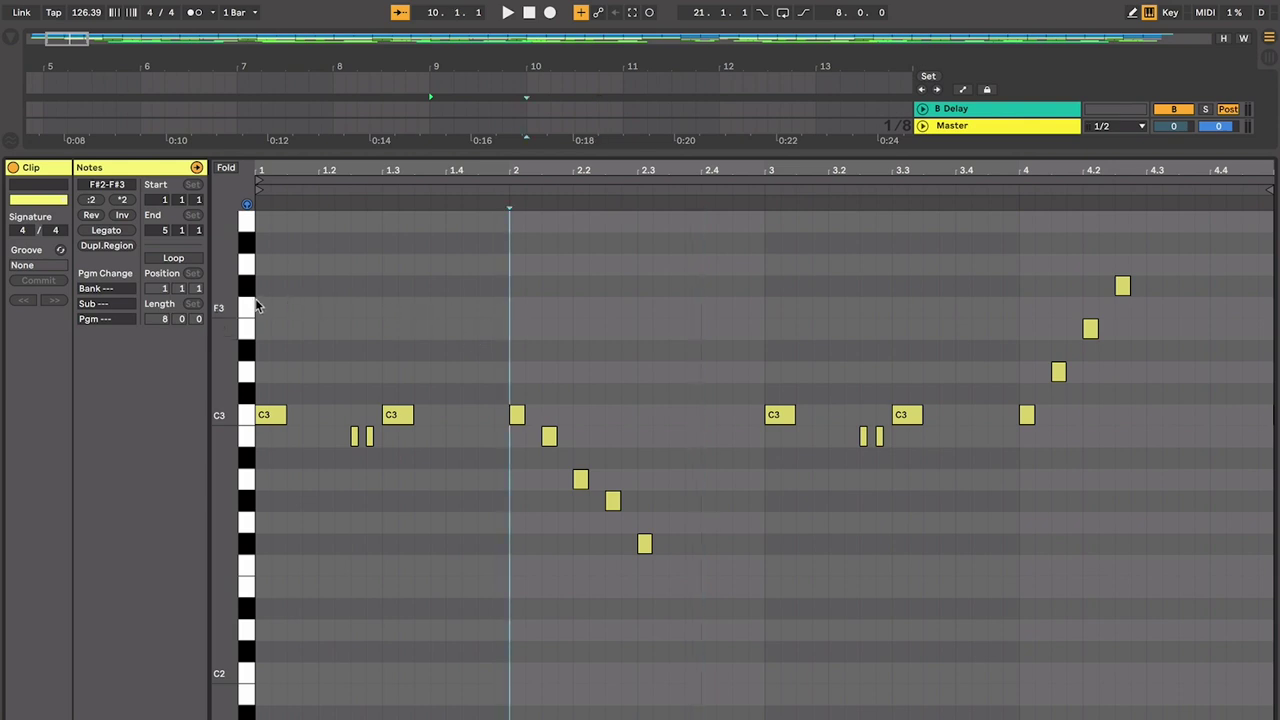
key(space)
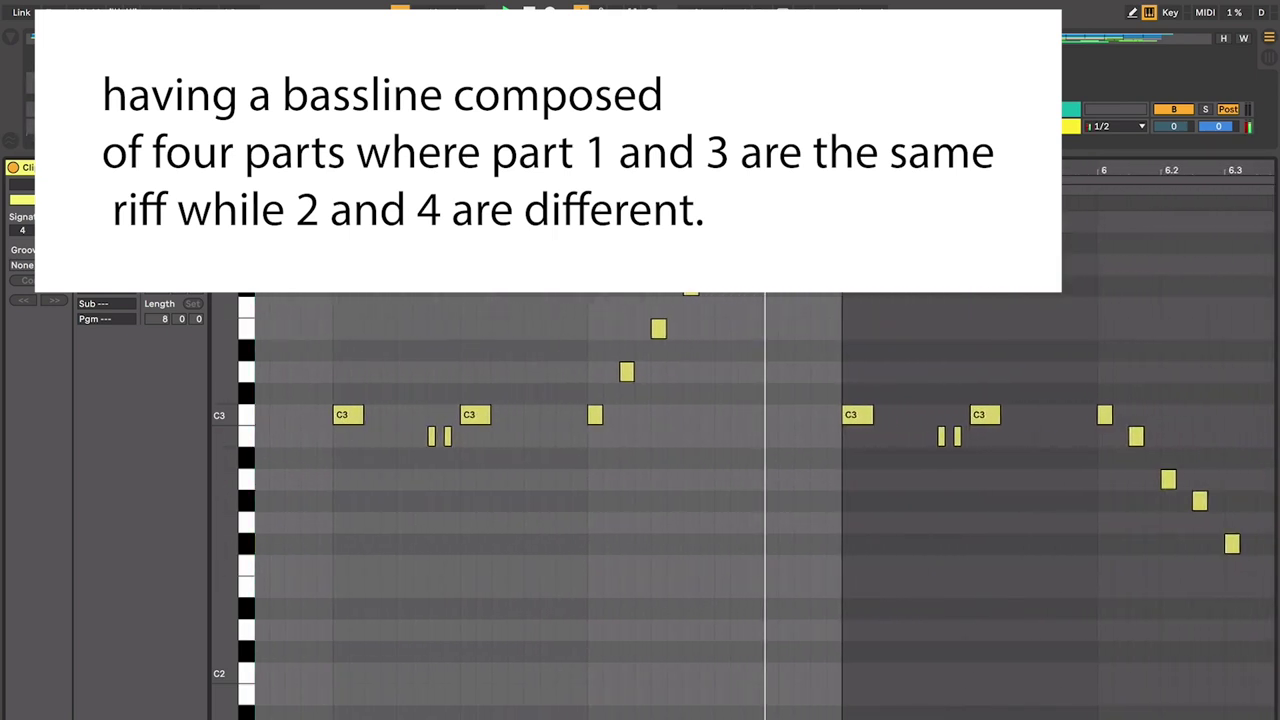
- Close the note editor and examine the Bass and Chords tracks in the arrangement up to bar 17
key(ctrl+alt+l)
scroll(478, 216, left, 1)
scroll(478, 216, up, 1)
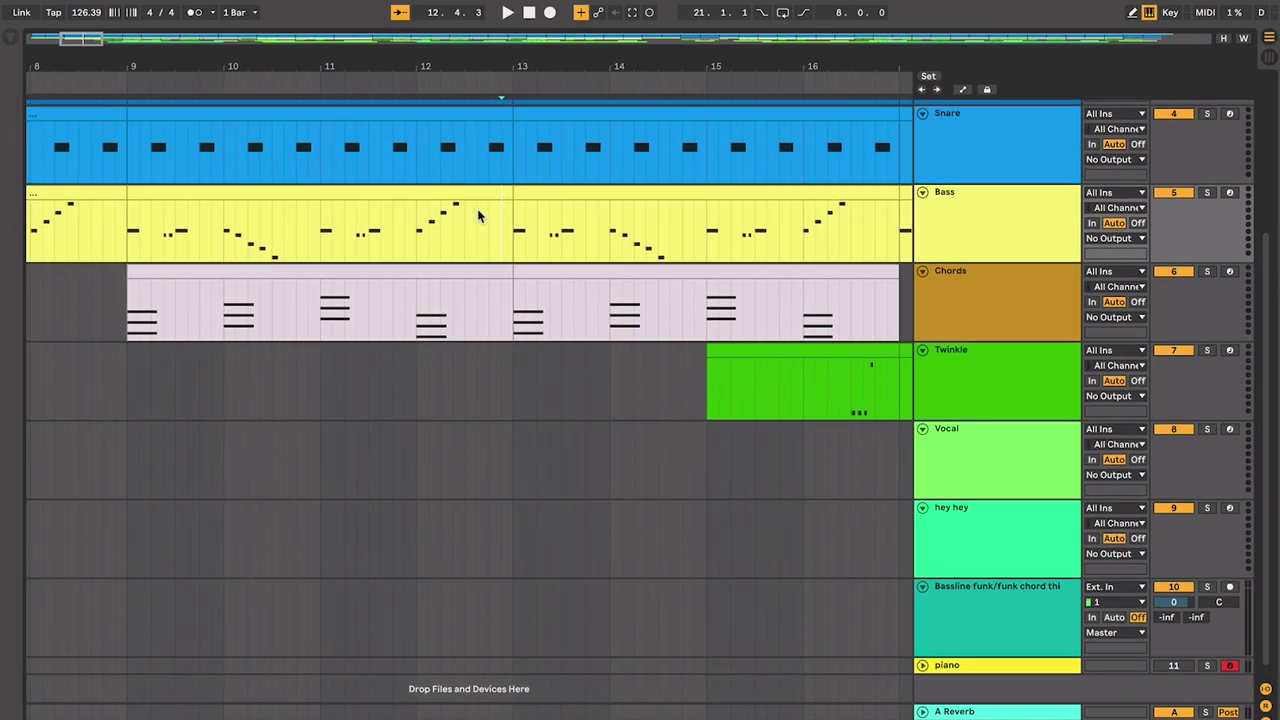
scroll(495, 238, down, 3)
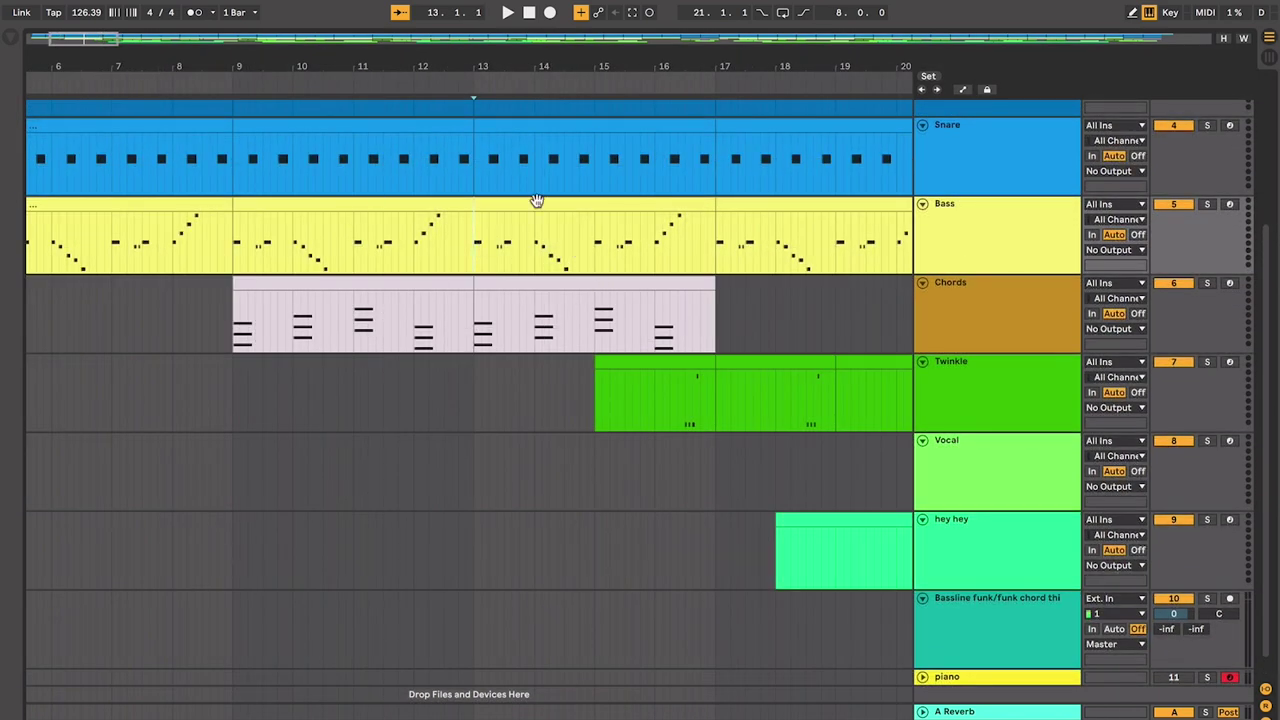
scroll(630, 262, right, 3)
scroll(604, 325, down, 1)
scroll(604, 325, right, 2)
scroll(610, 329, up, 5)
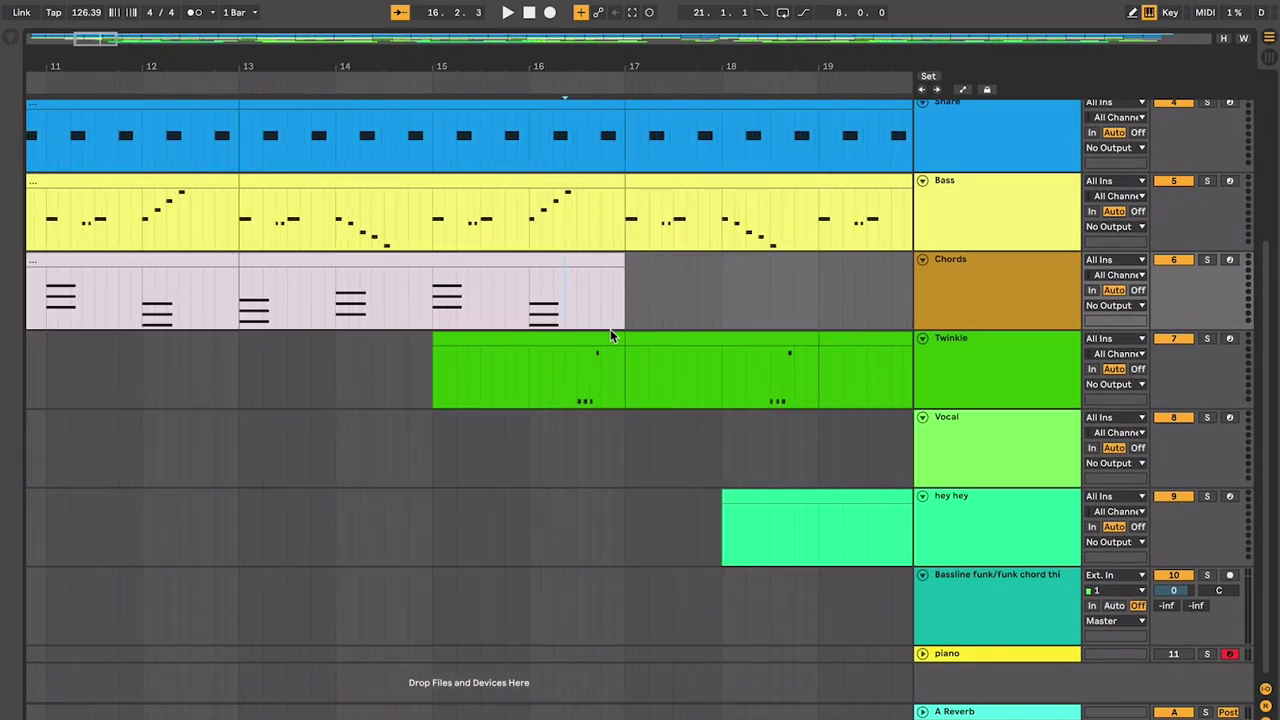
- Examine the Twinkle notes in bar 16 alongside the Chords clip, and place the insert marker on the Chords track at bar 15
click(597, 382)
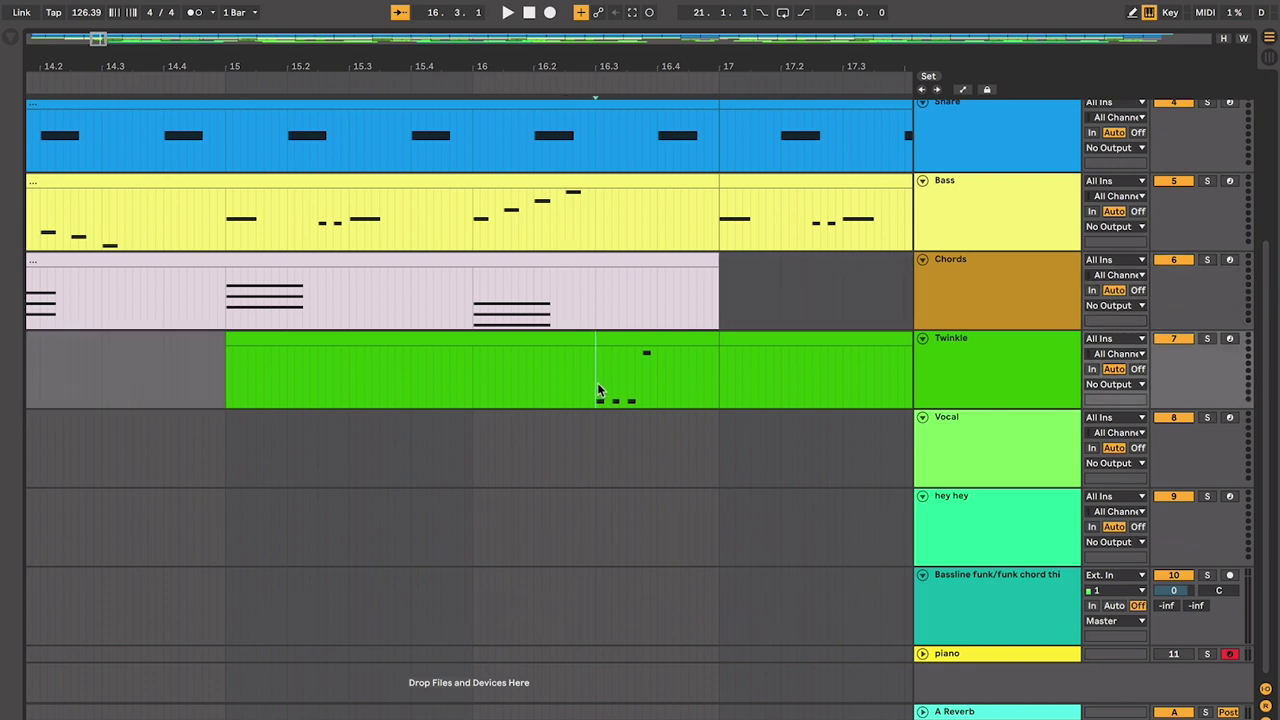
click(472, 316)
scroll(472, 316, down, 5)
scroll(470, 316, right, 1)
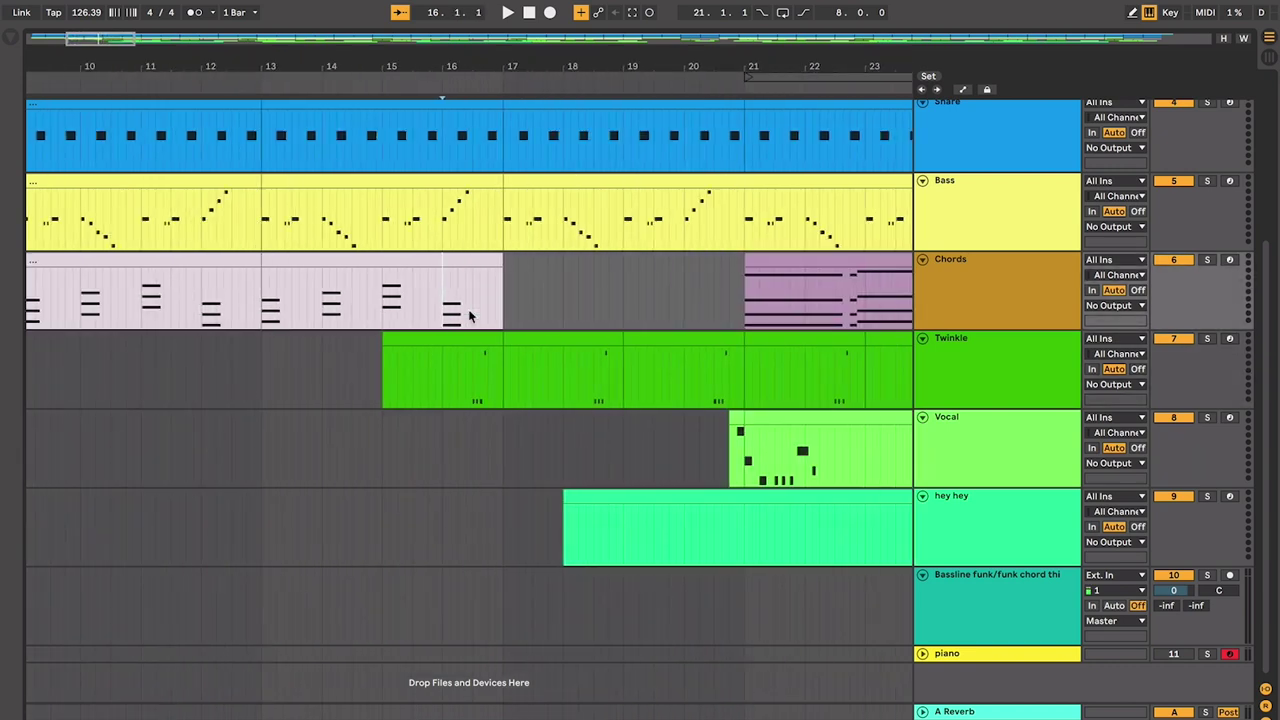
click(384, 294)
scroll(385, 292, up, 2)
scroll(485, 325, up, 3)
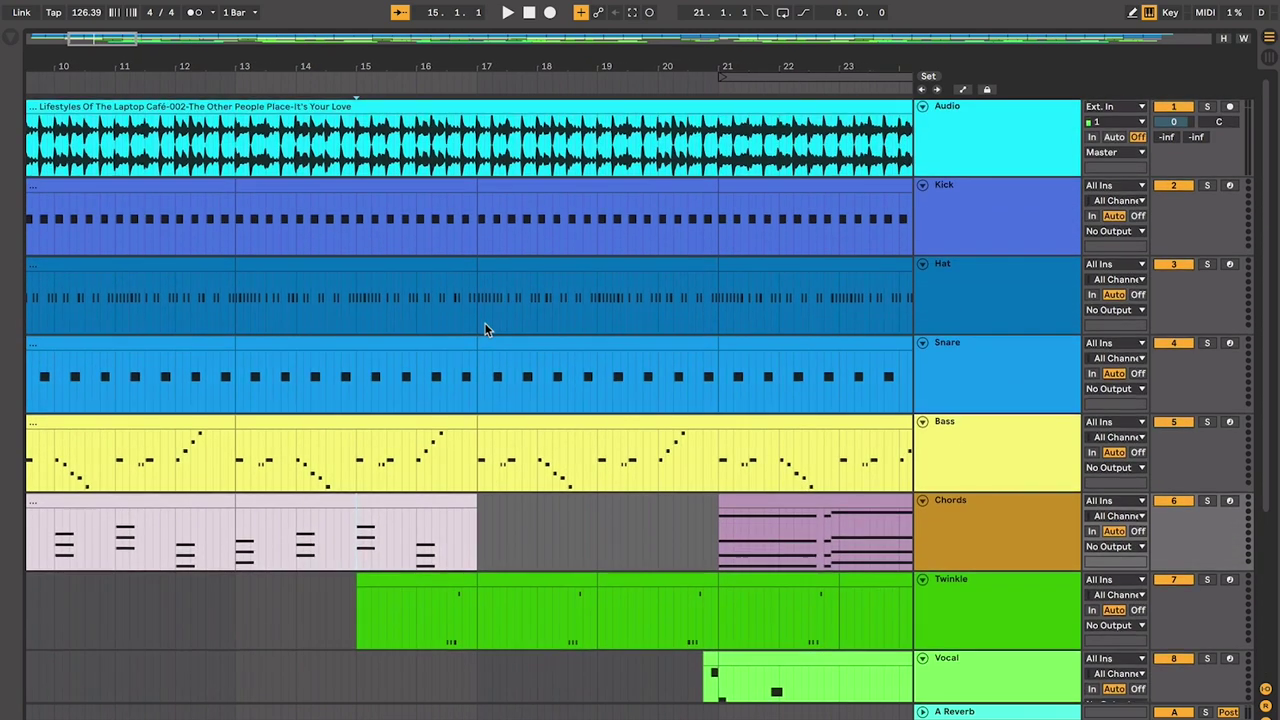
- Play the arrangement from bar 15 into the Chords clip that starts at bar 21, and stop playback
scroll(507, 391, down, 1)
key(space)
scroll(507, 398, up, 5)
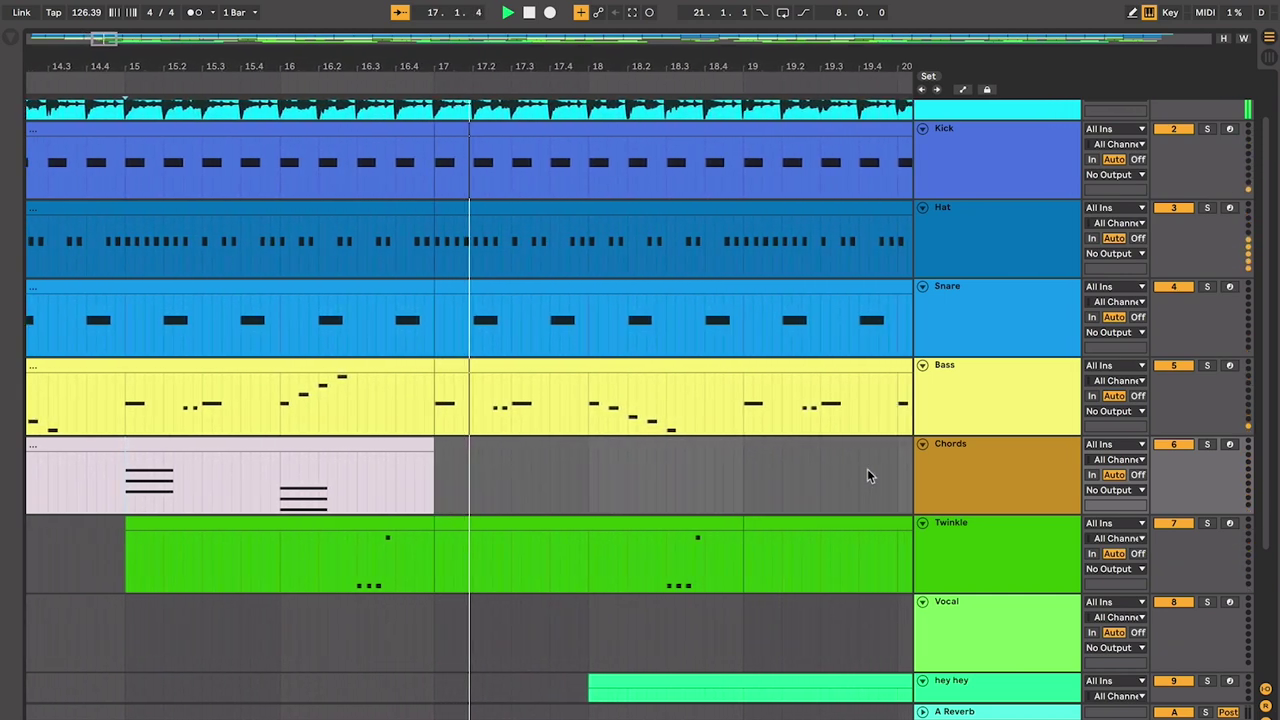
scroll(867, 468, down, 5)
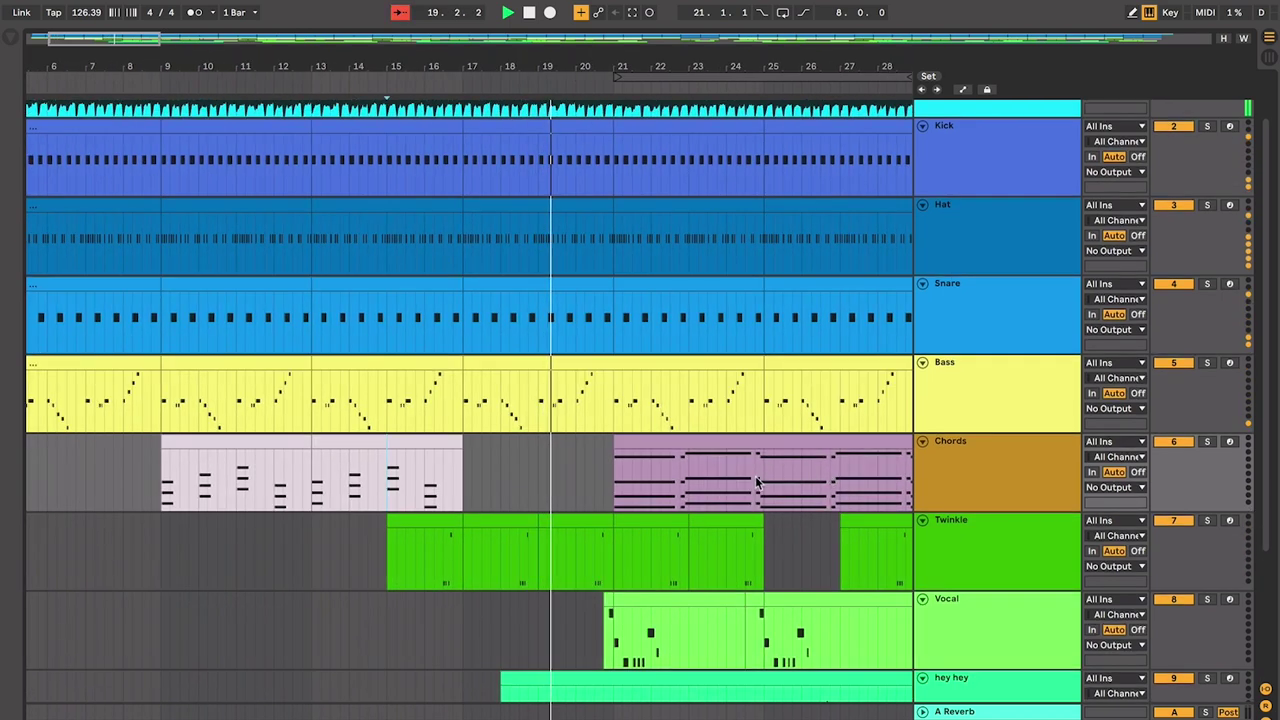
scroll(790, 478, down, 2)
scroll(790, 478, left, 1)
scroll(755, 476, down, 1)
scroll(755, 476, right, 1)
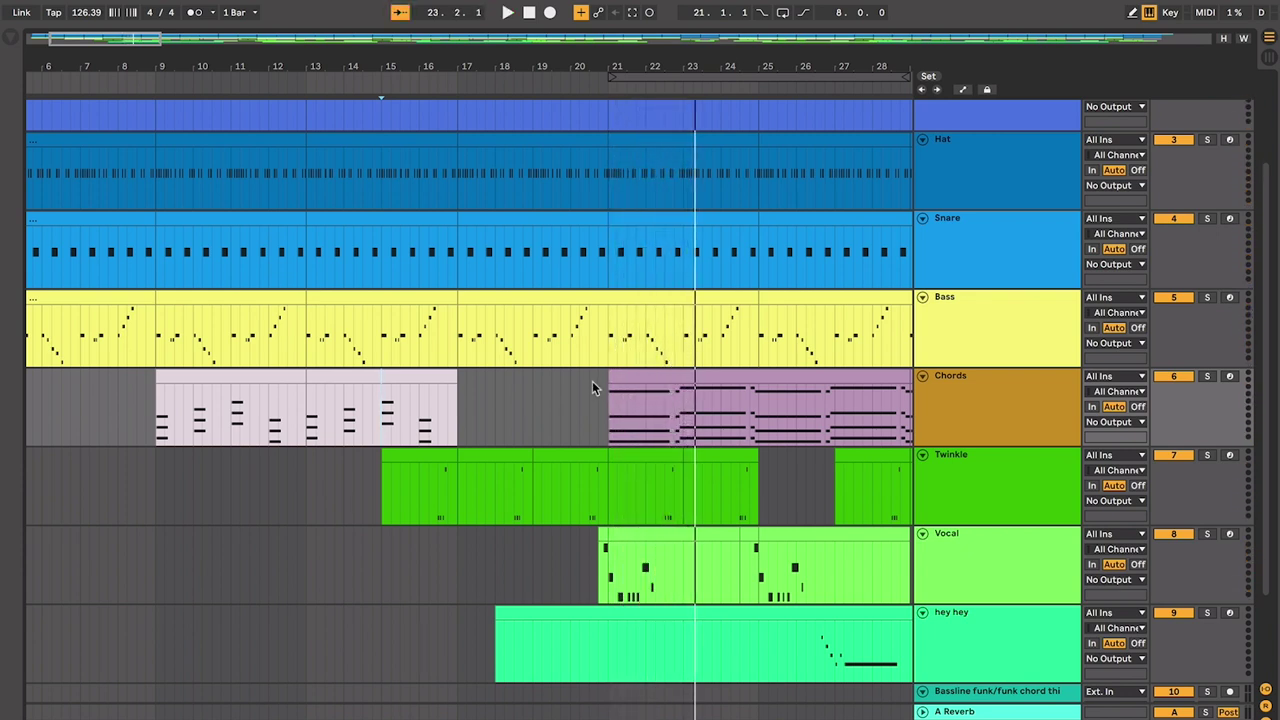
- Examine the empty stretch of the Chords track from bar 17 to 21 alongside the Chords clips before it
drag(609, 393, 636, 460)
click(493, 440)
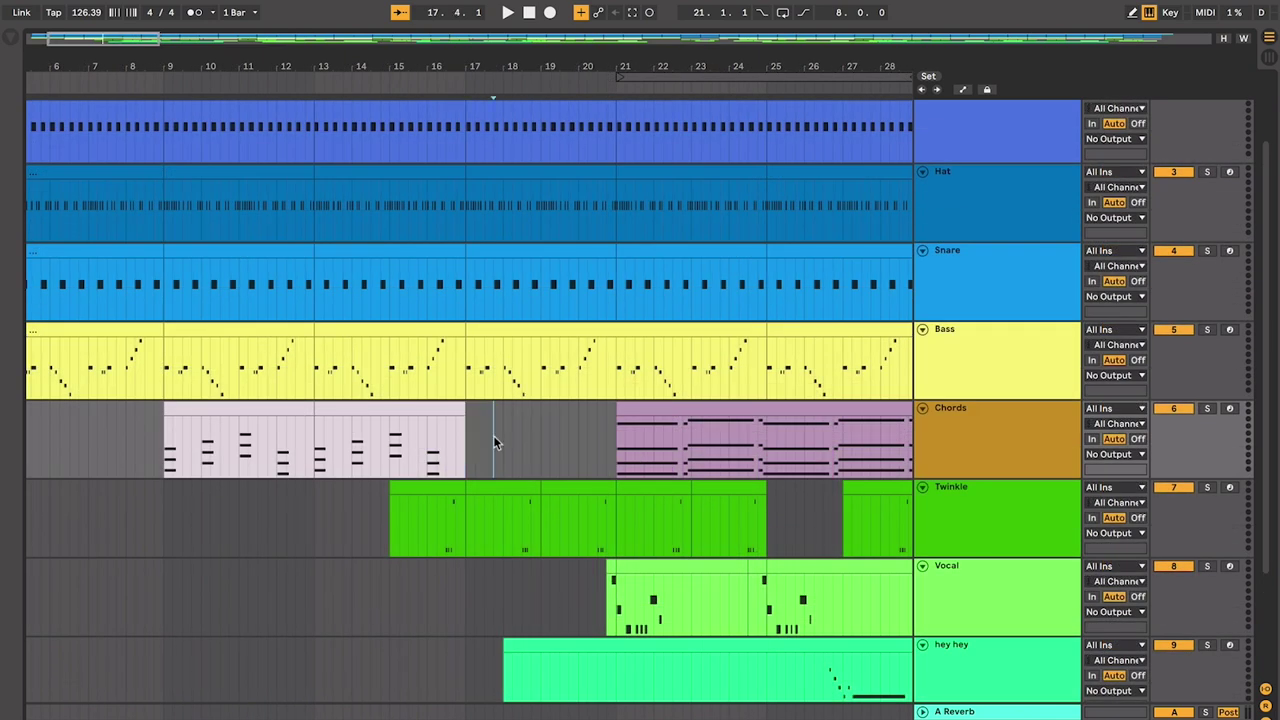
click(433, 413)
click(276, 416)
- Compare the Bass clip at bars 17–25 with the Twinkle clips starting at bars 17 and 19 by selecting each
click(525, 492)
click(606, 488)
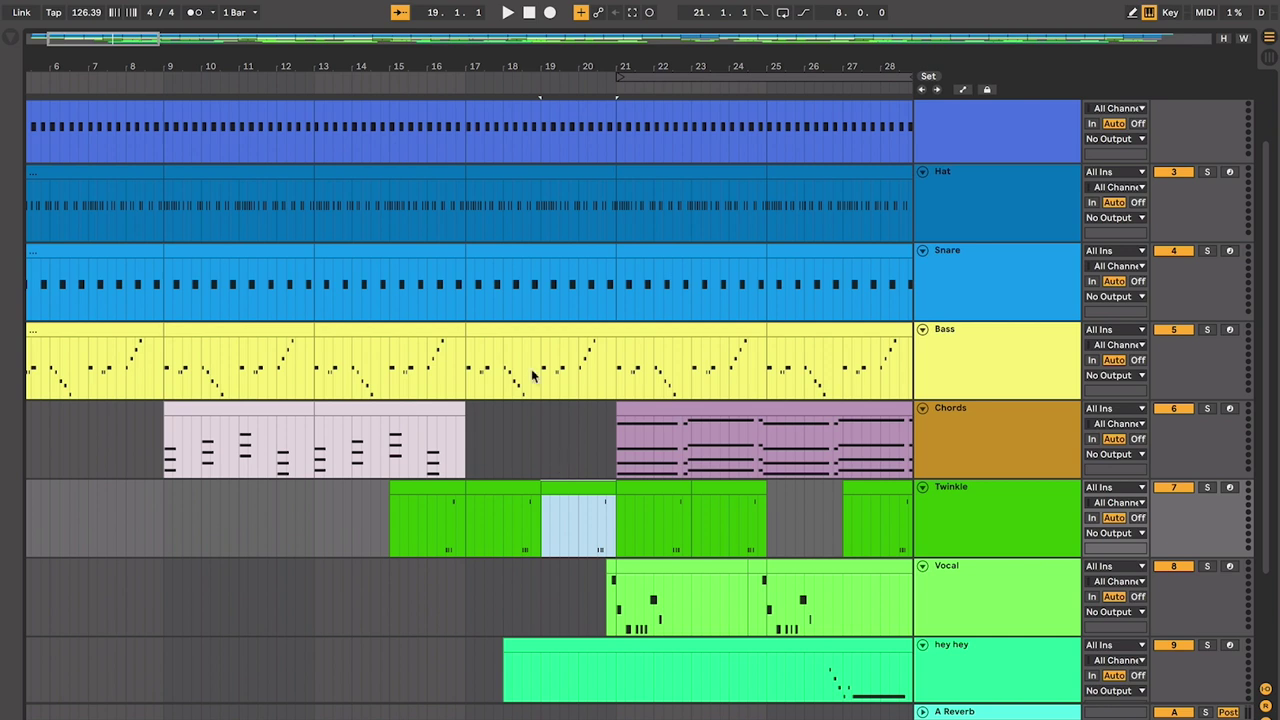
click(530, 331)
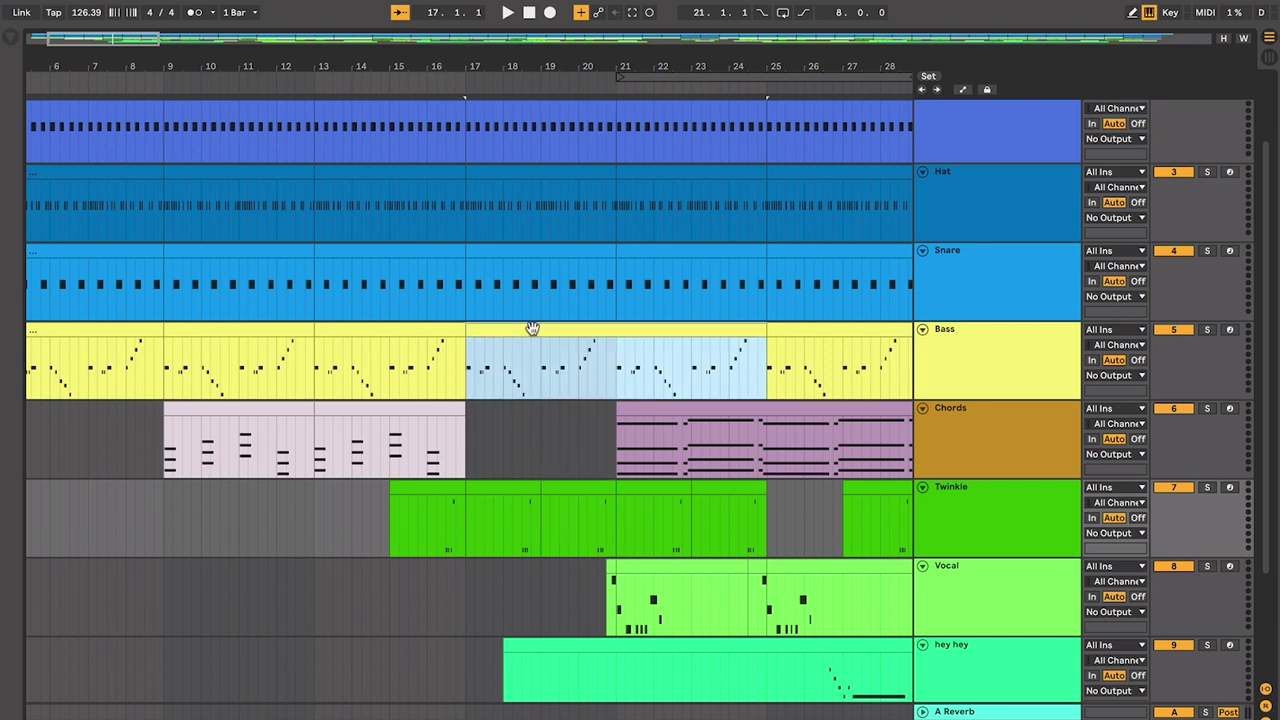
click(580, 486)
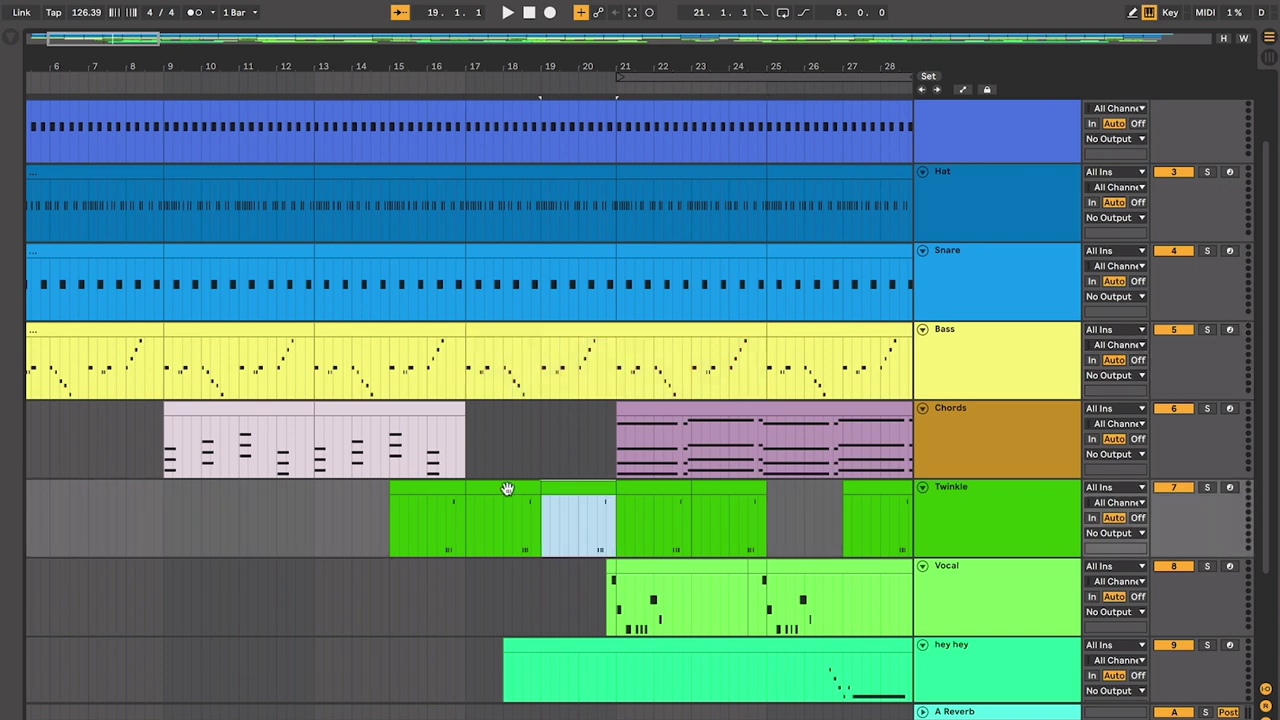
click(508, 486)
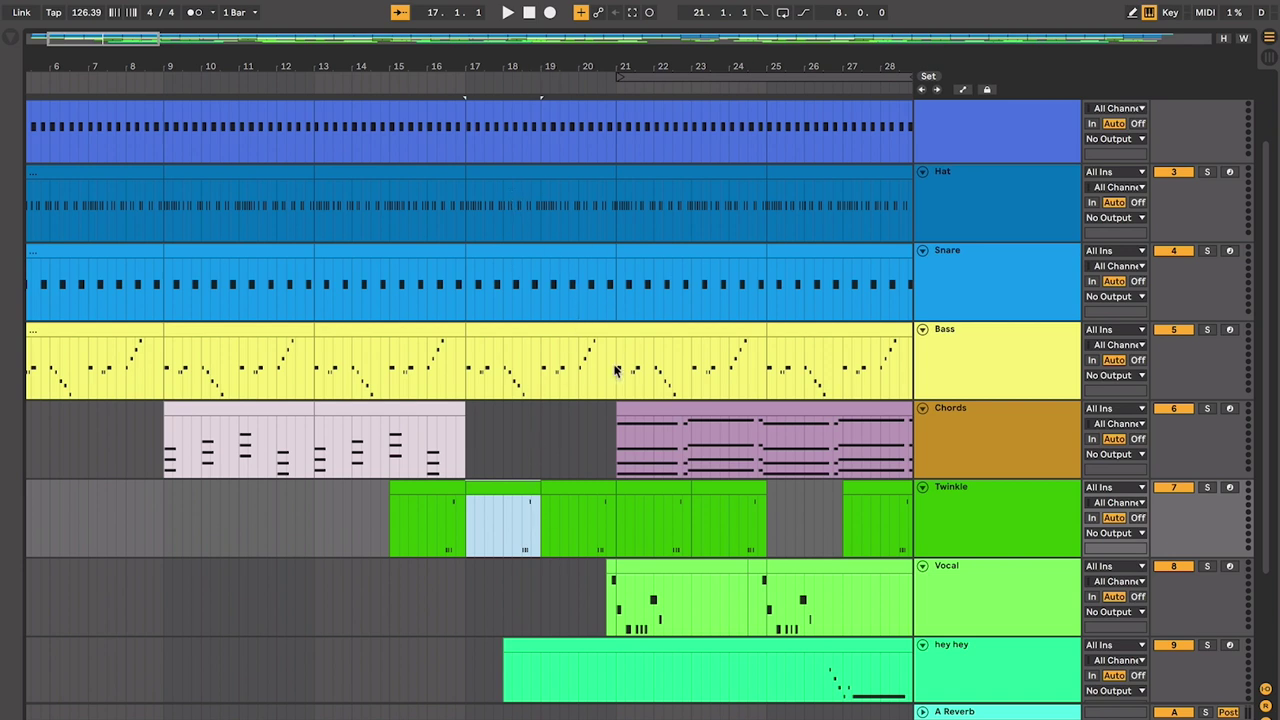
- Examine the Chords gap leading up to bar 21 and the Bass pattern running from bar 21 to 25
scroll(616, 371, right, 1)
click(612, 398)
click(532, 421)
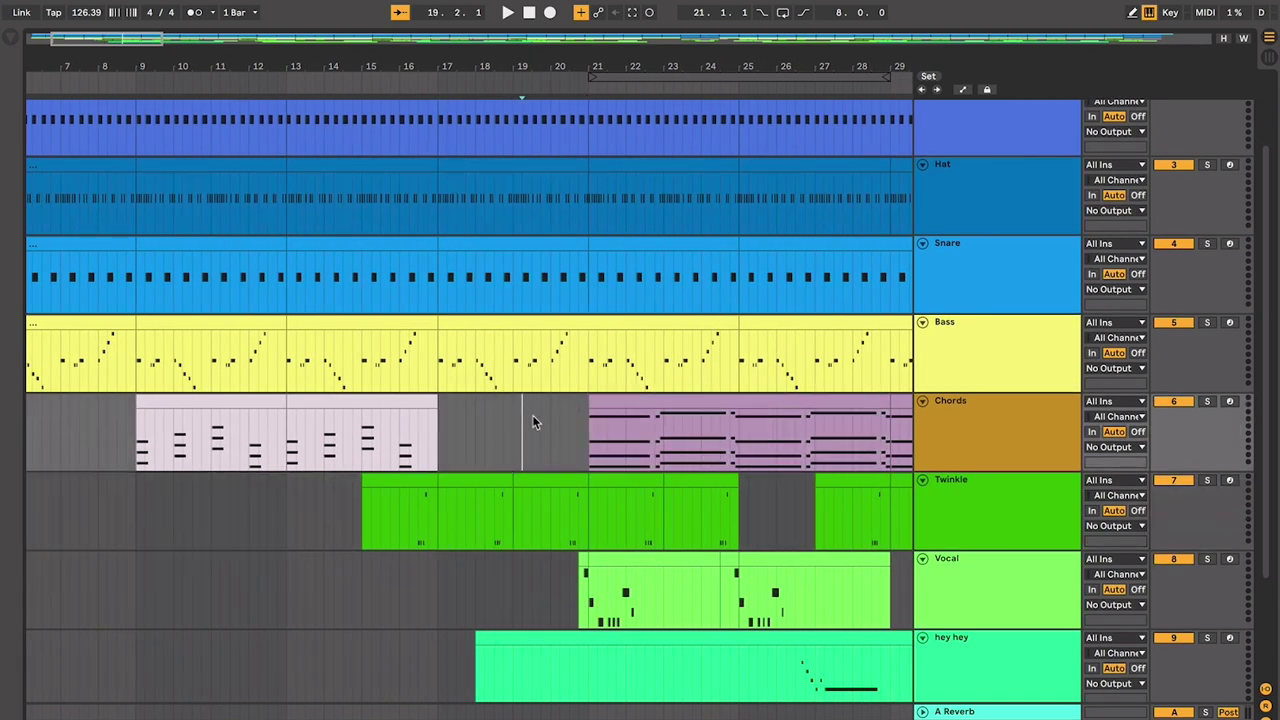
drag(532, 421, 586, 422)
drag(580, 345, 745, 362)
scroll(720, 362, right, 1)
click(660, 363)
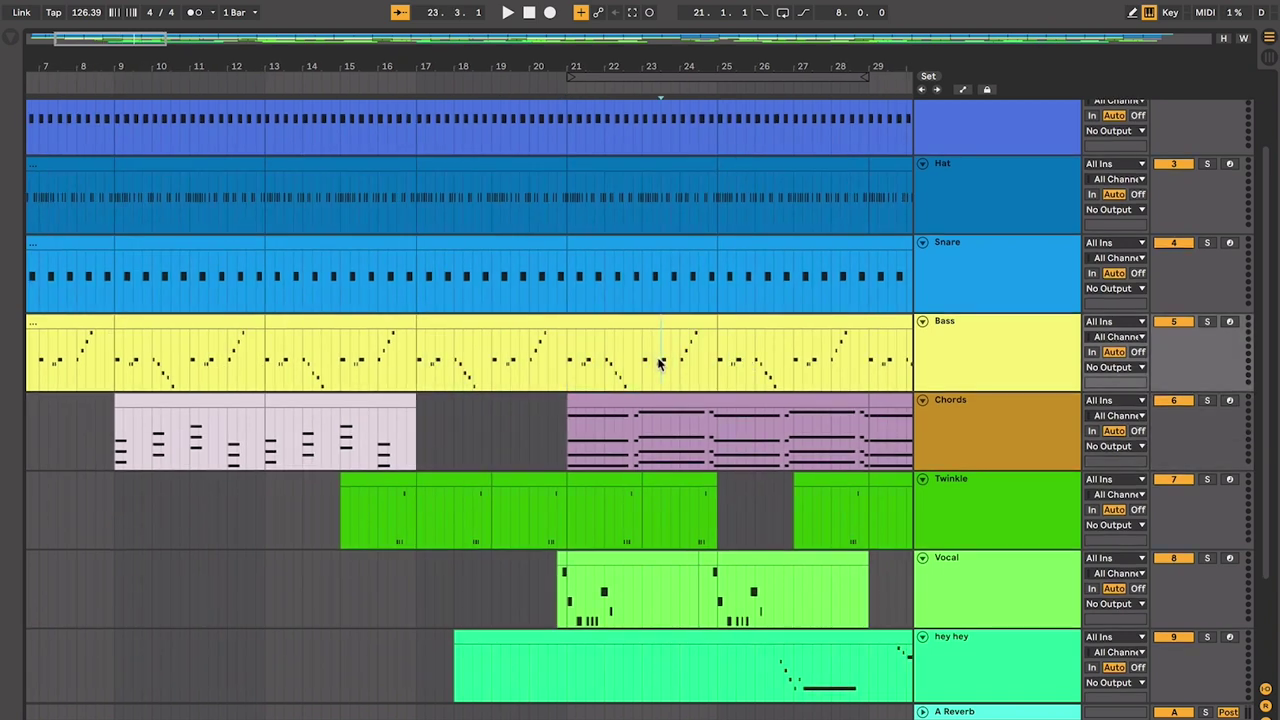
- Compare the Chords clip at bars 21–29 with the Chords clip at bars 13–17 by selecting each in turn
scroll(697, 387, right, 1)
click(648, 402)
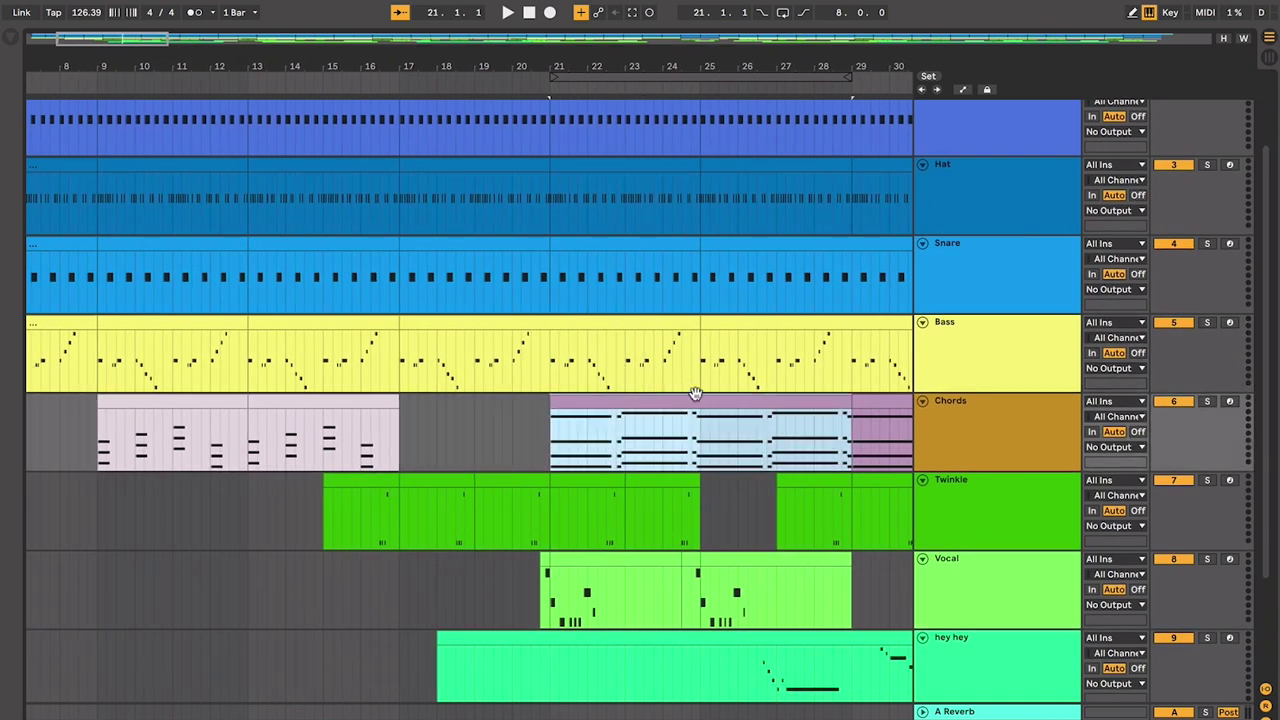
click(336, 401)
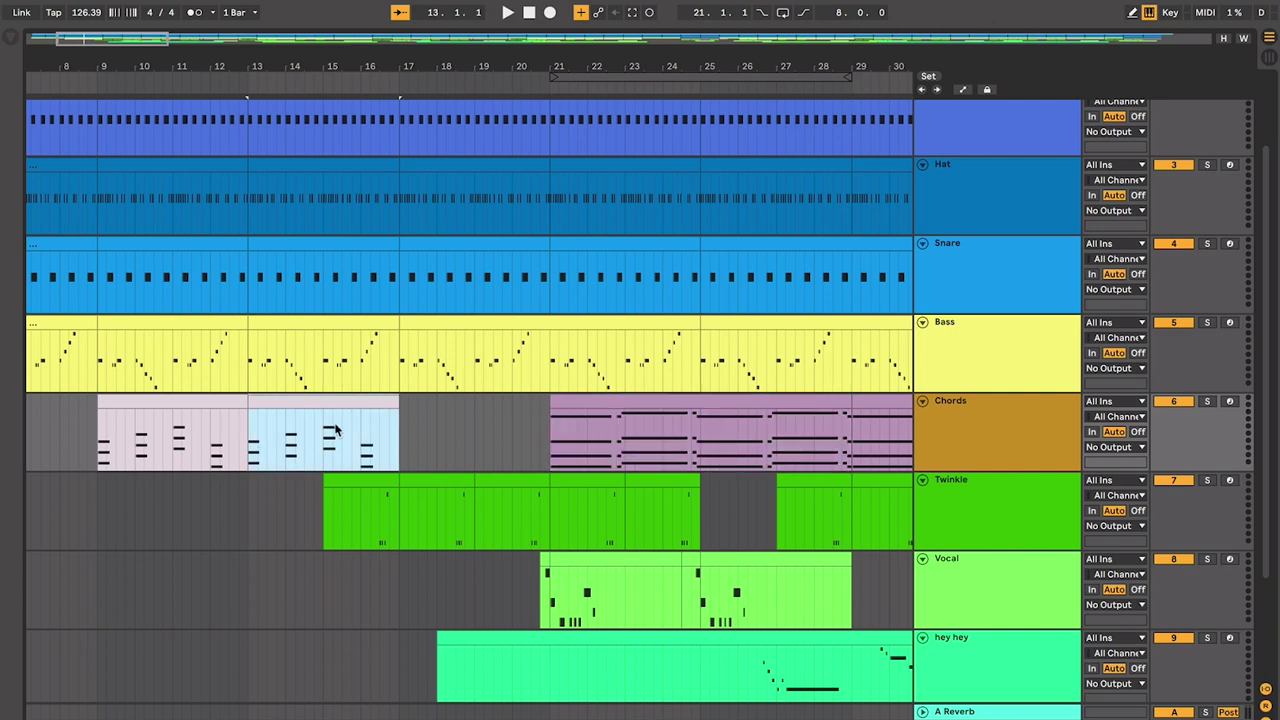
click(577, 410)
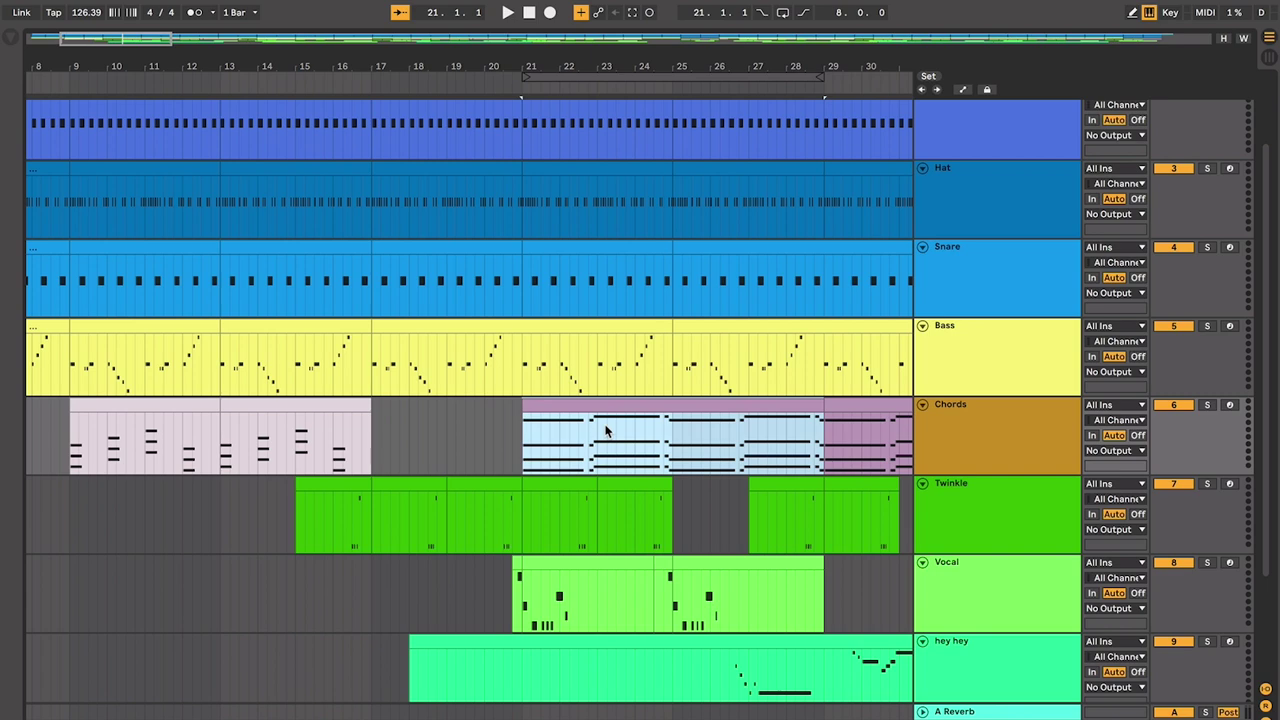
- Select the short Vocal clip at bar 20.4 and play the vocal phrase from there
scroll(605, 430, down, 3)
scroll(605, 430, right, 1)
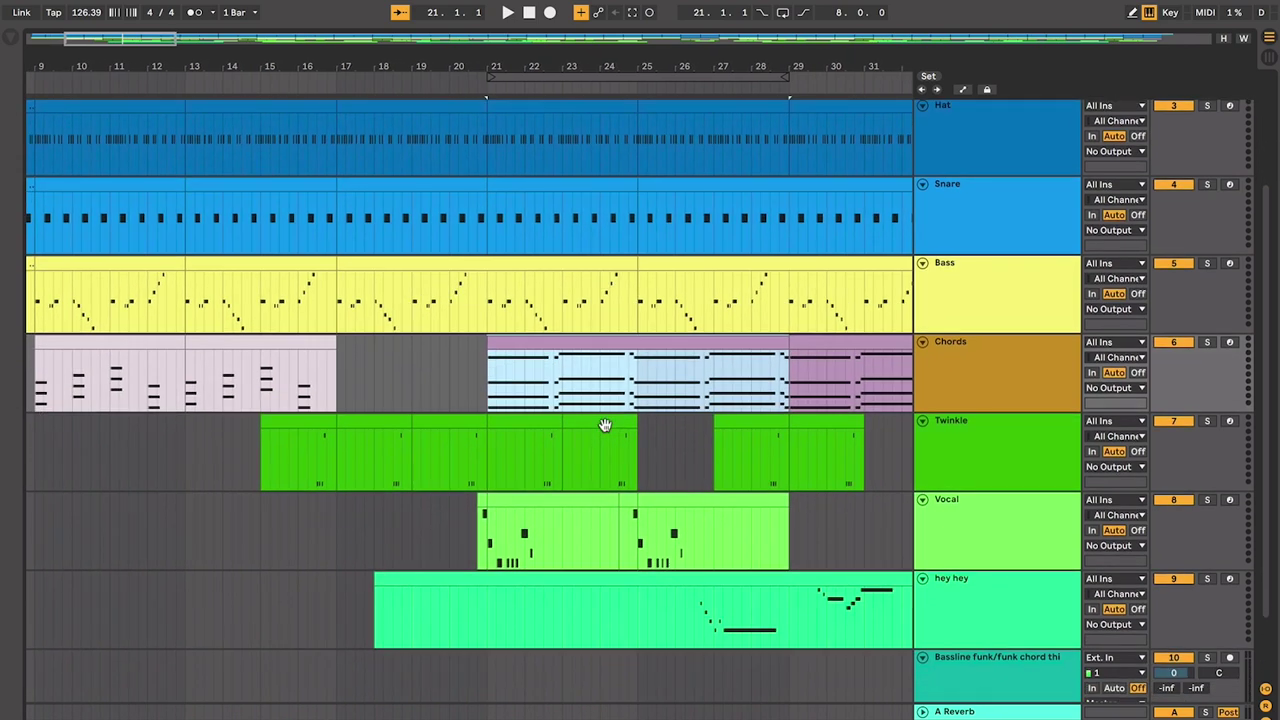
click(478, 515)
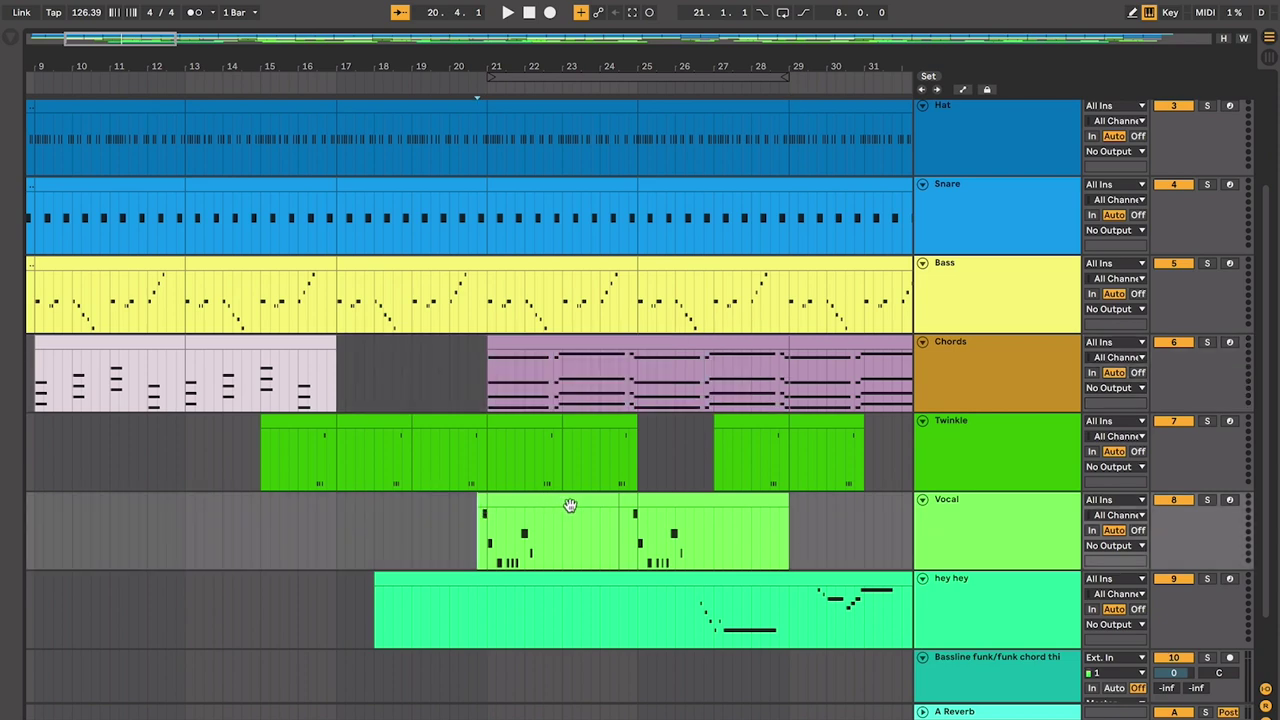
drag(612, 518, 486, 510)
click(481, 505)
scroll(478, 500, up, 5)
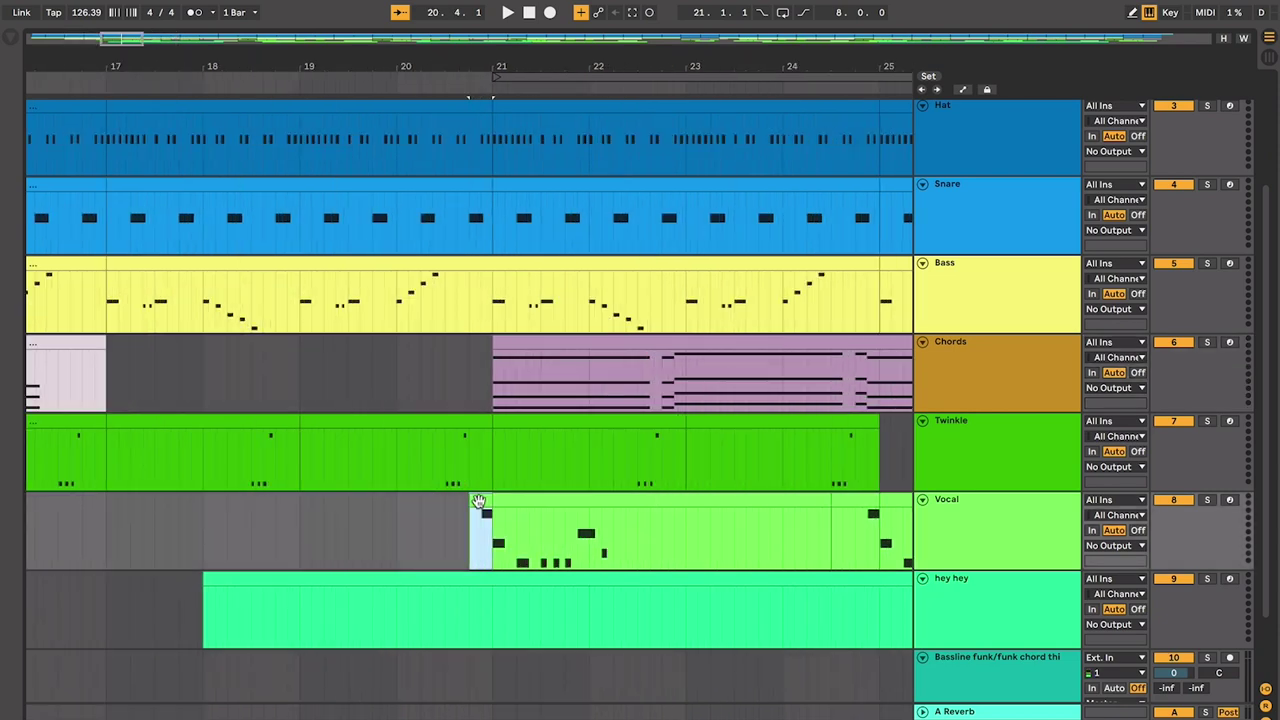
key(space)
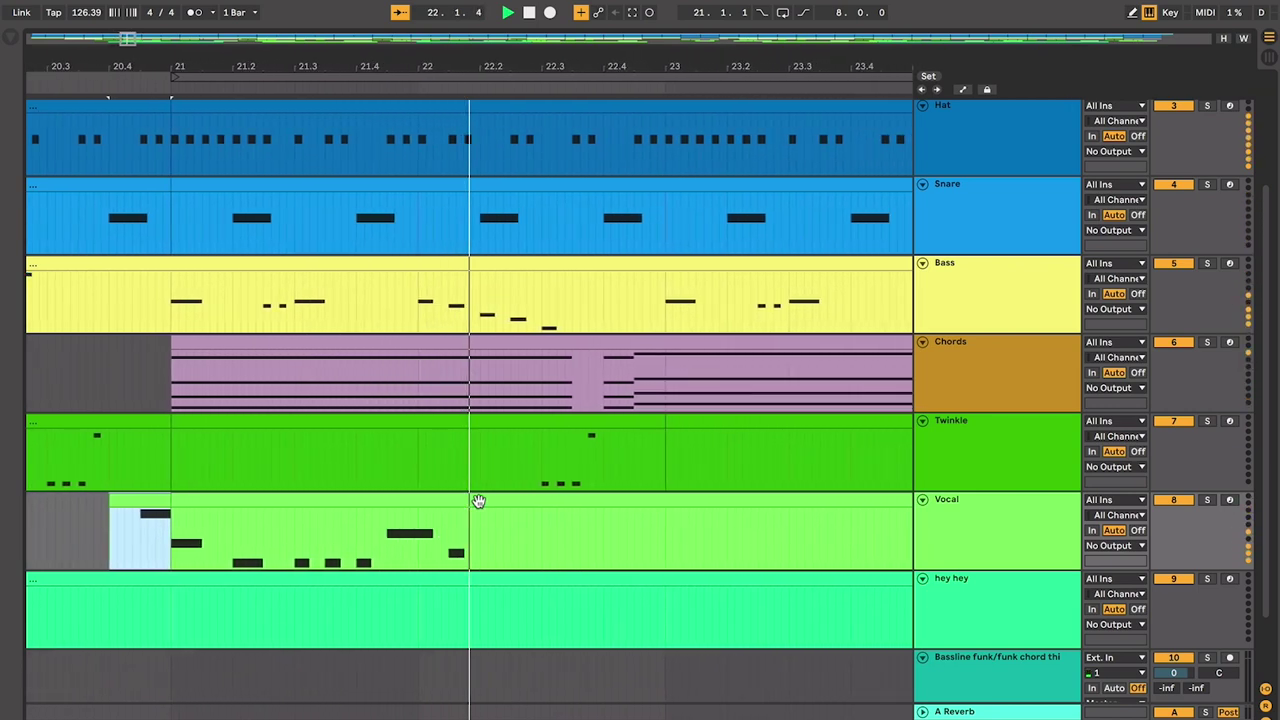
key(space)
- Review where the second chord section begins at bar 21 and select the Chords clip spanning bars 21–29
scroll(478, 500, down, 5)
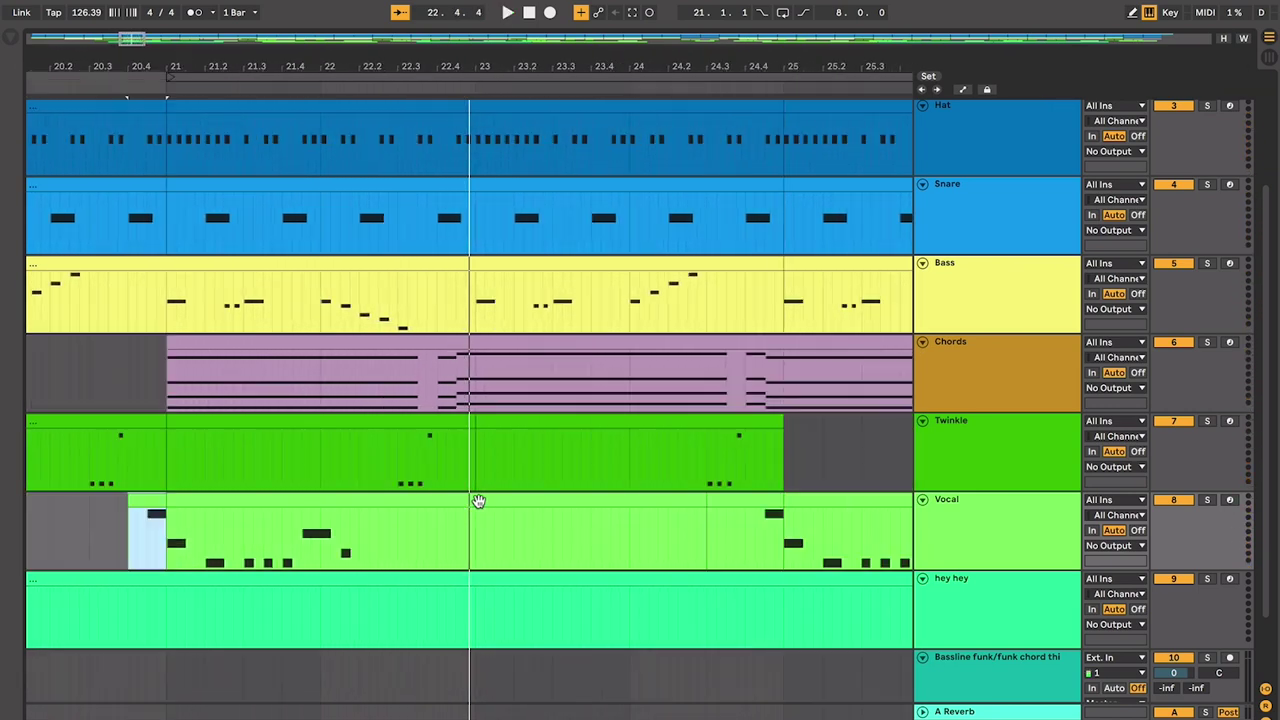
scroll(478, 500, left, 5)
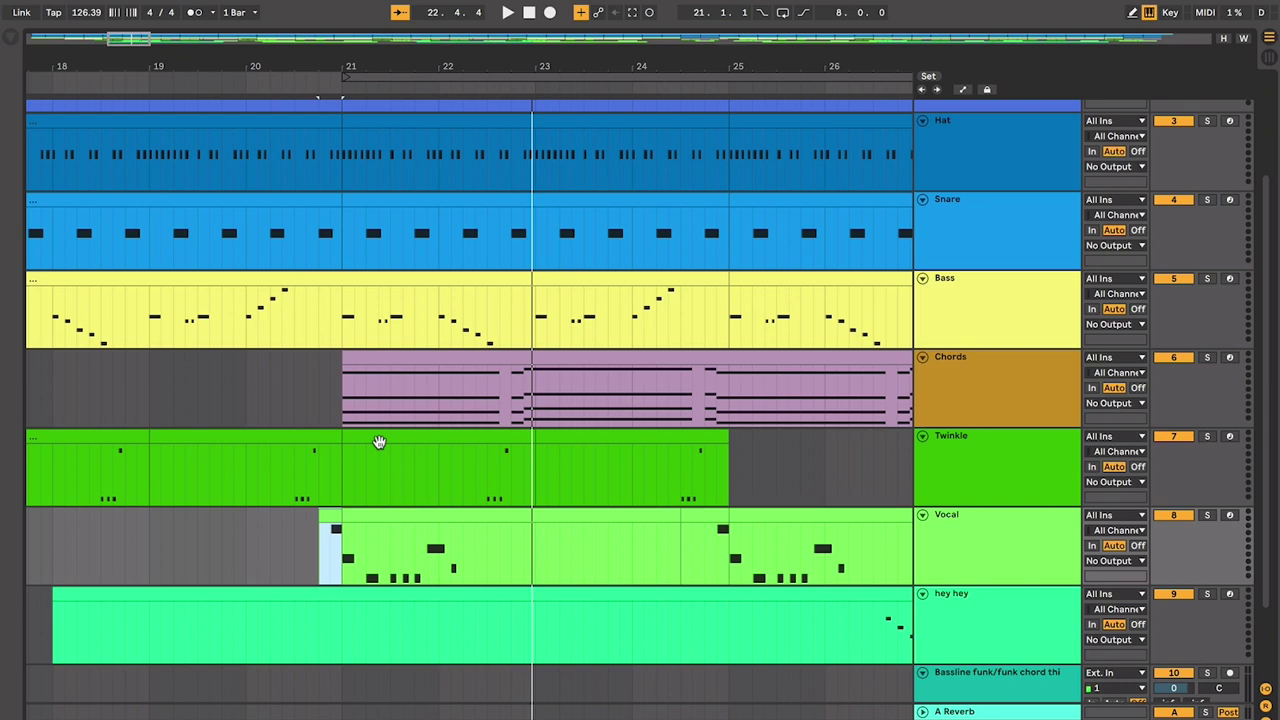
scroll(379, 443, down, 3)
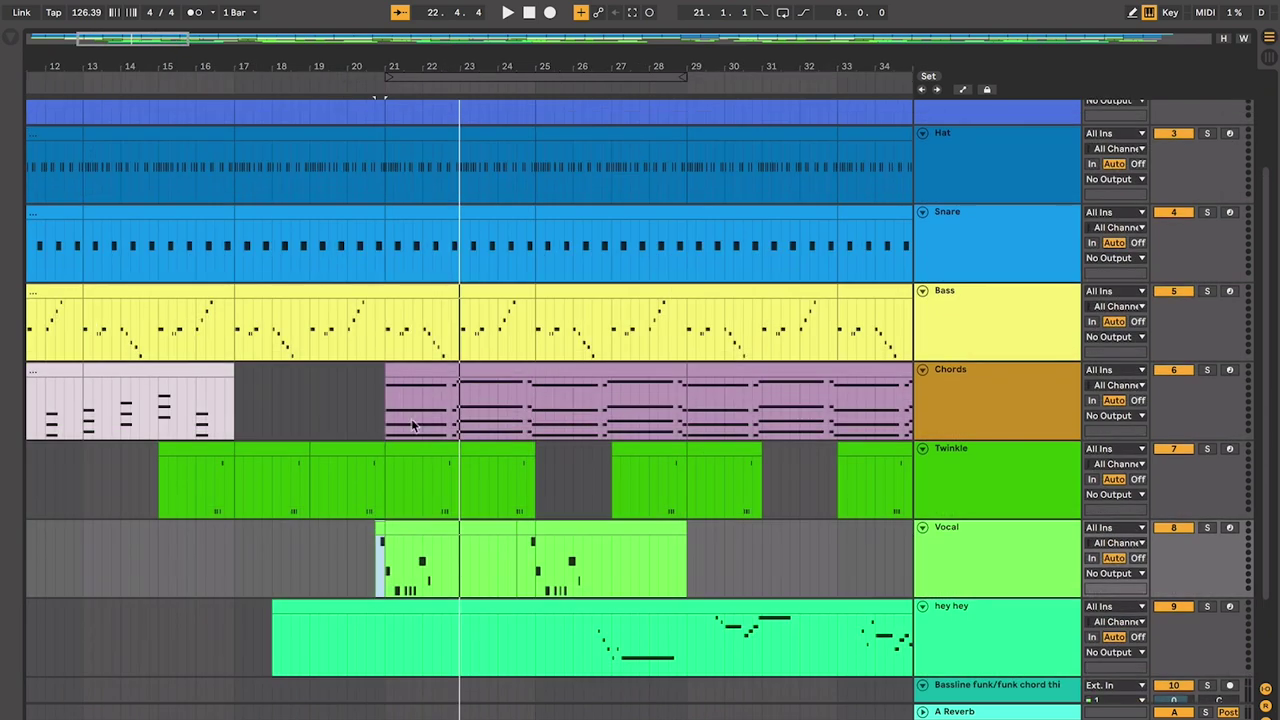
click(383, 412)
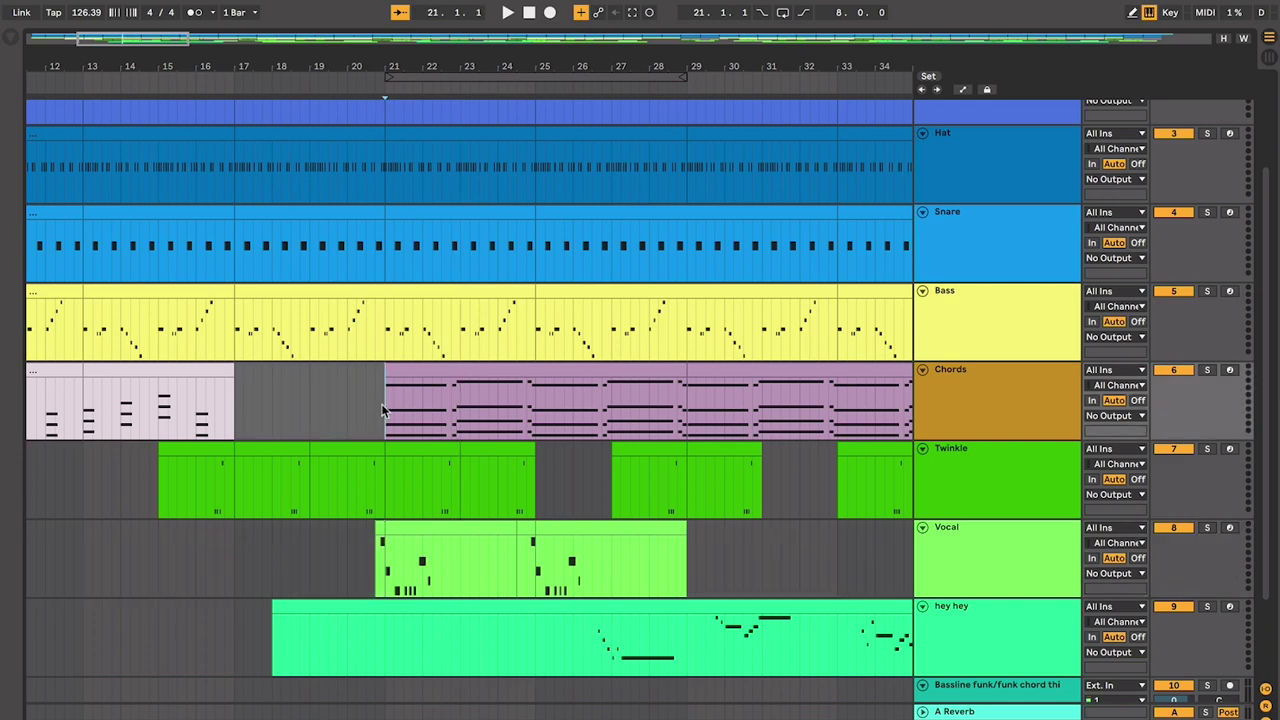
click(620, 371)
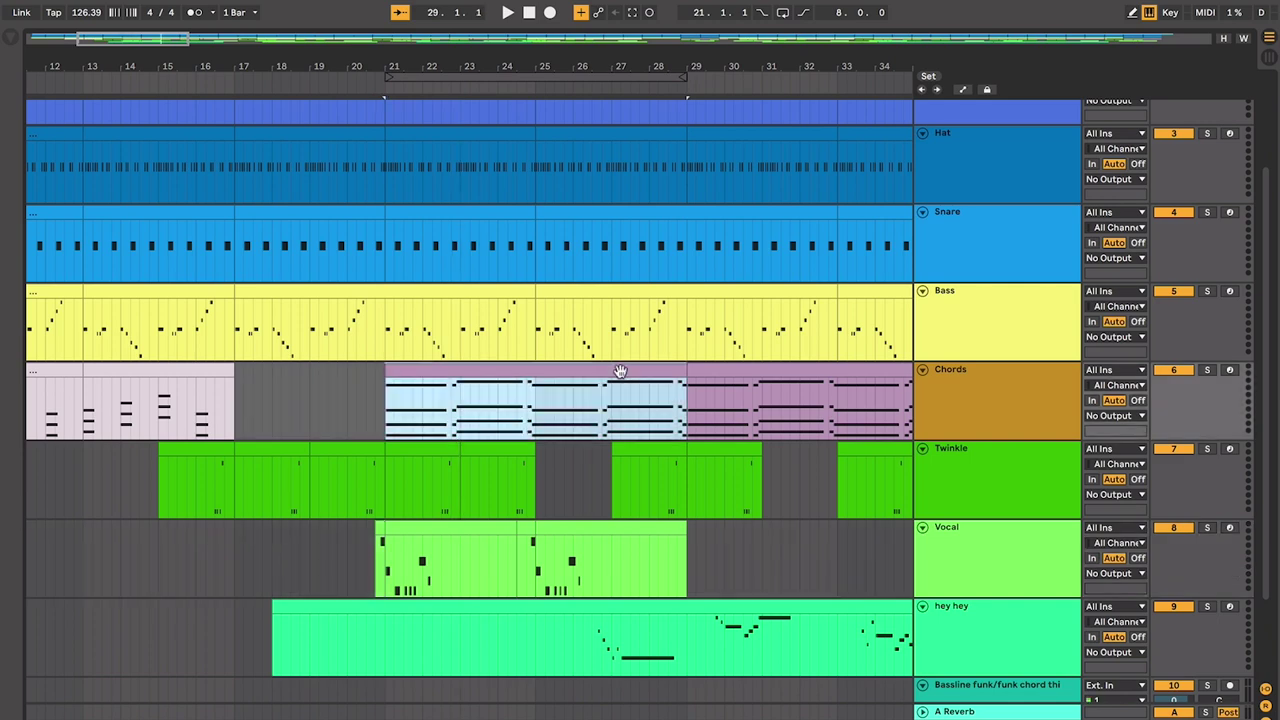
scroll(510, 425, up, 2)
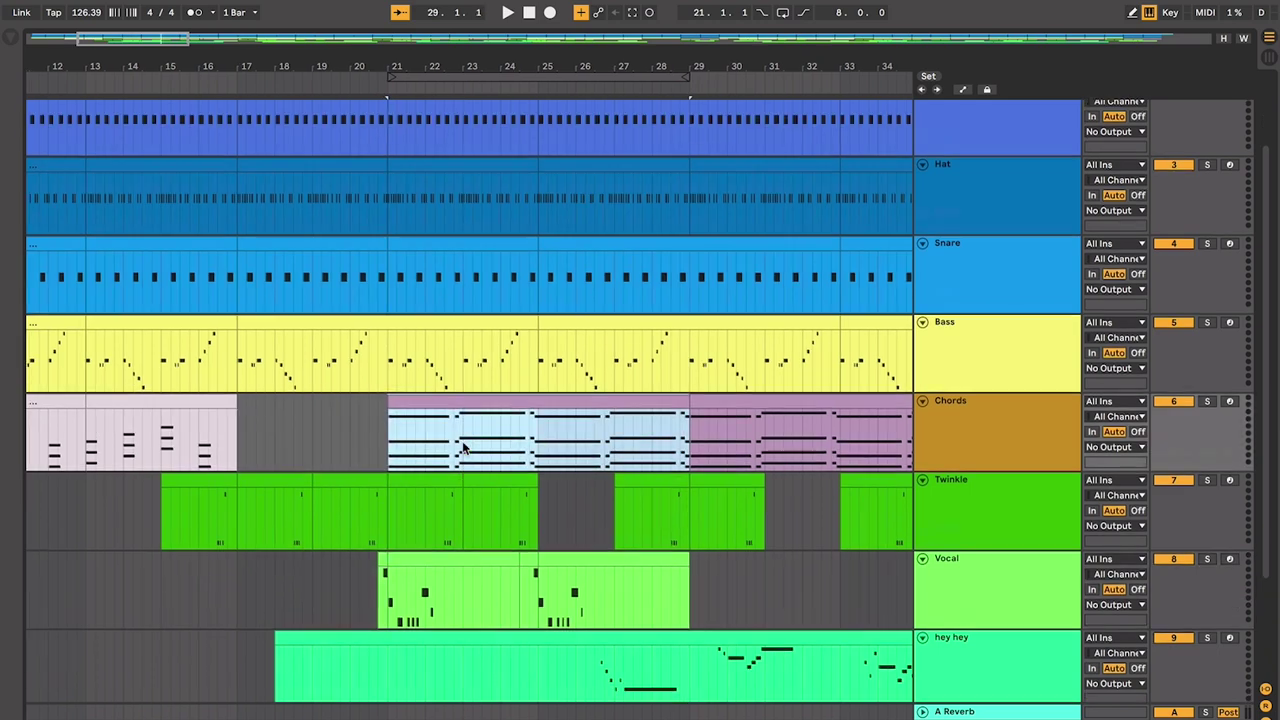
- Consolidate all the Vocal clips from bar 20.4 to bar 29 into a single clip
scroll(584, 558, up, 3)
click(605, 557)
click(605, 547)
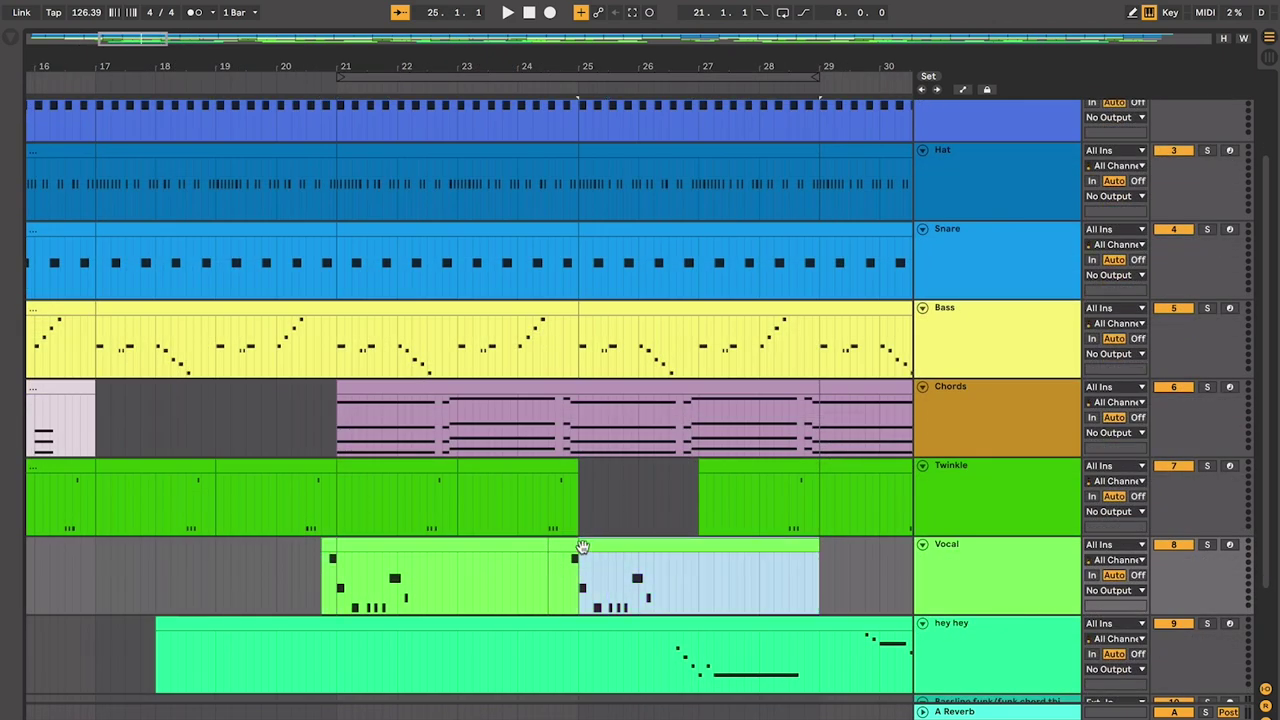
click(325, 545)
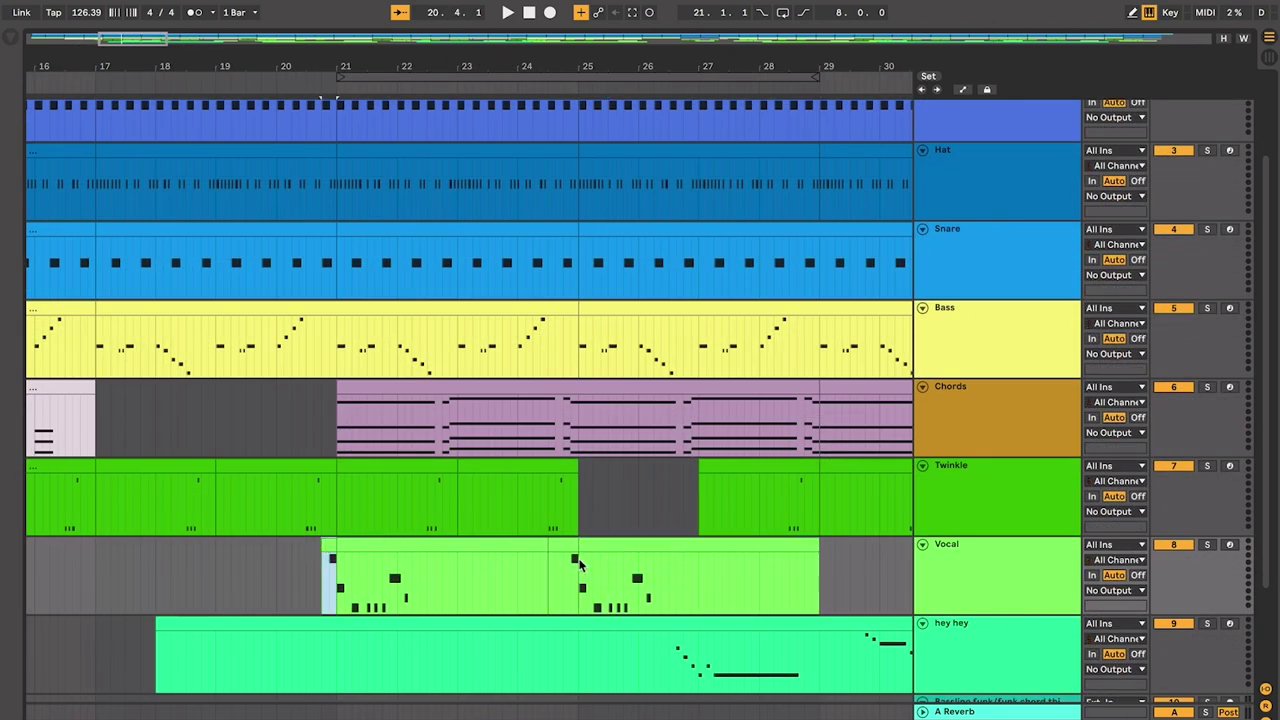
shift+click(644, 547)
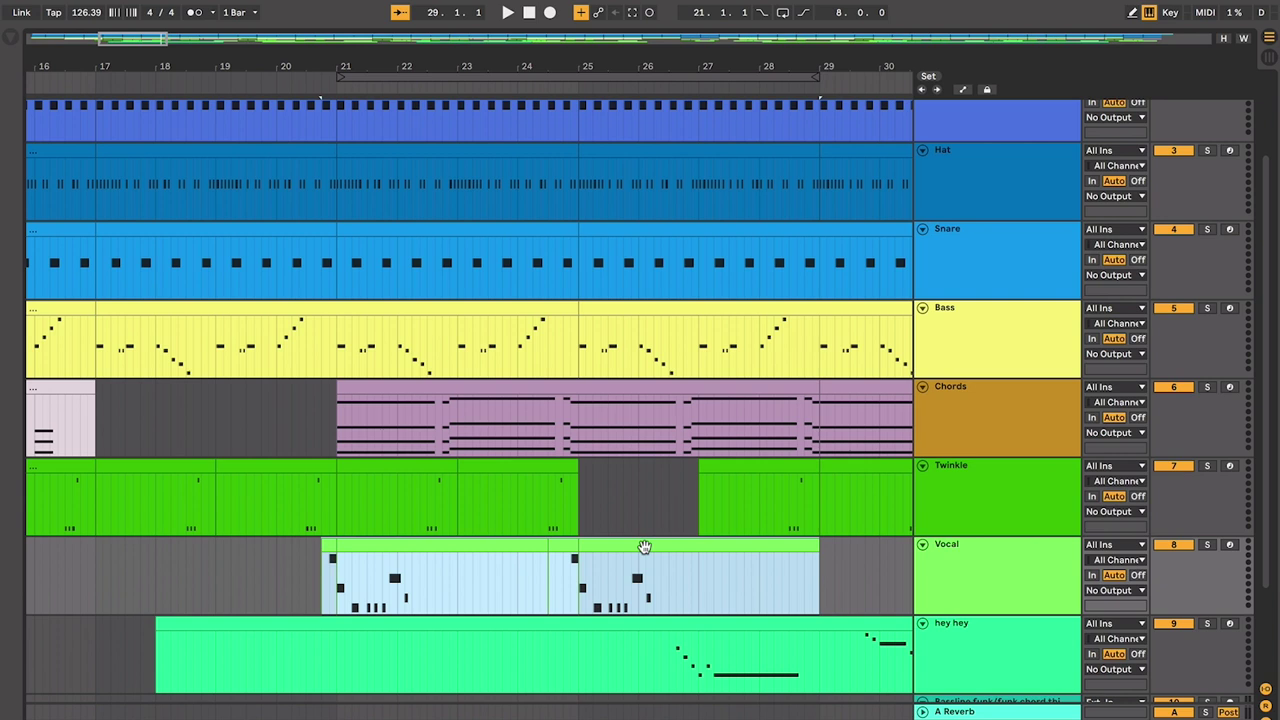
key(ctrl+j)
click(531, 556)
click(417, 540)
- Copy the Chords clip at bars 21–29 onto the piano track starting at bar 21, and solo the piano track
click(451, 385)
scroll(451, 385, right, 2)
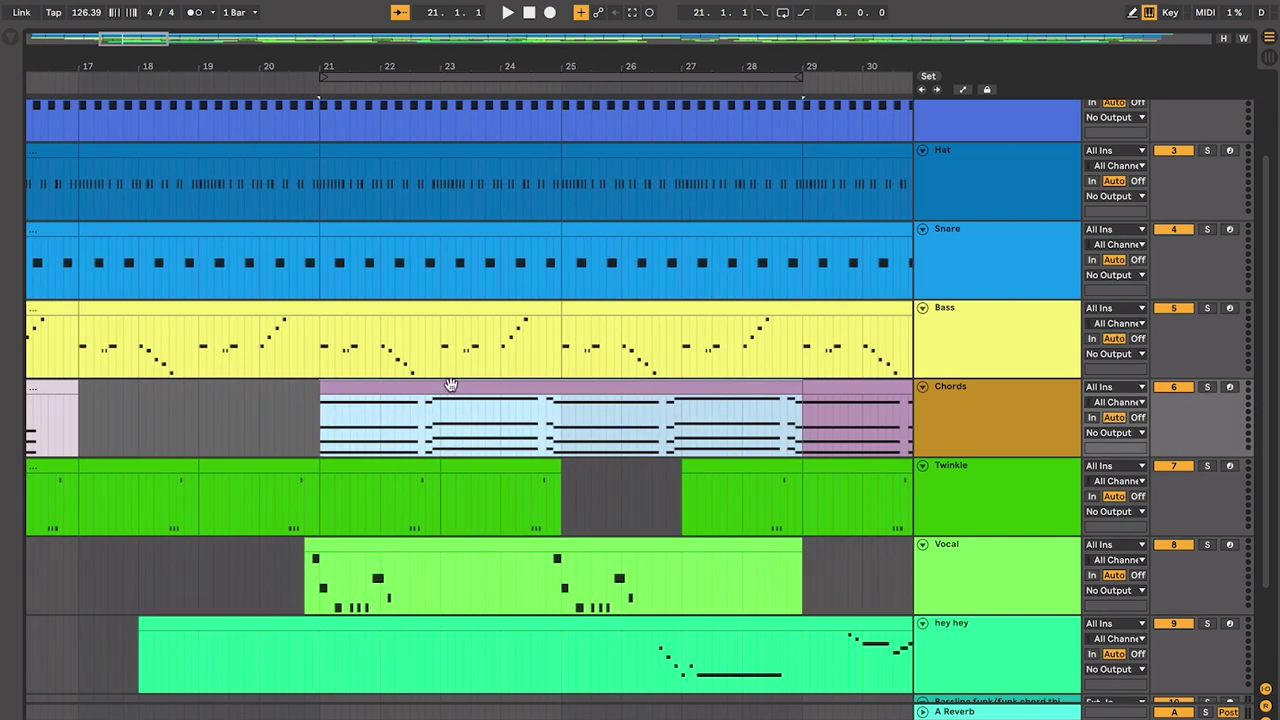
scroll(603, 407, right, 3)
scroll(603, 407, up, 1)
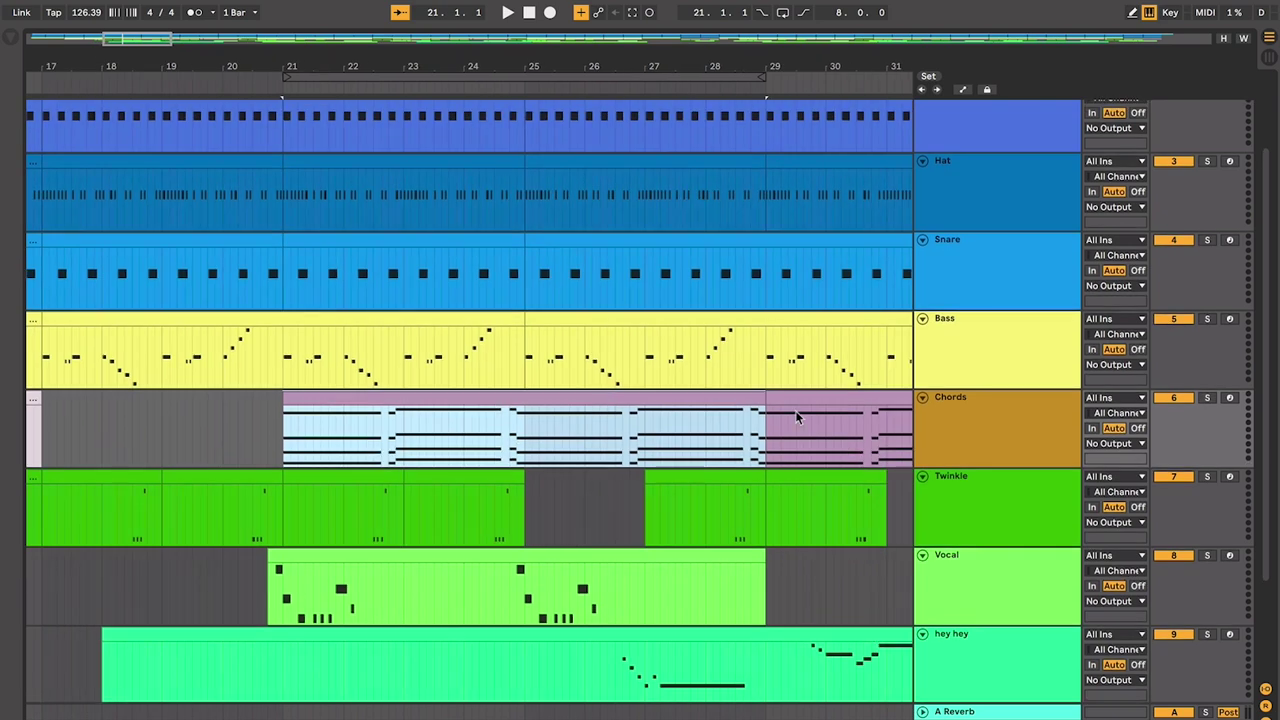
click(973, 425)
click(677, 400)
scroll(680, 398, left, 3)
scroll(680, 398, down, 1)
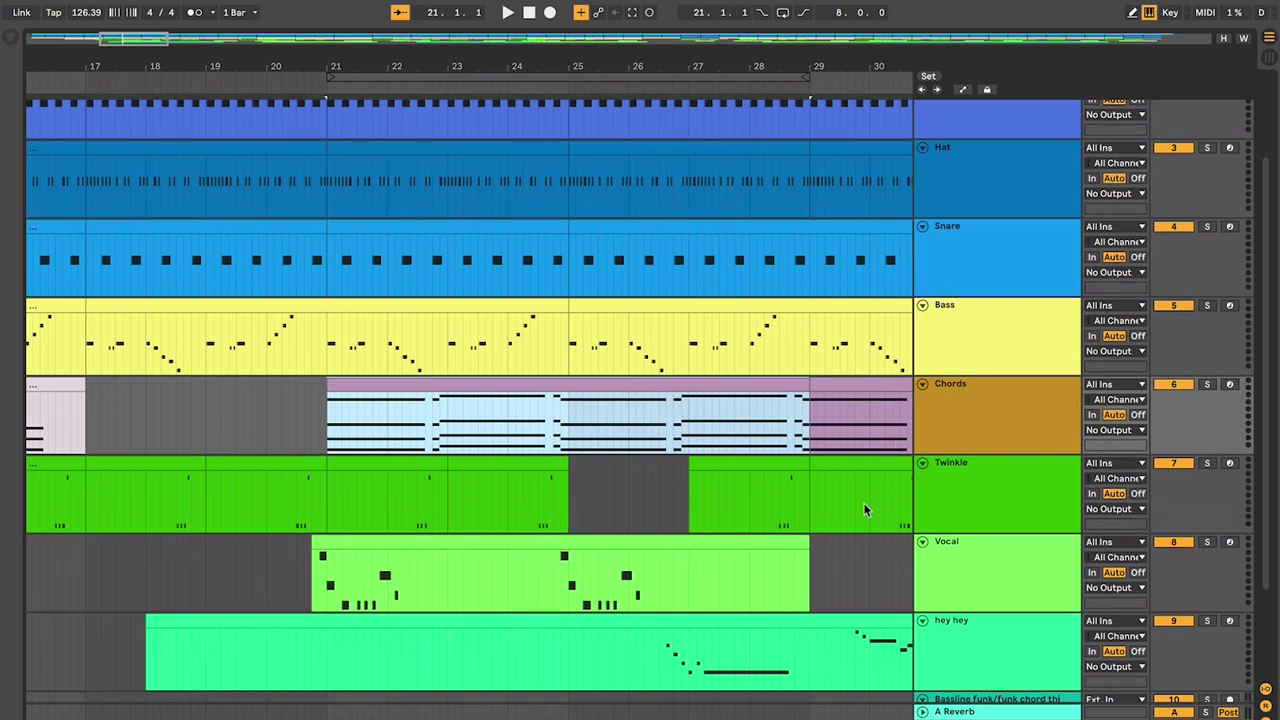
scroll(863, 502, down, 5)
scroll(853, 560, down, 1)
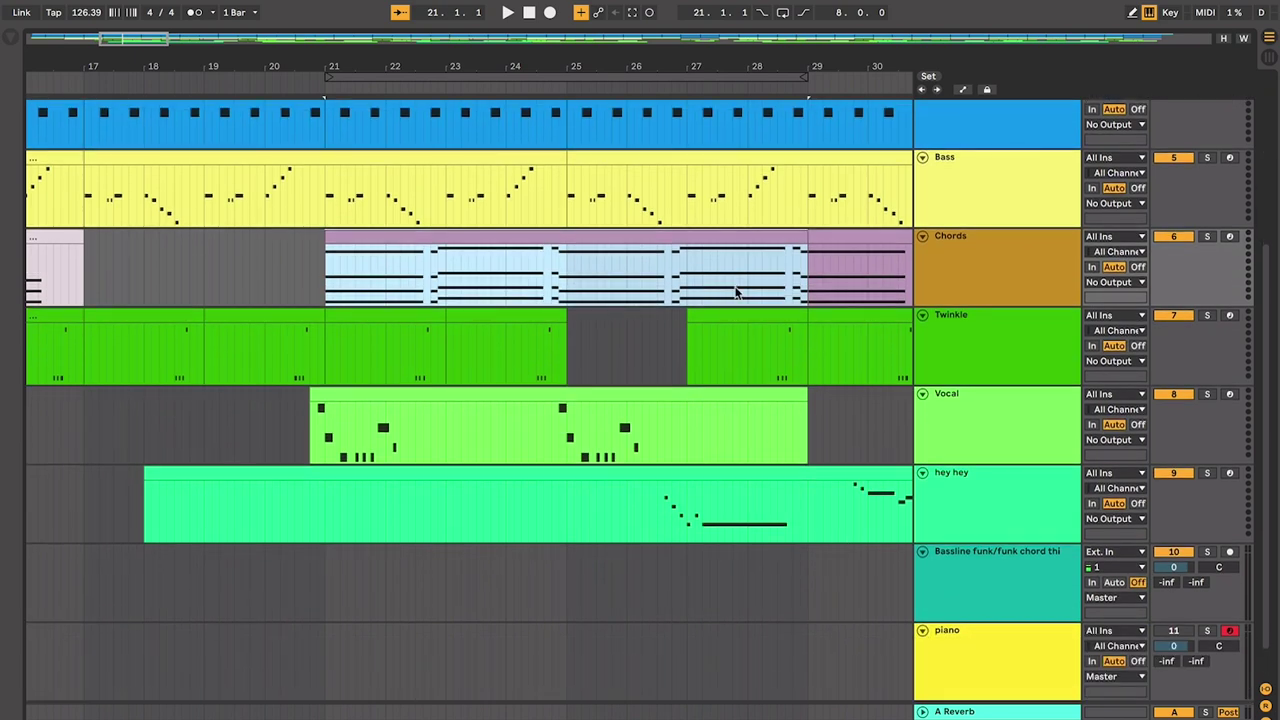
click(329, 634)
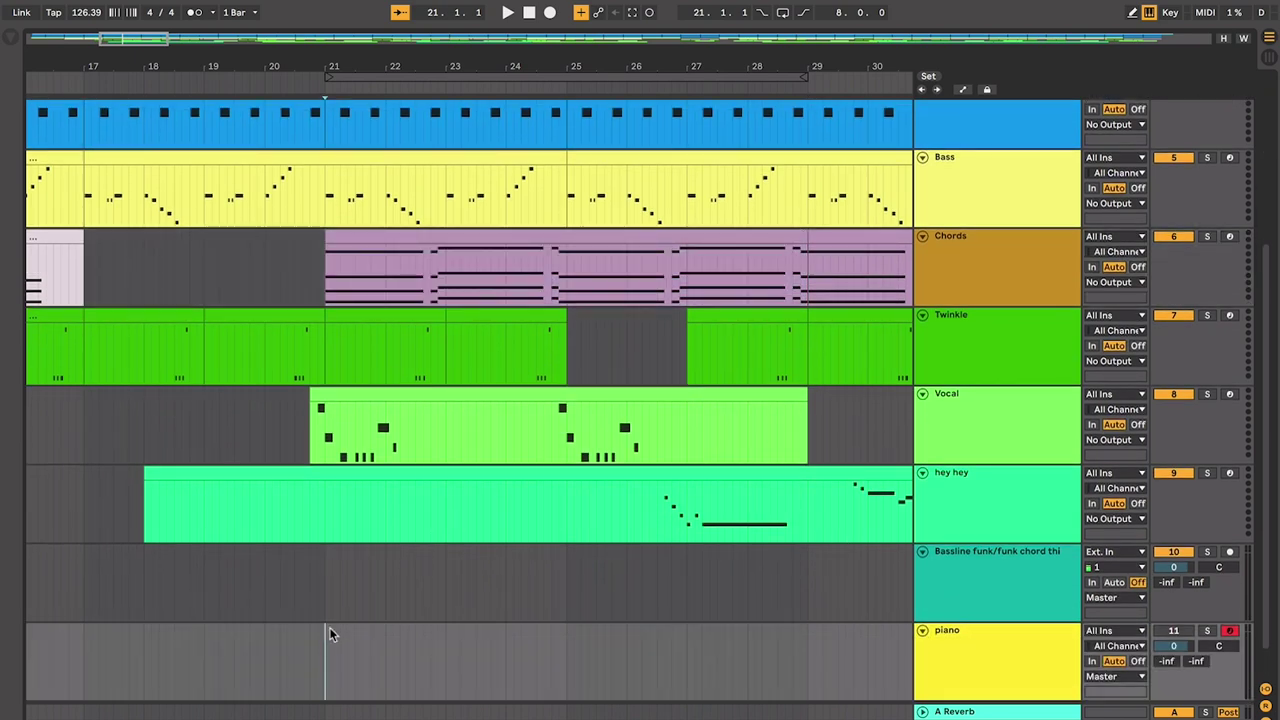
key(ctrl+v)
scroll(1115, 596, down, 1)
click(1205, 594)
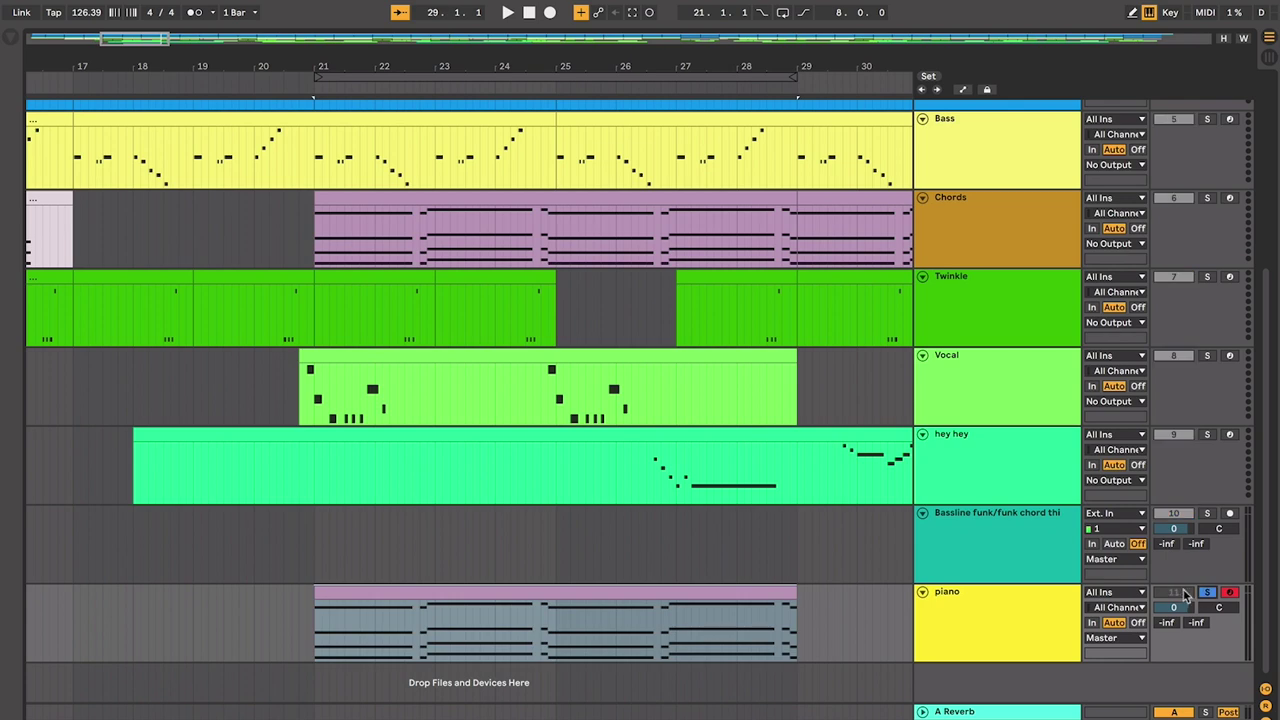
double_click(959, 598)
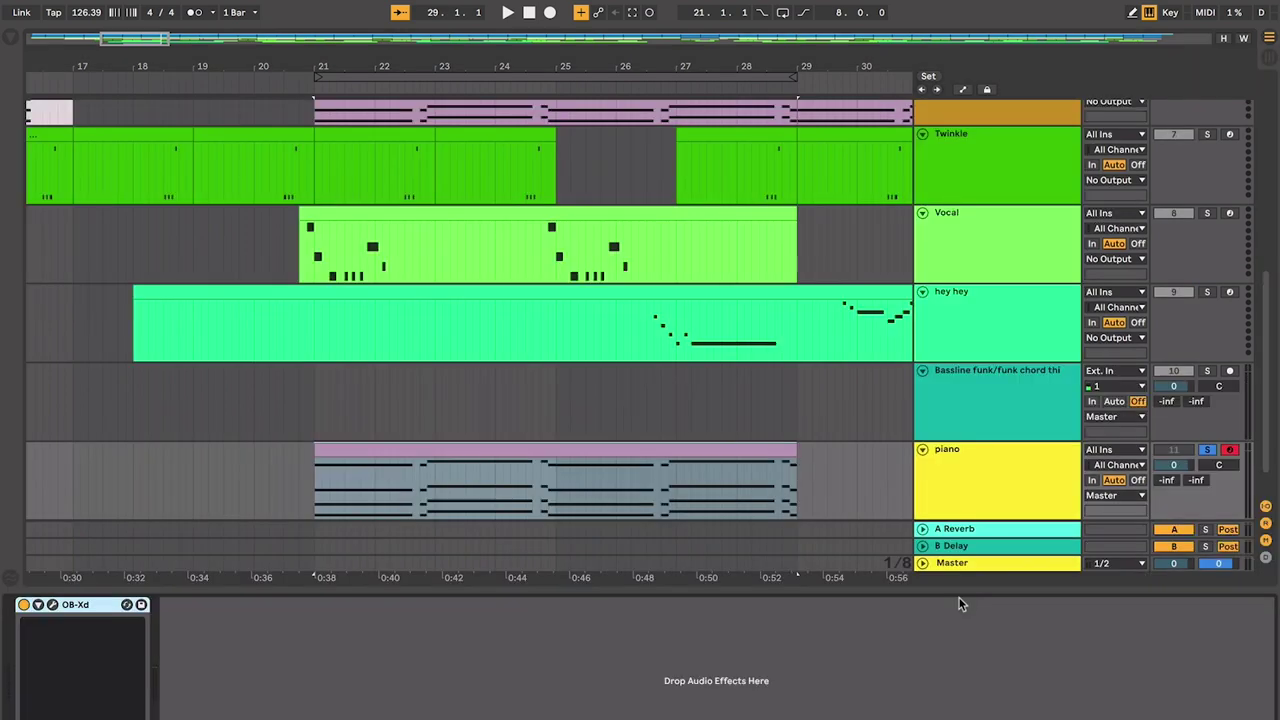
double_click(927, 595)
key(ctrl+alt+m)
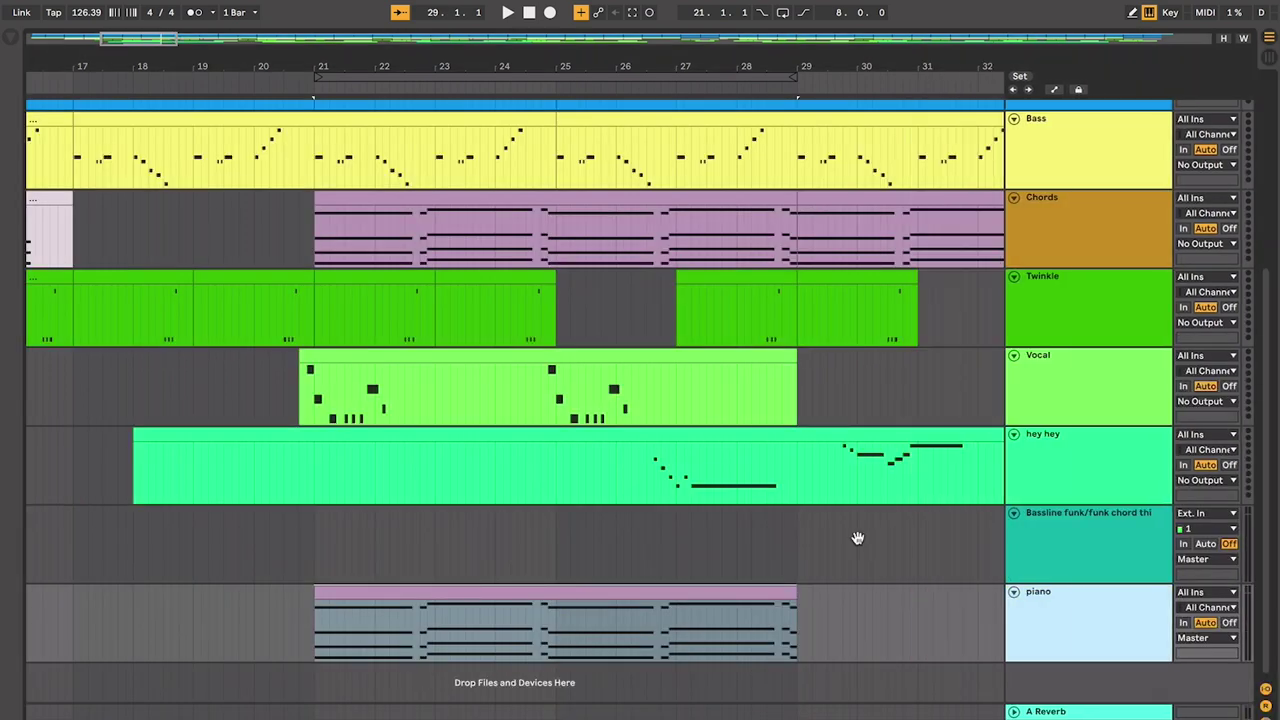
key(ctrl+alt+b)
key(ctrl+alt+b)
click(1072, 626)
key(ctrl+alt+m)
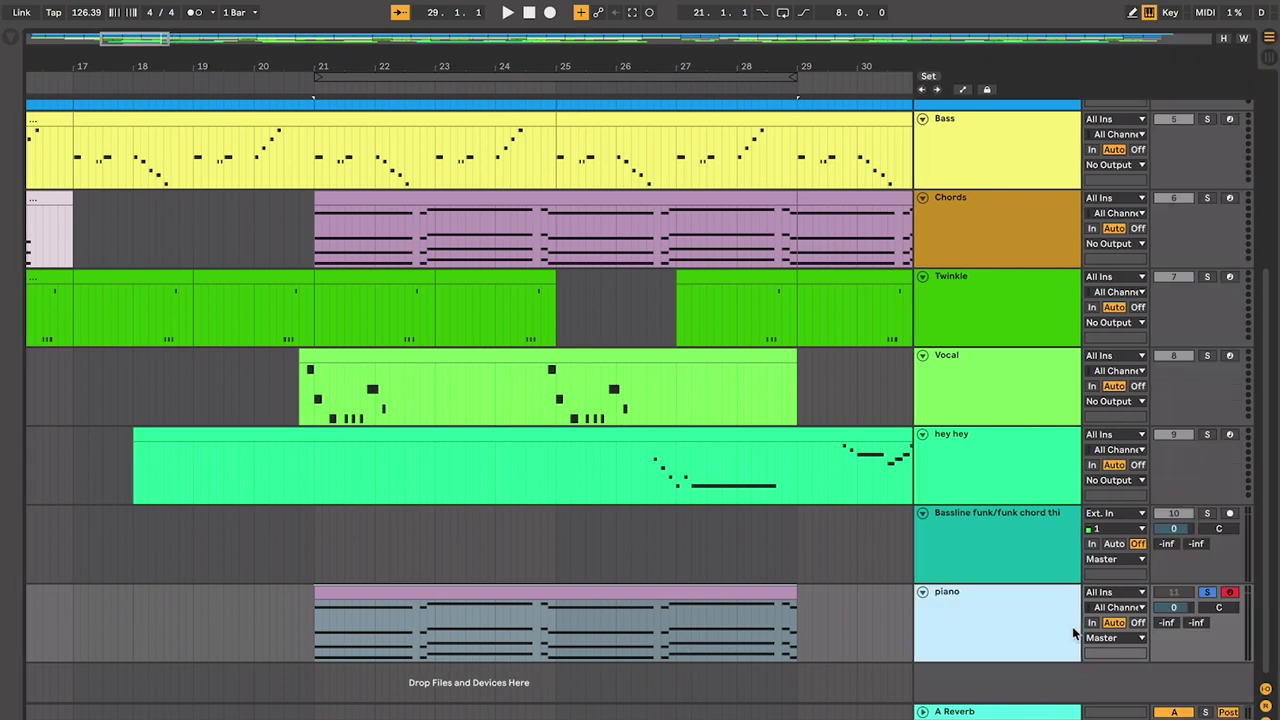
- Play the piano clip at bars 21–29 and open its notes in the MIDI editor
click(704, 594)
key(space)
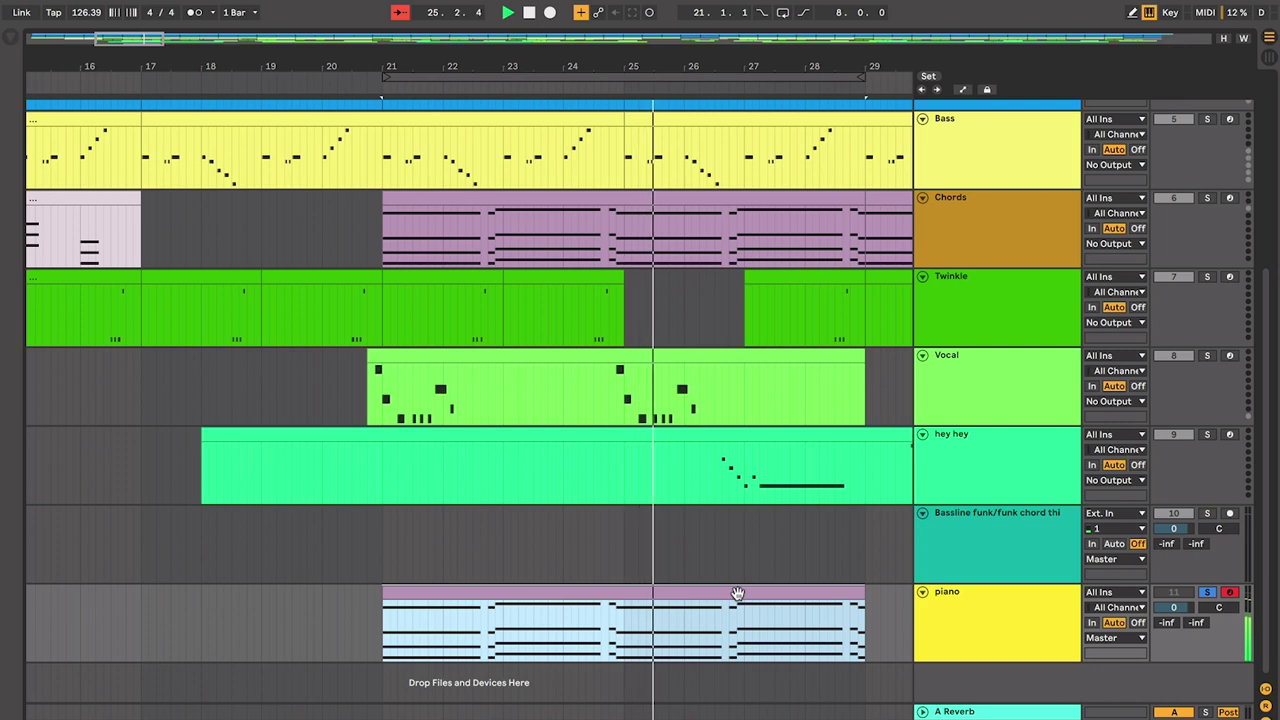
key(space)
double_click(737, 594)
click(511, 424)
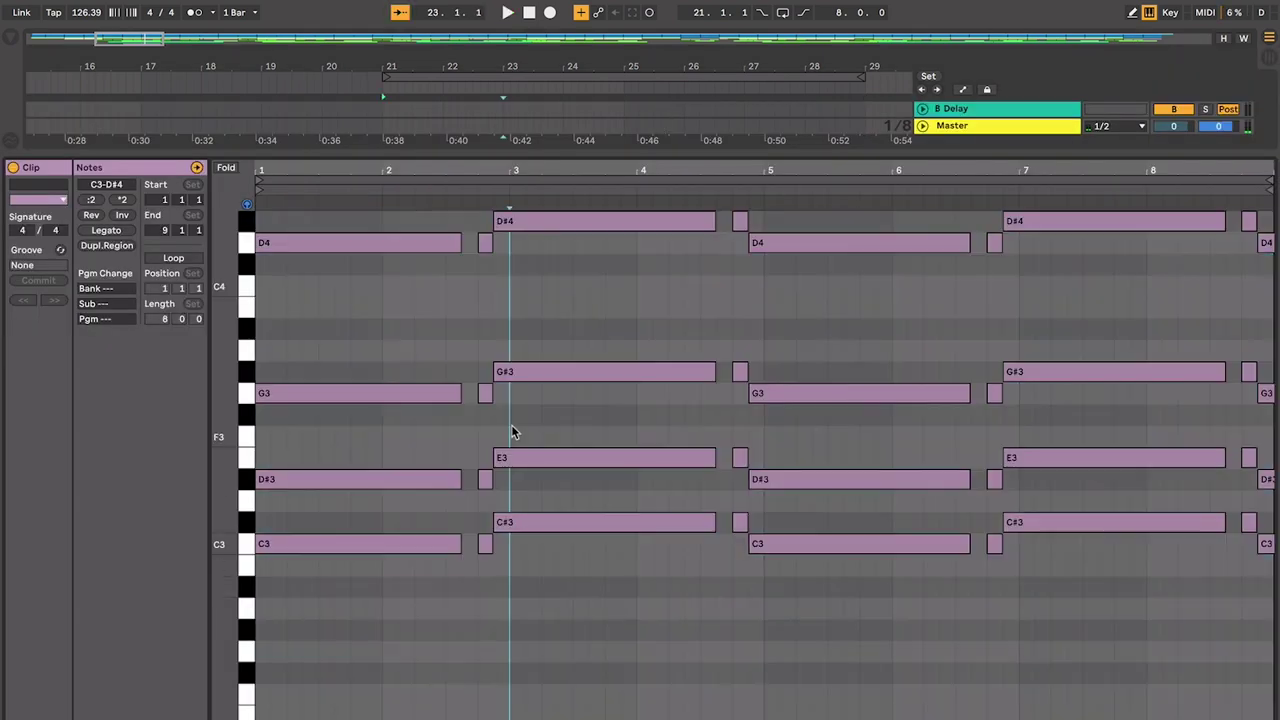
scroll(511, 424, up, 2)
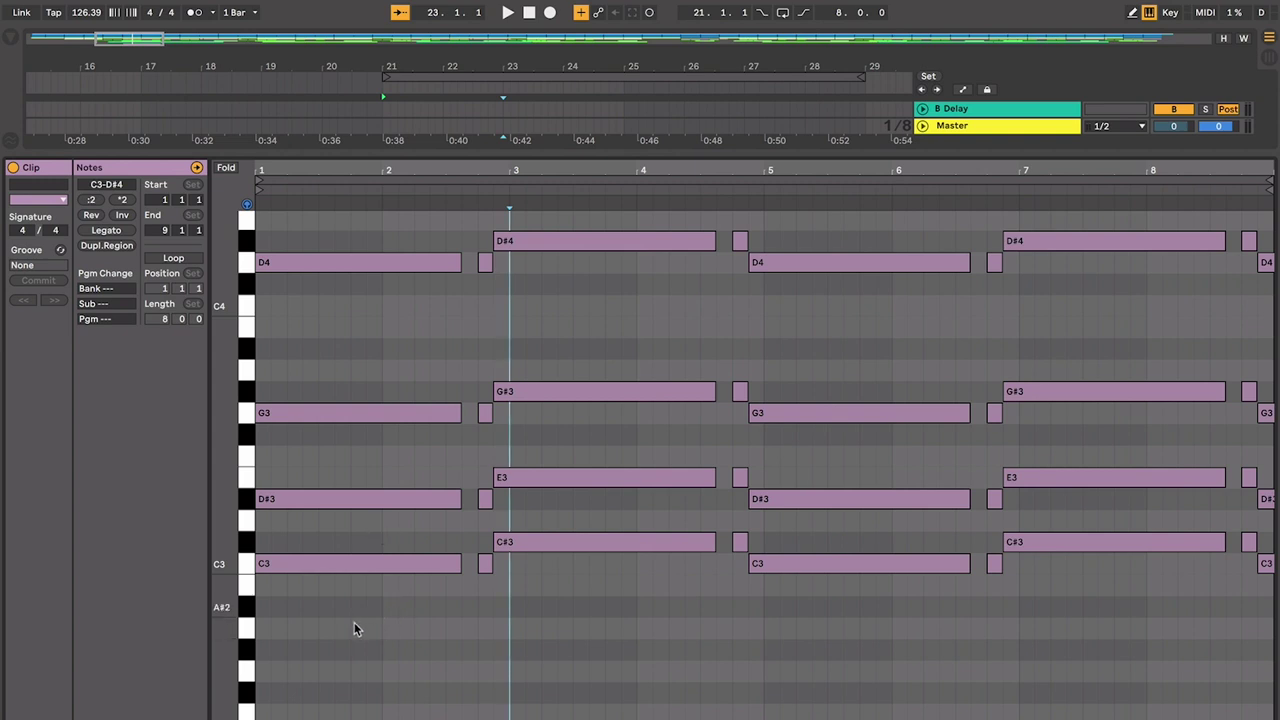
- Examine the lower three notes of the first chord, C3, D#3 and G3, selecting them individually and together
drag(354, 622, 336, 400)
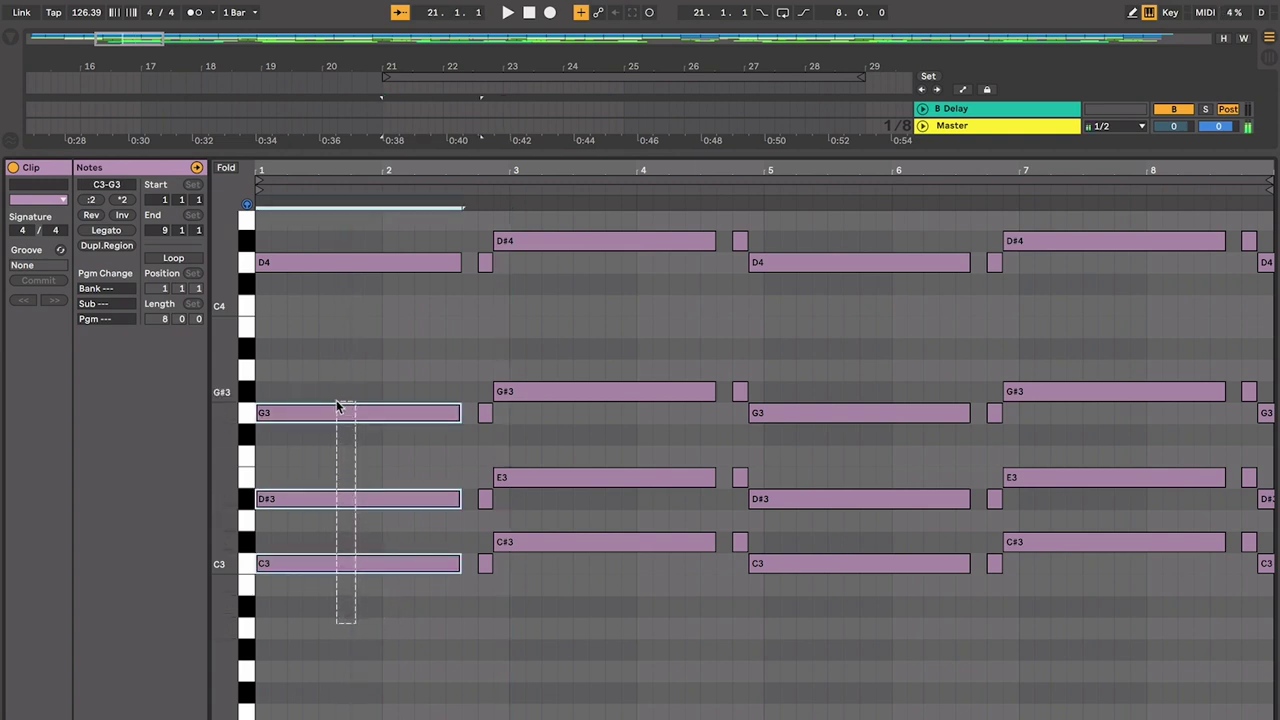
click(336, 380)
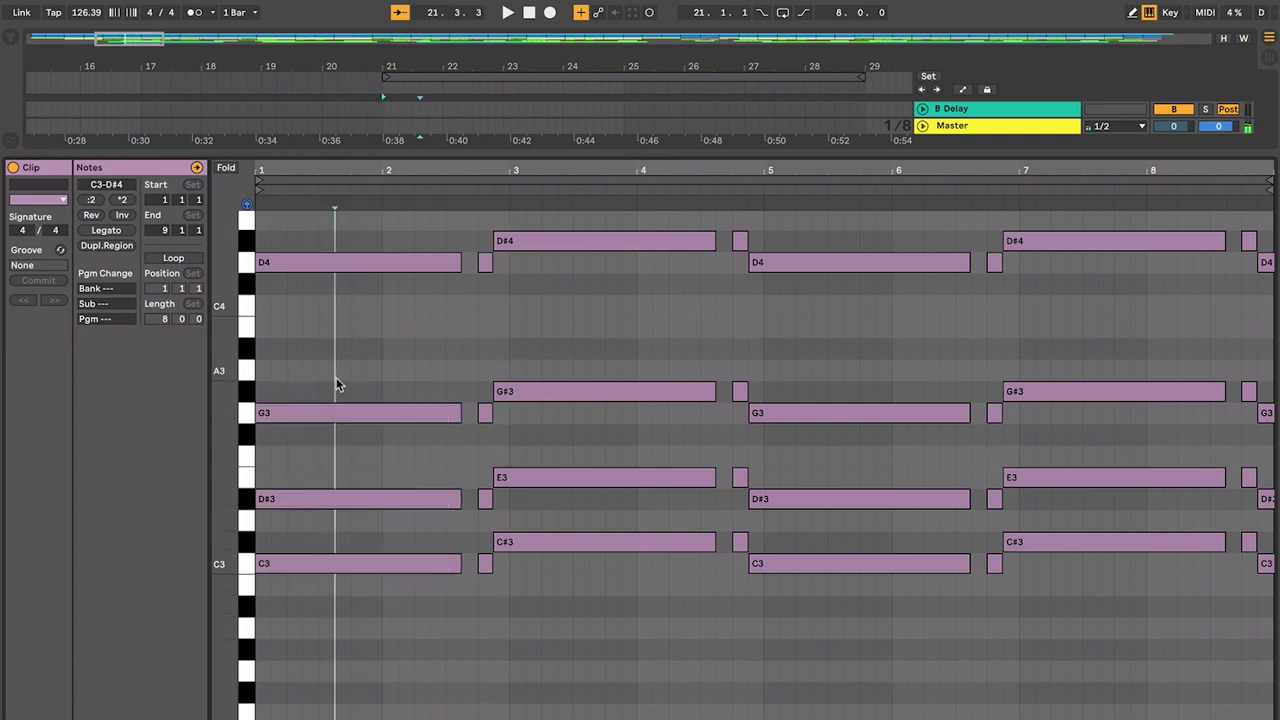
click(298, 567)
click(336, 582)
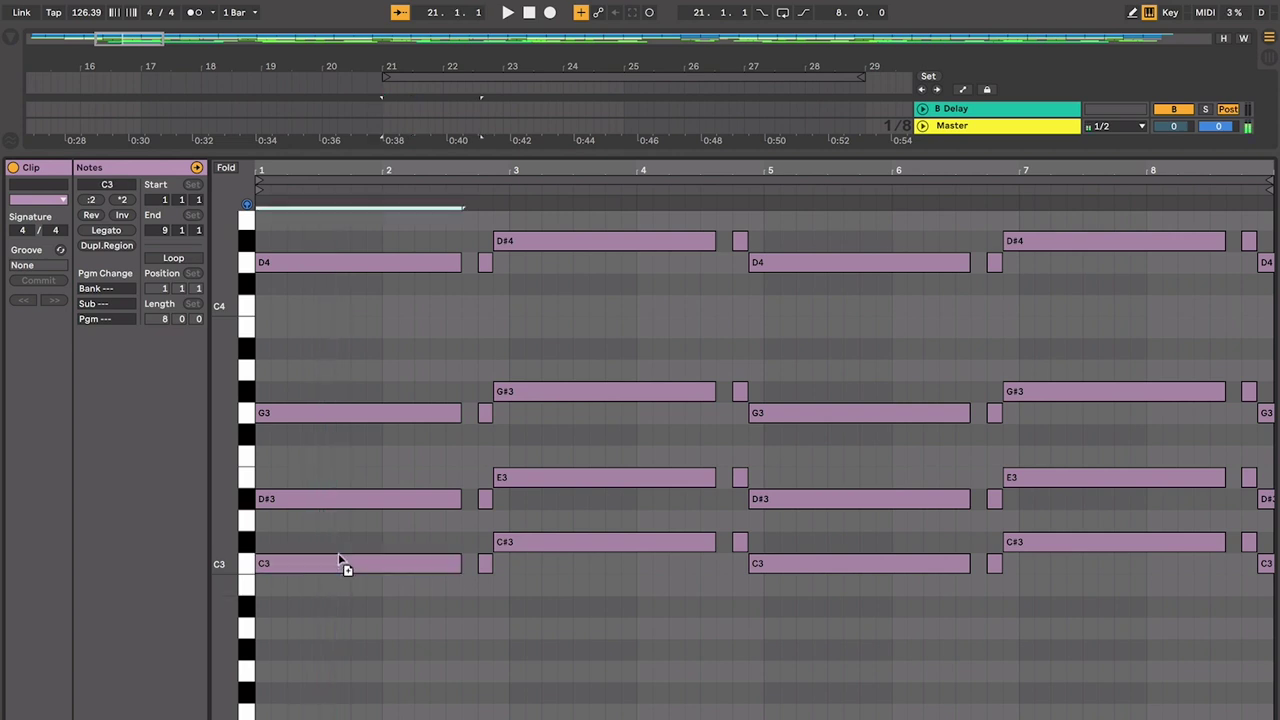
click(341, 566)
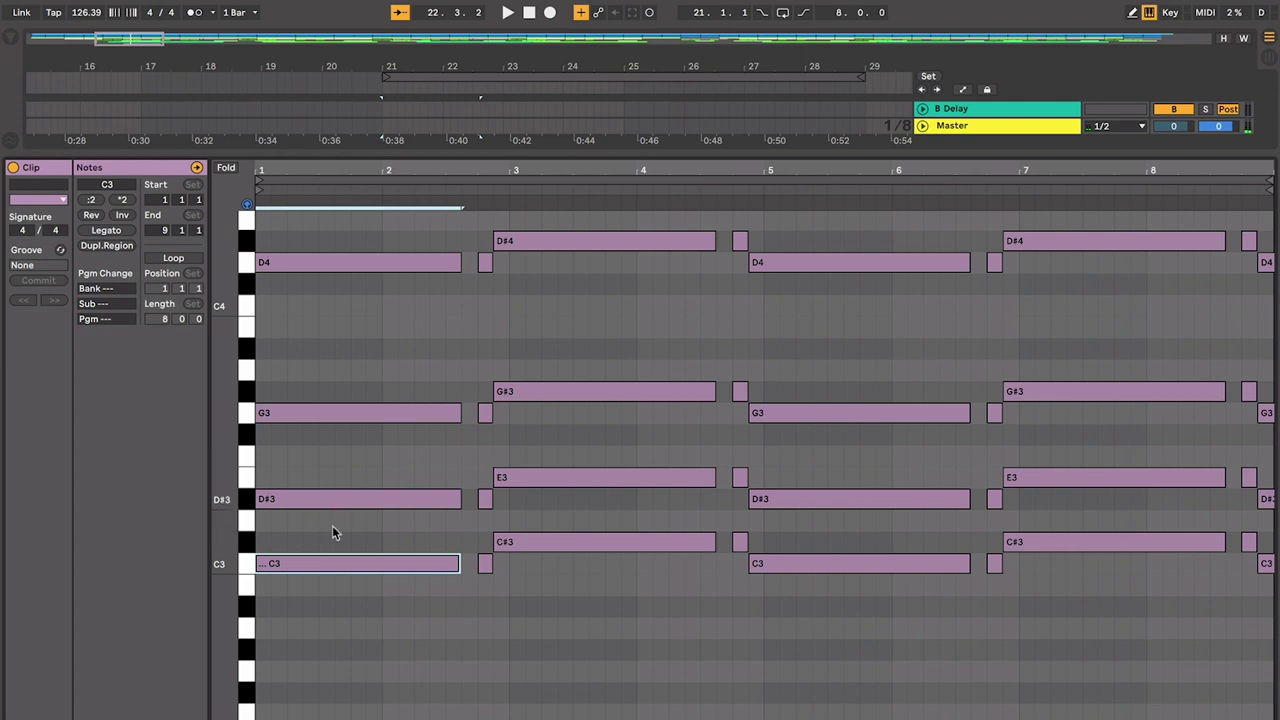
drag(335, 565, 340, 417)
drag(349, 609, 342, 401)
click(368, 376)
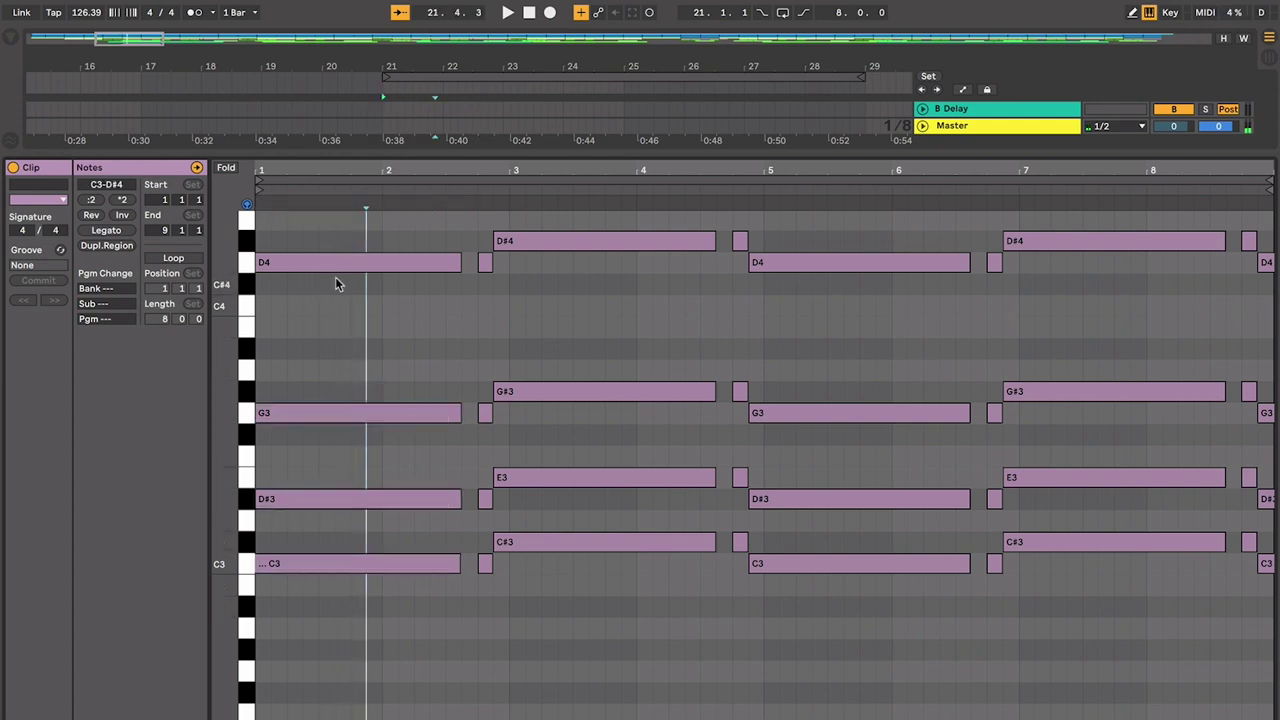
click(350, 399)
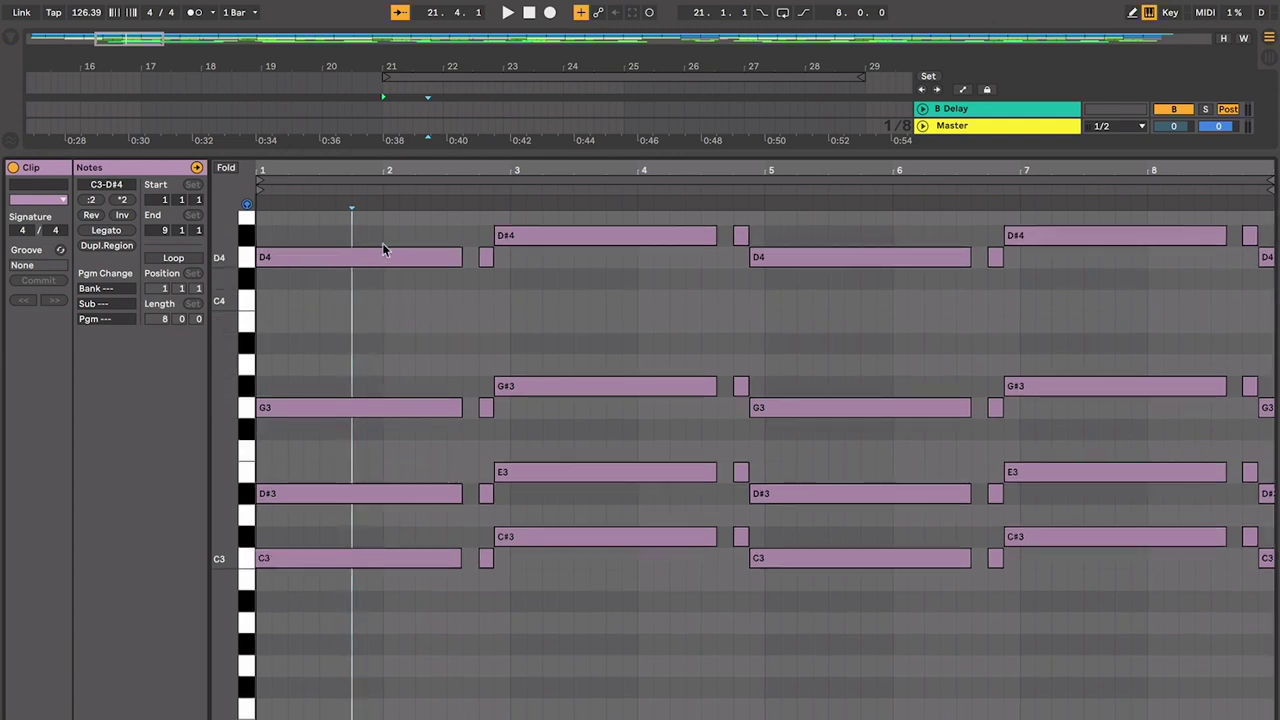
- Add the D4 to the examination by selecting the full first chord, C3 to D4, and play it on piano
scroll(366, 430, up, 1)
drag(366, 441, 391, 276)
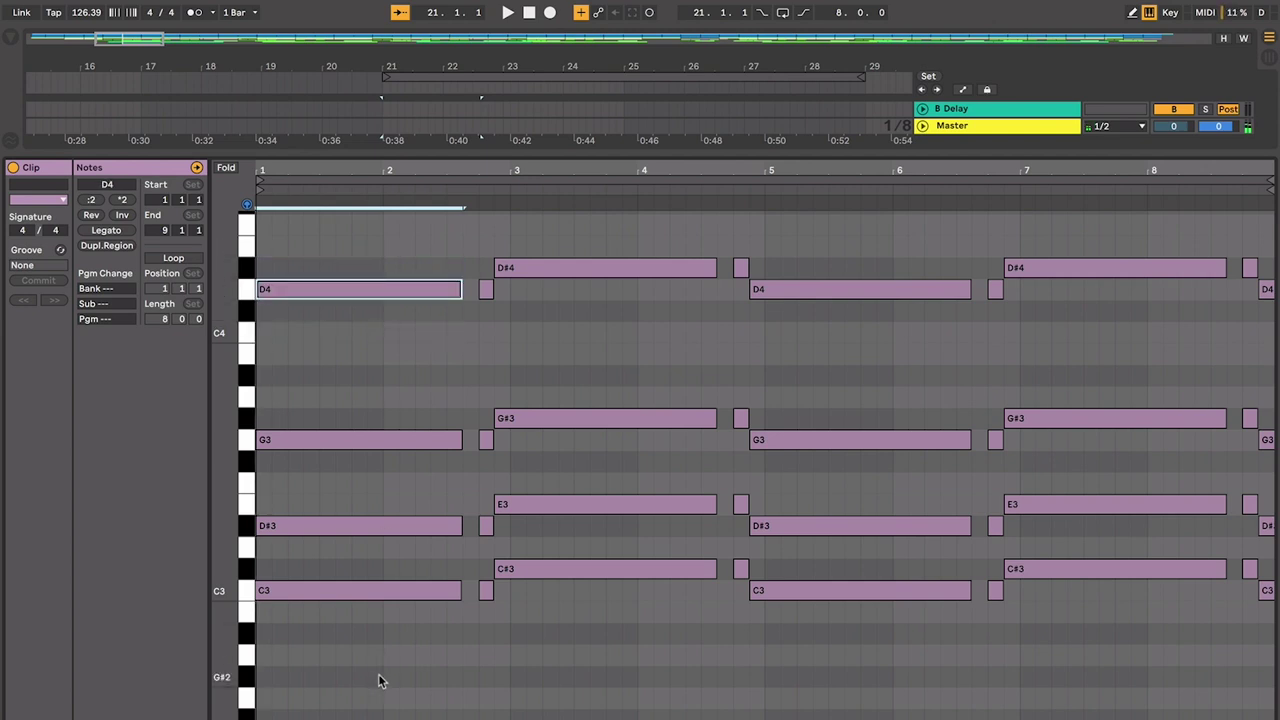
drag(385, 680, 355, 202)
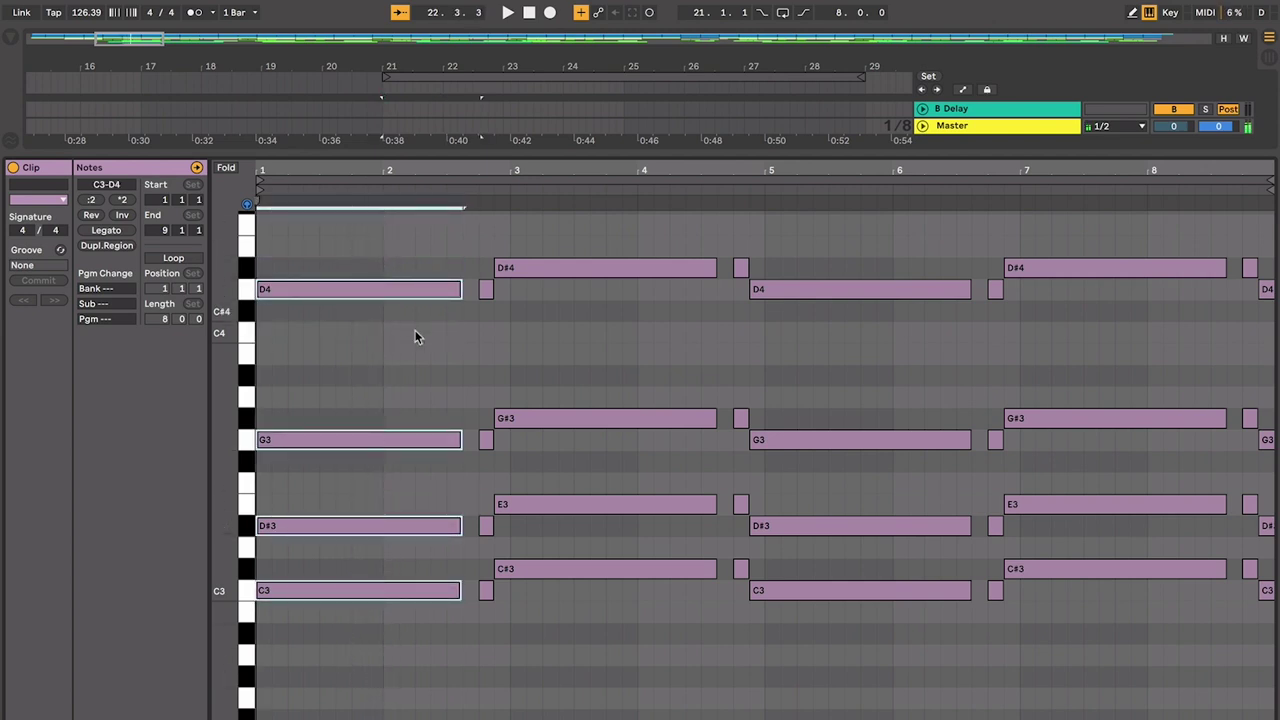
key(space)
key(space)
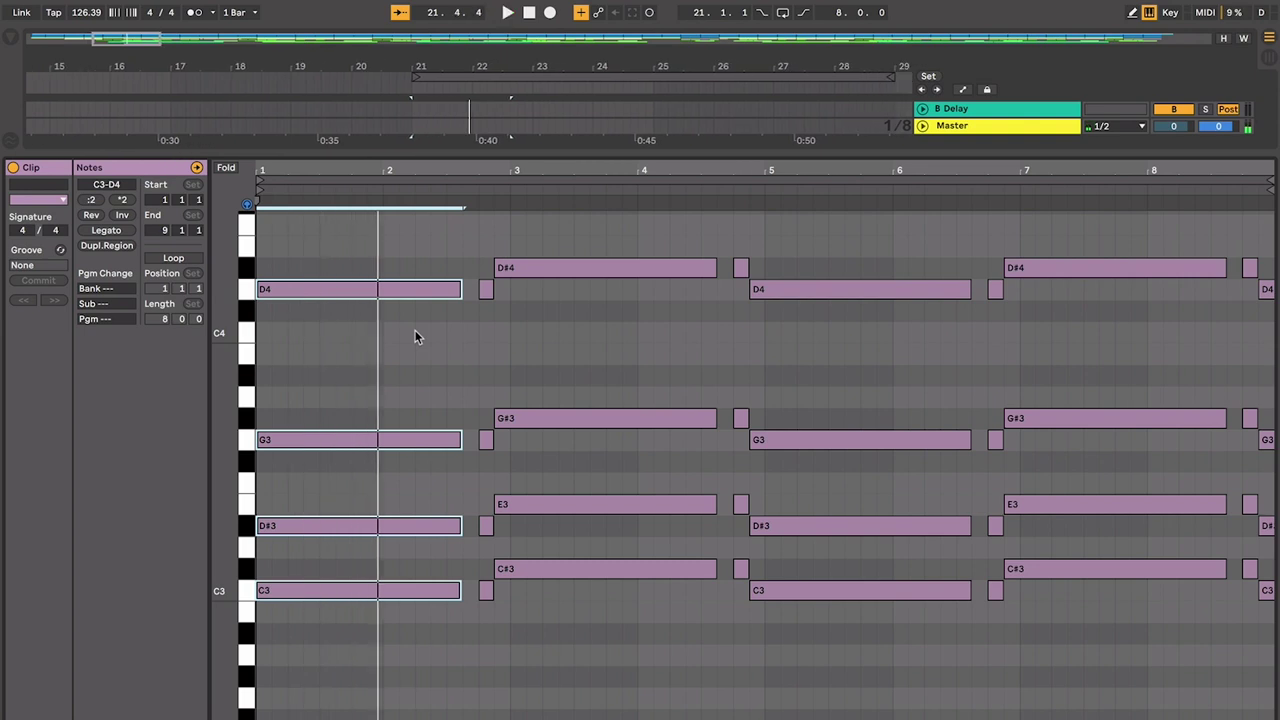
- Compare the first chord with the C#3–D#4 chord and its return at bar 5, and play the progression from that return
click(437, 337)
click(451, 332)
click(462, 333)
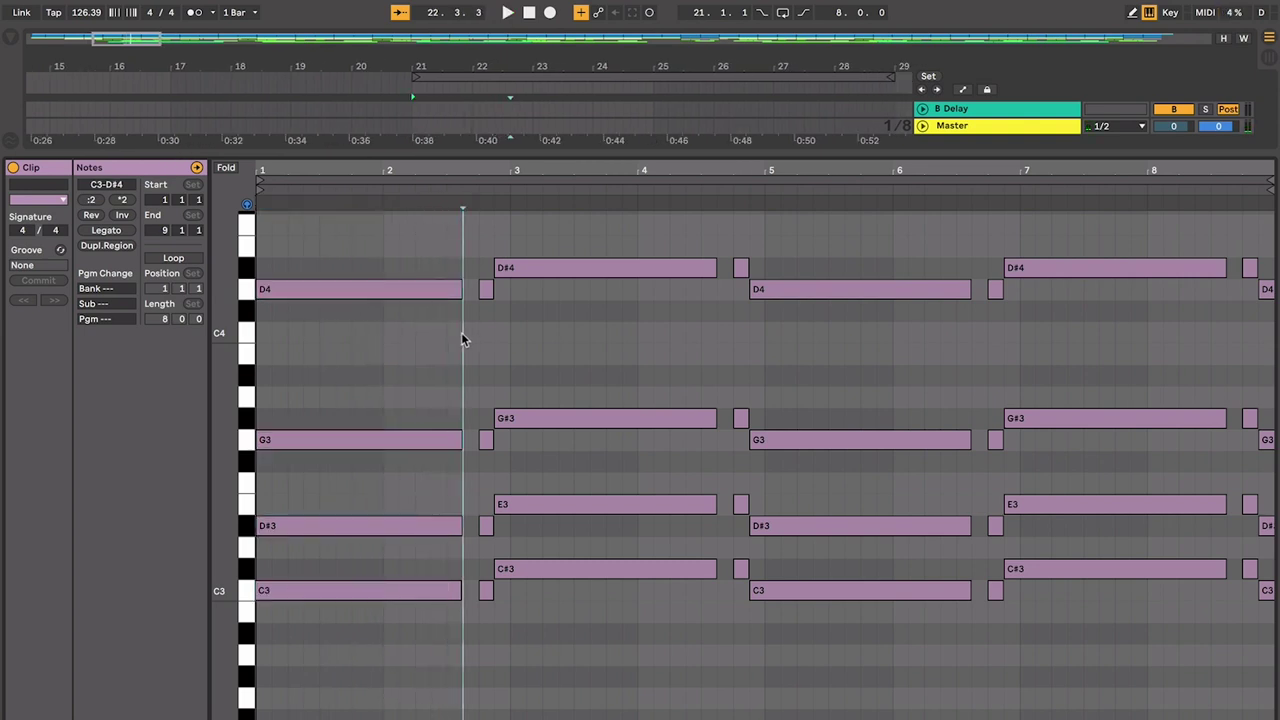
scroll(468, 397, up, 2)
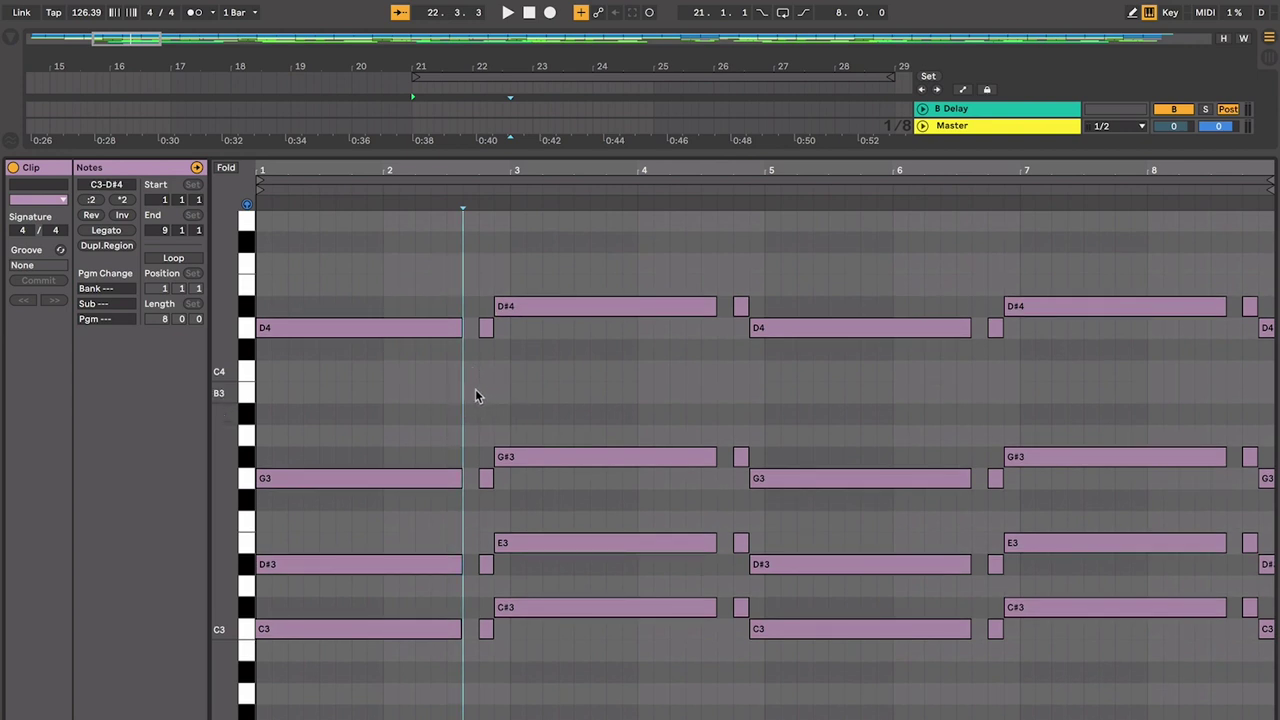
drag(455, 245, 340, 719)
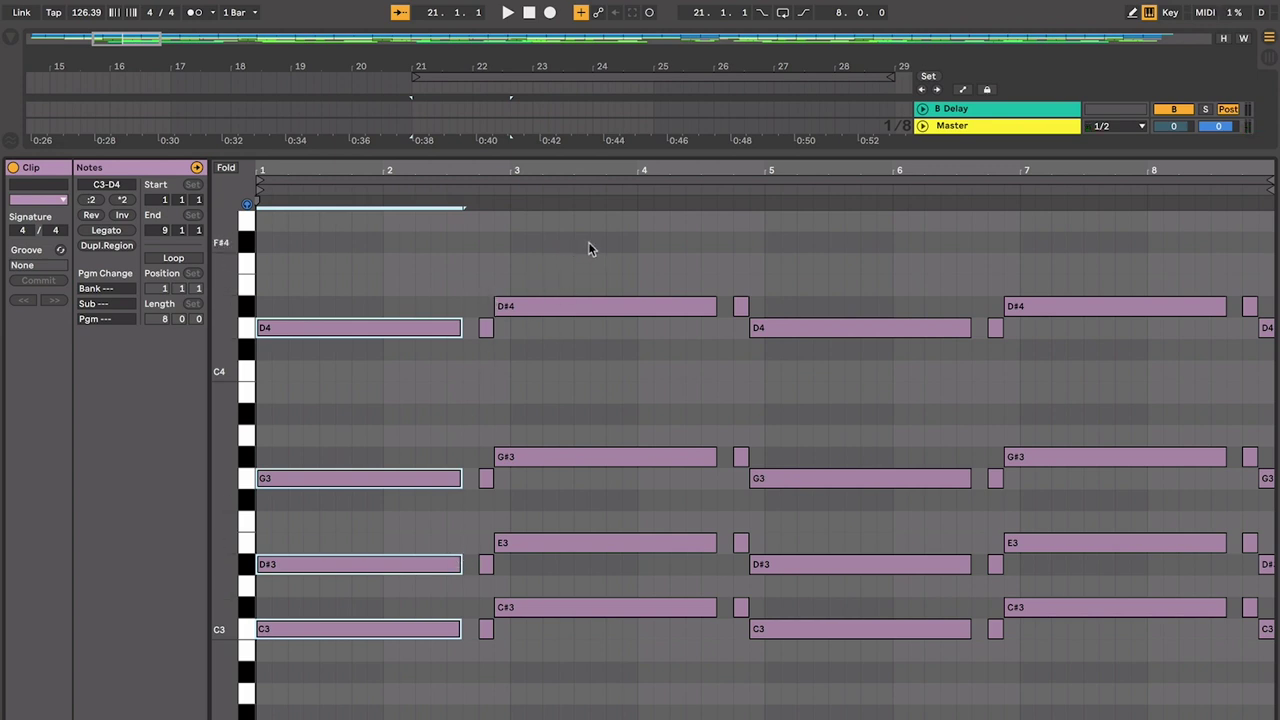
drag(590, 245, 534, 688)
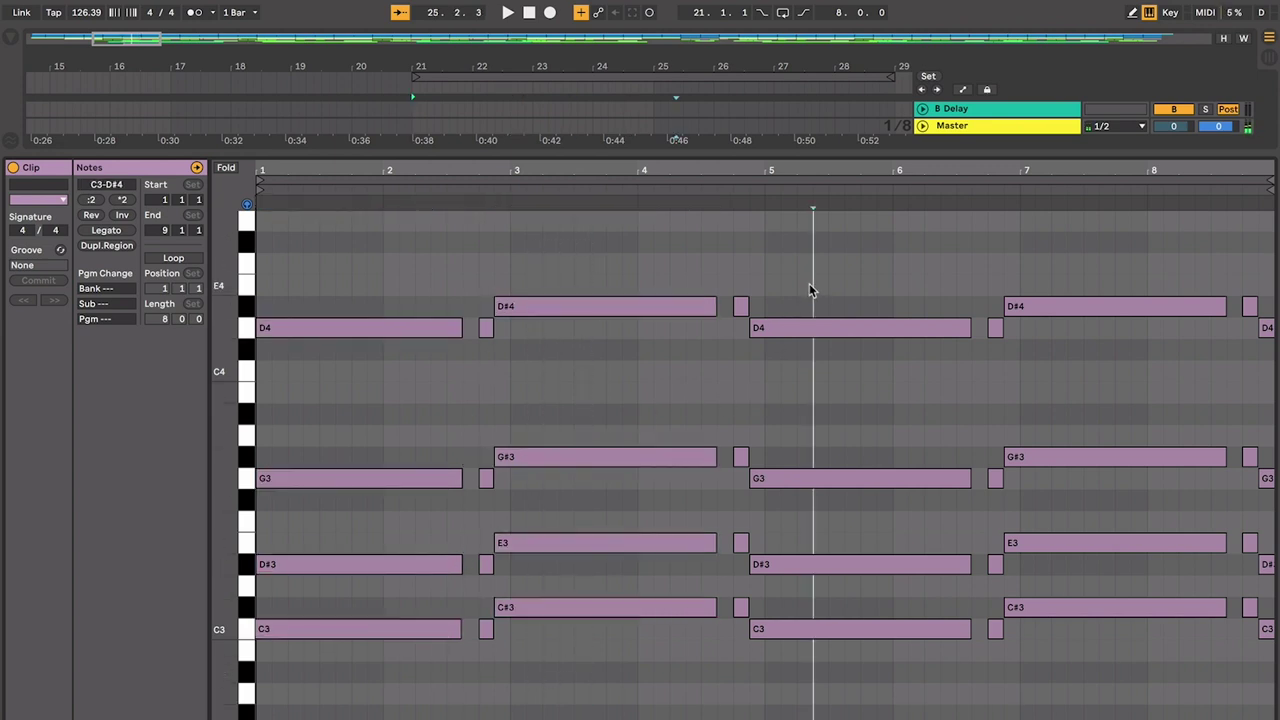
drag(809, 283, 810, 719)
click(741, 409)
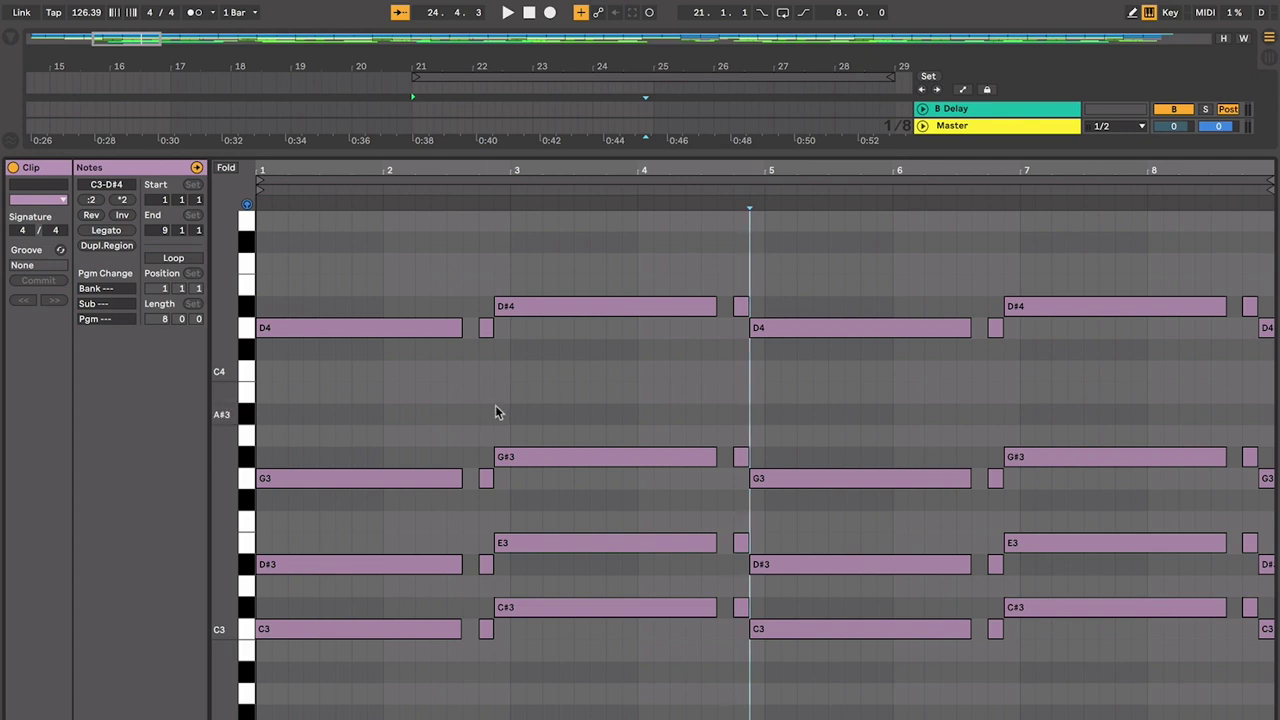
key(space)
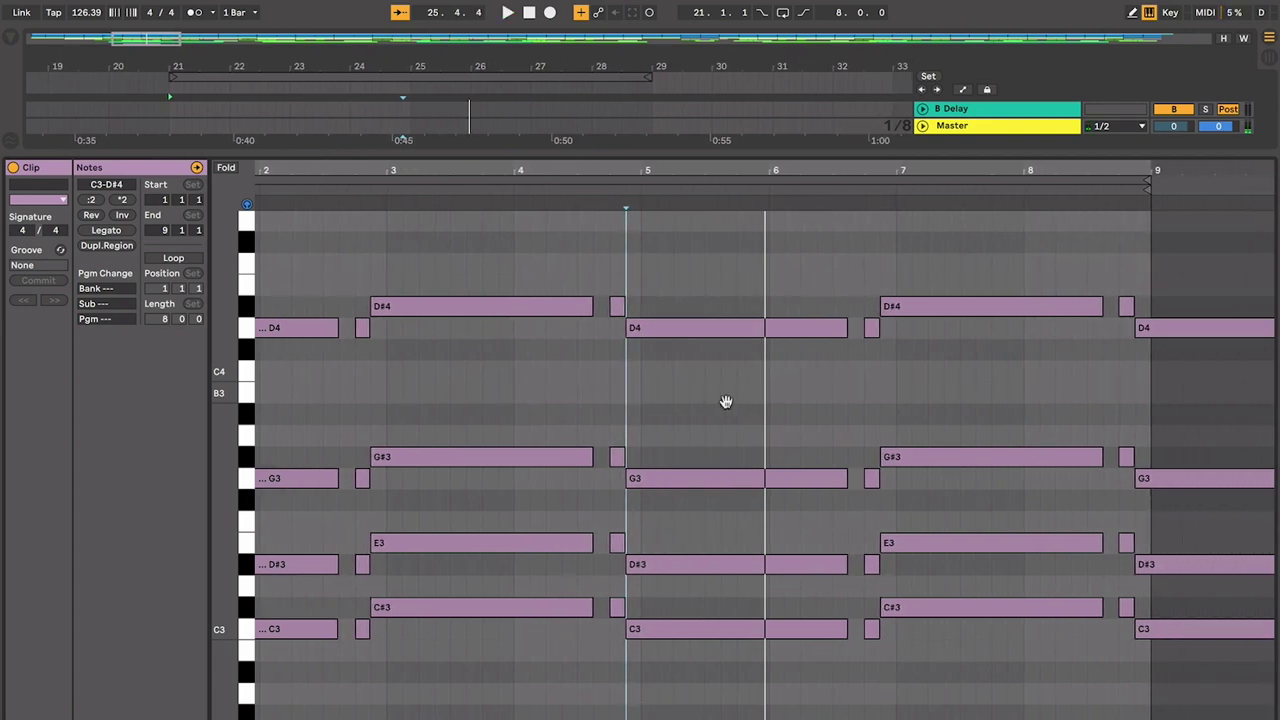
key(super+alt+l)
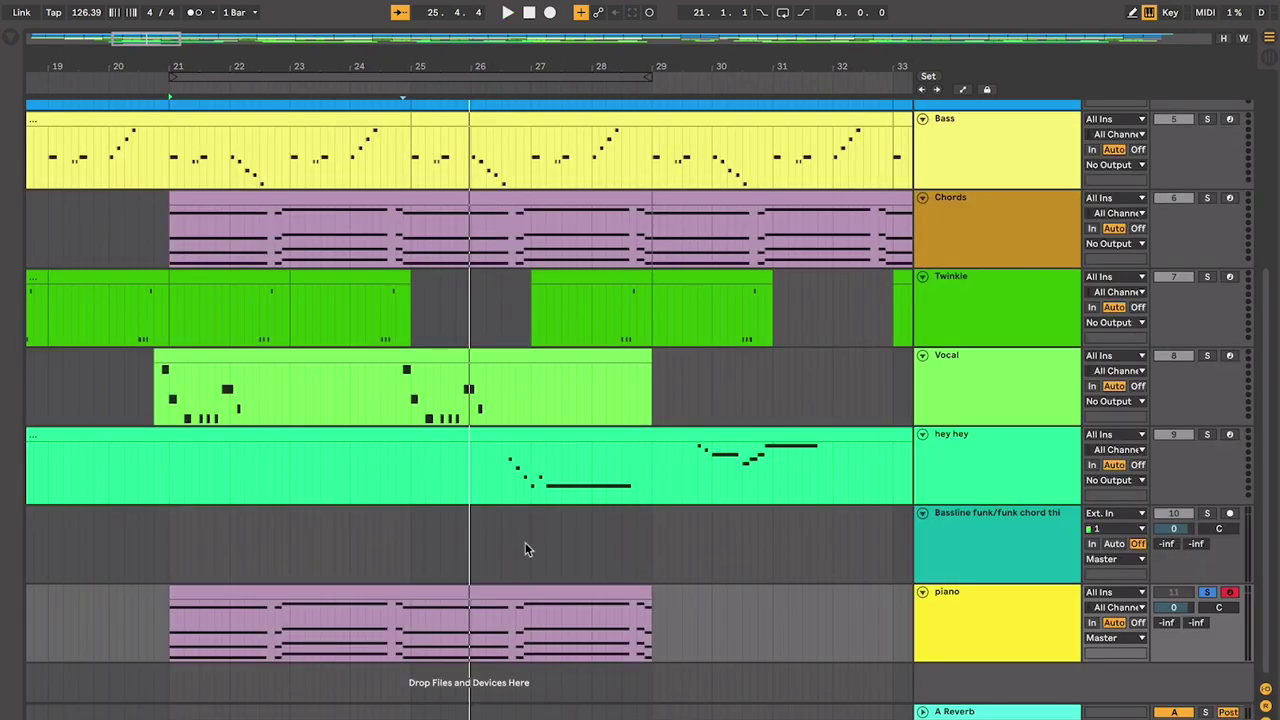
- Deactivate the copied chord clip at bars 21–29 on the piano track
key(space)
scroll(563, 598, left, 3)
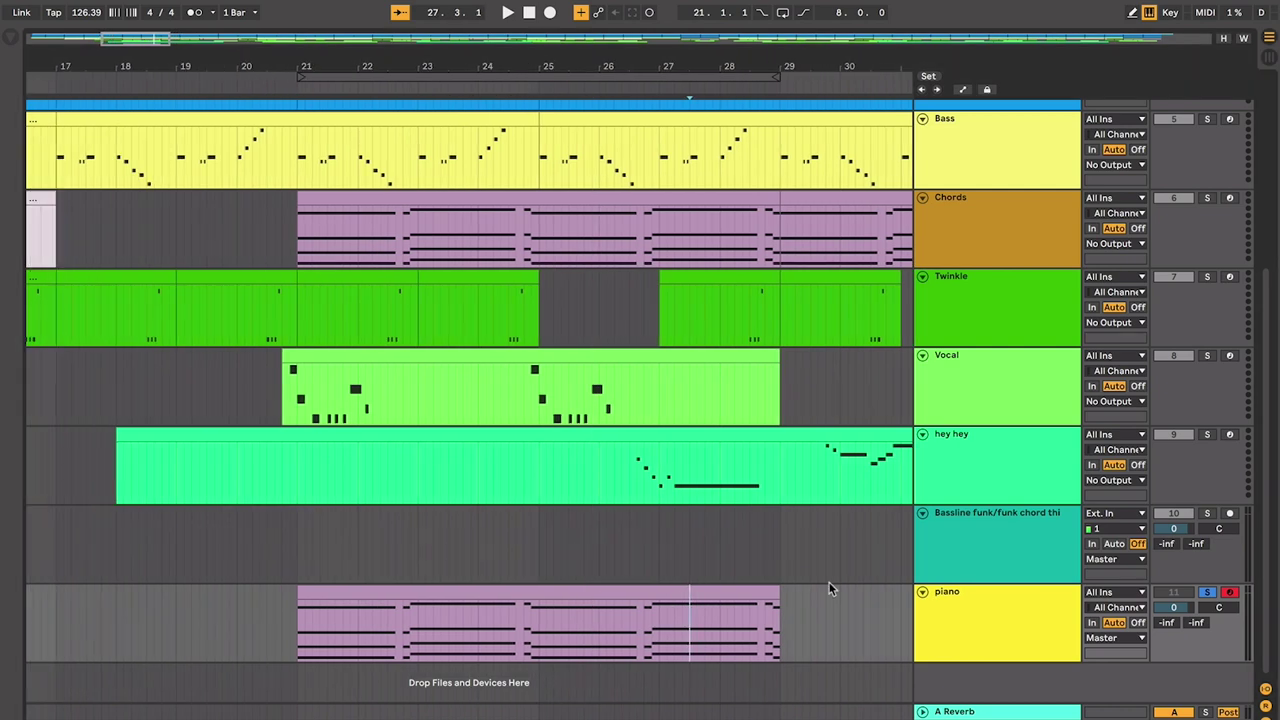
click(716, 588)
scroll(736, 615, up, 4)
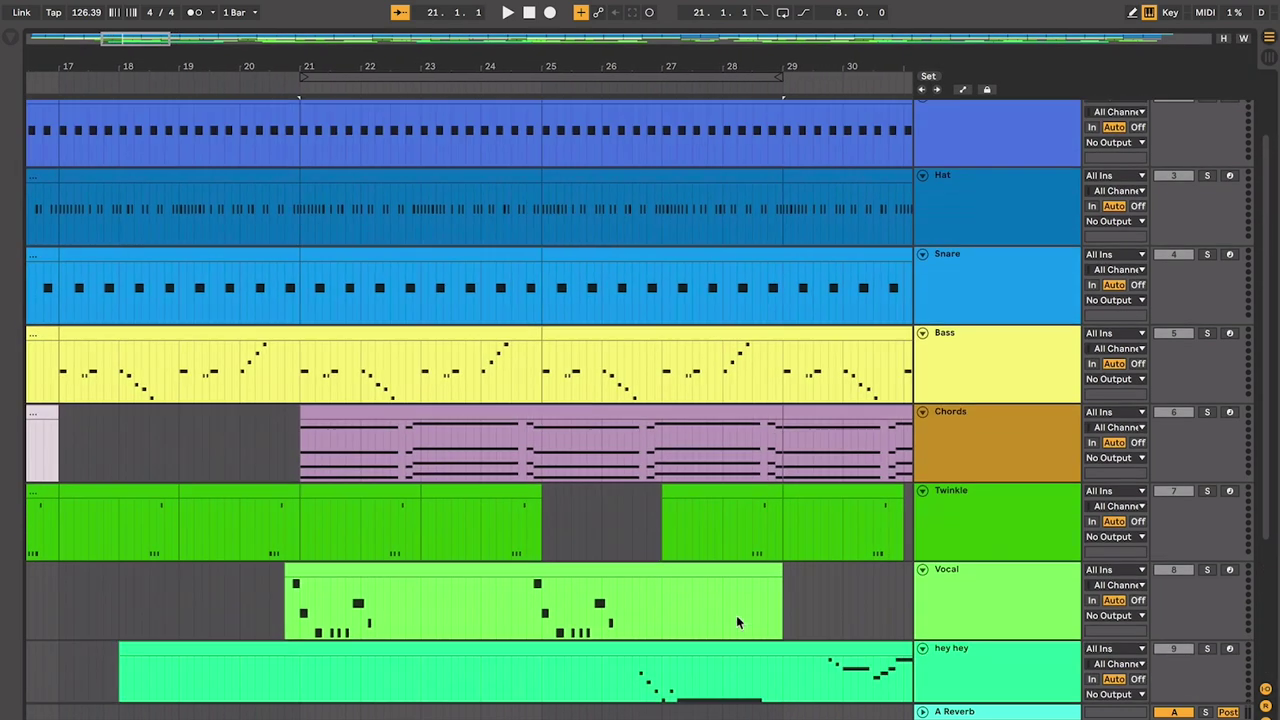
- Examine how the second chord section from bar 21 lines up with the drum, Twinkle and Vocal clips in the arrangement
click(619, 407)
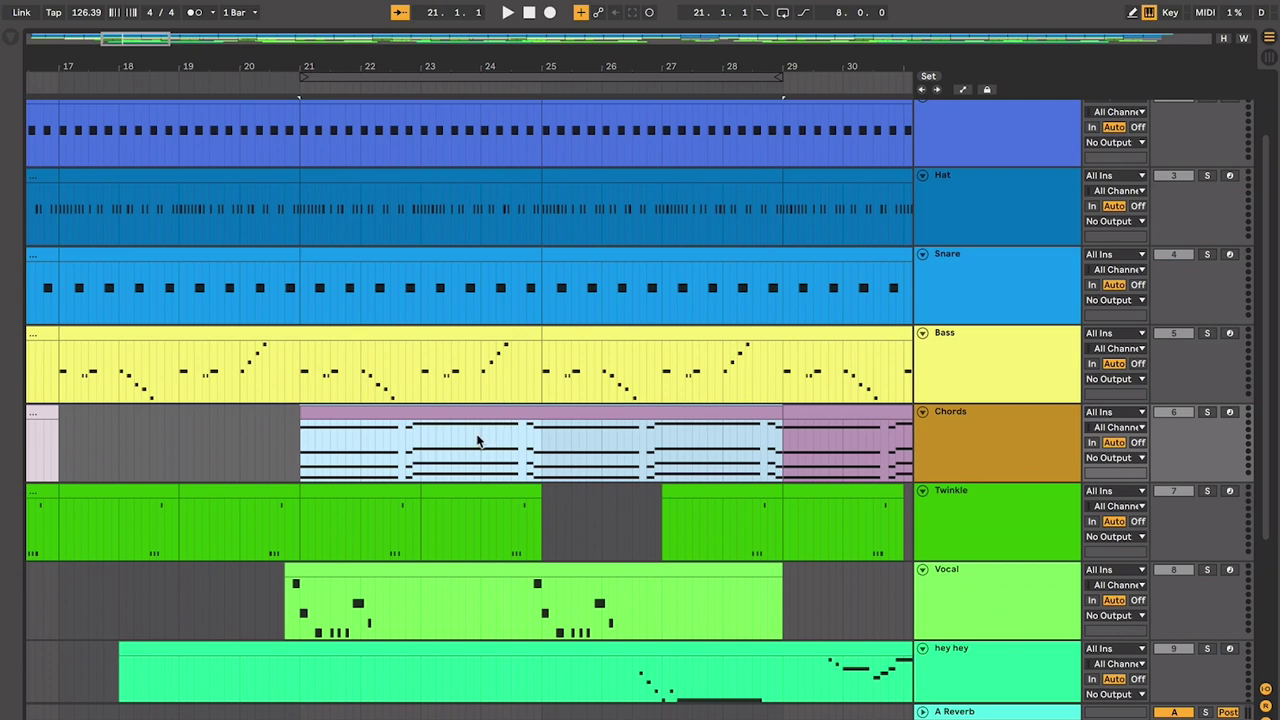
scroll(490, 444, down, 3)
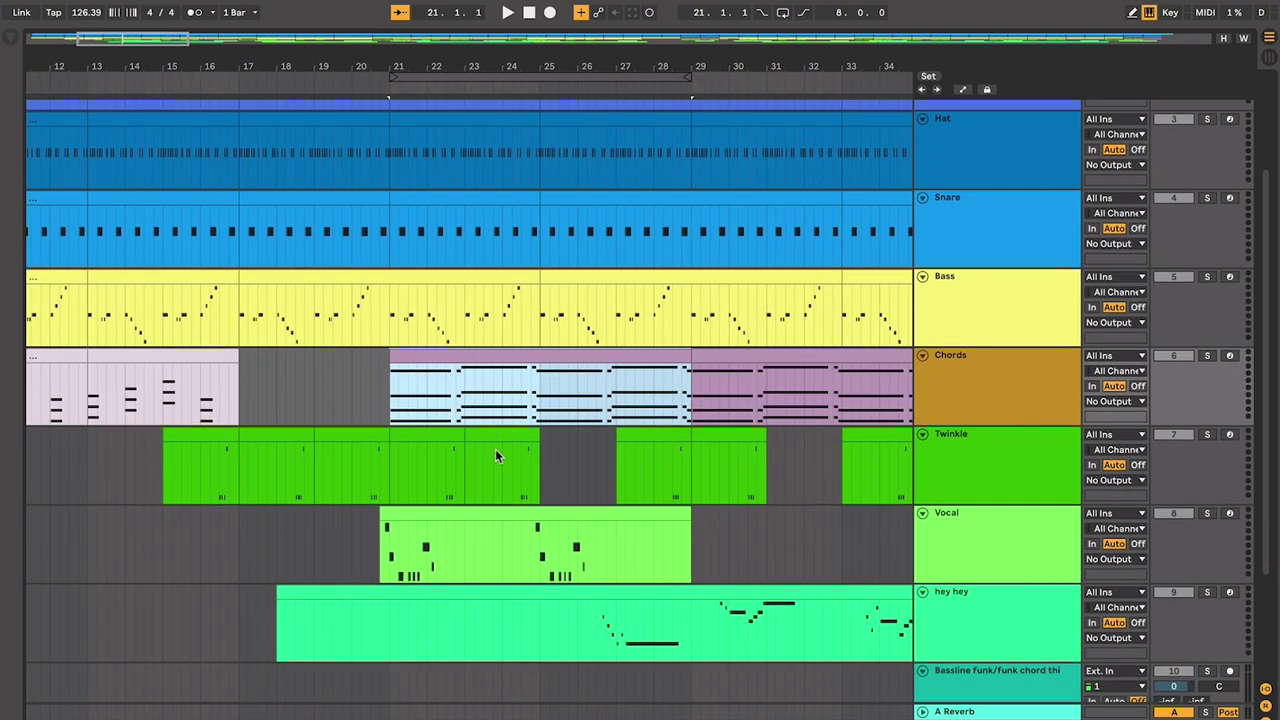
scroll(497, 456, down, 4)
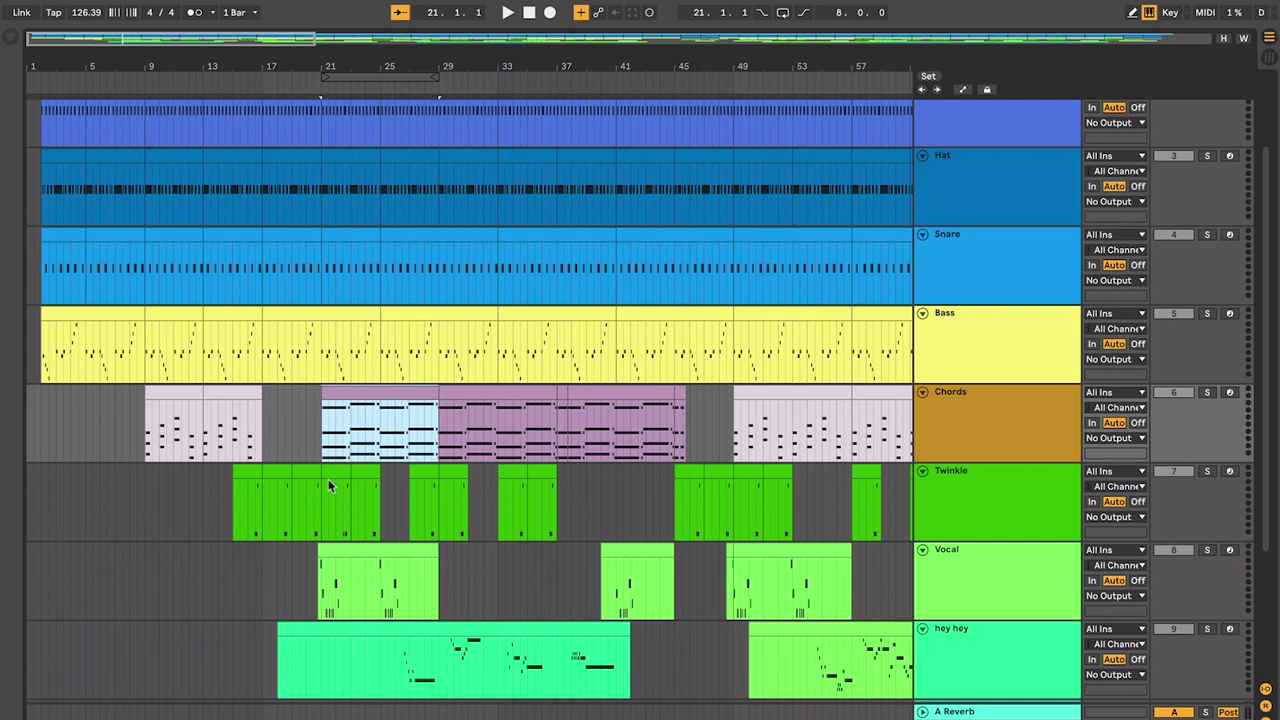
scroll(406, 571, up, 2)
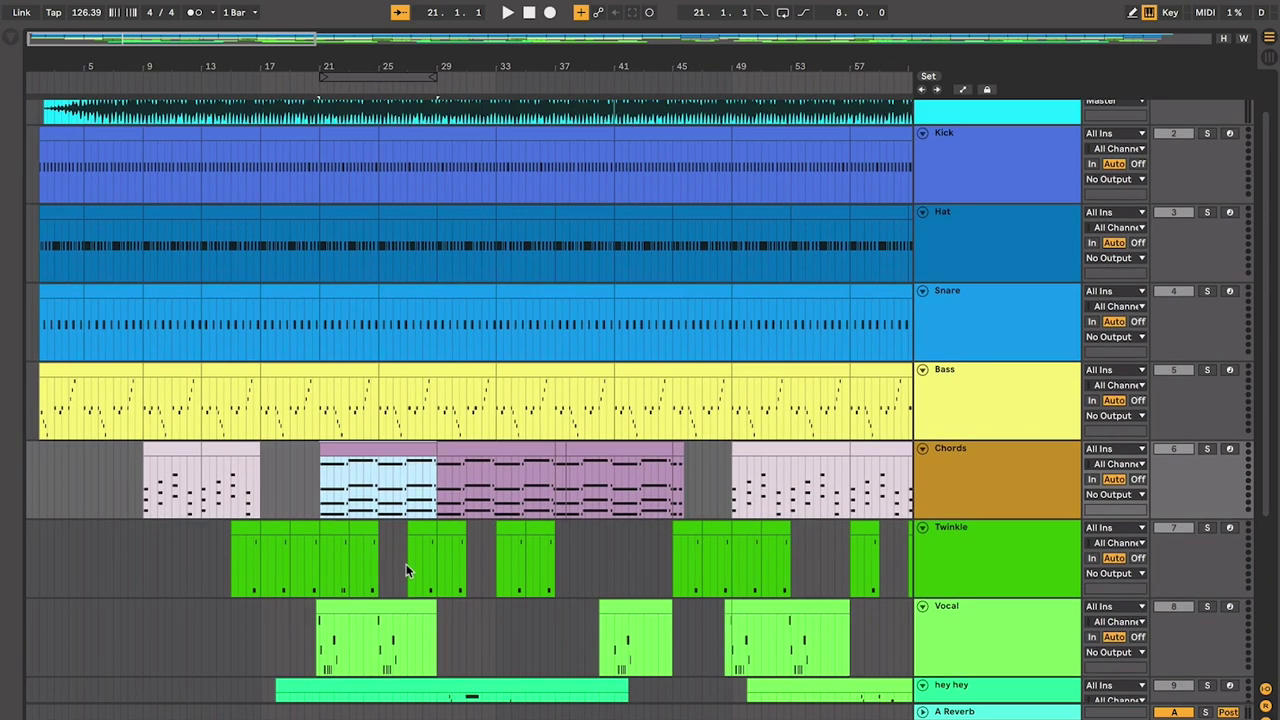
scroll(480, 400, down, 6)
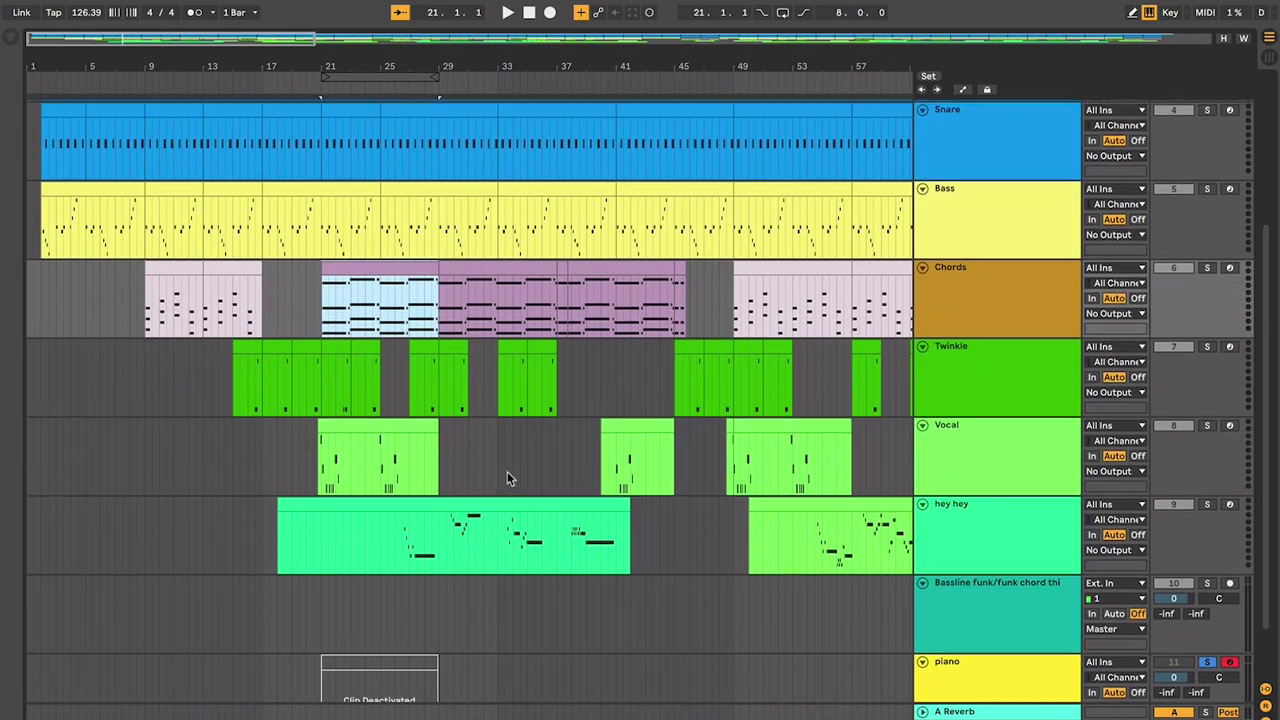
scroll(507, 471, right, 1)
click(388, 378)
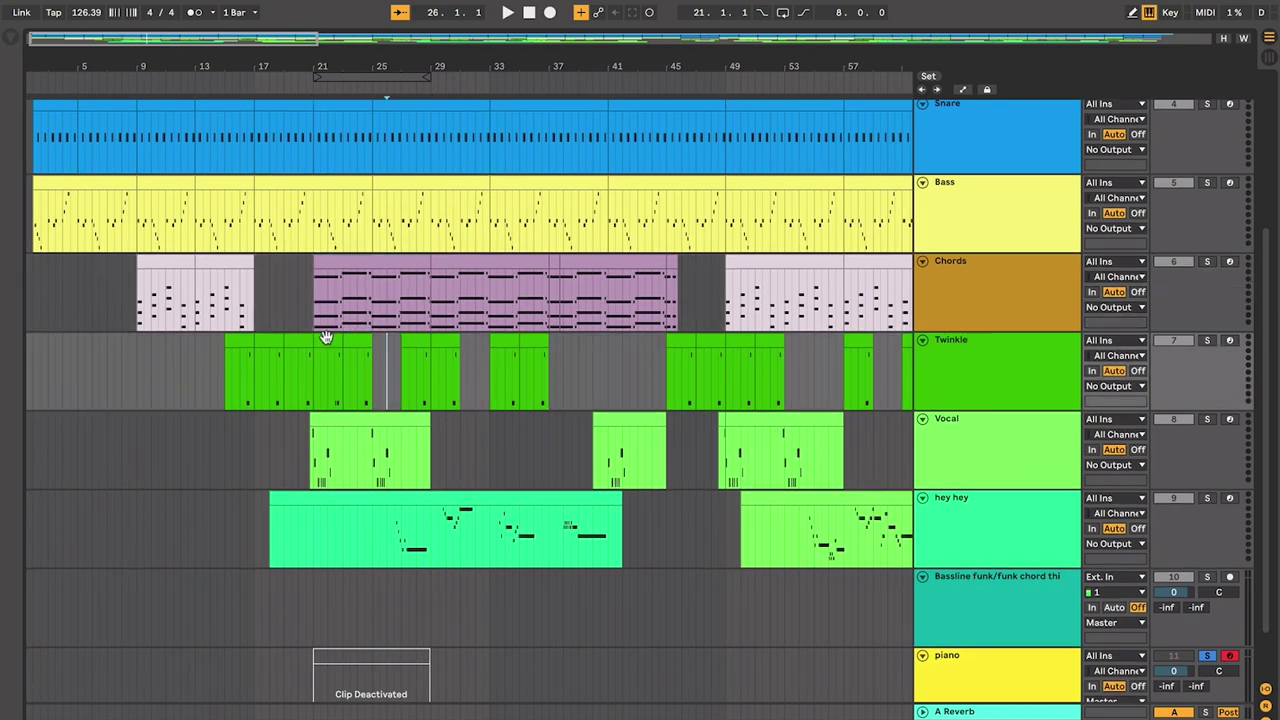
click(325, 338)
key(plus)
- Turn off solo on the piano track and rename the hey hey track to "hey hey/solo"
click(934, 527)
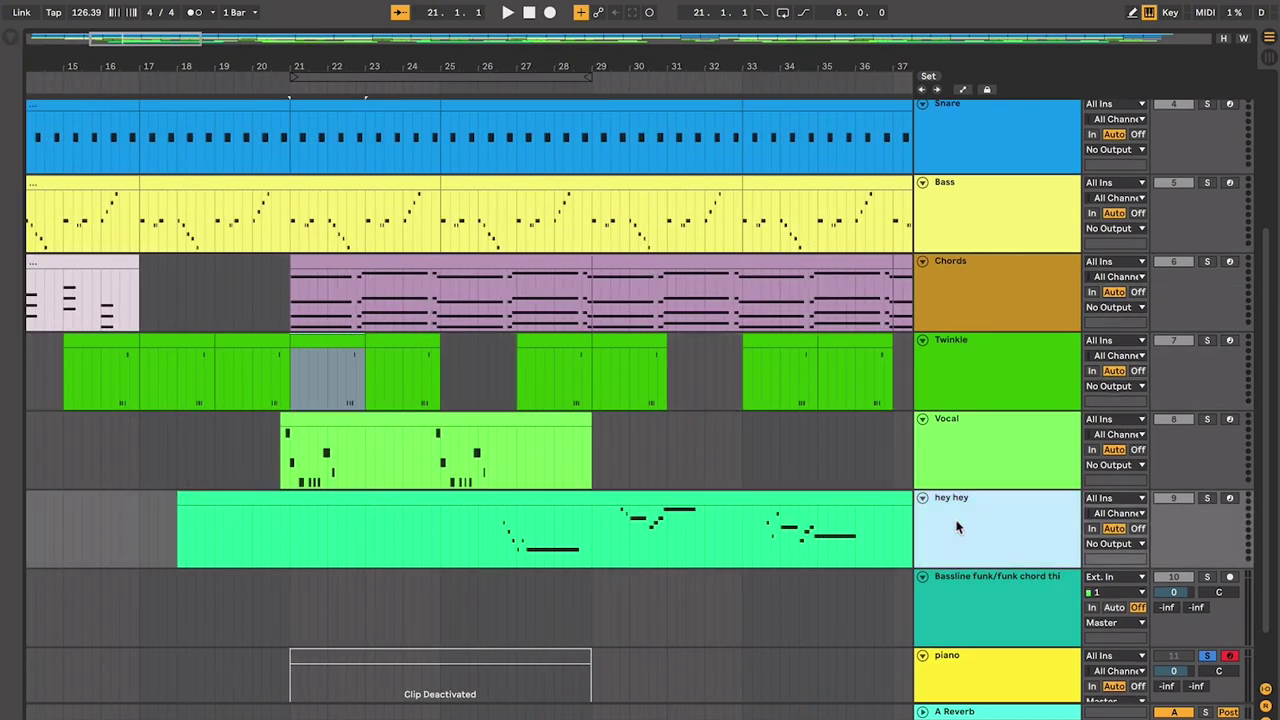
click(1207, 655)
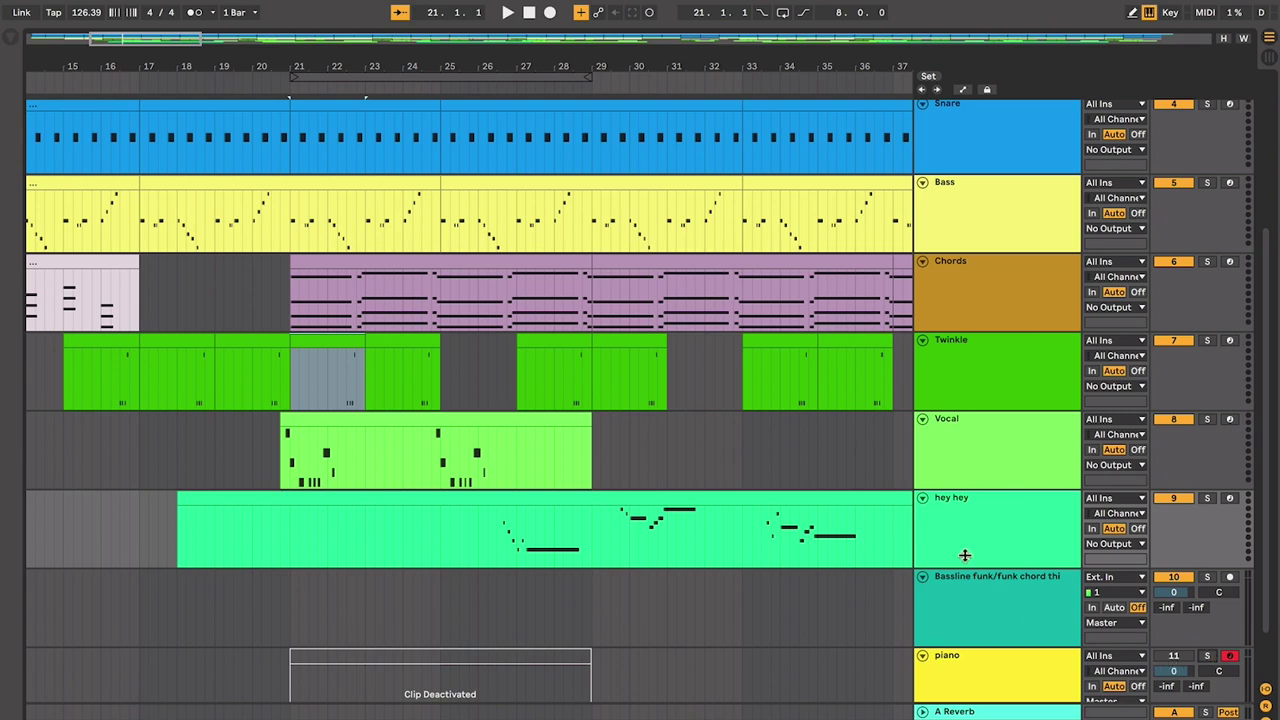
click(972, 520)
text(solo)
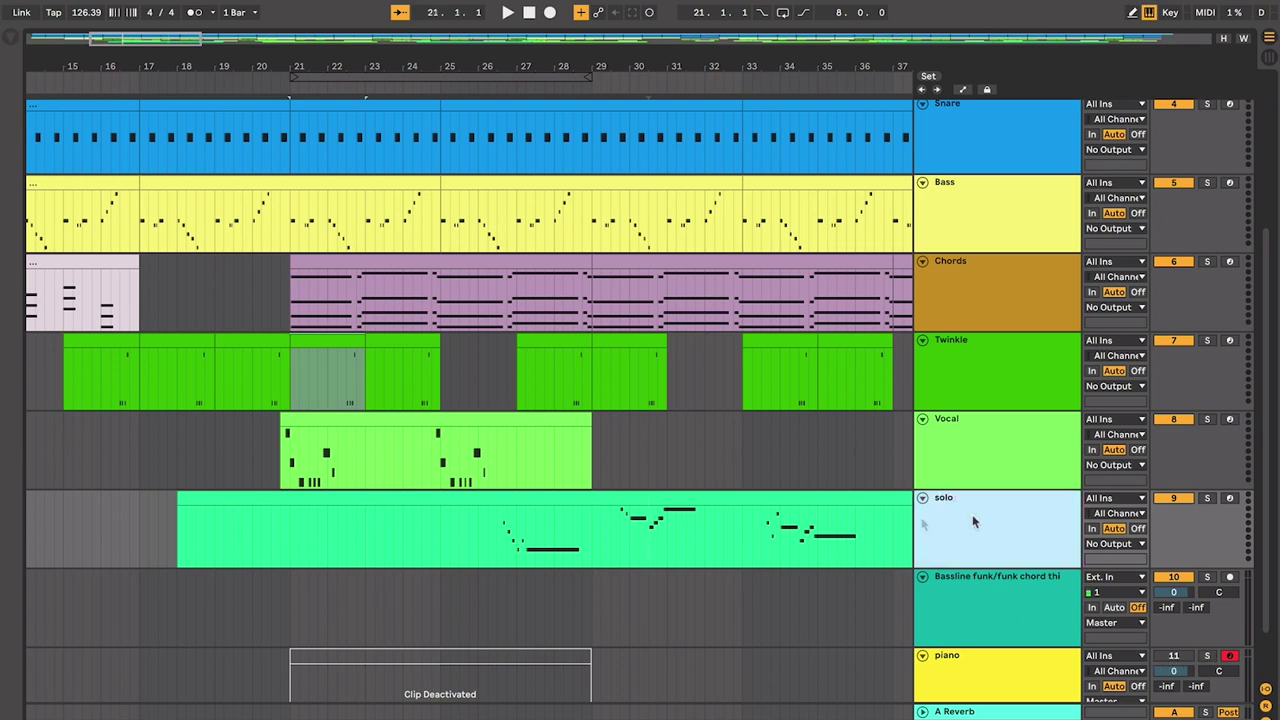
key(Home)
text(hey)
key(Delete)
- Delete the empty opening of the first hey hey/solo clip so that it starts at about bar 26.3
scroll(700, 528, left, 3)
click(572, 530)
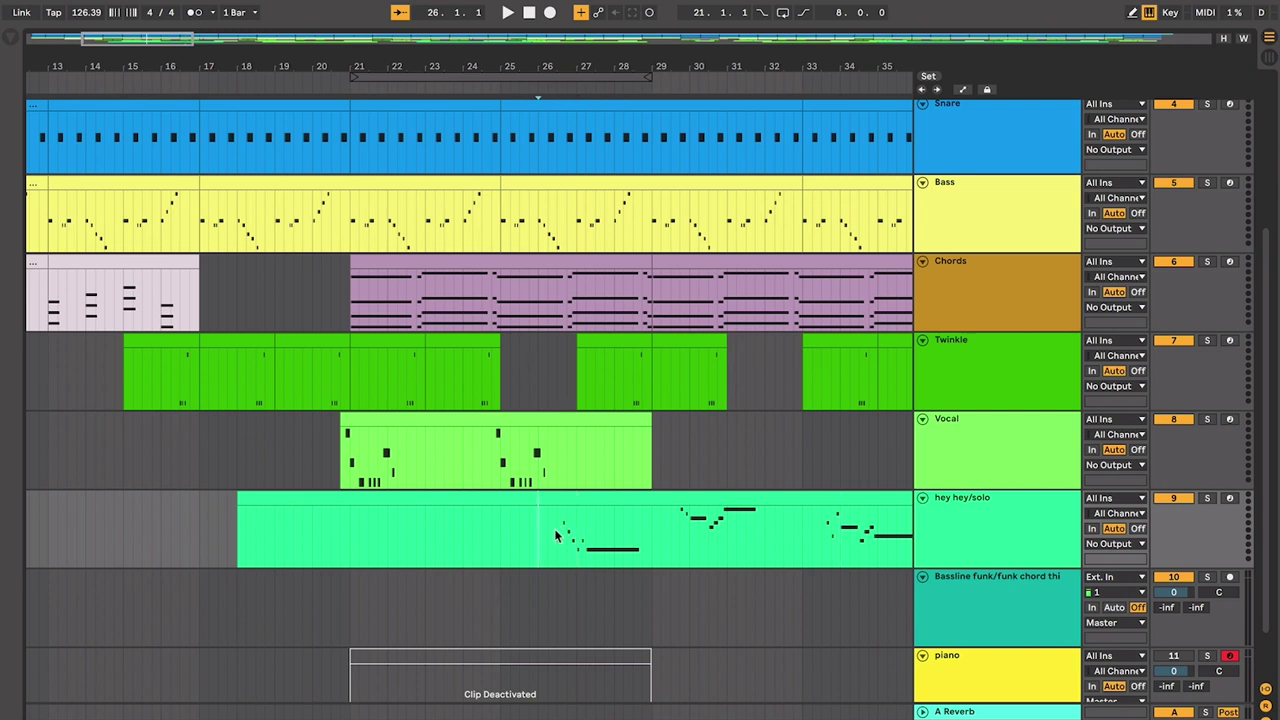
click(556, 530)
click(529, 499)
key(Delete)
- Play the arrangement from bar 21 through bar 42, following the solo line and the Vocal entry at bar 40
click(357, 516)
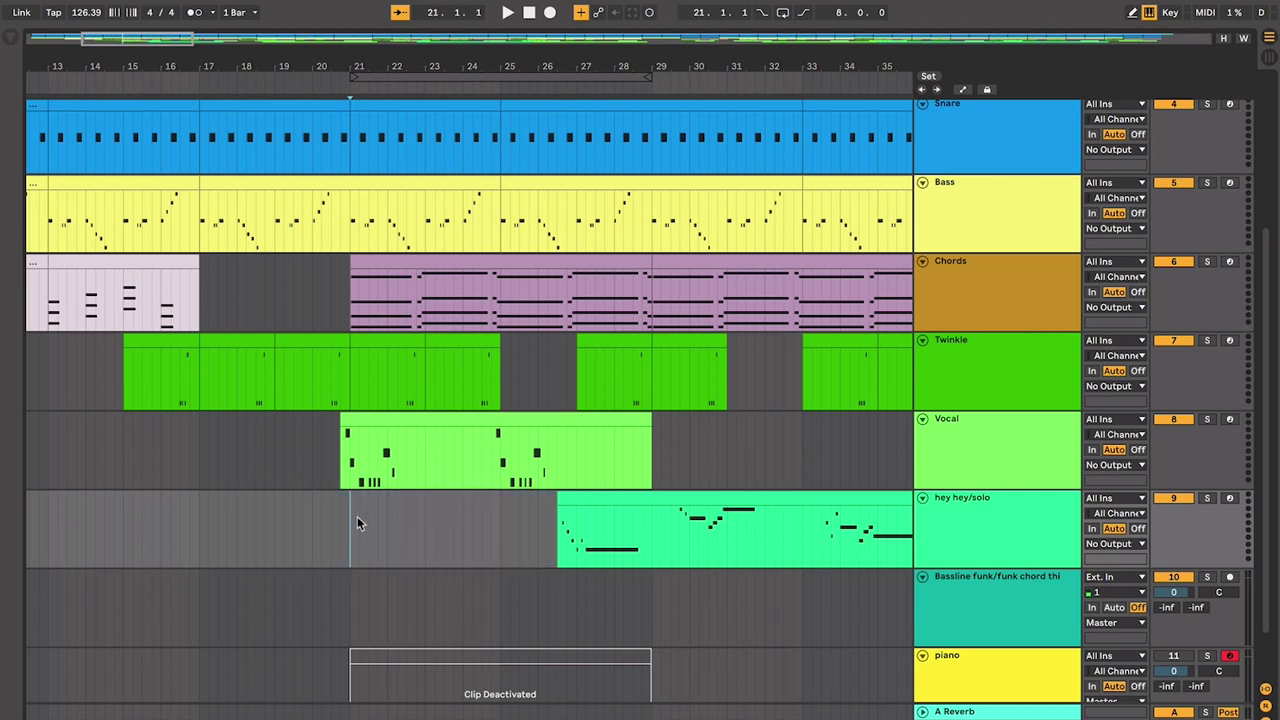
scroll(433, 528, right, 5)
scroll(433, 528, right, 5)
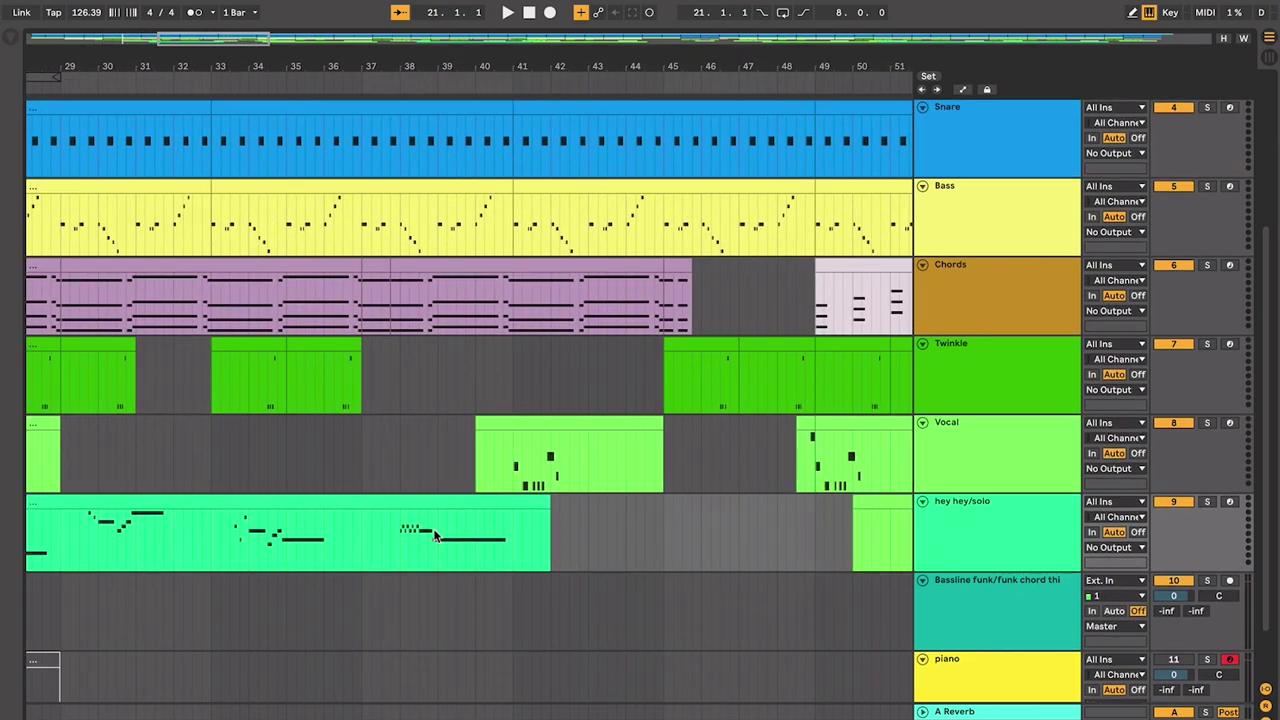
scroll(300, 510, left, 5)
scroll(300, 510, down, 1)
key(space)
key(plus)
key(plus)
key(plus)
key(plus)
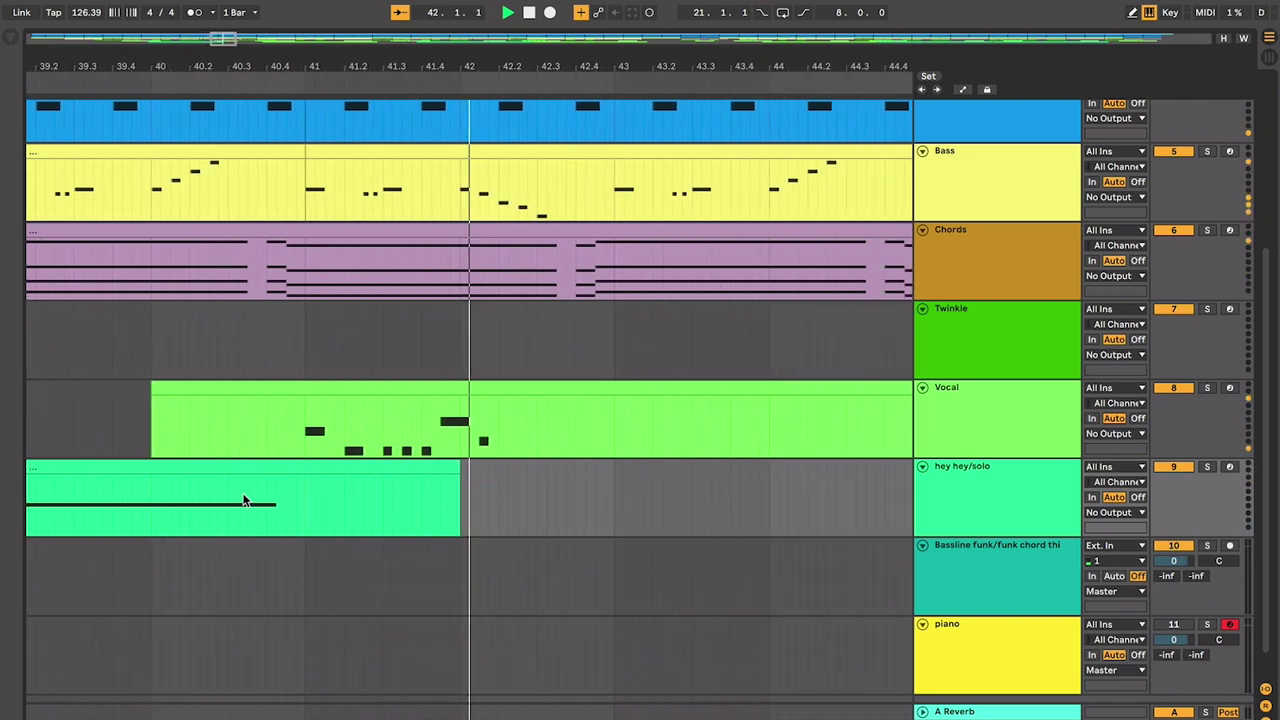
key(minus)
key(minus)
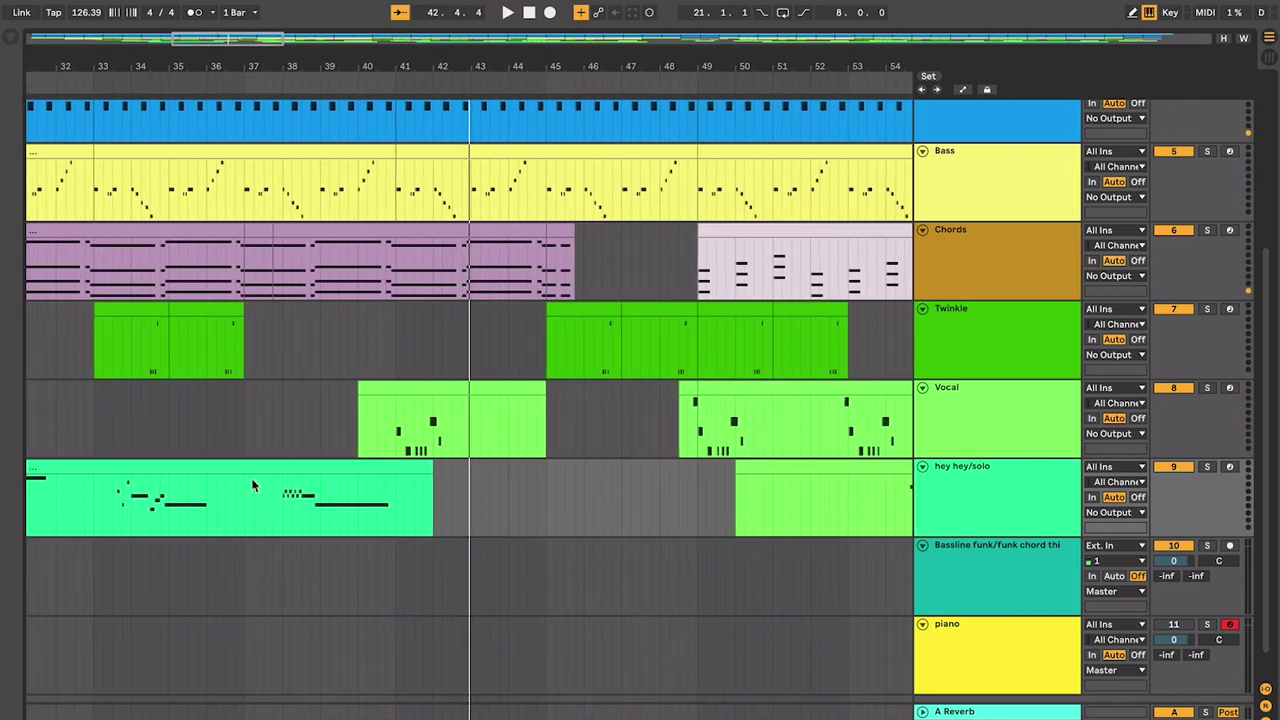
- Stop playback and examine how the first hey hey/solo clip lies against the surrounding Vocal and Twinkle clips
scroll(243, 500, left, 5)
click(291, 463)
scroll(293, 470, left, 3)
key(space)
scroll(293, 470, left, 2)
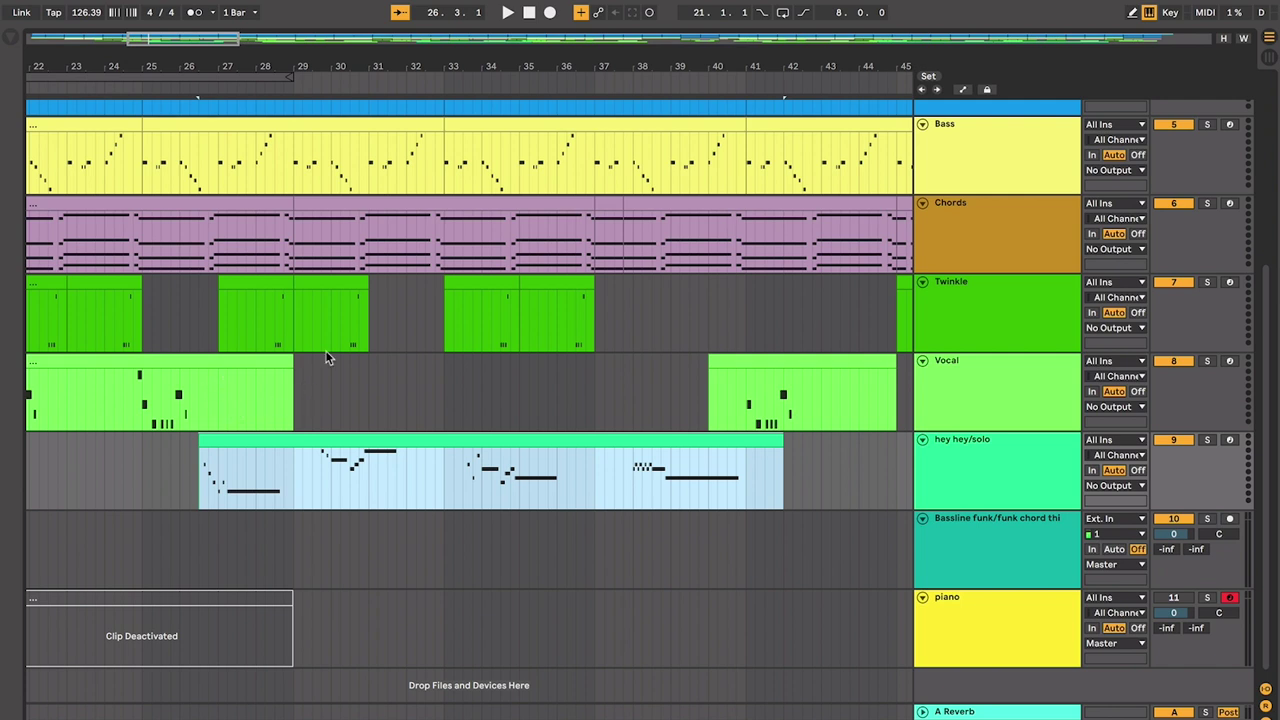
click(364, 458)
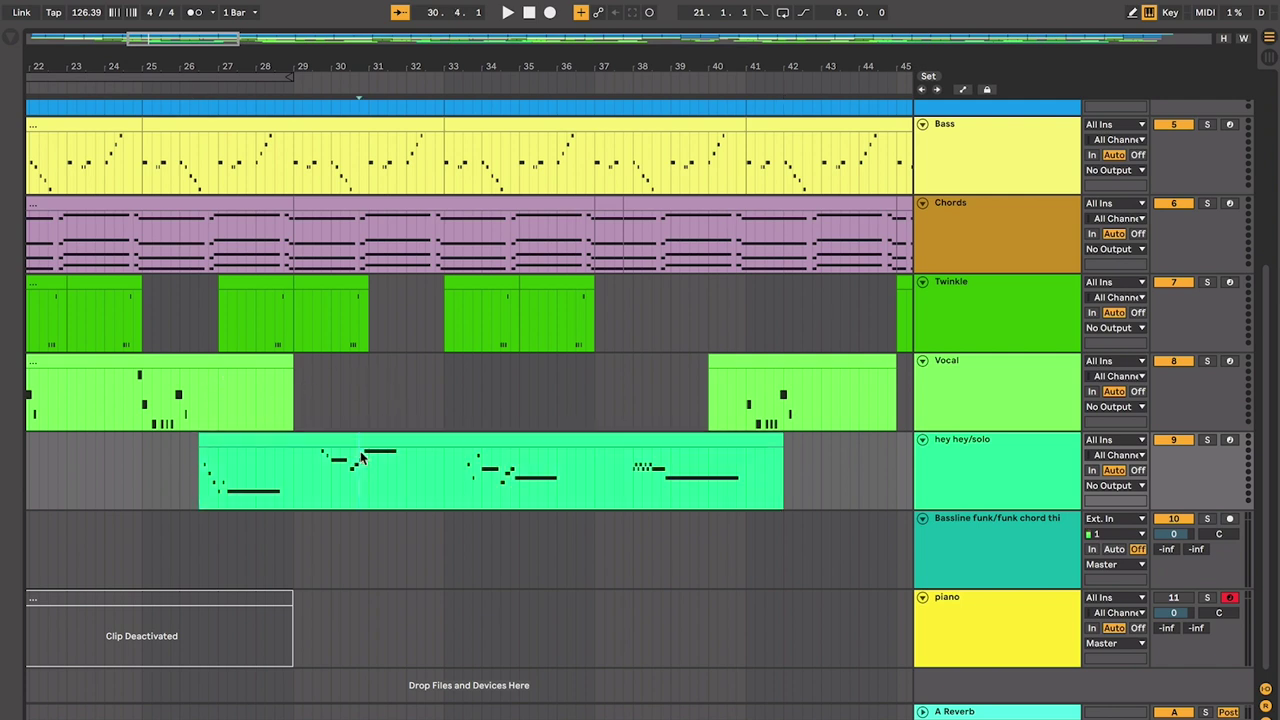
click(336, 438)
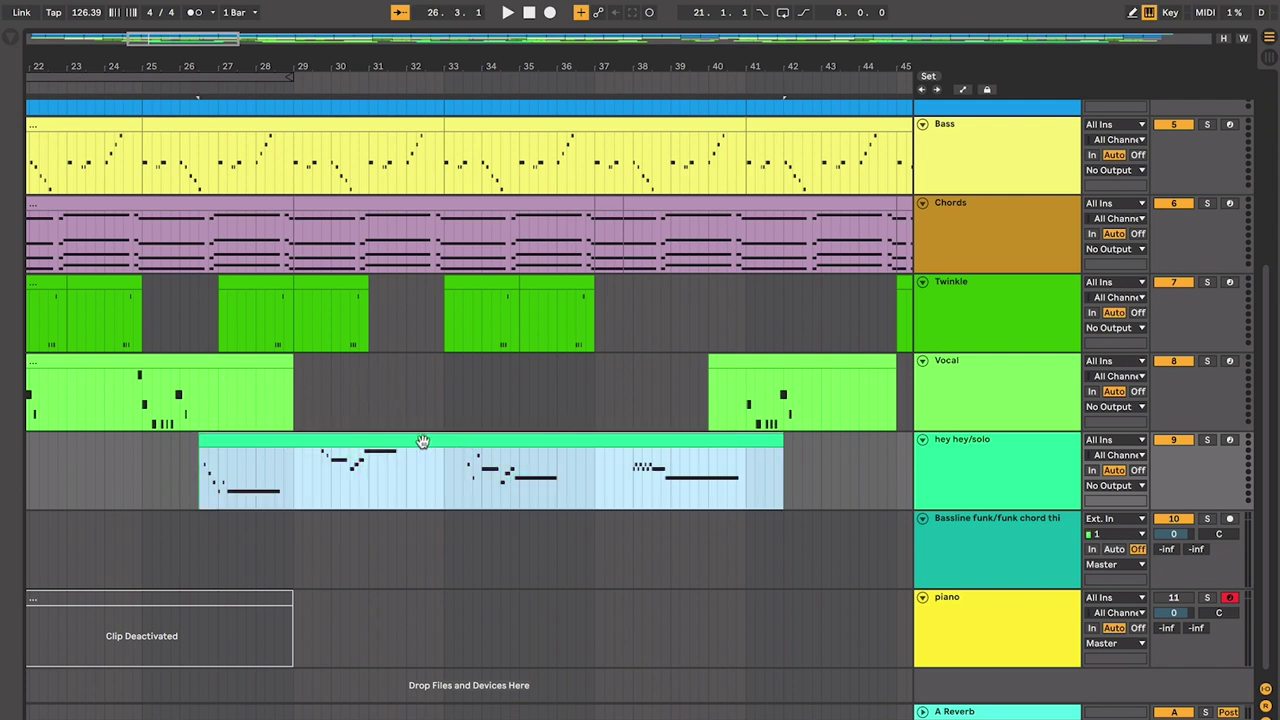
scroll(335, 481, left, 1)
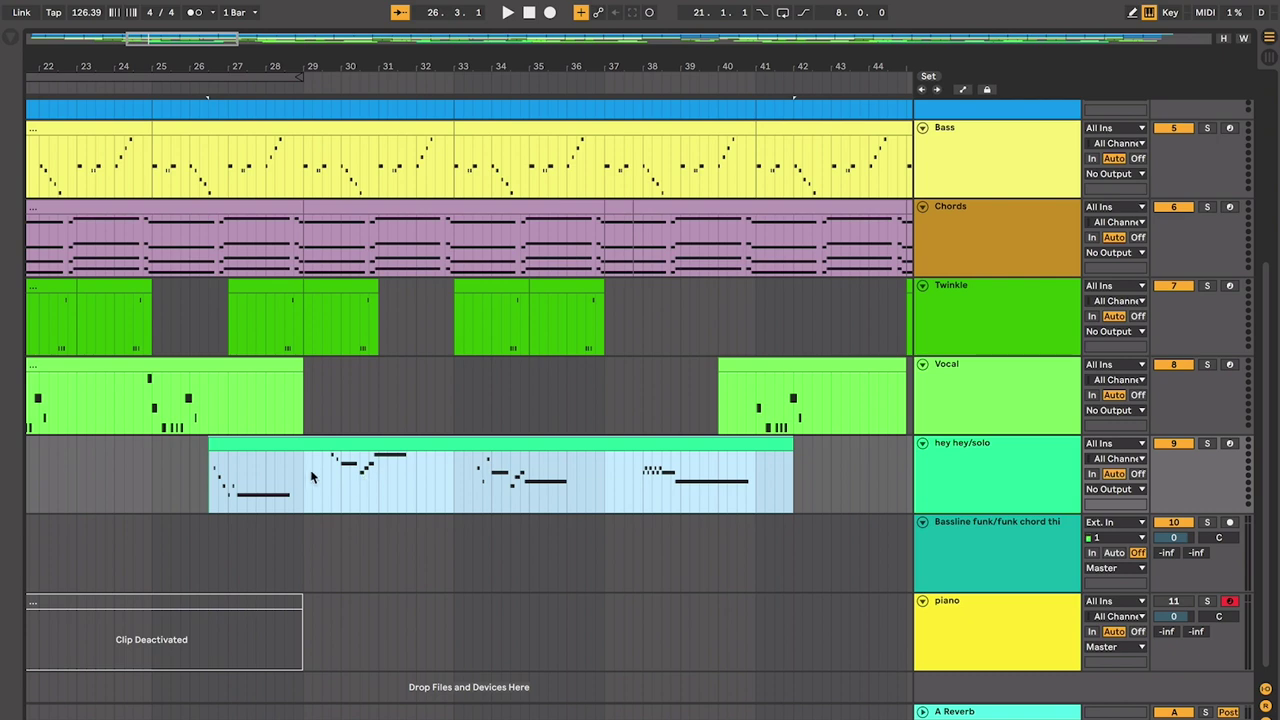
- Shorten the first hey hey/solo clip so that it ends at bar 41
scroll(590, 458, right, 2)
scroll(590, 458, up, 2)
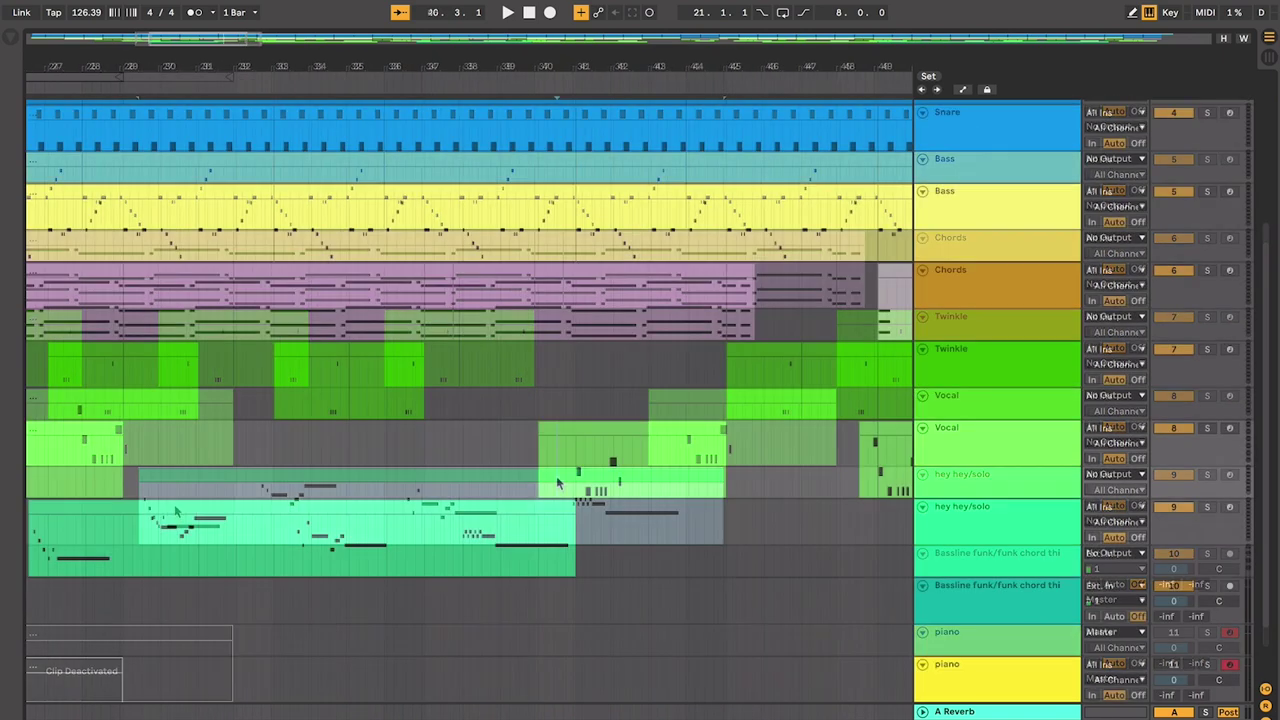
scroll(580, 475, right, 2)
scroll(580, 475, up, 1)
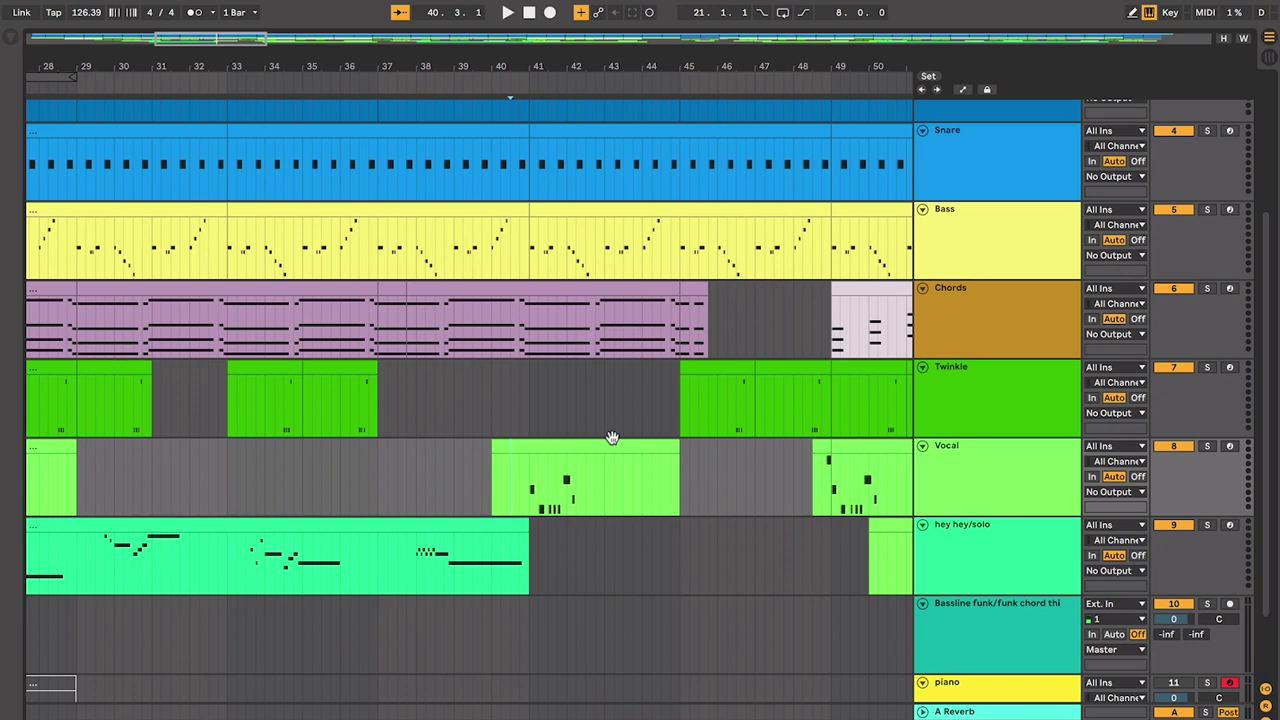
- Play the arrangement from bar 40.3 to about bar 58, following the Vocal, returning chords and second solo
scroll(612, 440, up, 5)
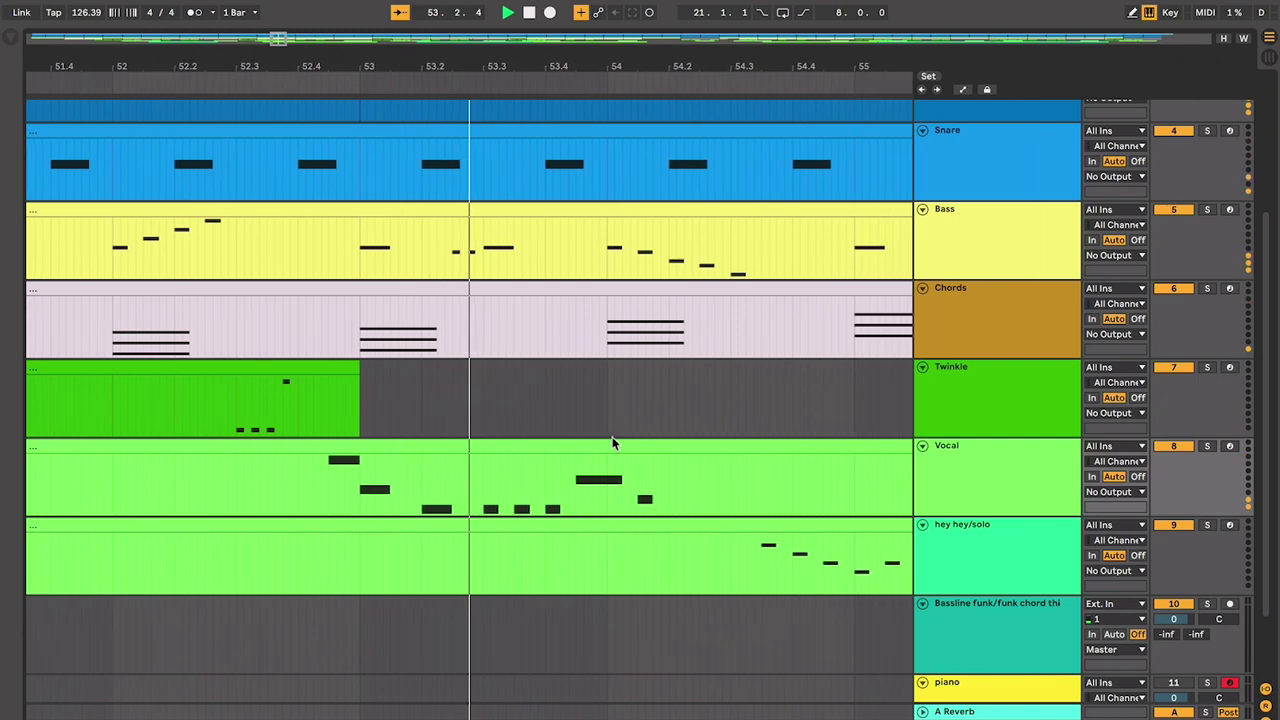
key(minus)
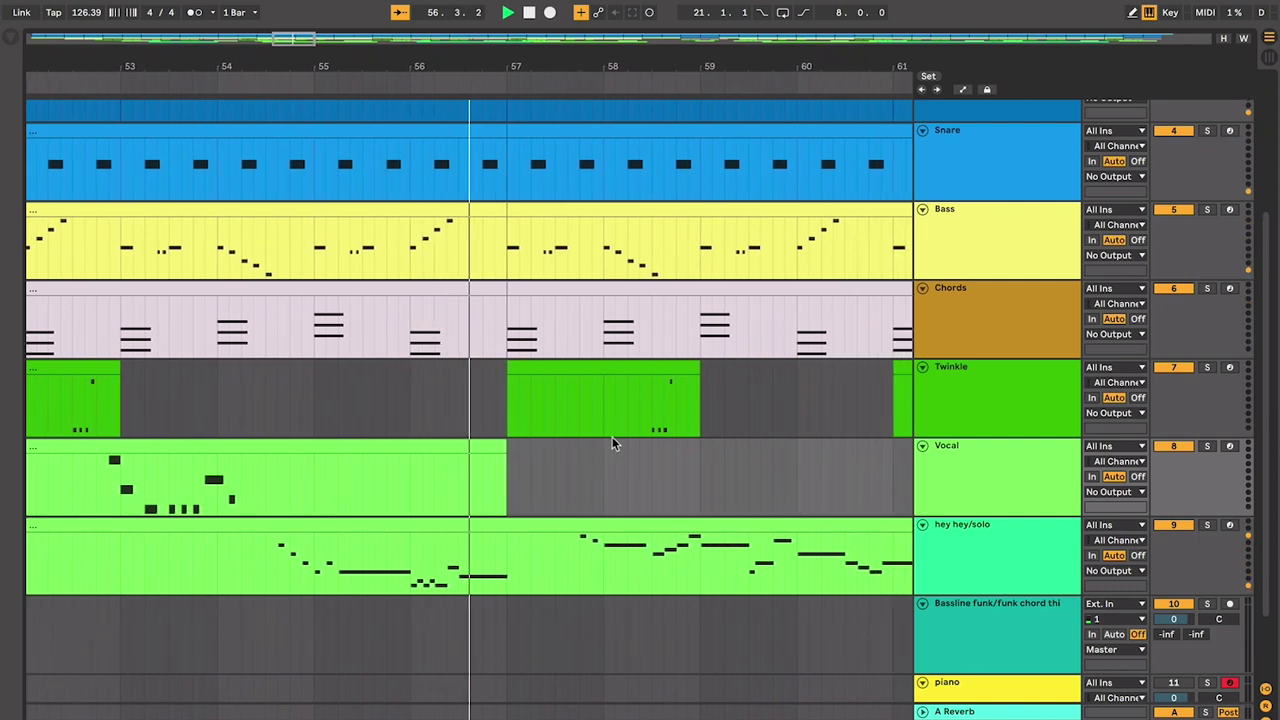
key(minus)
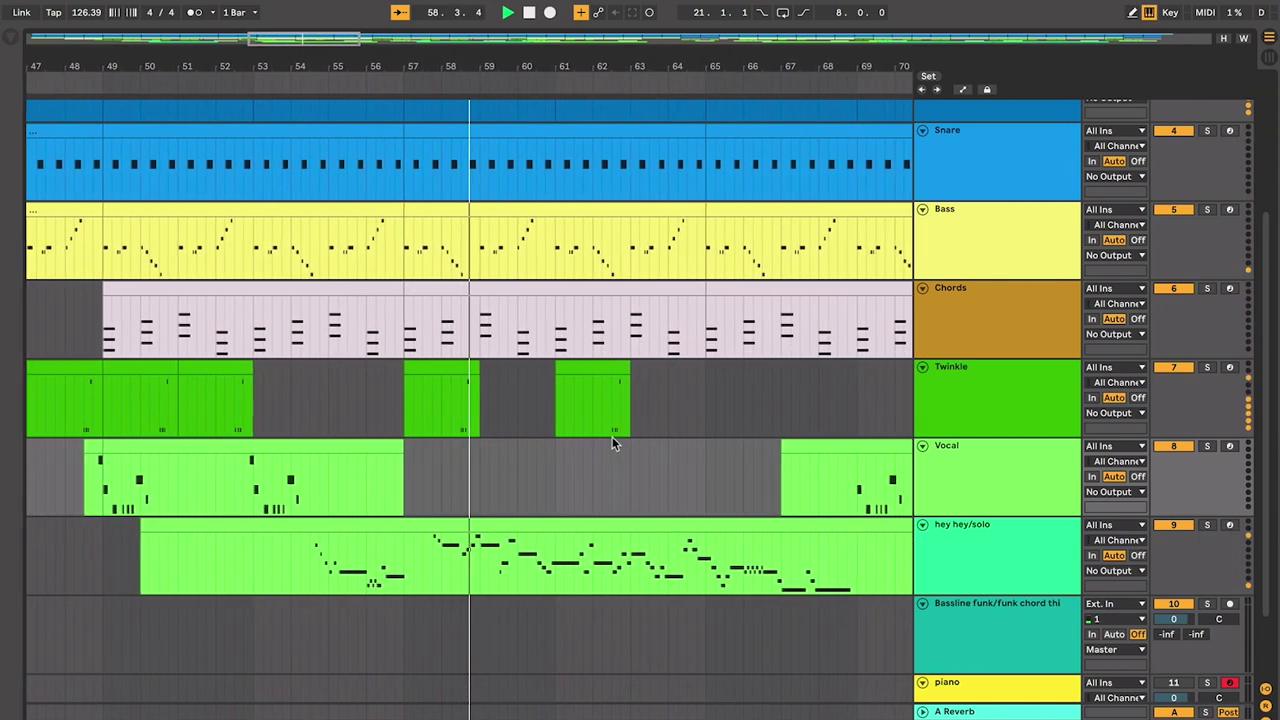
key(space)
- Examine the end of the second chord section and the chord gap between bars 45 and 49
scroll(612, 436, left, 3)
scroll(644, 480, left, 5)
scroll(644, 480, up, 2)
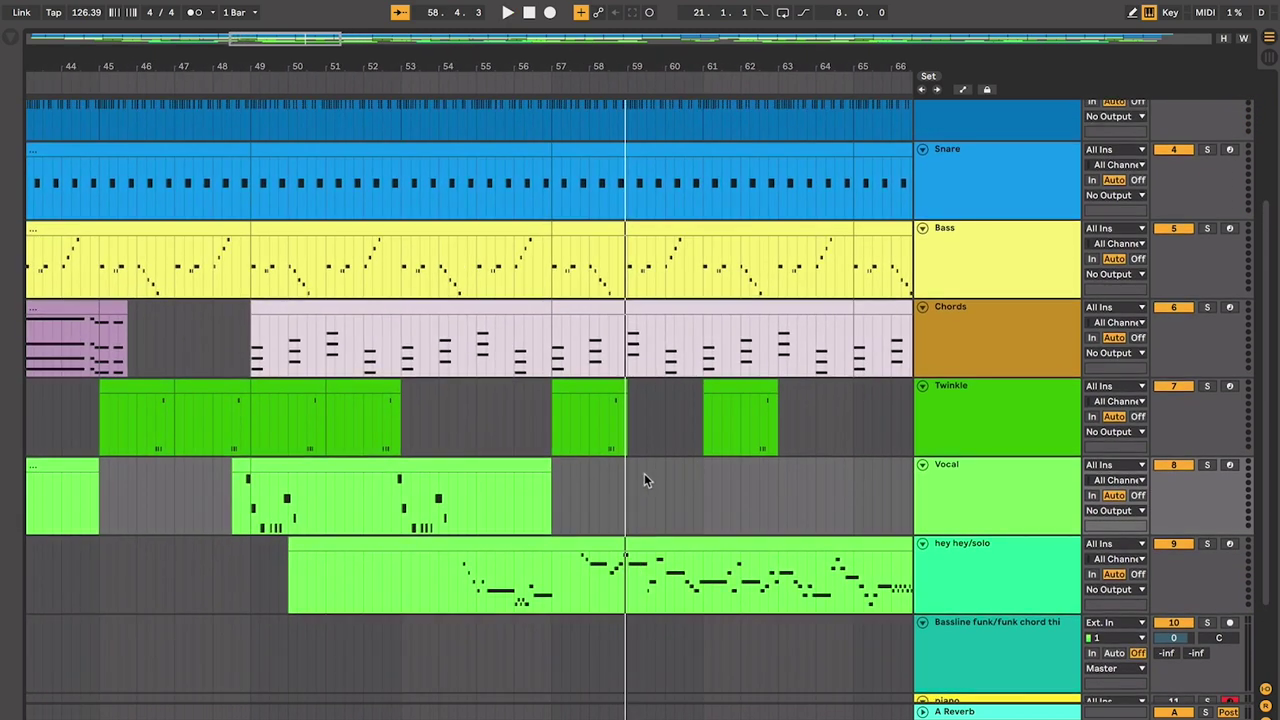
scroll(672, 496, left, 2)
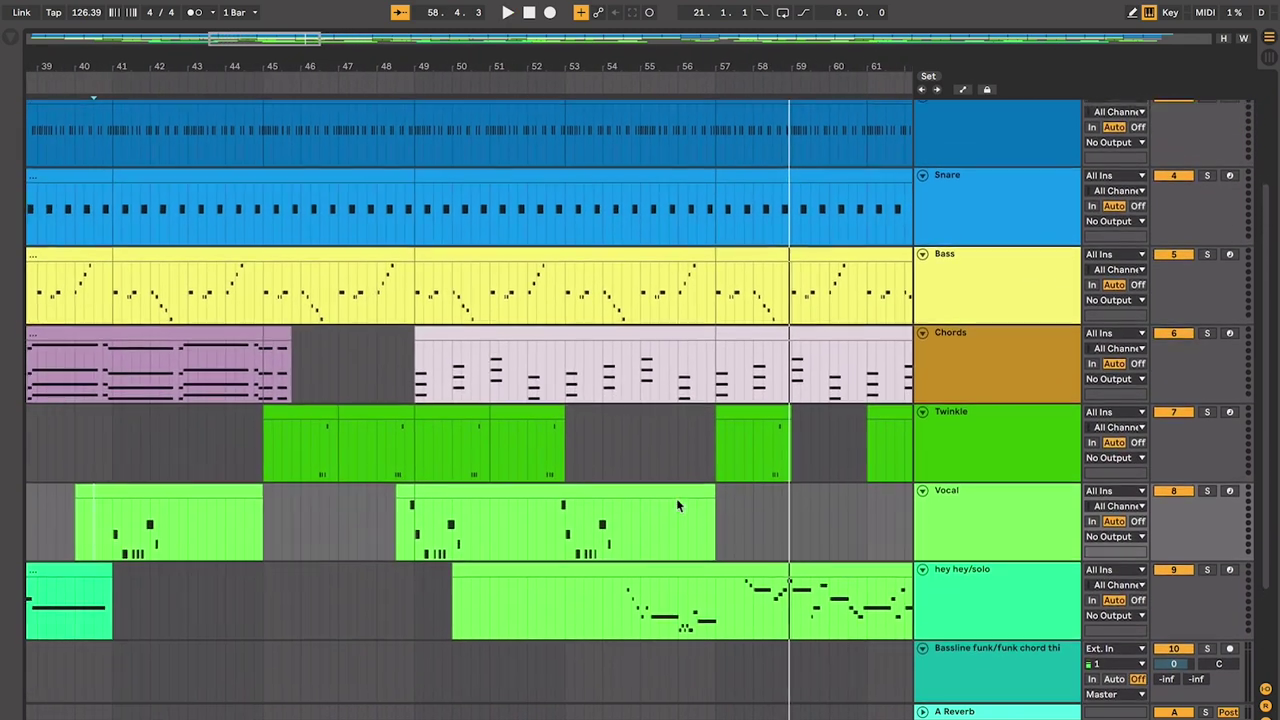
scroll(676, 498, up, 1)
scroll(676, 498, left, 2)
scroll(676, 498, up, 1)
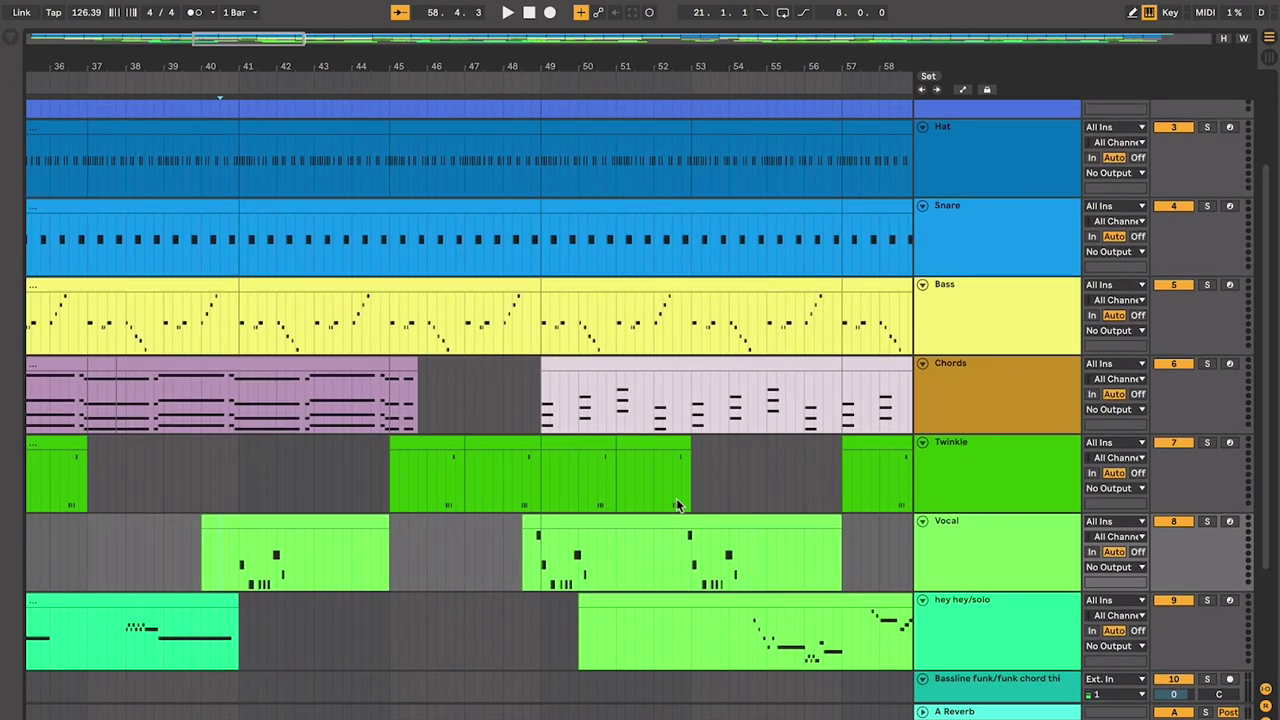
scroll(300, 413, left, 4)
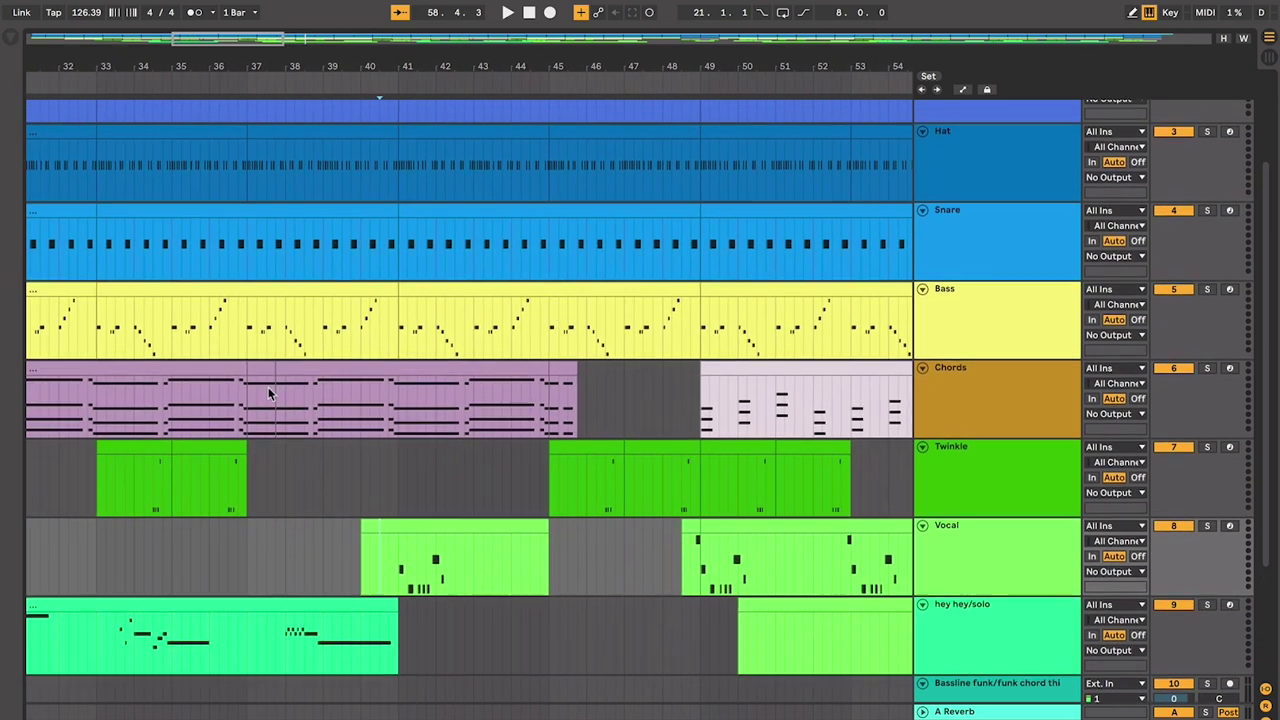
scroll(595, 440, up, 1)
click(451, 372)
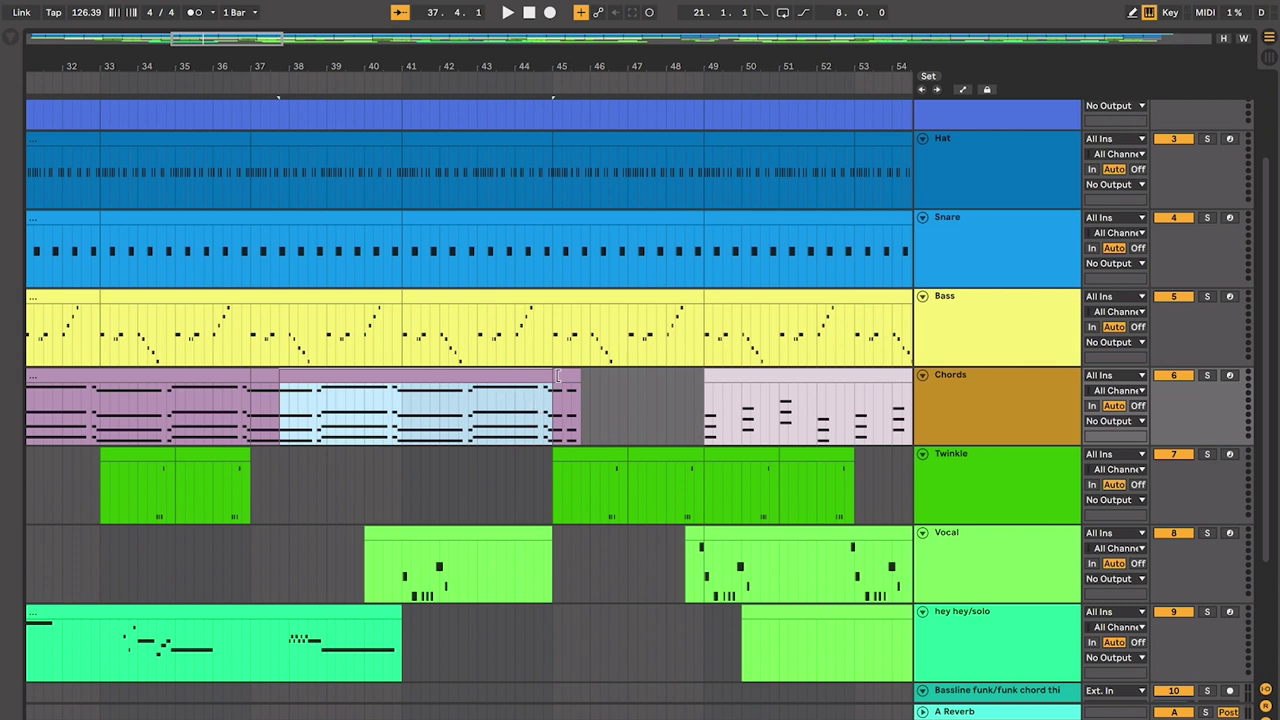
drag(588, 381, 703, 418)
click(618, 410)
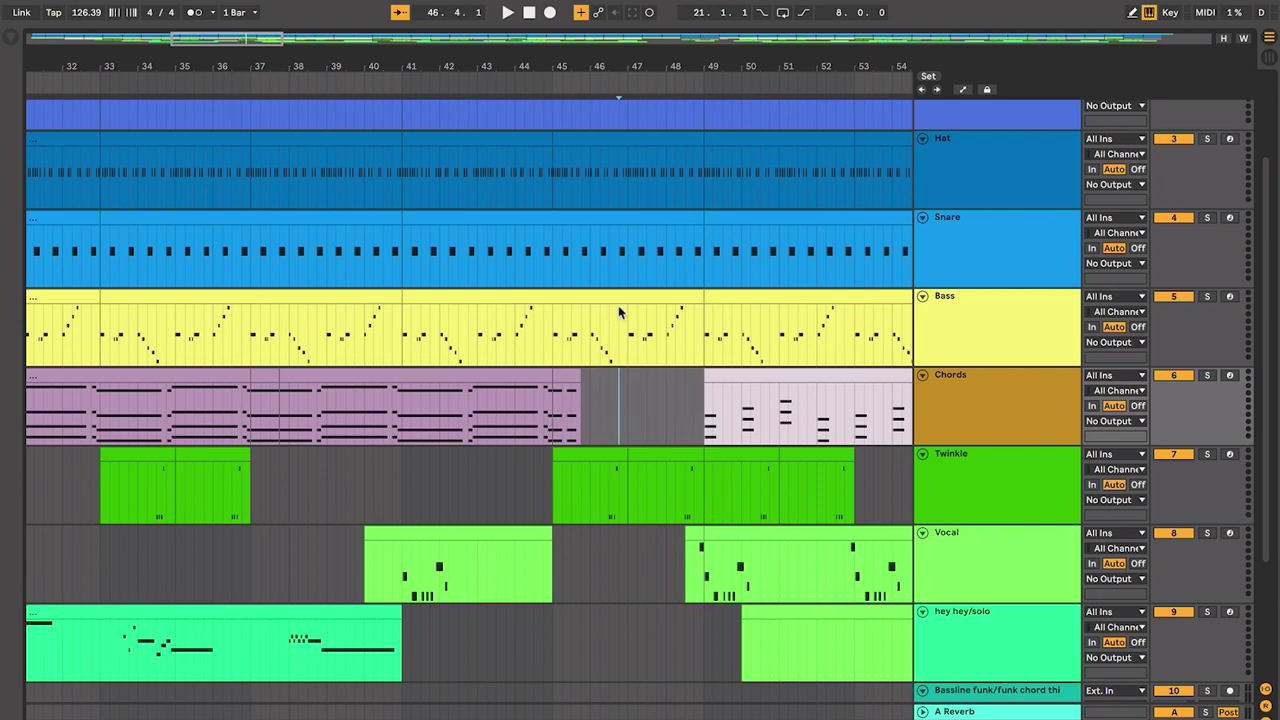
- Compare the empty Chords stretch between bars 17 and 21 with the gap before bar 49
click(652, 471)
scroll(659, 455, left, 15)
scroll(659, 455, down, 1)
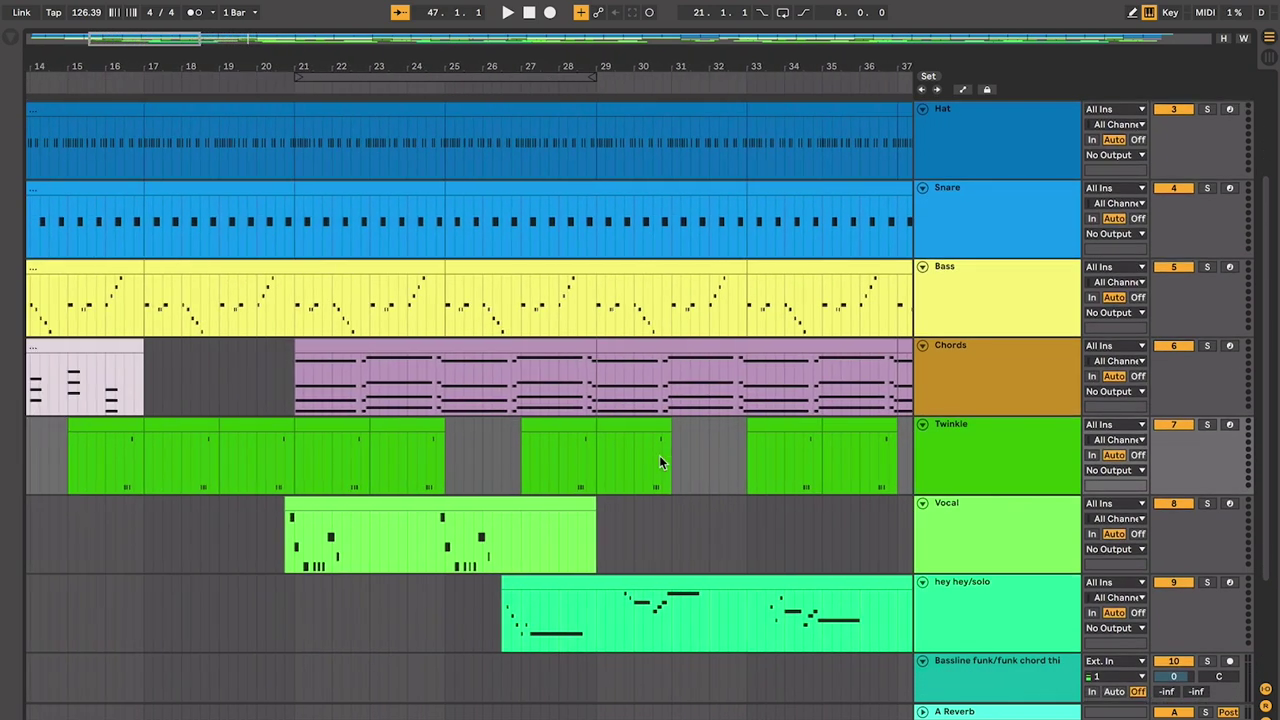
double_click(389, 365)
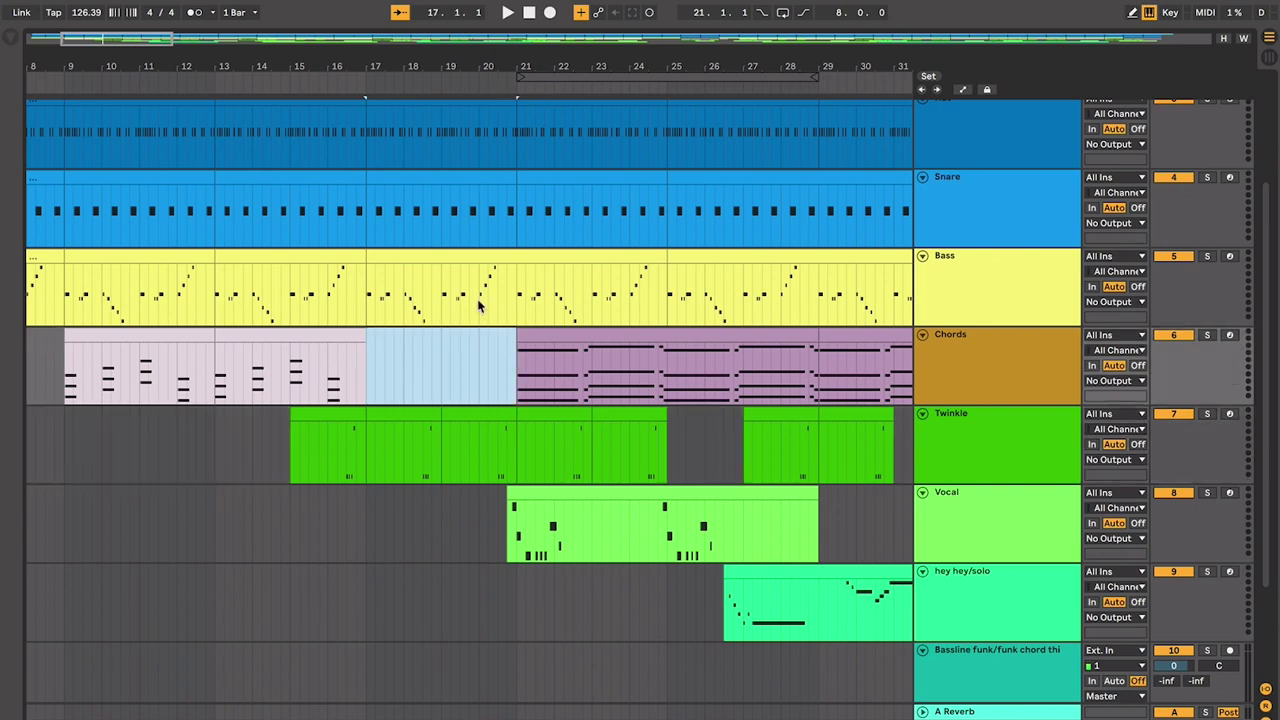
scroll(486, 443, right, 15)
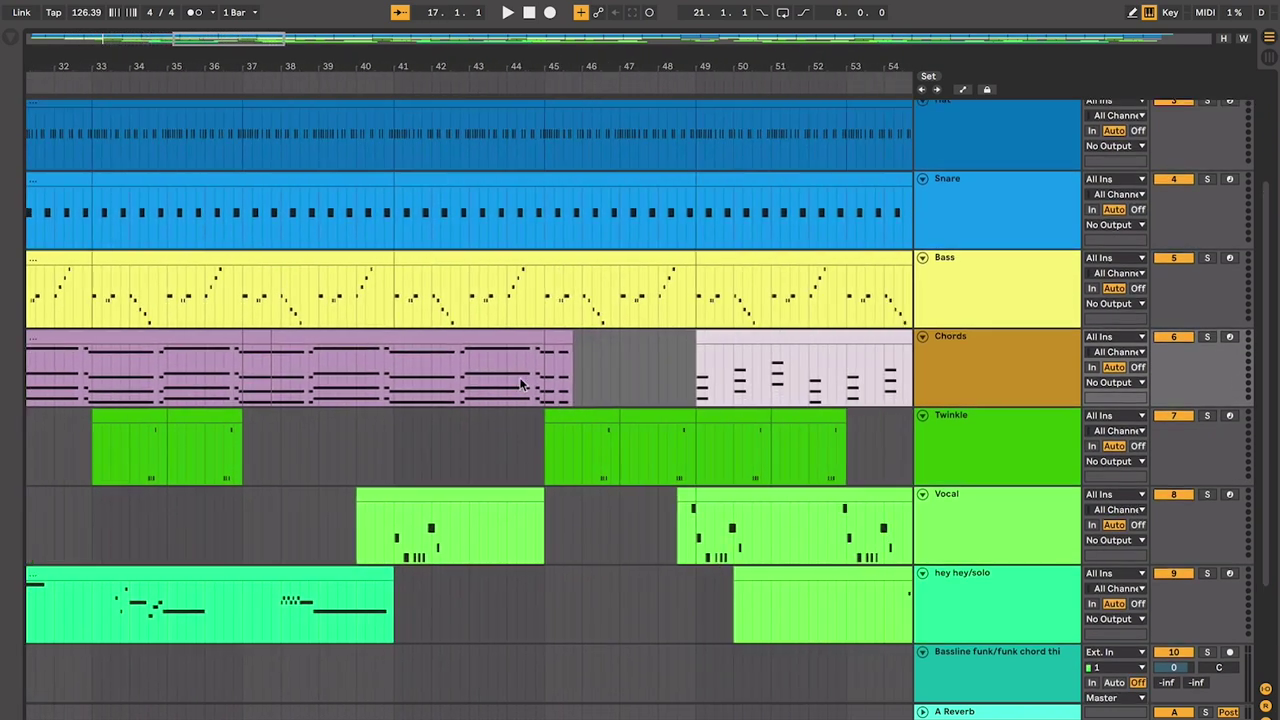
drag(598, 350, 645, 363)
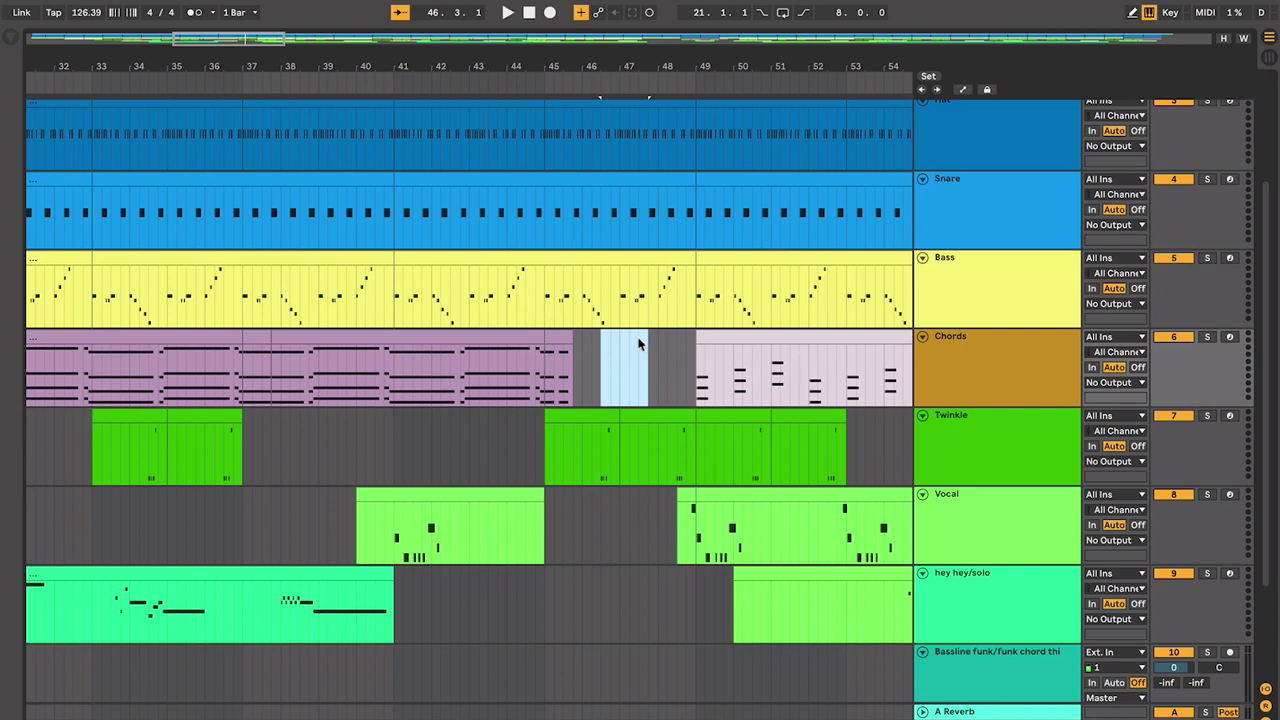
- Compare the chord and Vocal clips around bar 49 with the opening chords at bar 9 and the first Twinkle and Vocal clips
scroll(639, 344, right, 5)
click(513, 329)
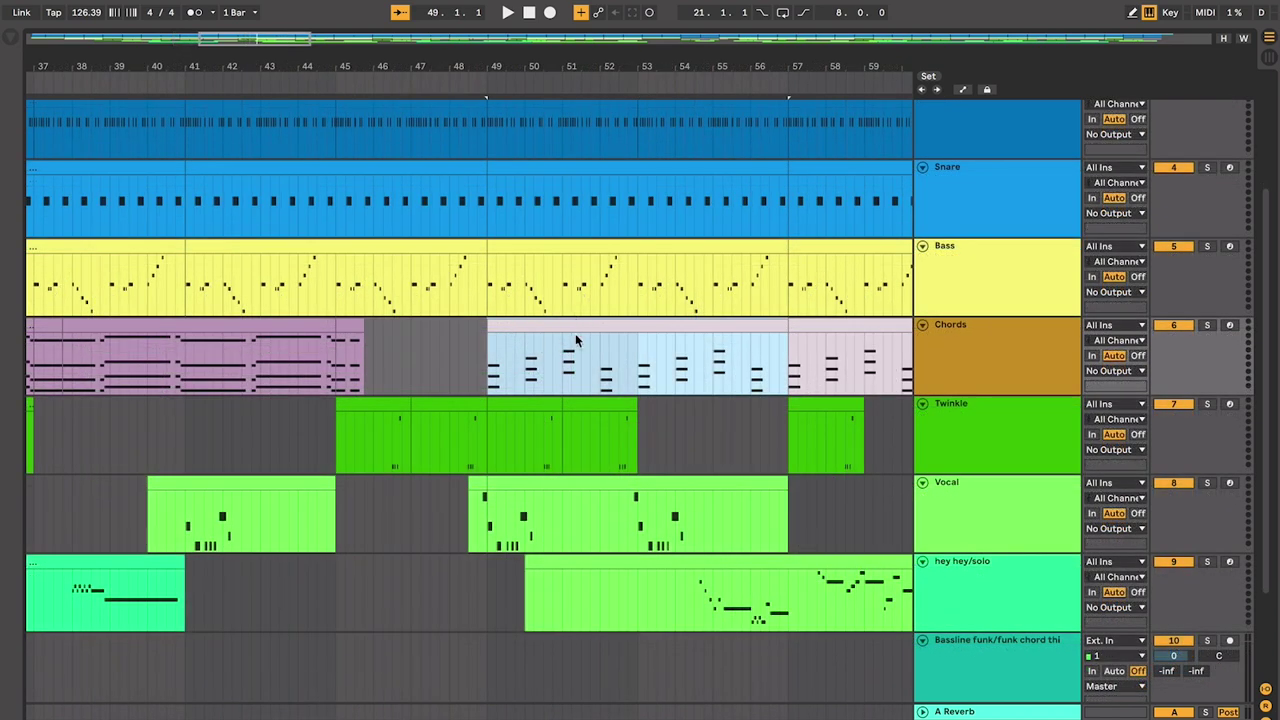
click(537, 484)
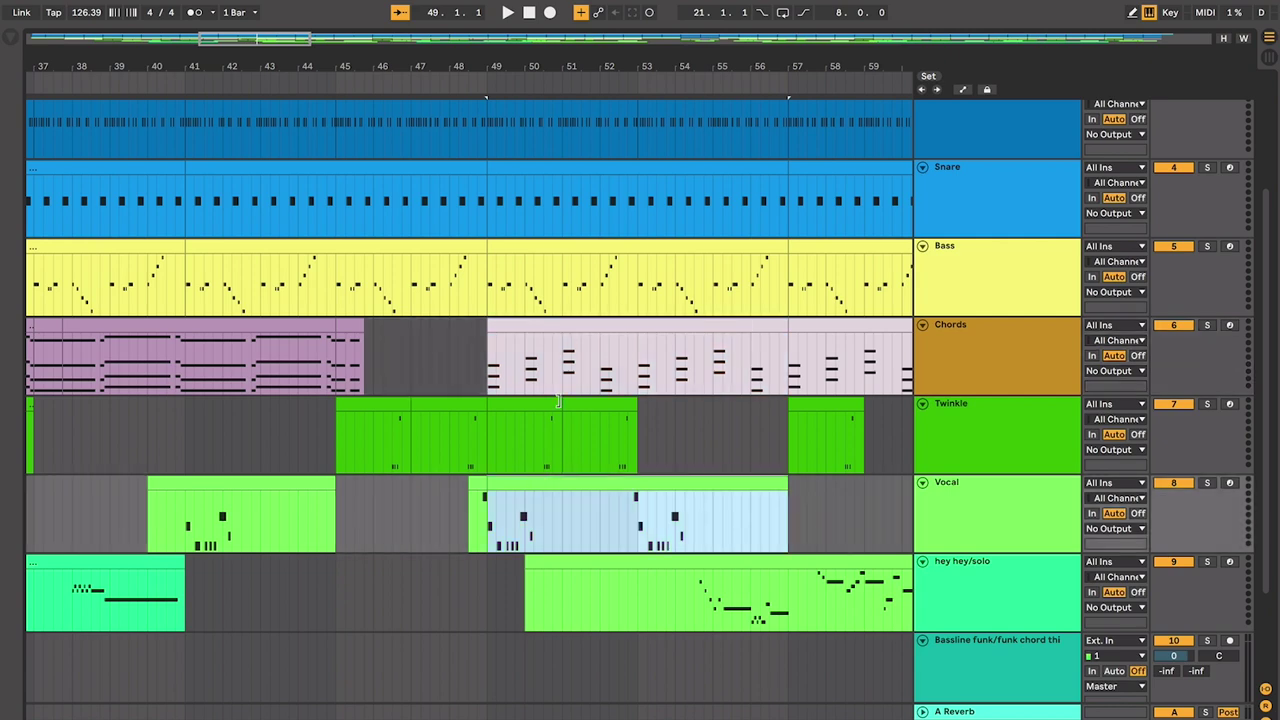
scroll(608, 406, down, 5)
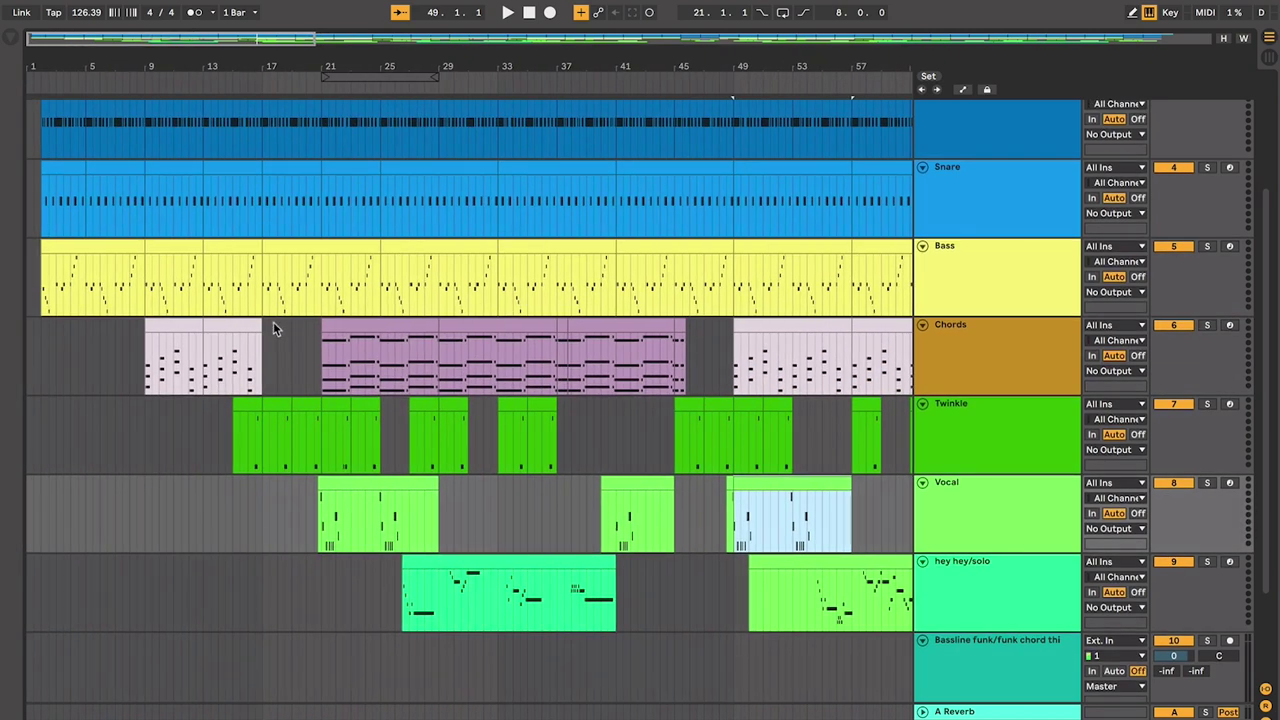
click(240, 323)
click(180, 329)
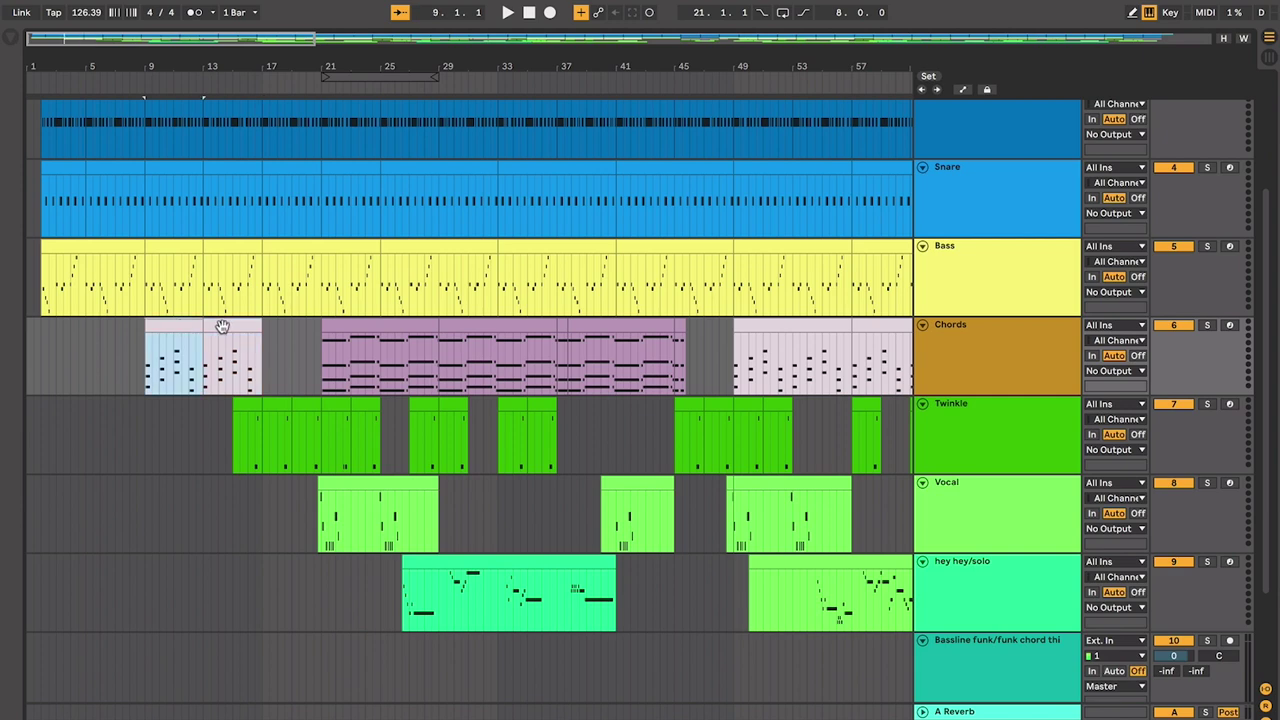
click(220, 326)
click(255, 440)
click(334, 482)
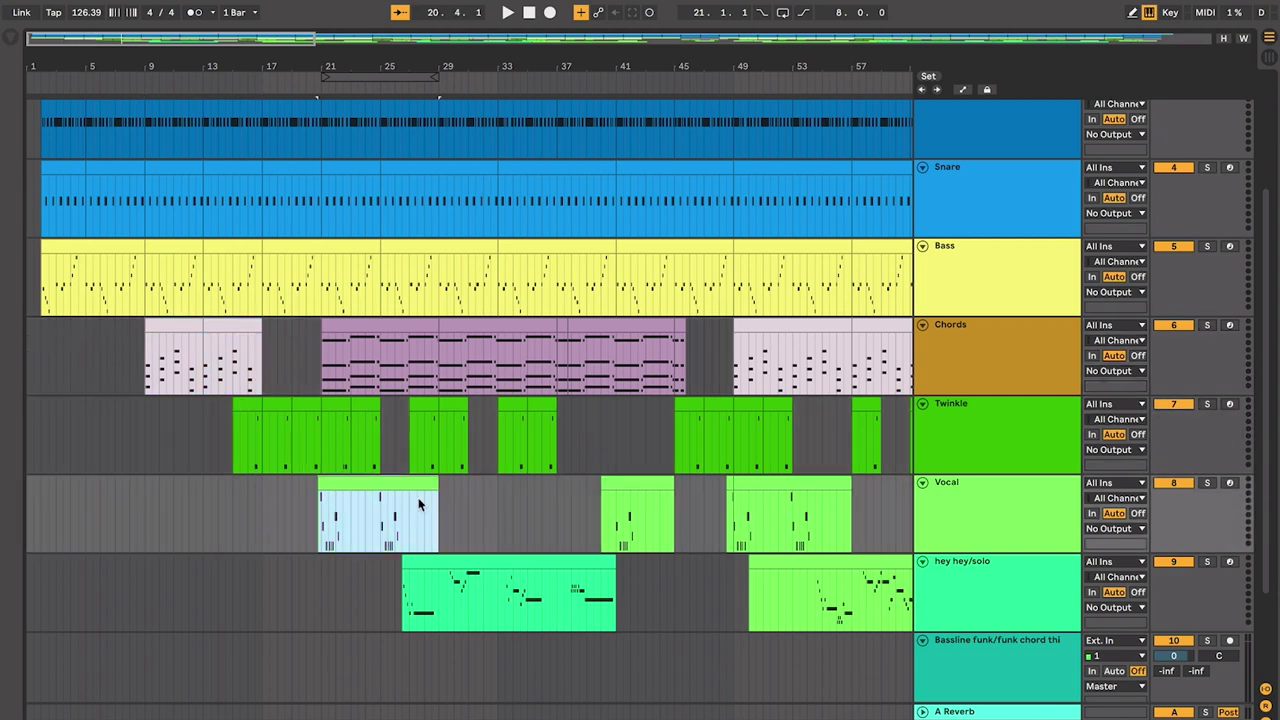
- Examine how the Vocal clip around bars 49 to 57 overlaps the Twinkle ending at bar 53 and the second solo
scroll(420, 497, right, 2)
click(743, 532)
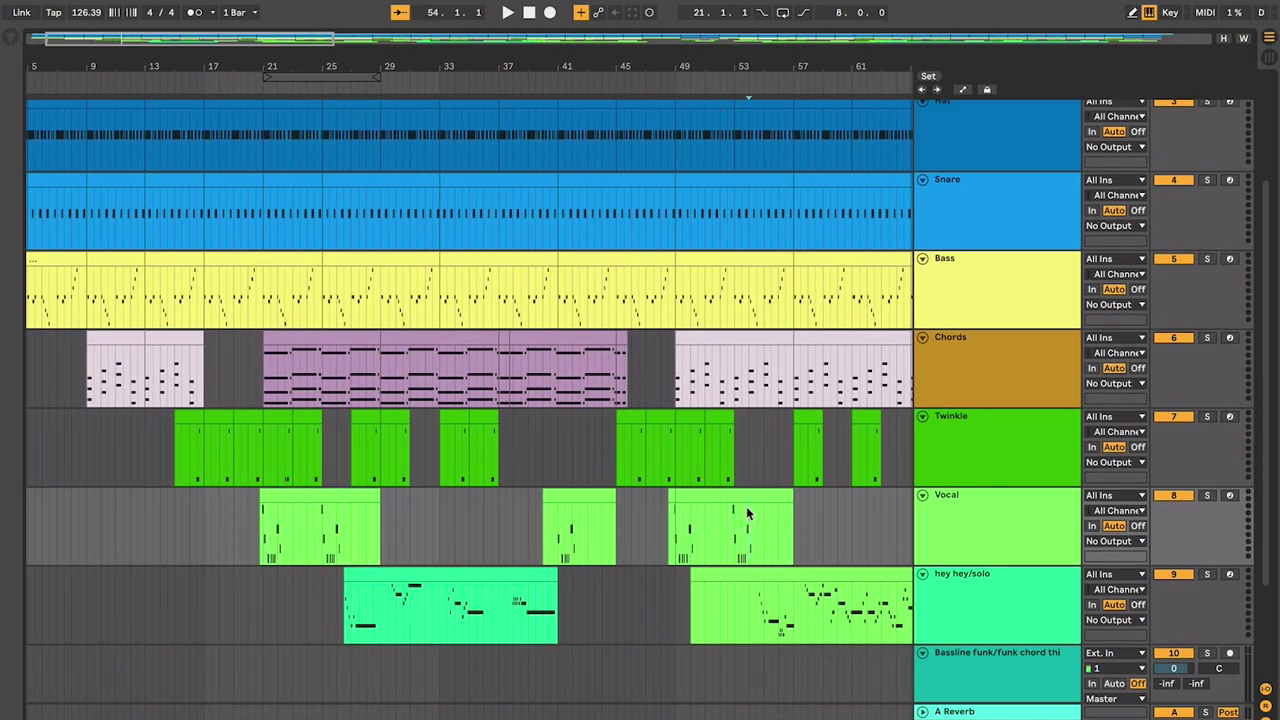
scroll(746, 506, up, 3)
scroll(680, 499, up, 2)
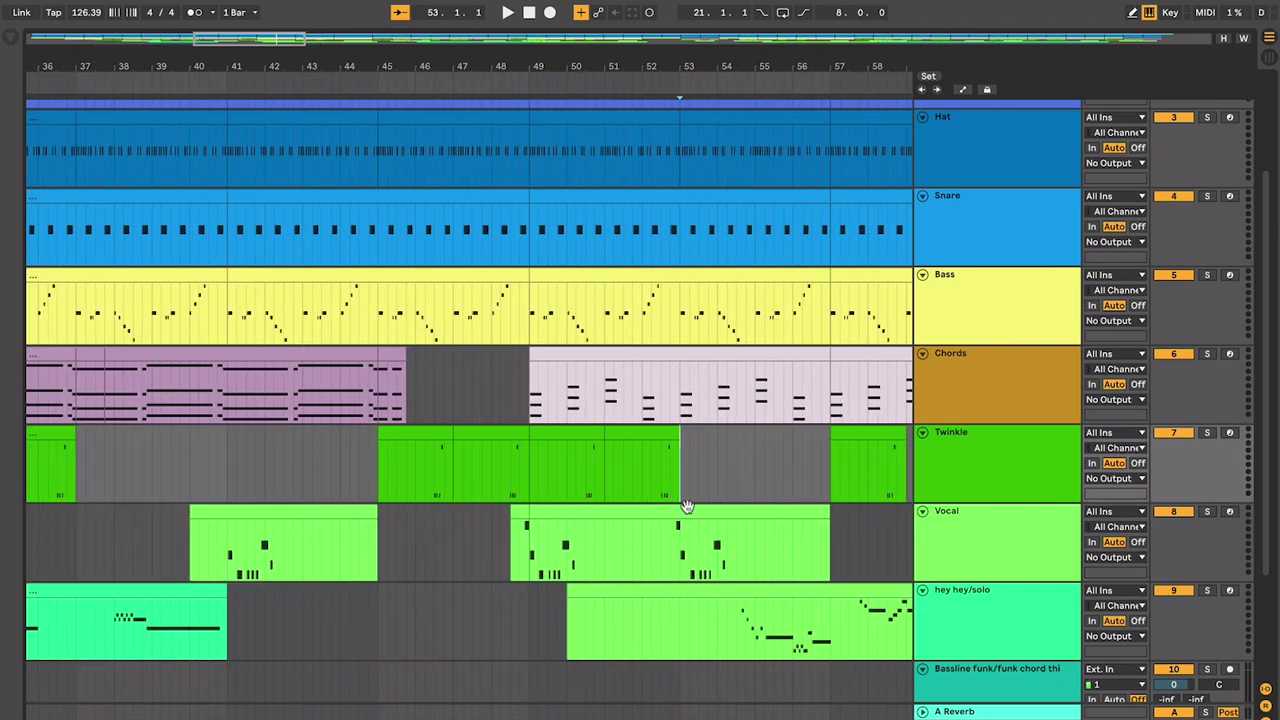
click(695, 517)
scroll(591, 516, right, 3)
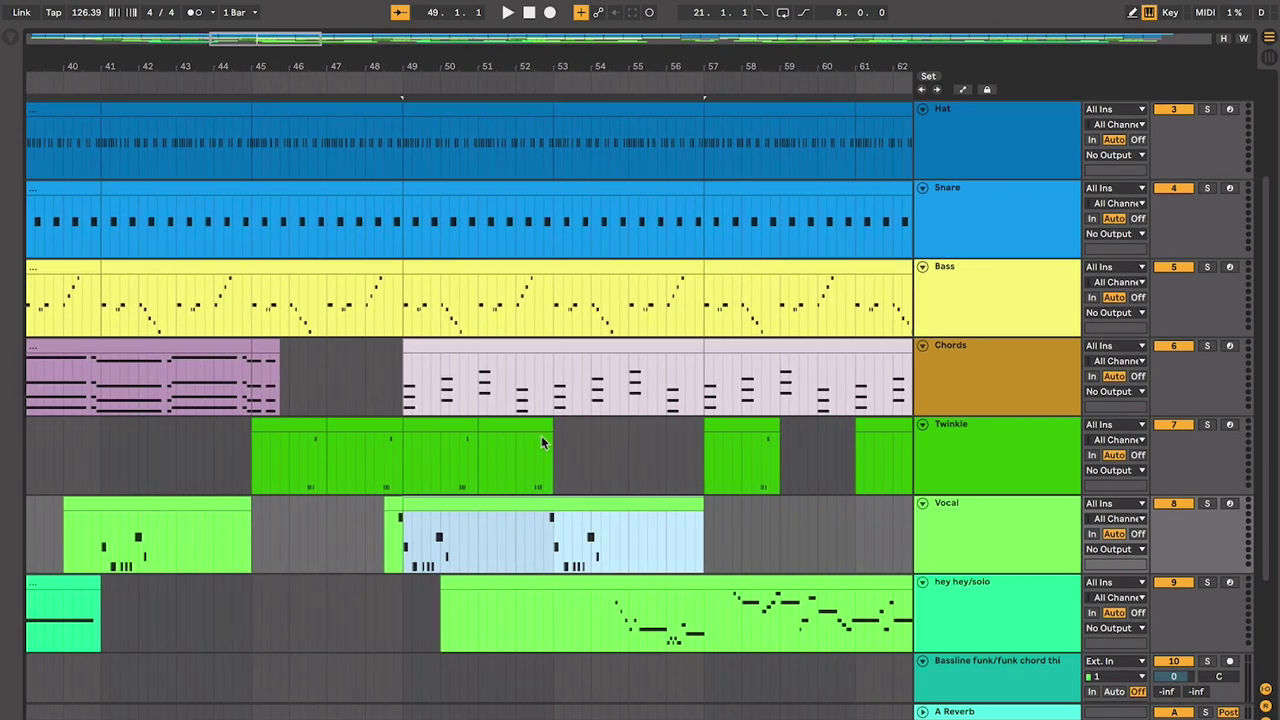
scroll(542, 442, right, 1)
click(578, 551)
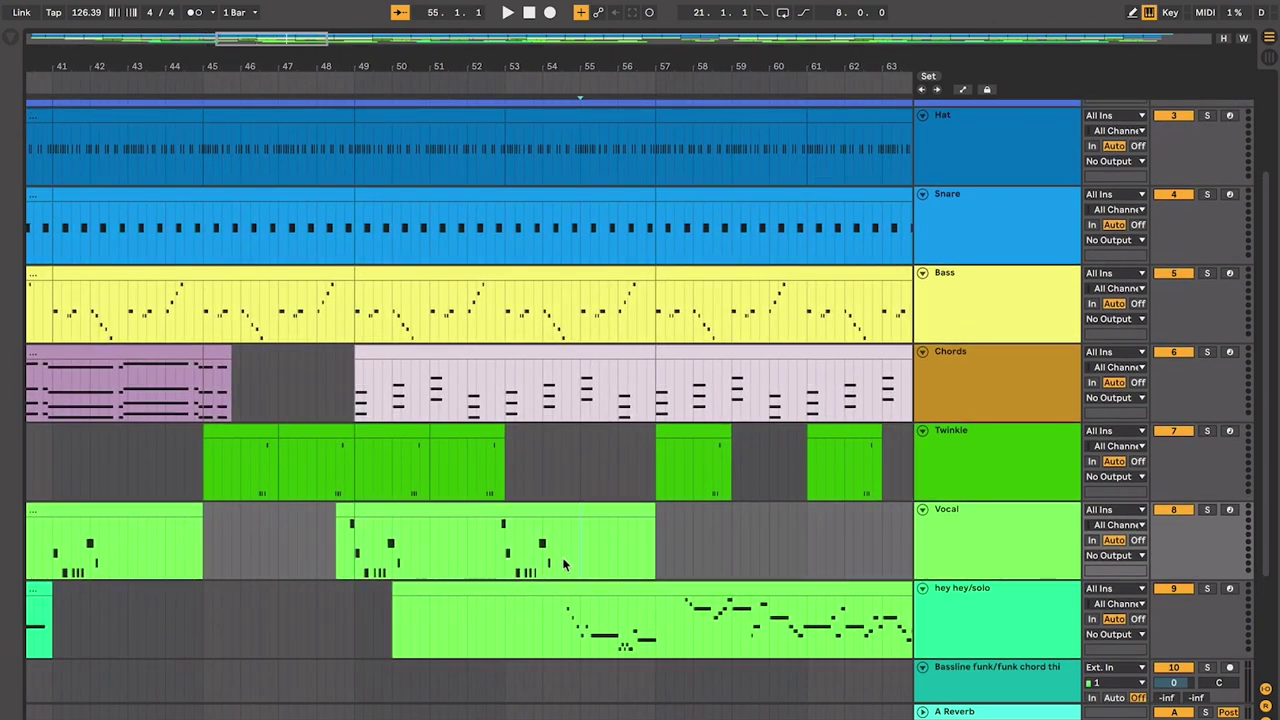
scroll(562, 565, right, 1)
- Play the arrangement from bar 54.2 through bar 68, following the second solo line to the next Vocal clip
click(551, 566)
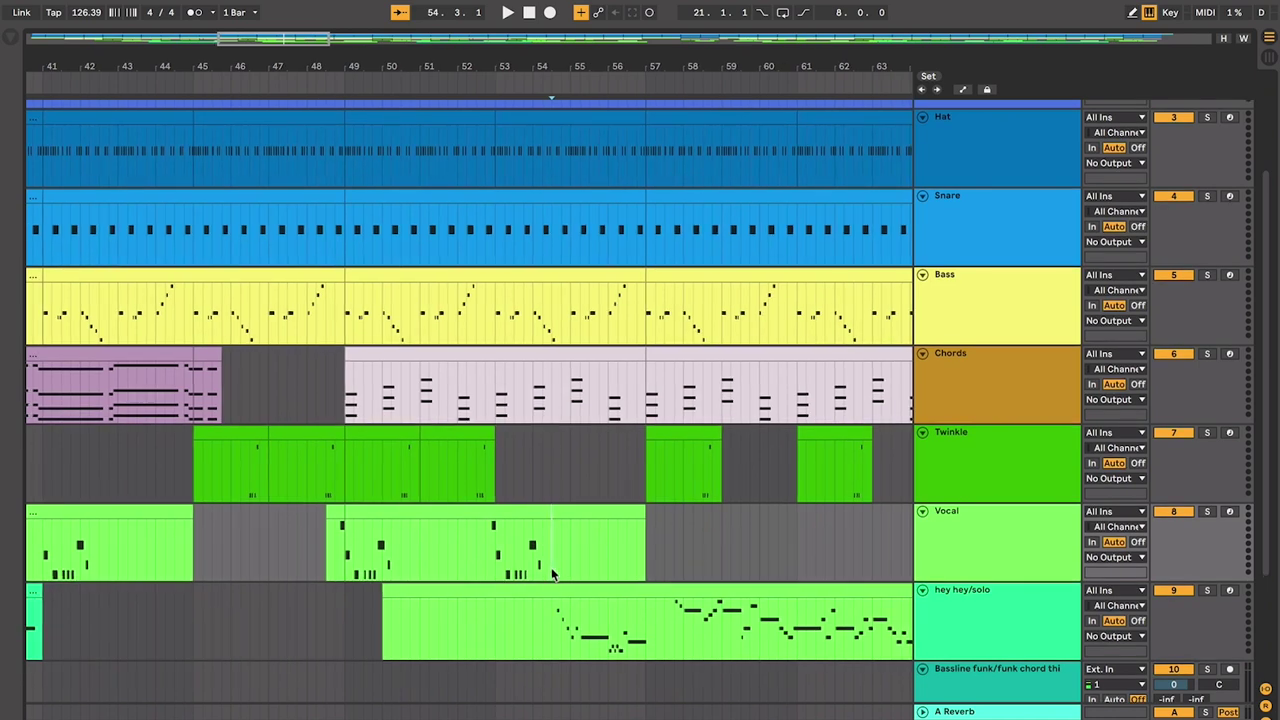
scroll(547, 553, right, 2)
scroll(547, 553, down, 1)
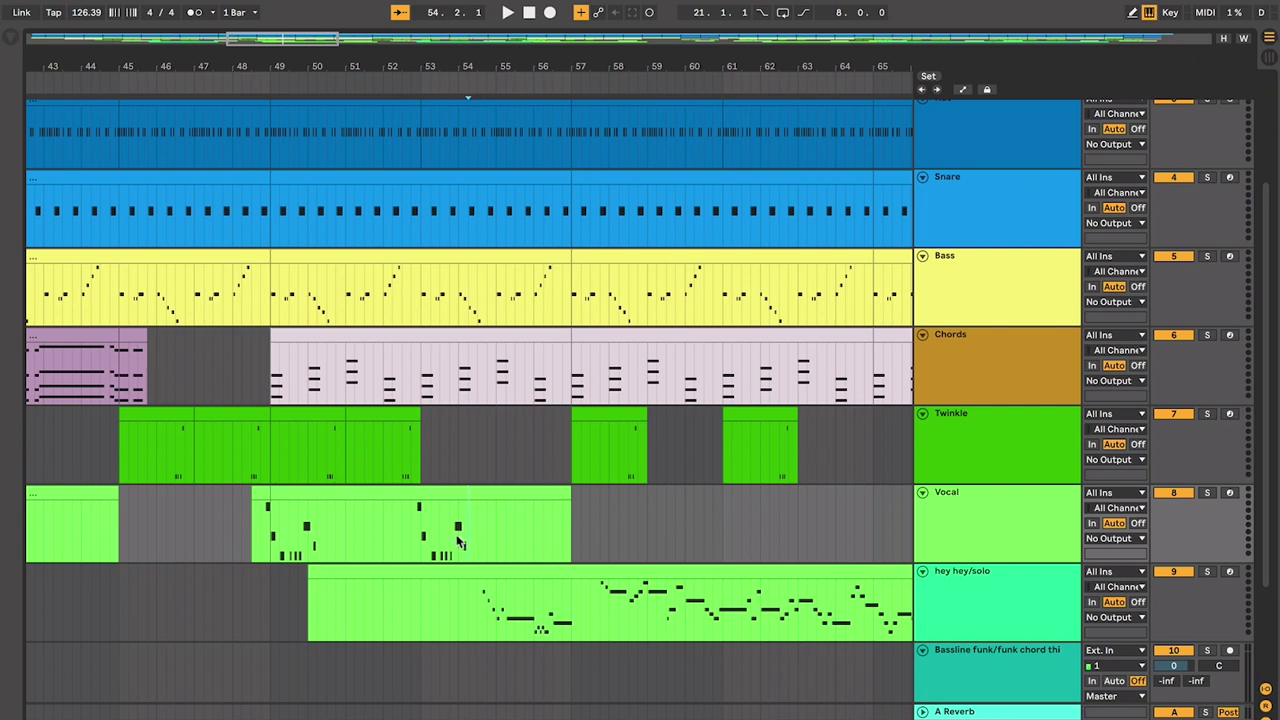
key(space)
scroll(458, 541, up, 4)
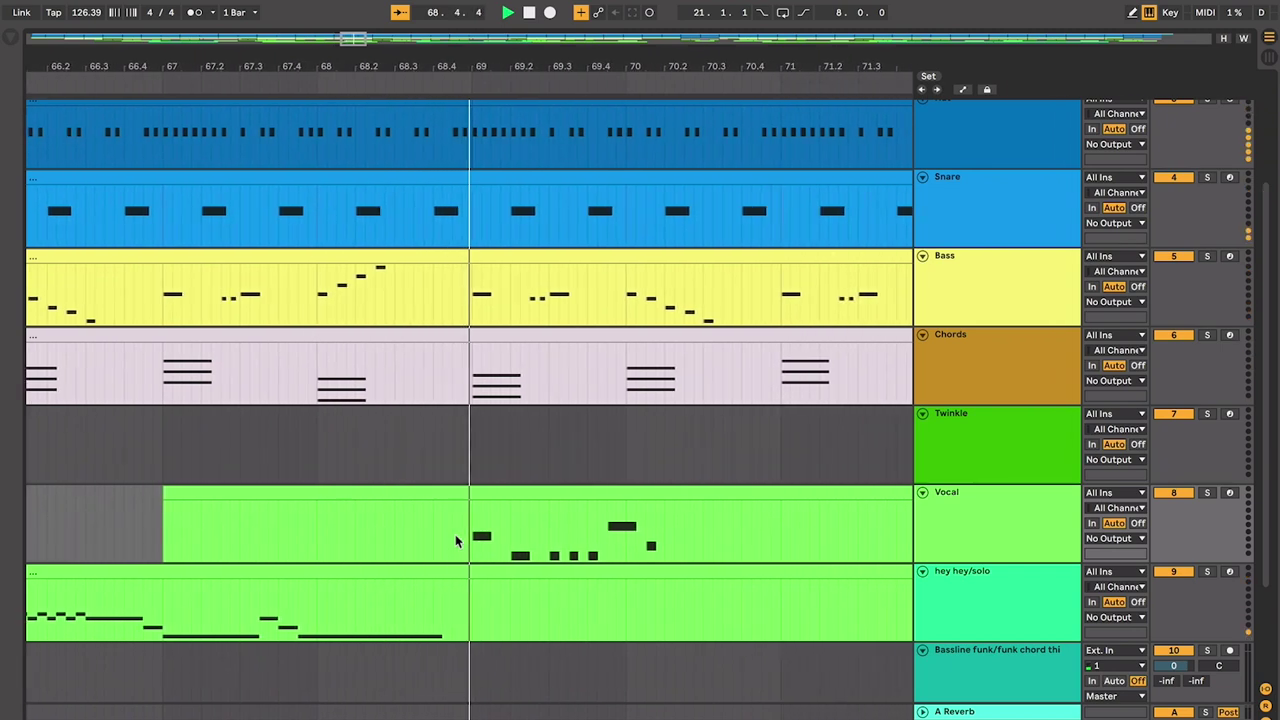
- Survey the sections between bars 41 and 97 while playback continues to the end of the chord section at bar 73
scroll(455, 540, down, 10)
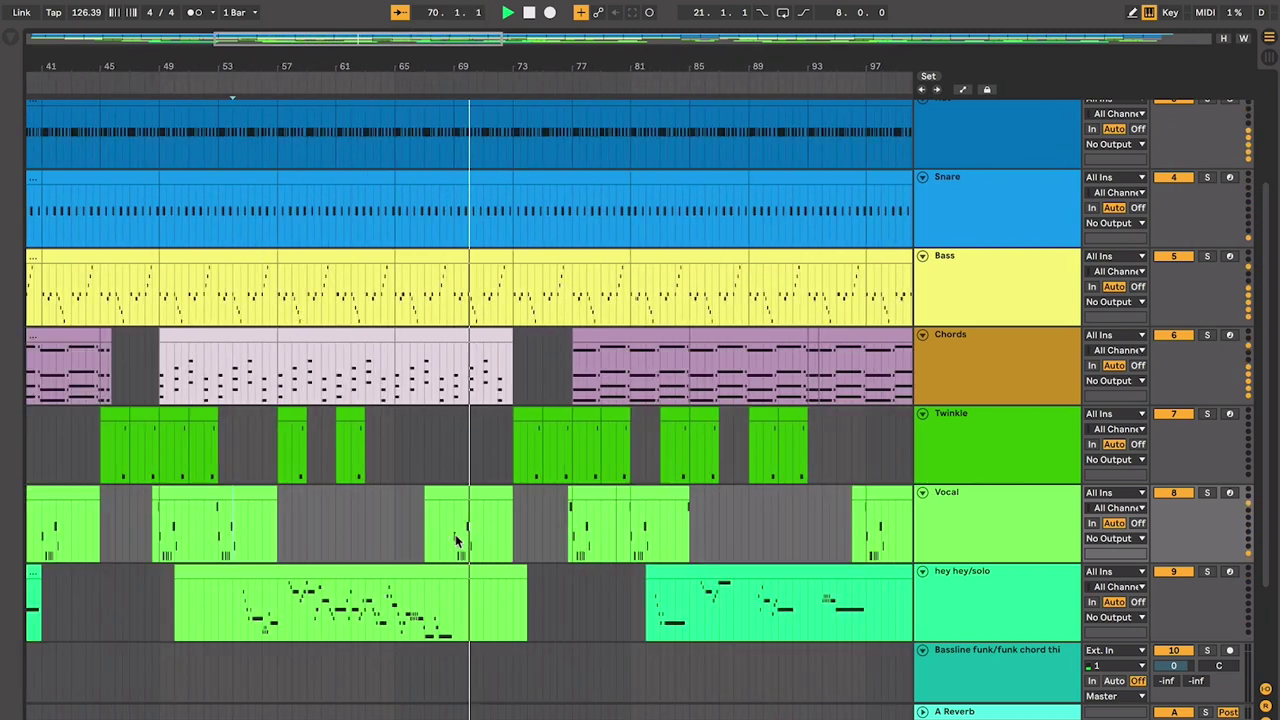
scroll(455, 540, left, 2)
scroll(455, 540, up, 1)
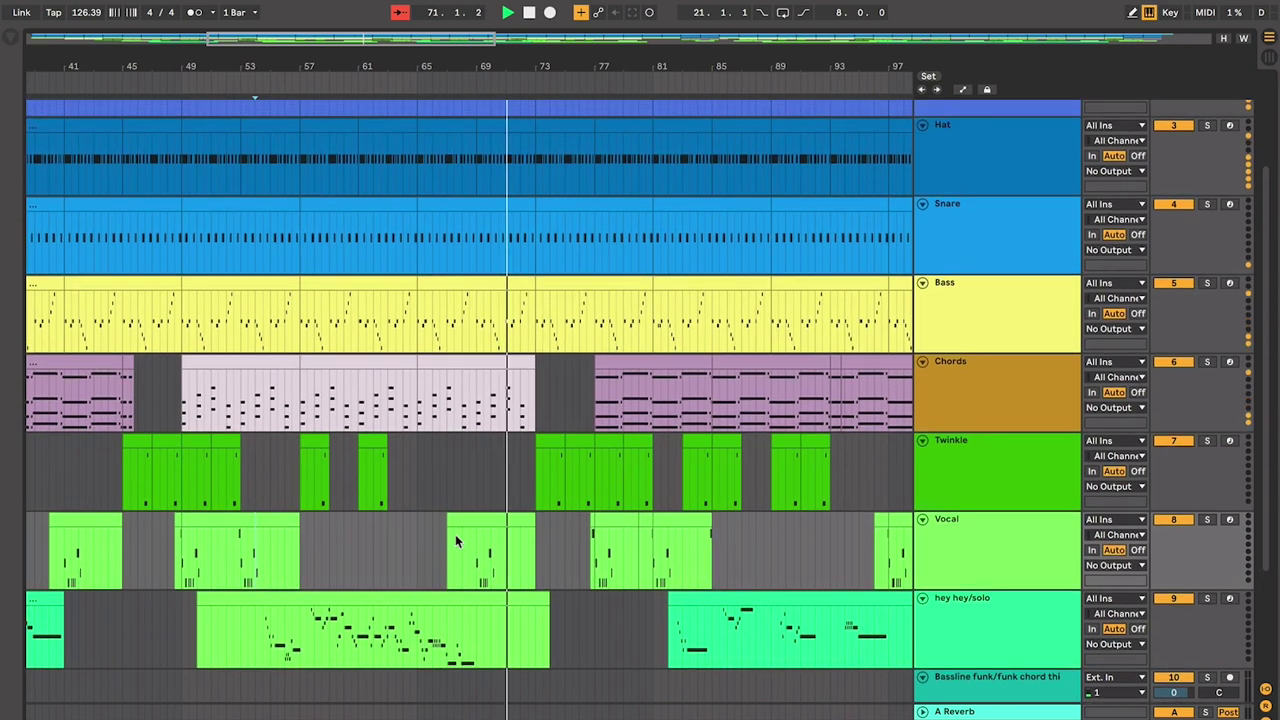
scroll(455, 533, up, 6)
key(super+alt+b)
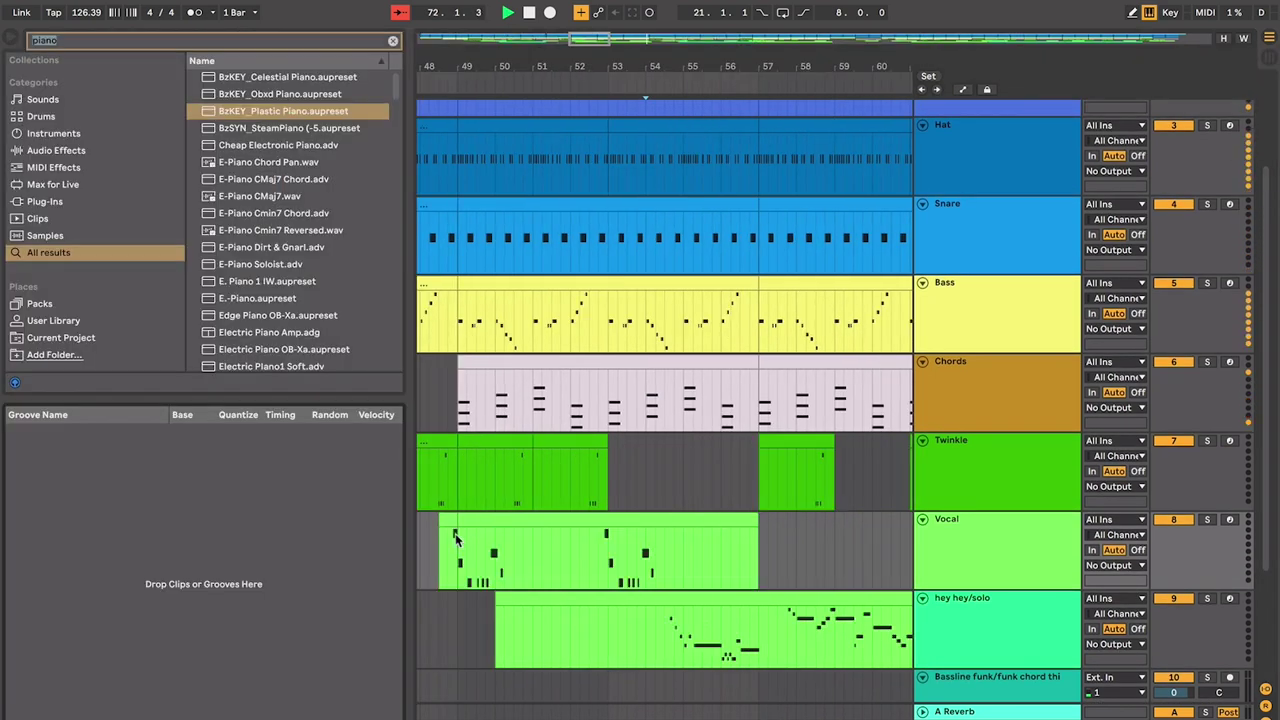
key(super+alt+b)
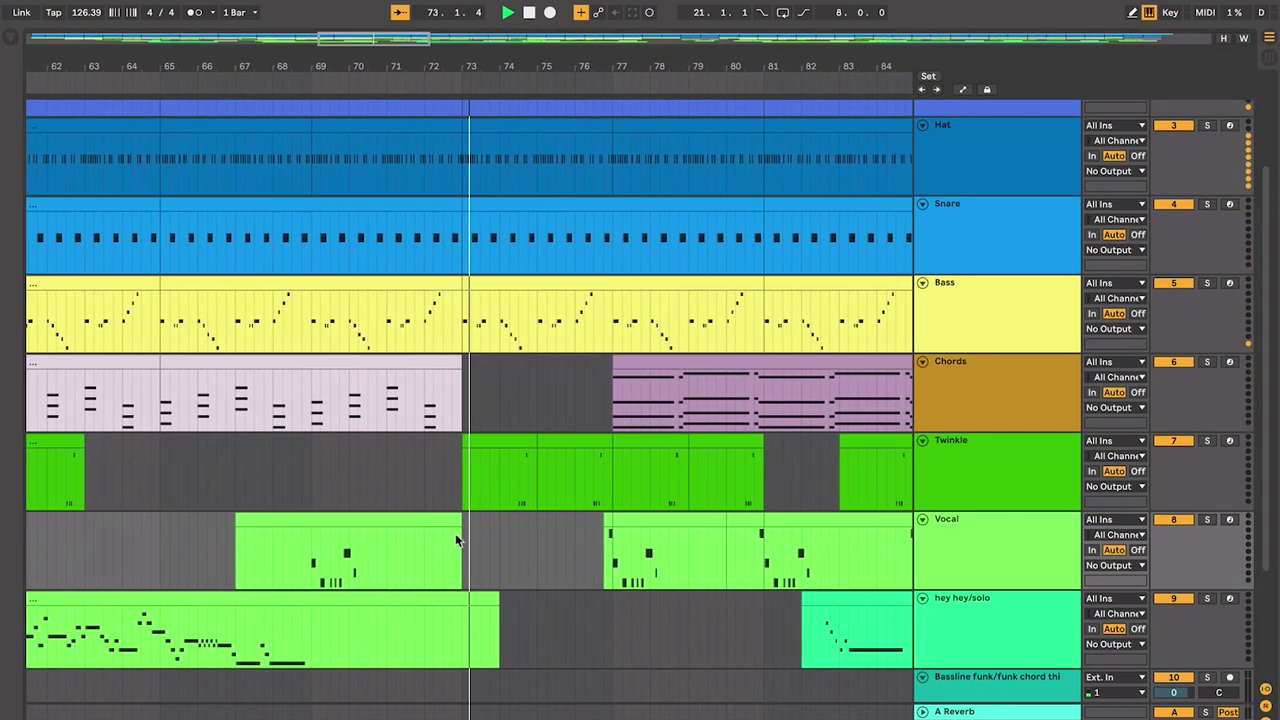
- Compare the section spanning bars 49 to 73 with the earlier one around bars 24 to 45 across the melodic tracks
scroll(455, 540, down, 4)
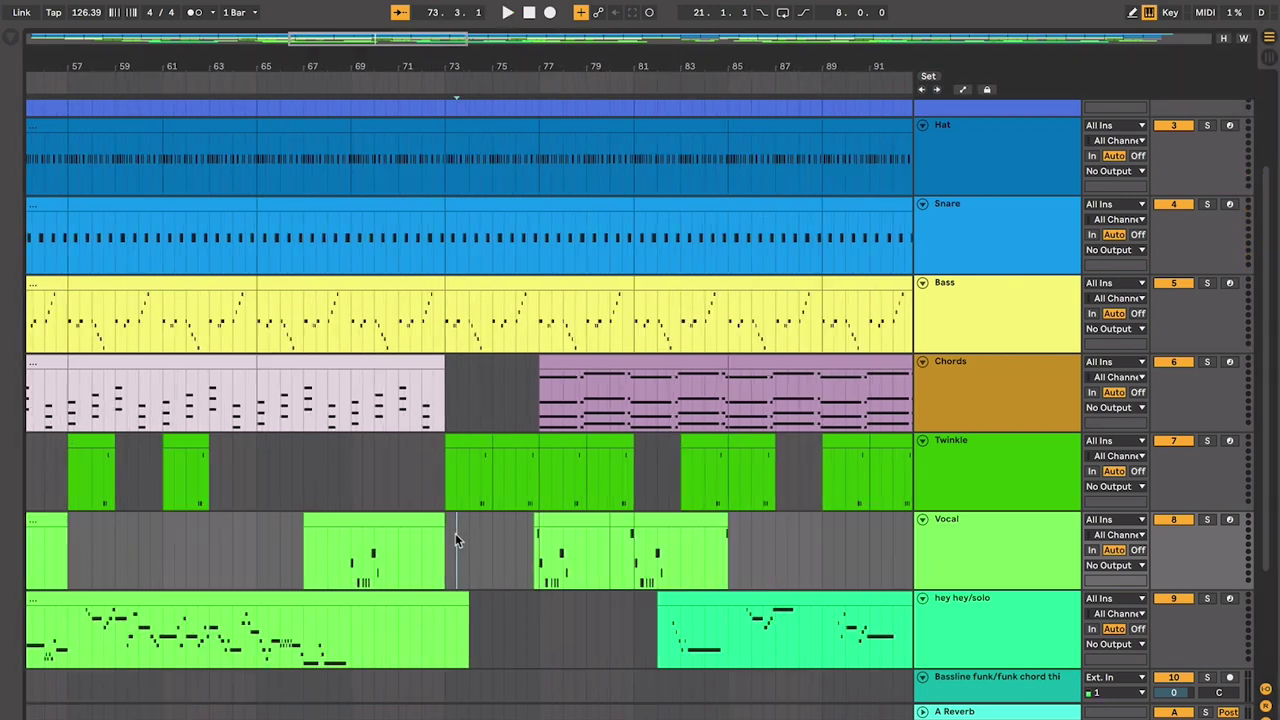
scroll(455, 540, down, 6)
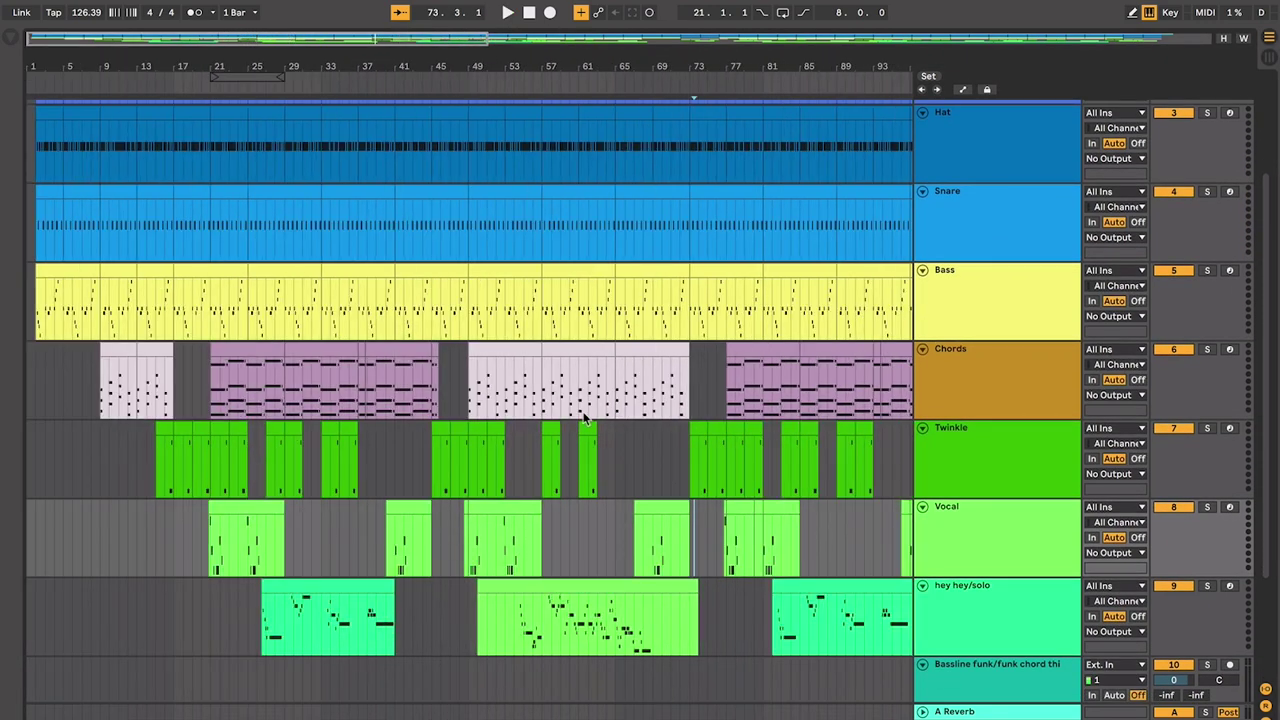
drag(471, 286, 680, 640)
mouse_move(436, 311)
mouse_down()
mouse_move(239, 496)
mouse_move(262, 560)
mouse_up()
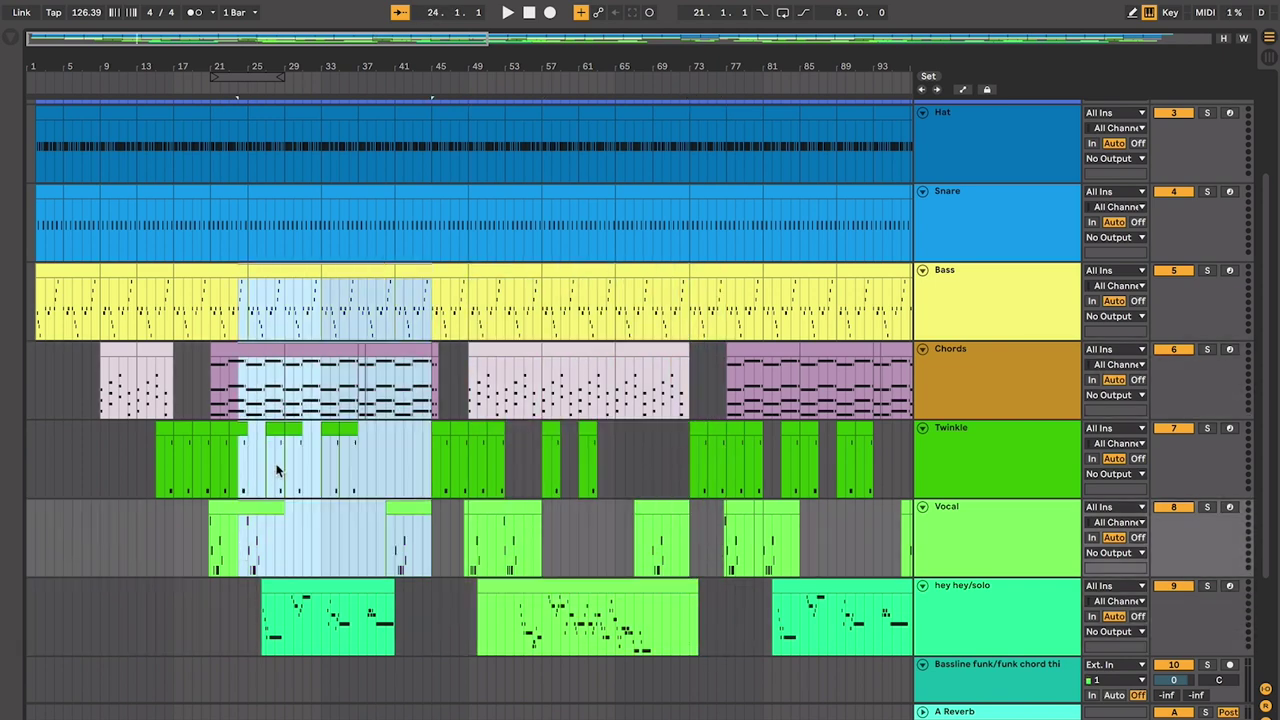
- Trace the first cycle through the chords at bar 21, the first solo clip and the Vocal clip at bar 40
click(274, 460)
click(229, 349)
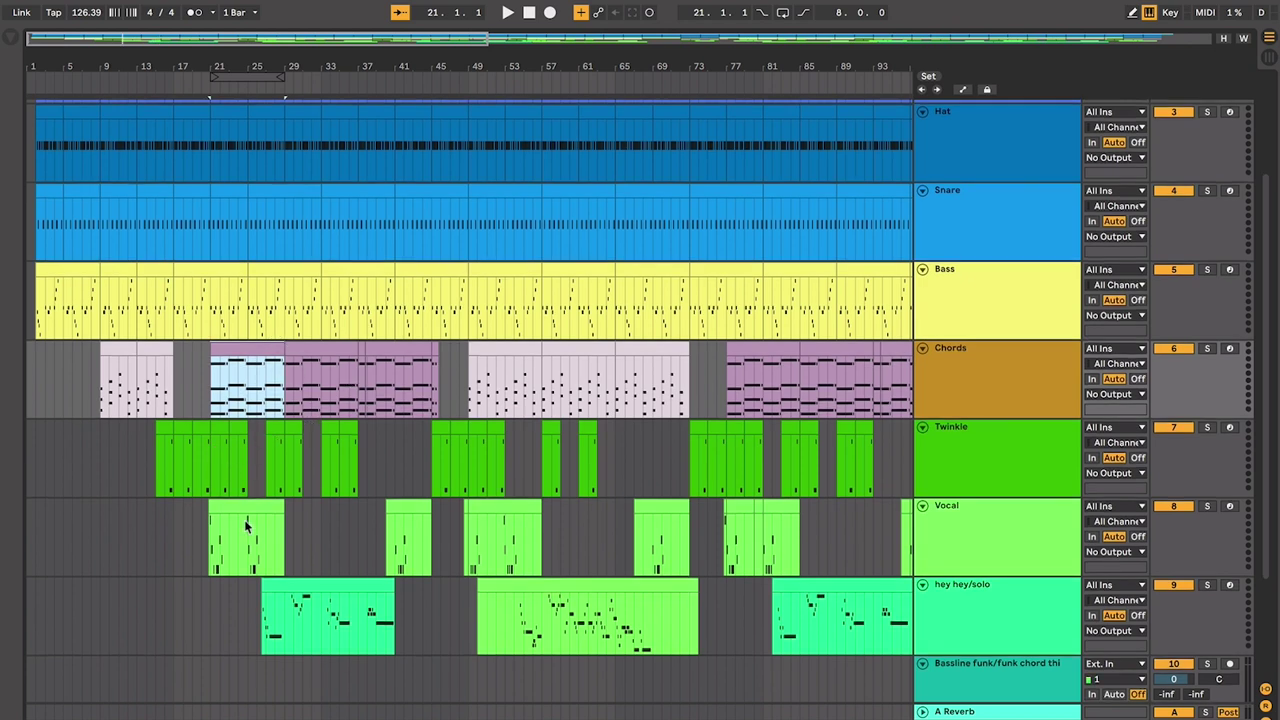
click(303, 600)
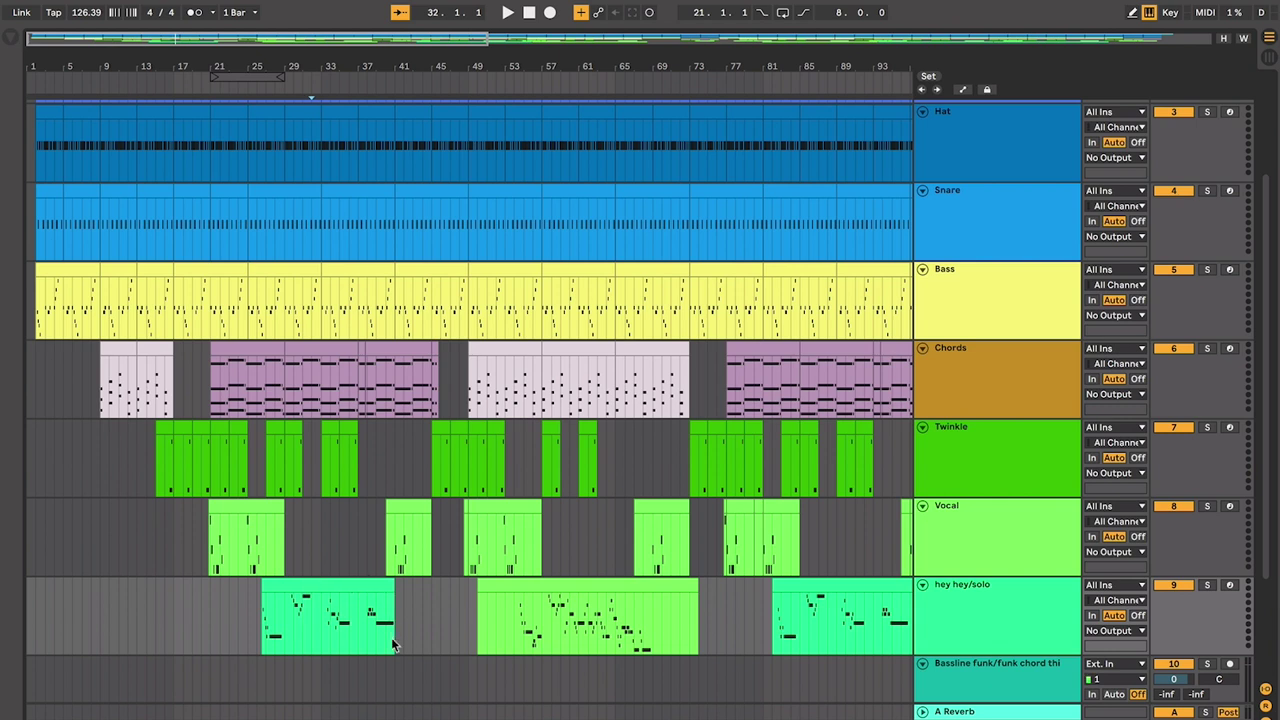
click(405, 502)
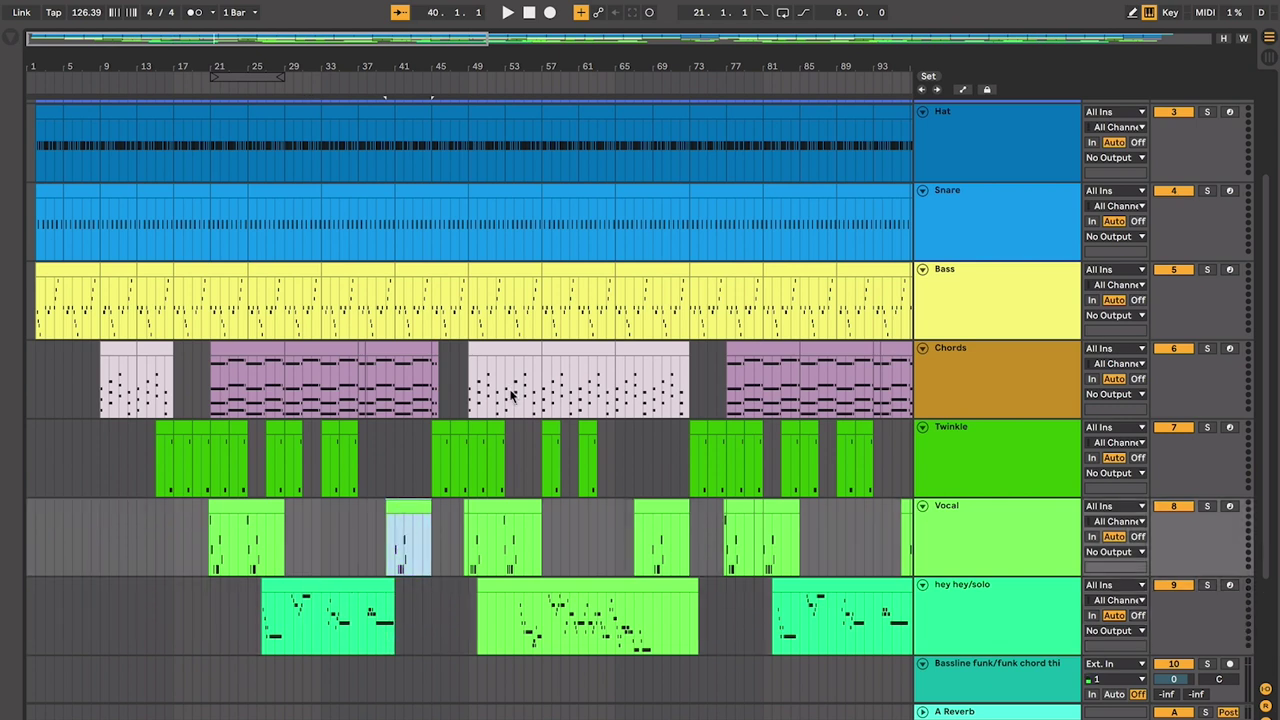
- Trace the second cycle through the chords and Vocal clip at bar 49, the solo at bar 50 and the Vocal clip at bar 67
click(515, 349)
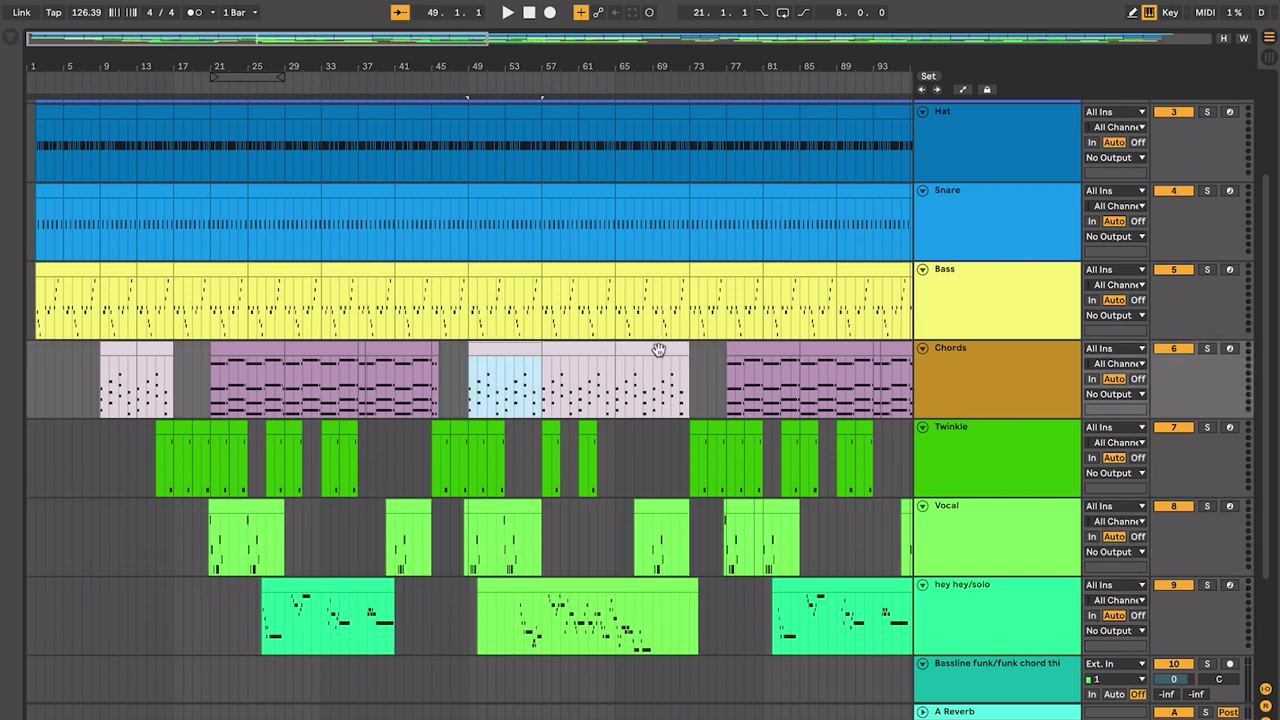
click(475, 512)
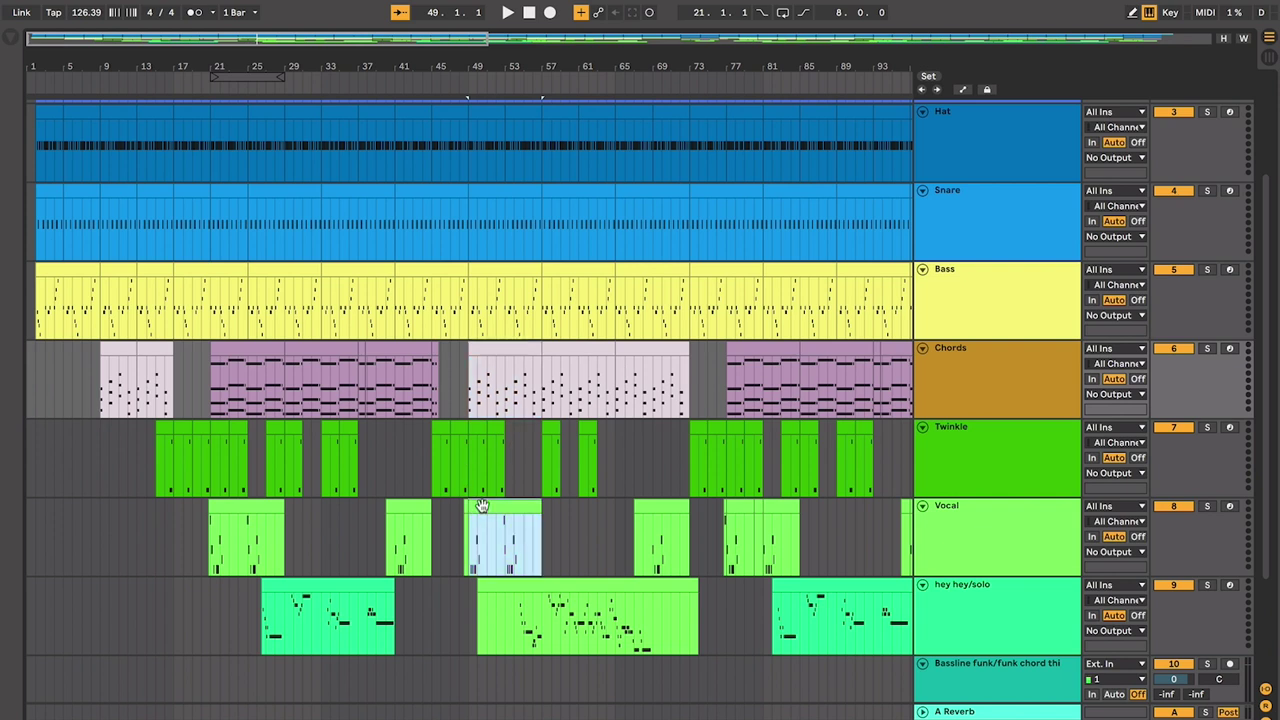
click(533, 589)
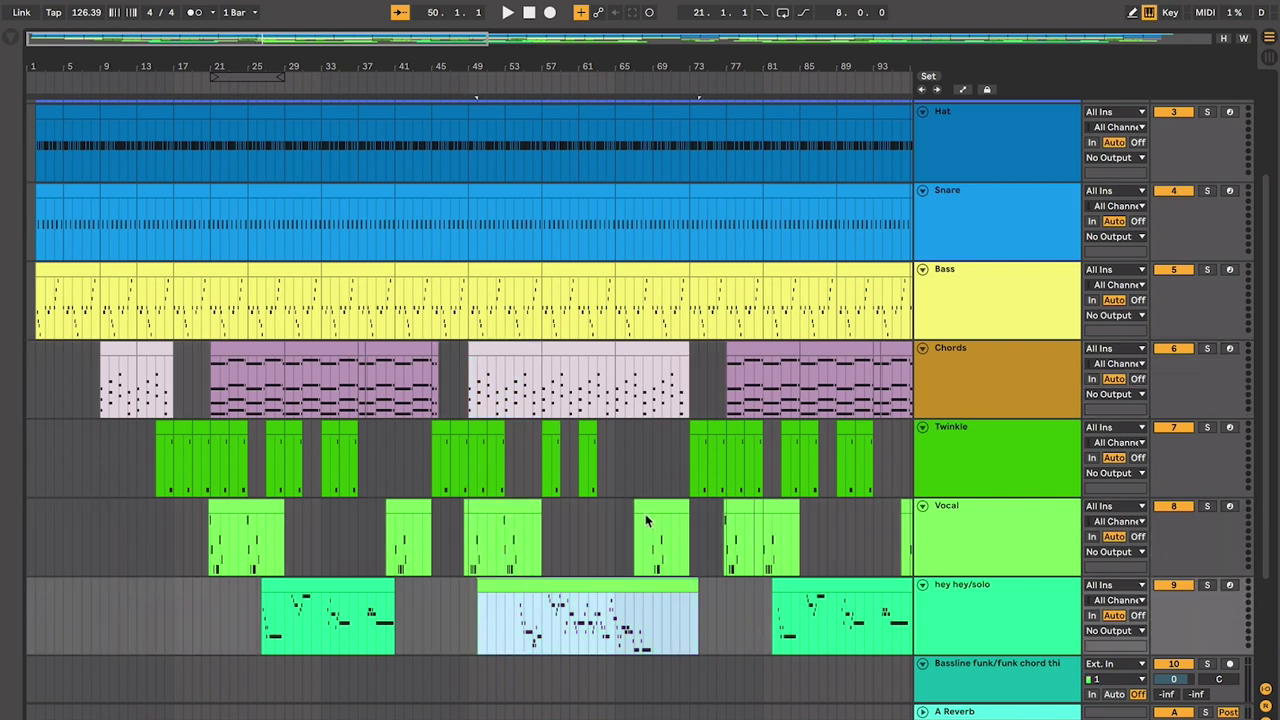
click(596, 399)
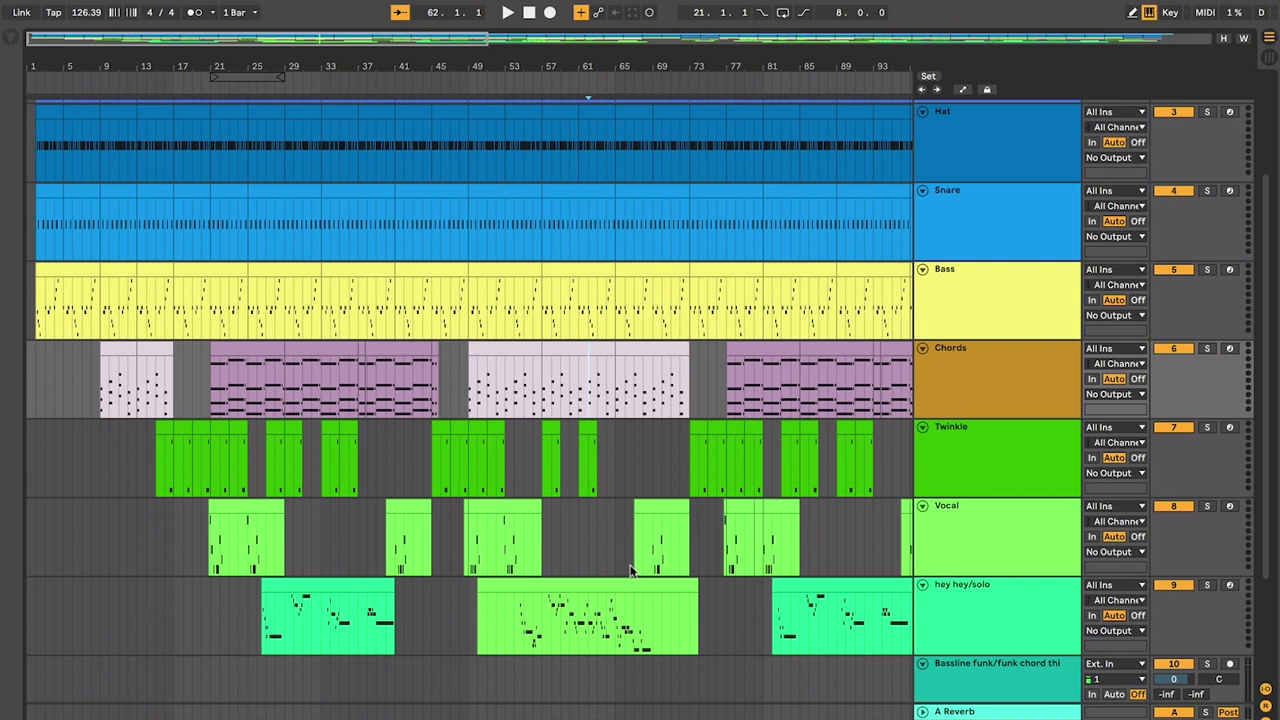
click(648, 611)
click(665, 507)
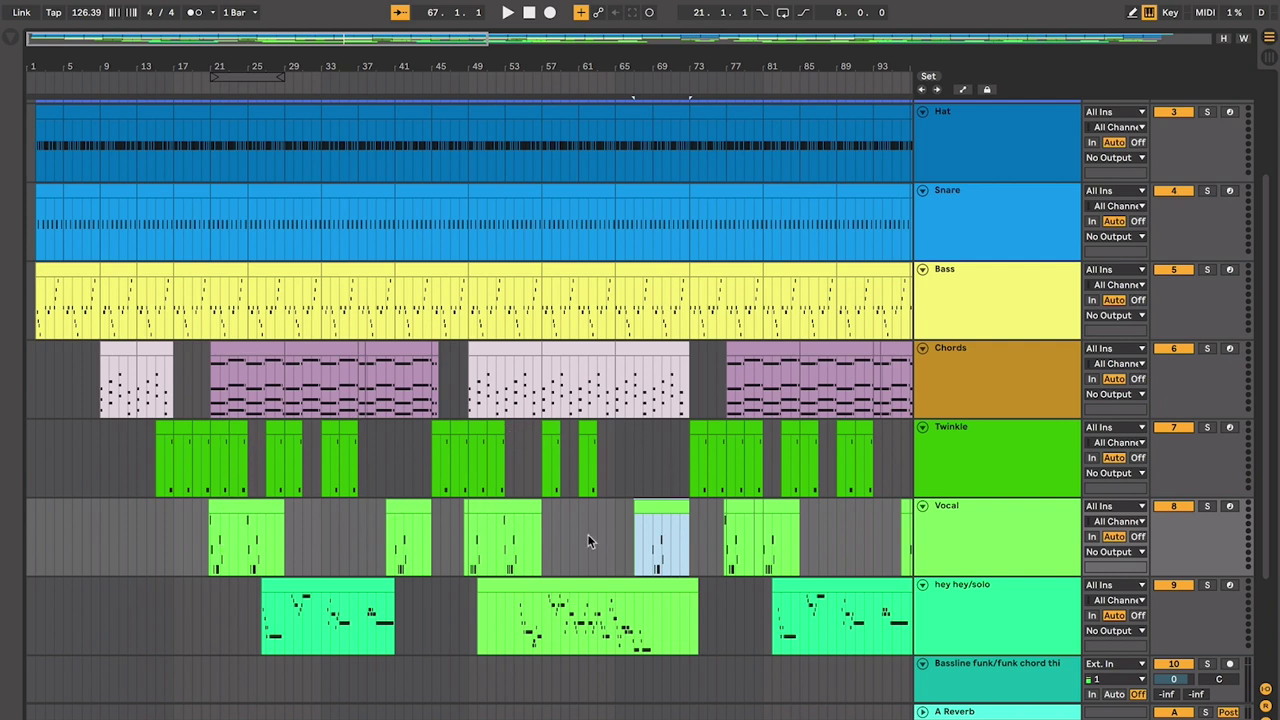
- Compare the chords at bar 29 and the first solo clip with the second solo clip at bar 50
scroll(588, 541, right, 2)
scroll(588, 541, up, 1)
scroll(553, 572, left, 2)
scroll(553, 572, up, 2)
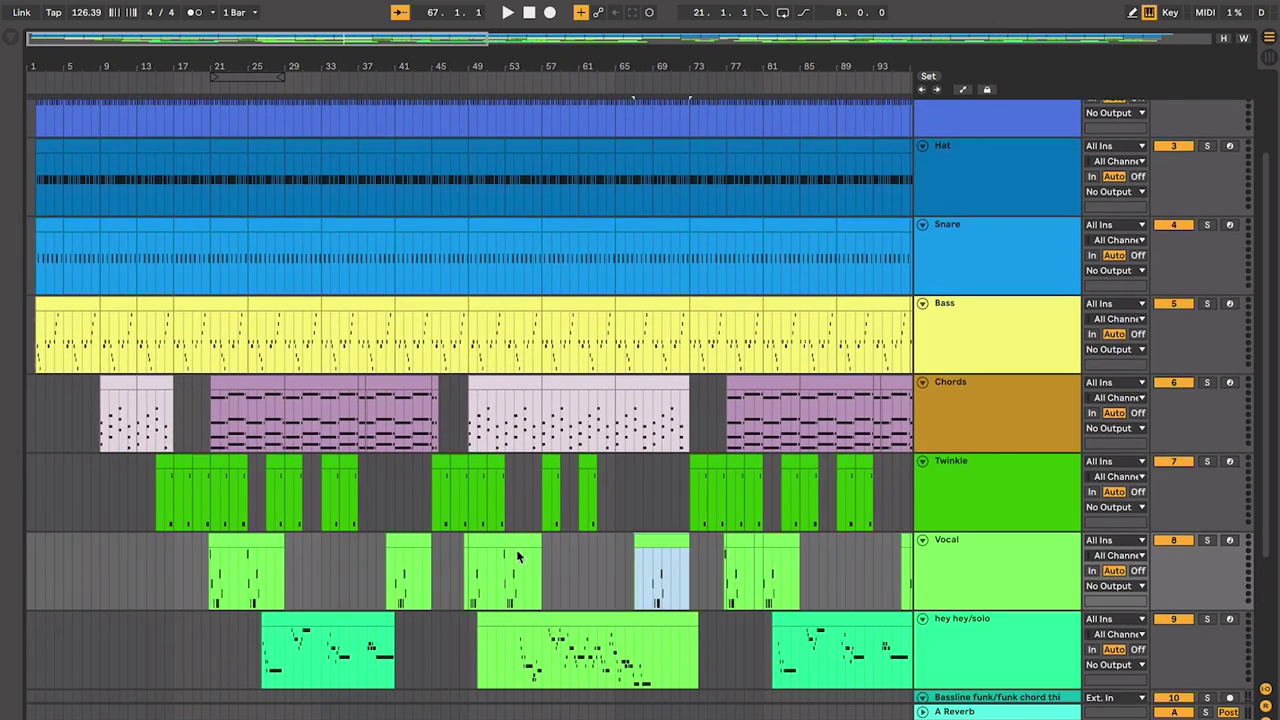
click(317, 385)
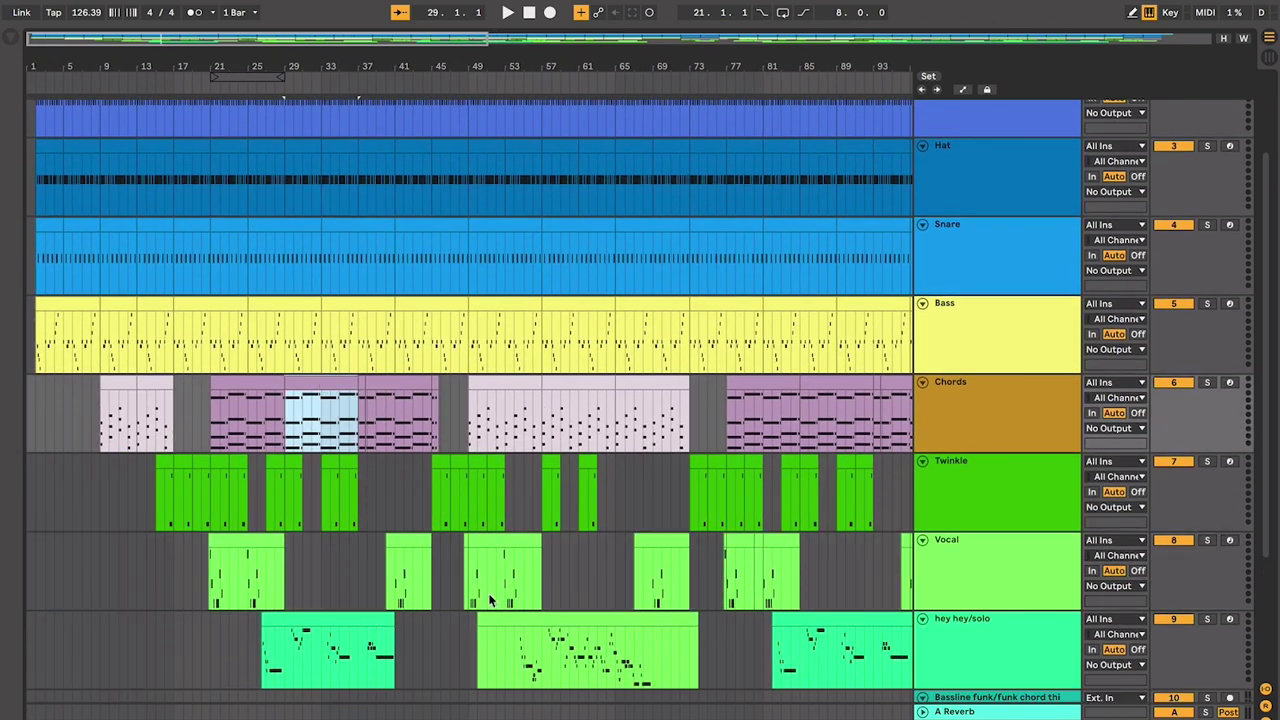
click(343, 612)
click(520, 618)
- Examine the second solo clip, bars 50 to 74, against the surrounding chord, Twinkle and Vocal clips
scroll(510, 630, right, 2)
scroll(510, 630, down, 1)
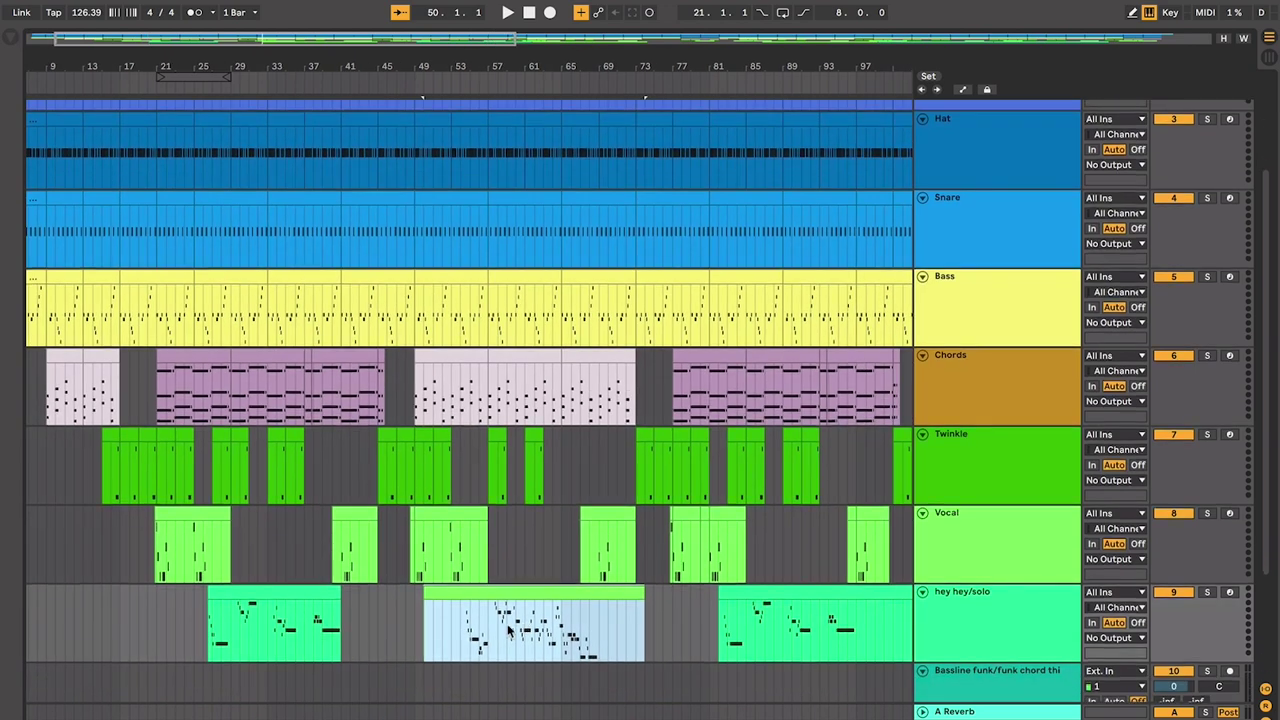
key(plus)
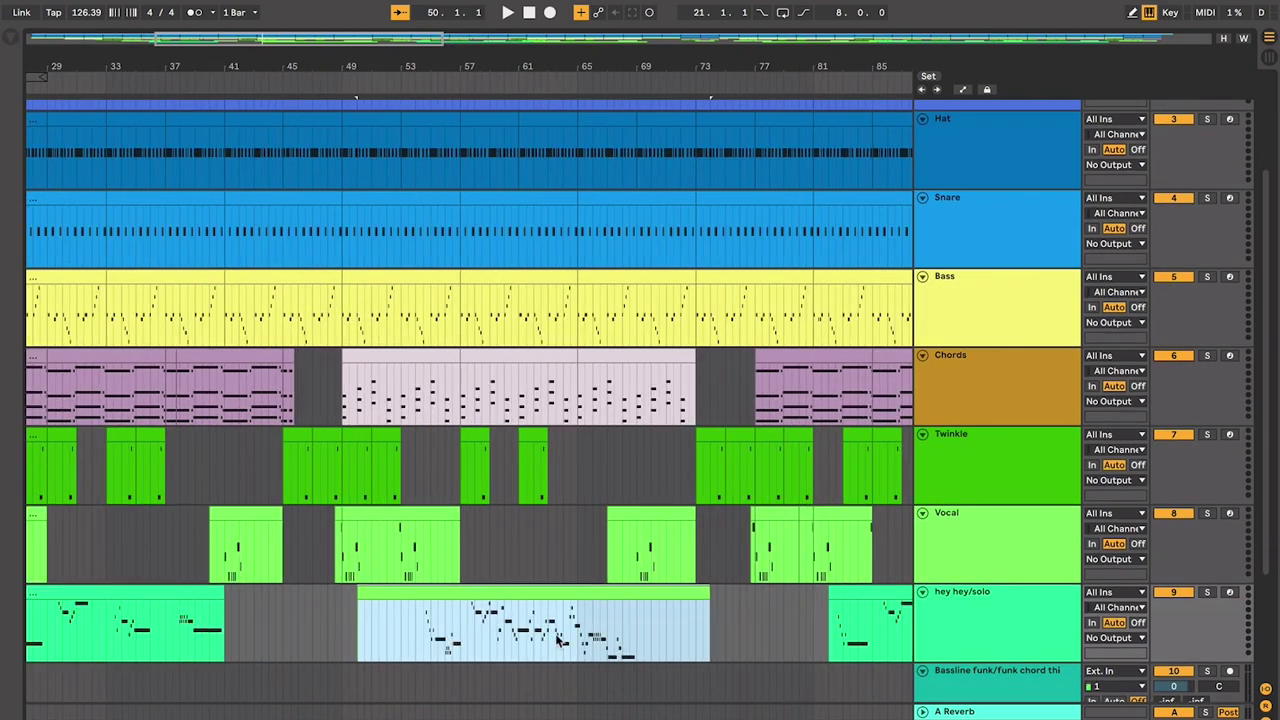
scroll(558, 640, down, 1)
scroll(460, 625, left, 2)
scroll(686, 597, right, 2)
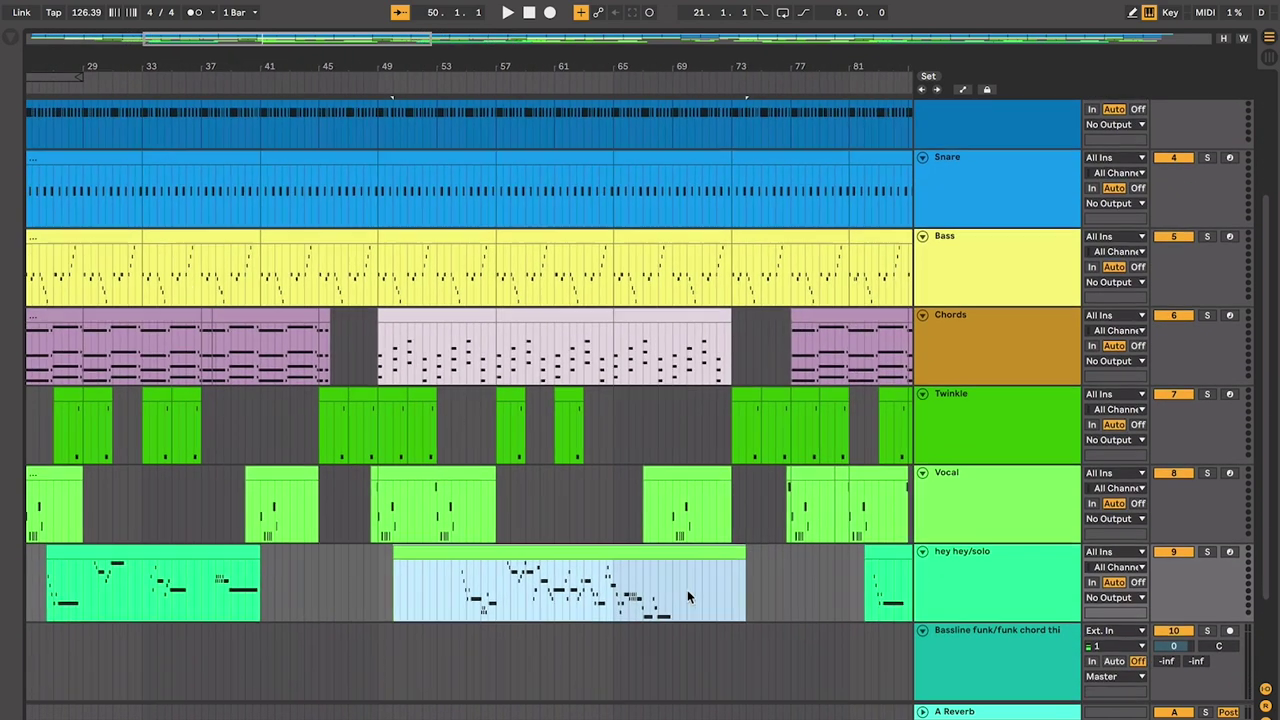
scroll(687, 597, up, 1)
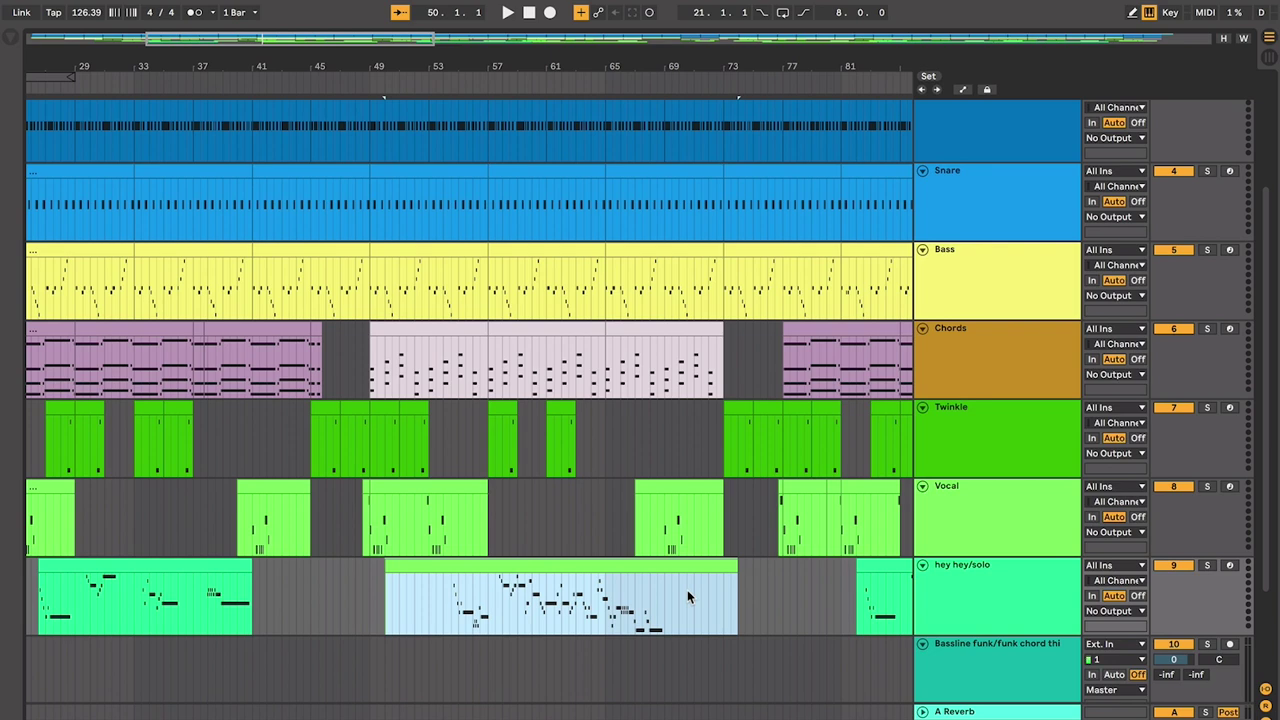
scroll(687, 589, up, 4)
scroll(687, 589, right, 1)
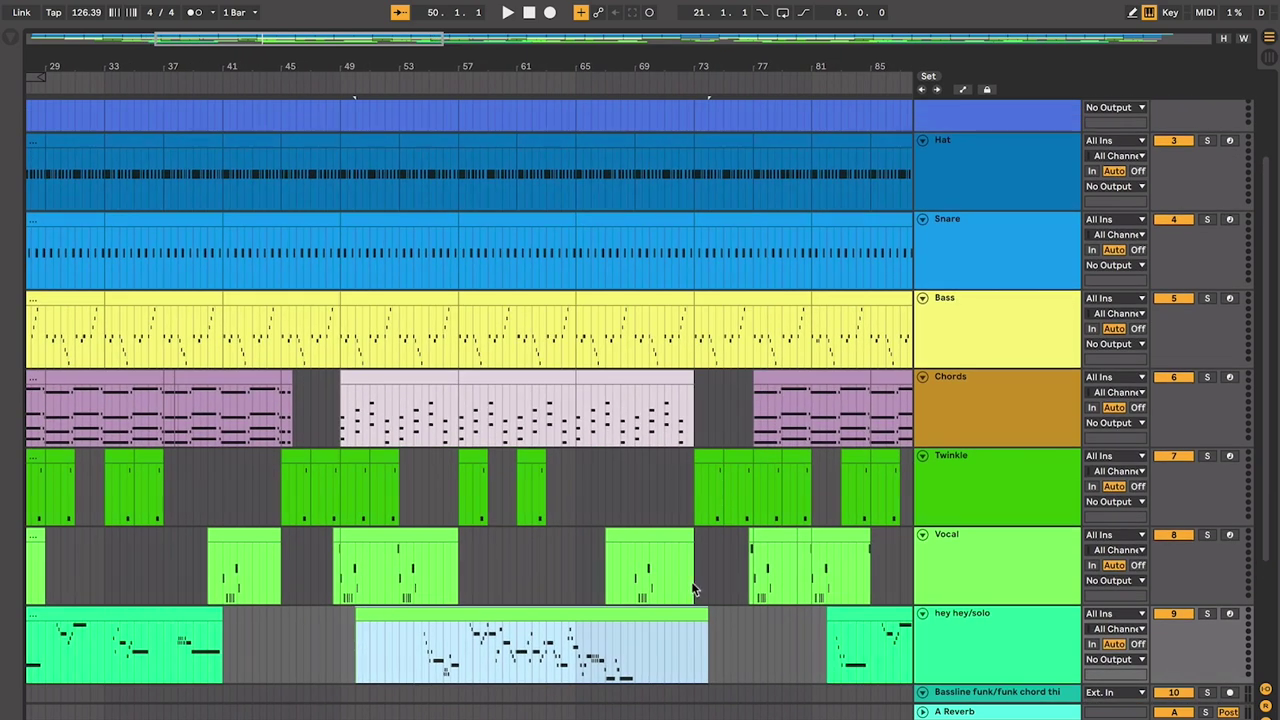
- Examine the transition after the Vocal clip ending at bar 73, covering the Twinkle entry and the chord gap at bars 73 to 75
click(687, 560)
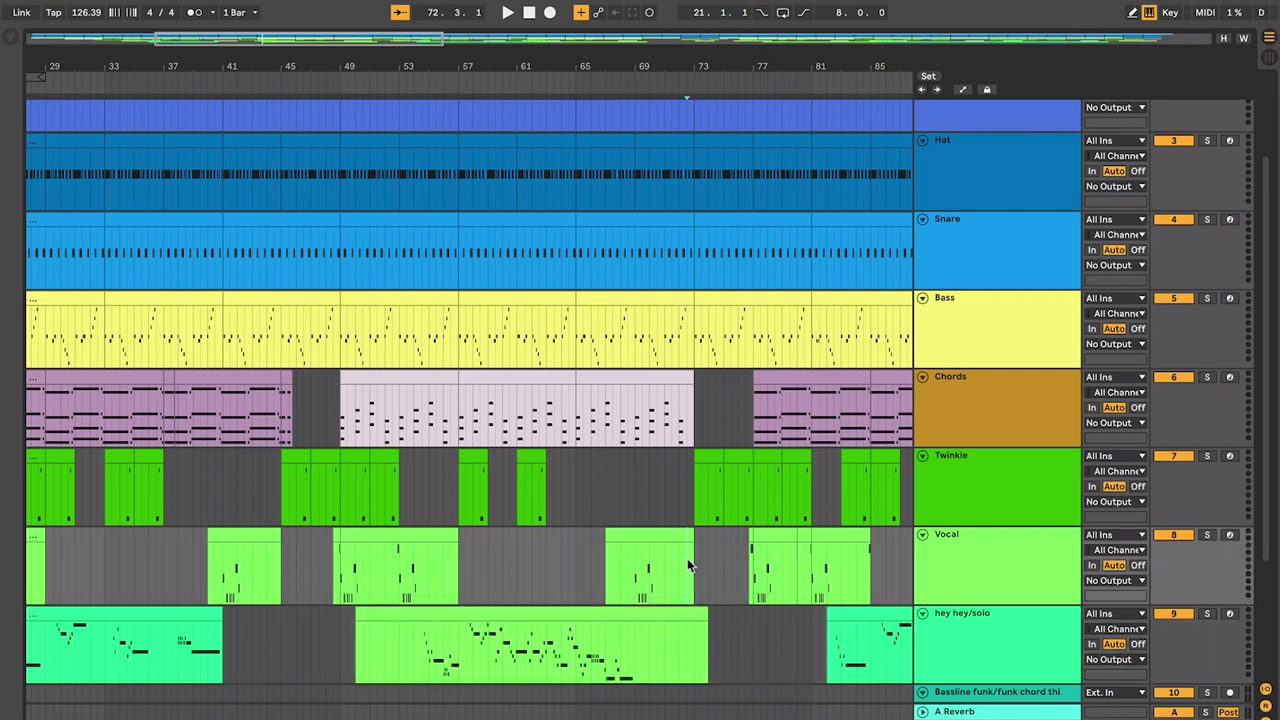
drag(698, 556, 738, 500)
click(738, 505)
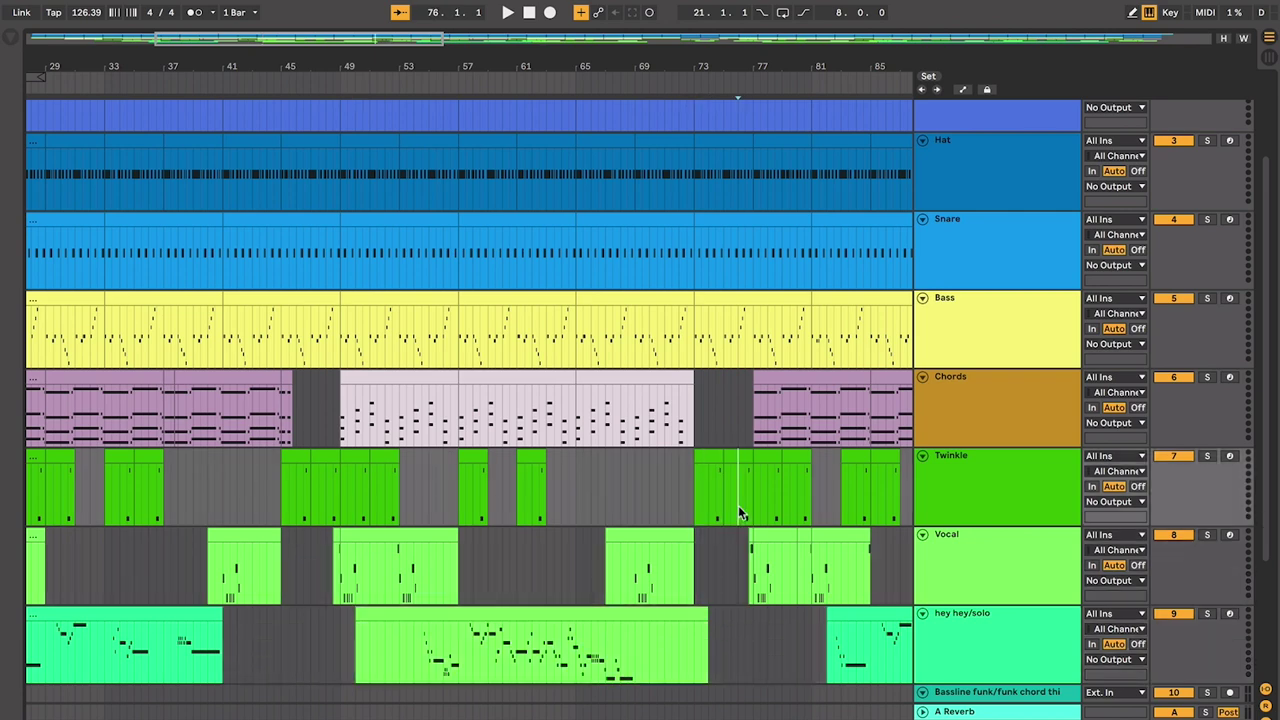
scroll(738, 505, up, 5)
click(635, 418)
scroll(635, 418, right, 1)
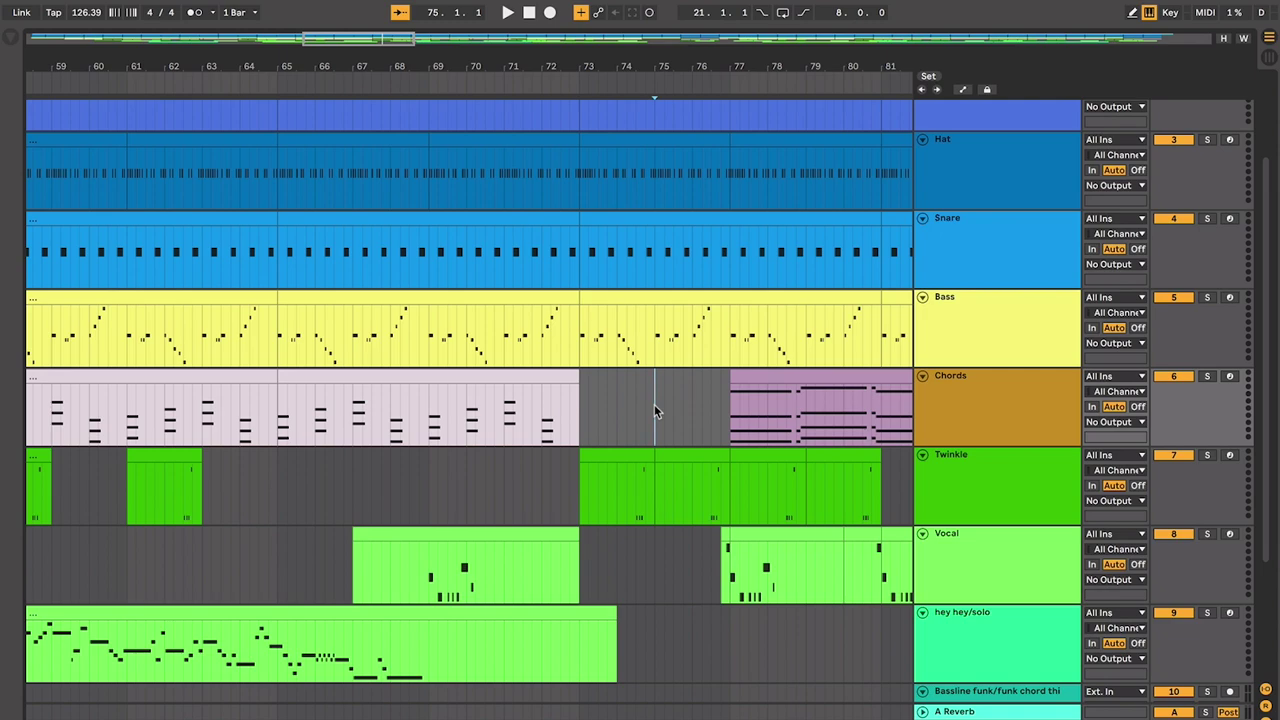
drag(581, 400, 651, 405)
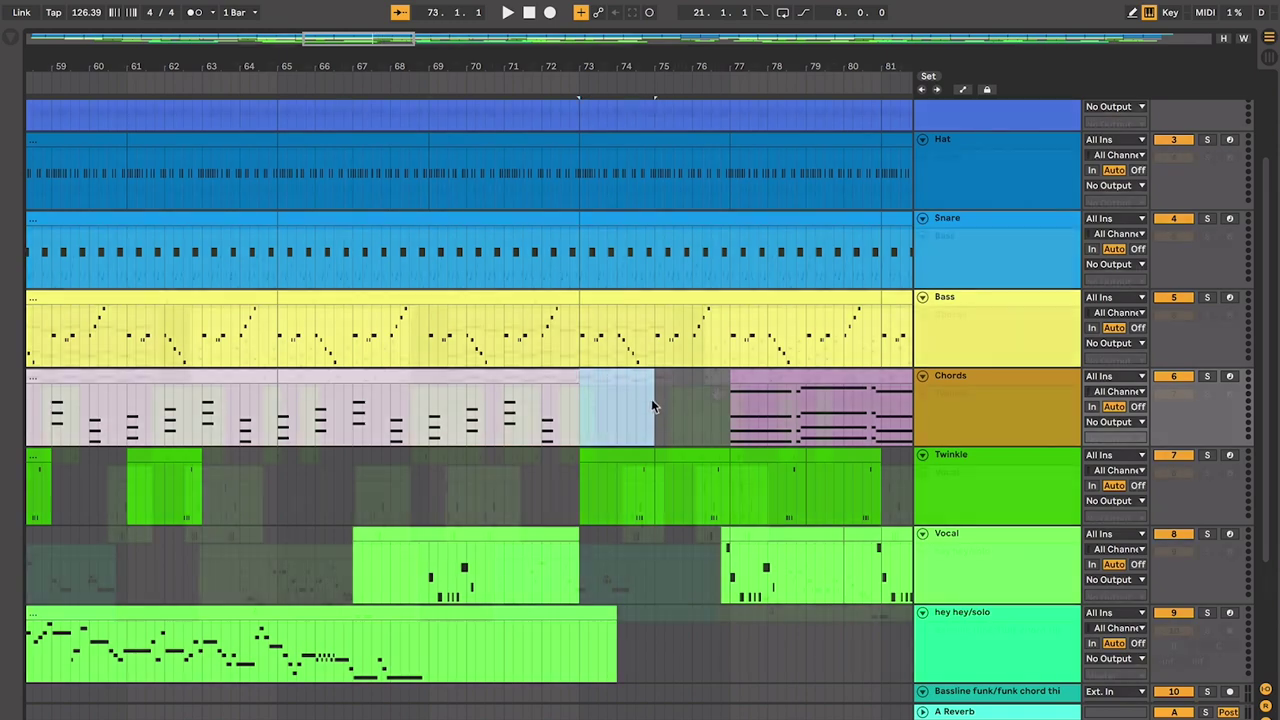
- Play the arrangement from bar 75 through bar 130, following the tracks from the Kick down to the solo
scroll(651, 405, down, 2)
key(space)
scroll(717, 393, up, 5)
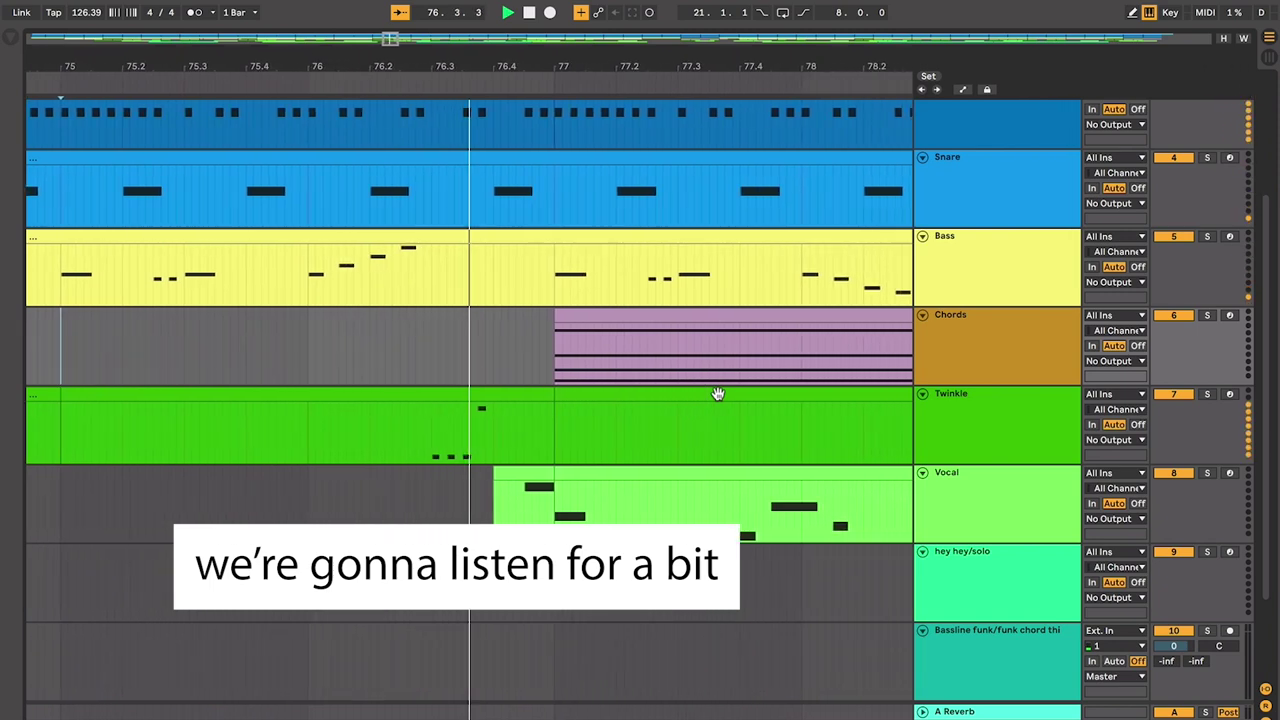
scroll(717, 395, up, 1)
scroll(717, 398, up, 3)
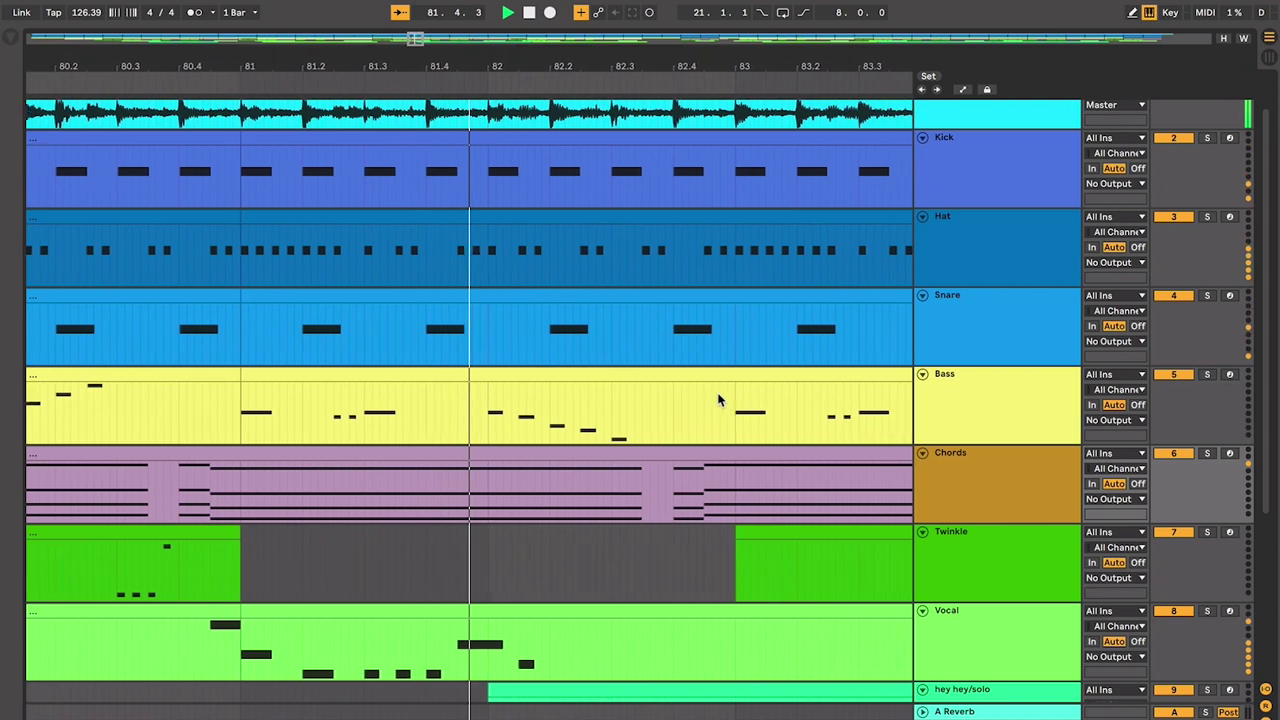
scroll(718, 400, down, 3)
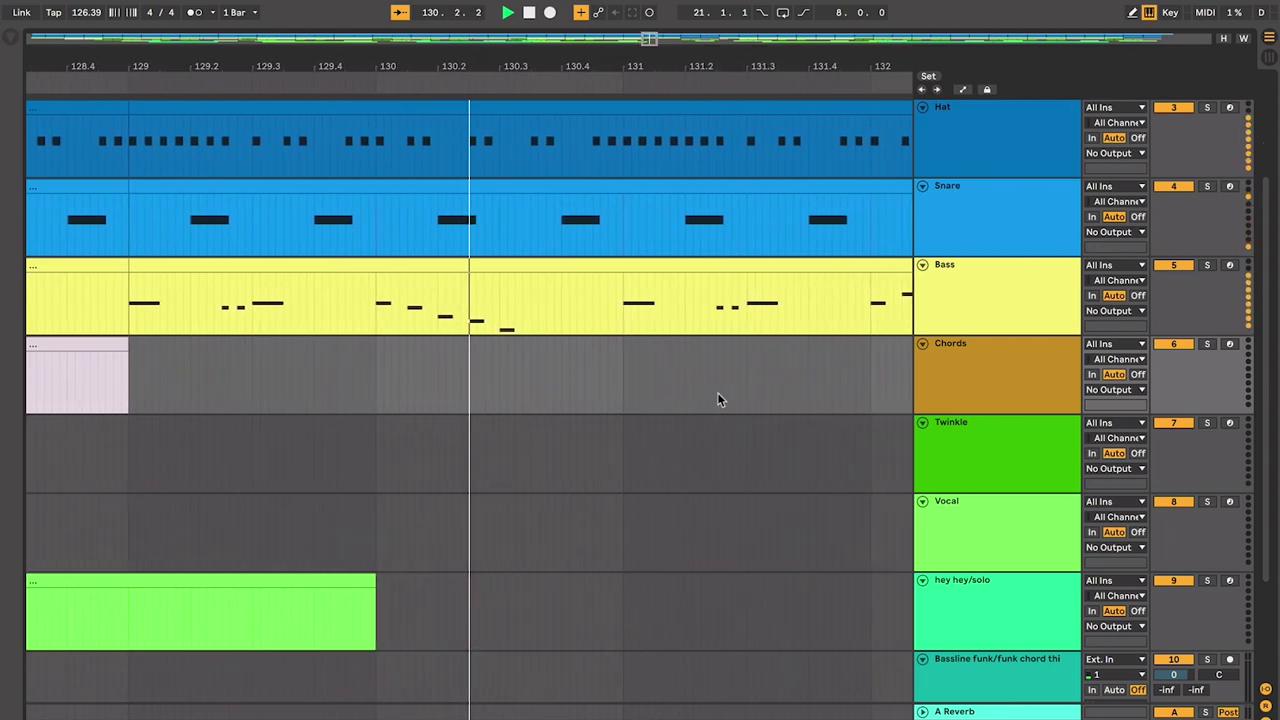
- Survey the sections from bar 85 to bar 177 during playback and stop it at bar 132
key(minus)
key(minus)
key(minus)
key(minus)
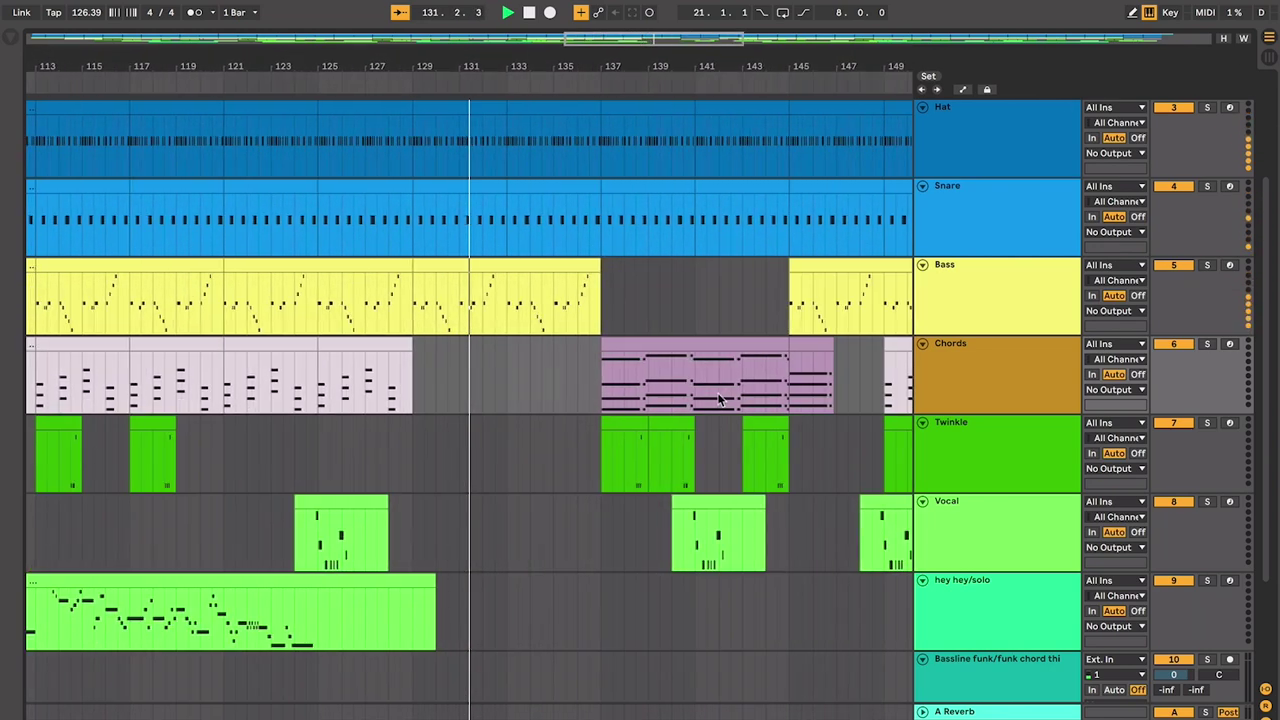
key(minus)
key(minus)
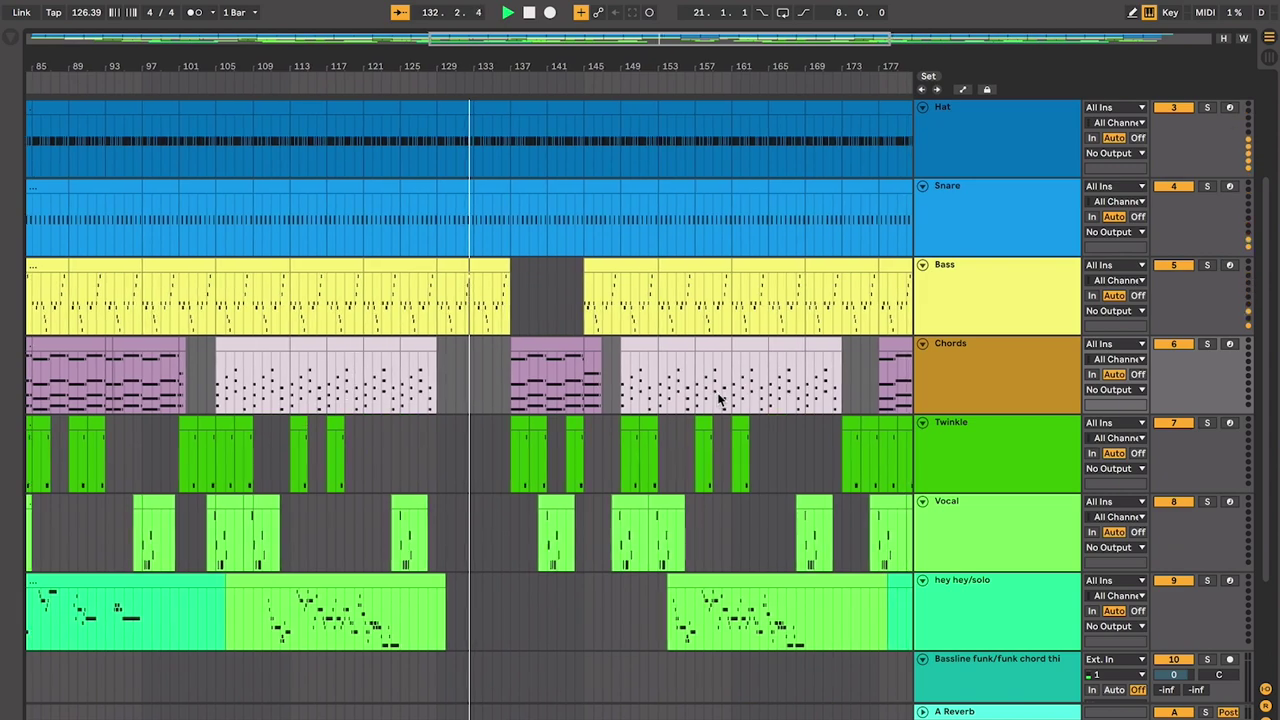
key(space)
- Review the alternating chord sections and their gaps from bar 17 to bar 161, including the gap at bars 75 to 77
scroll(587, 437, left, 5)
scroll(587, 437, down, 2)
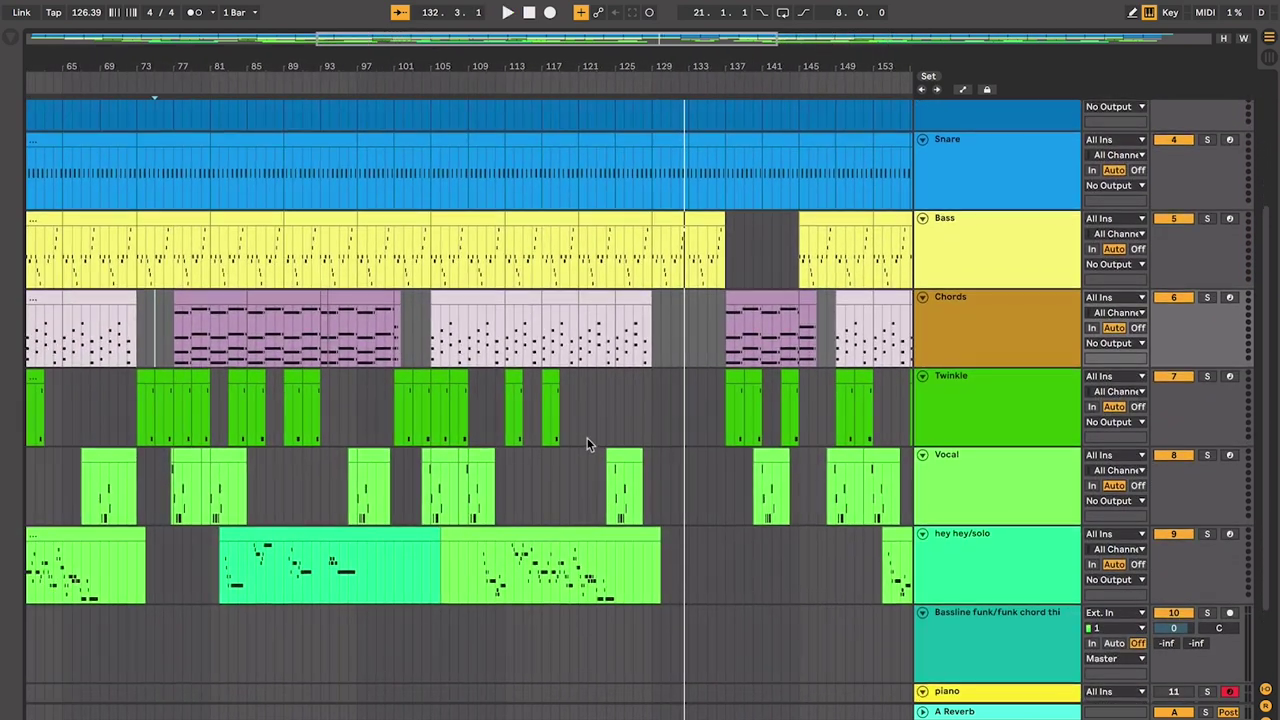
scroll(587, 445, down, 1)
key(minus)
key(minus)
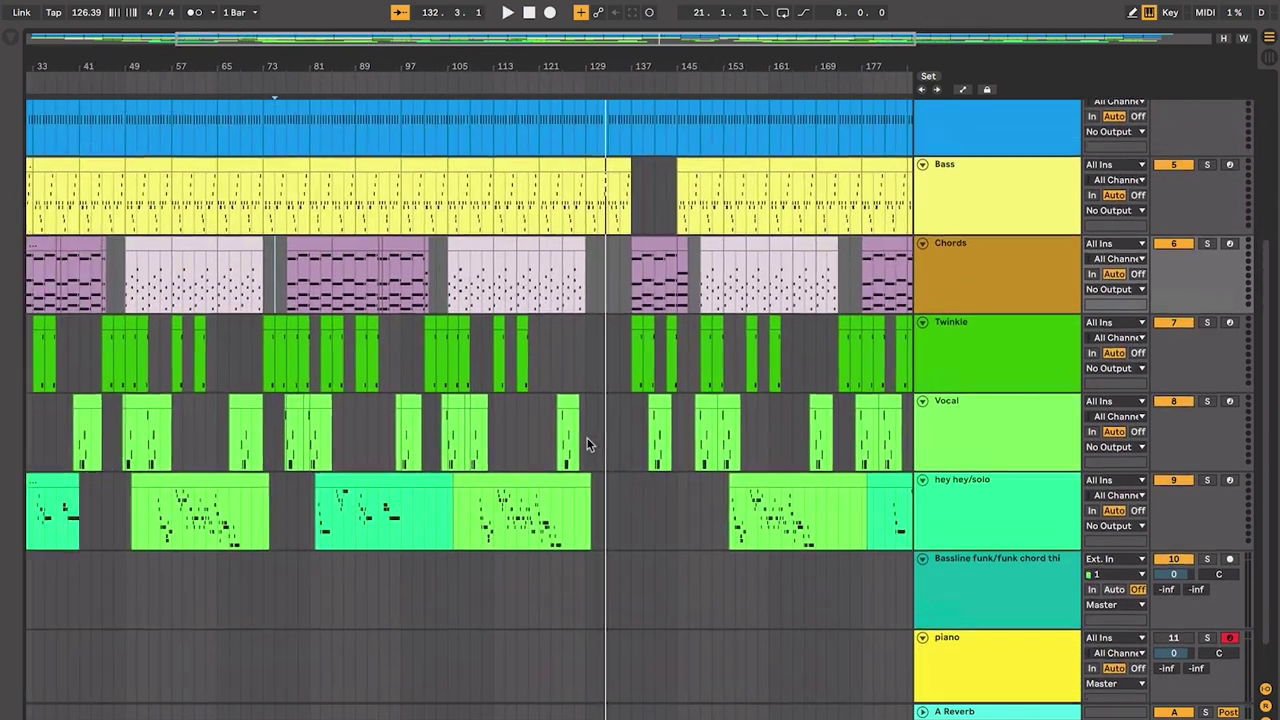
scroll(587, 445, up, 1)
scroll(587, 445, left, 4)
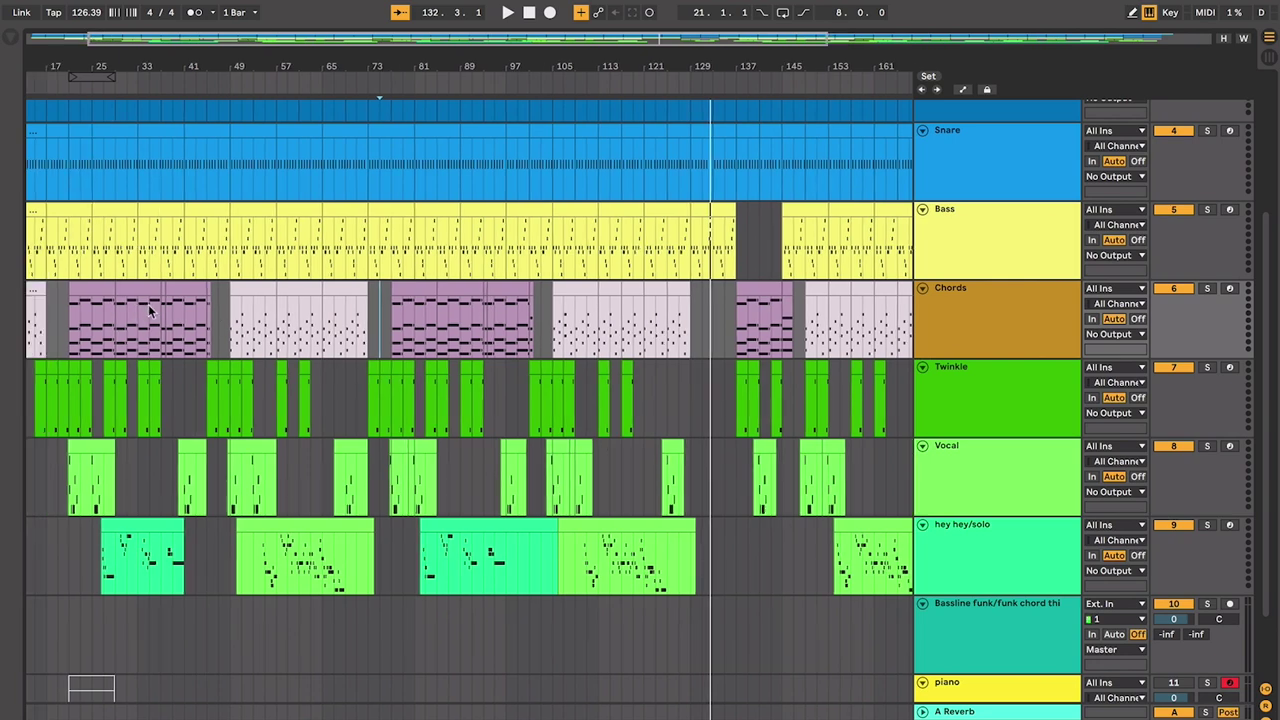
scroll(330, 310, up, 1)
scroll(330, 312, left, 1)
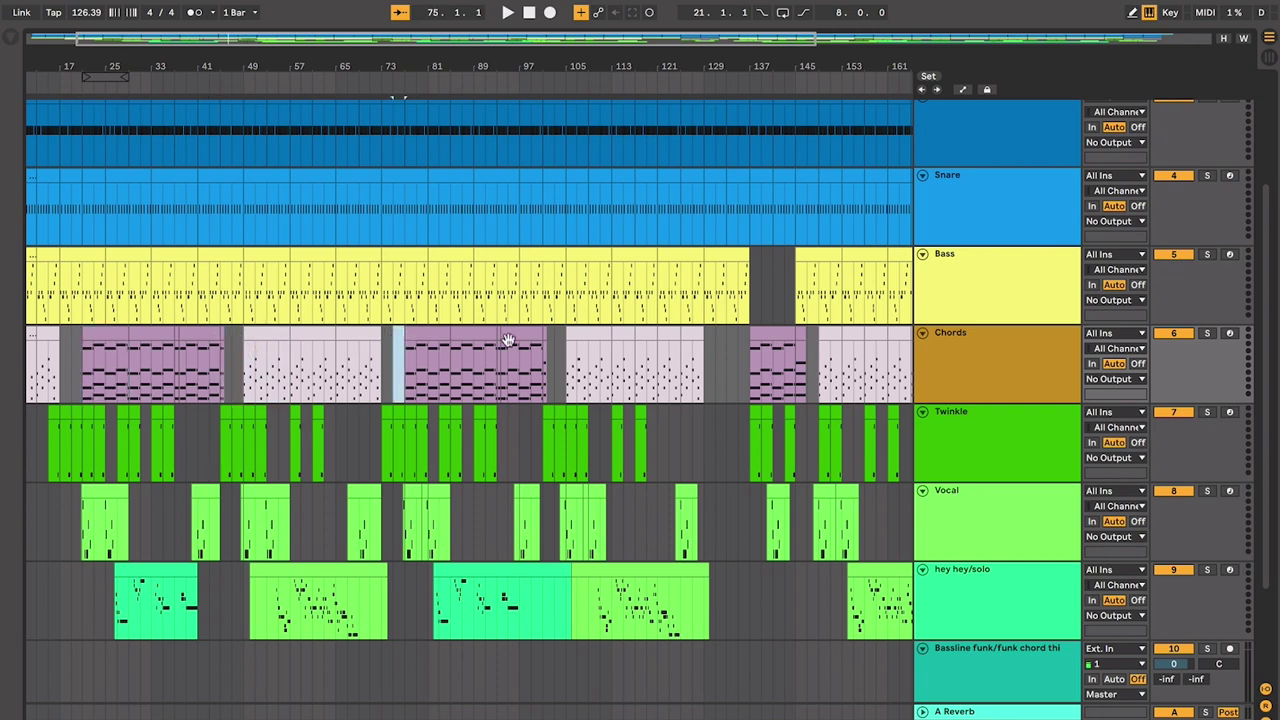
- Examine the chord gap at bars 103 to 105 and compare it with the longer break between bars 129 and 137
click(556, 365)
scroll(600, 345, right, 3)
scroll(600, 345, up, 1)
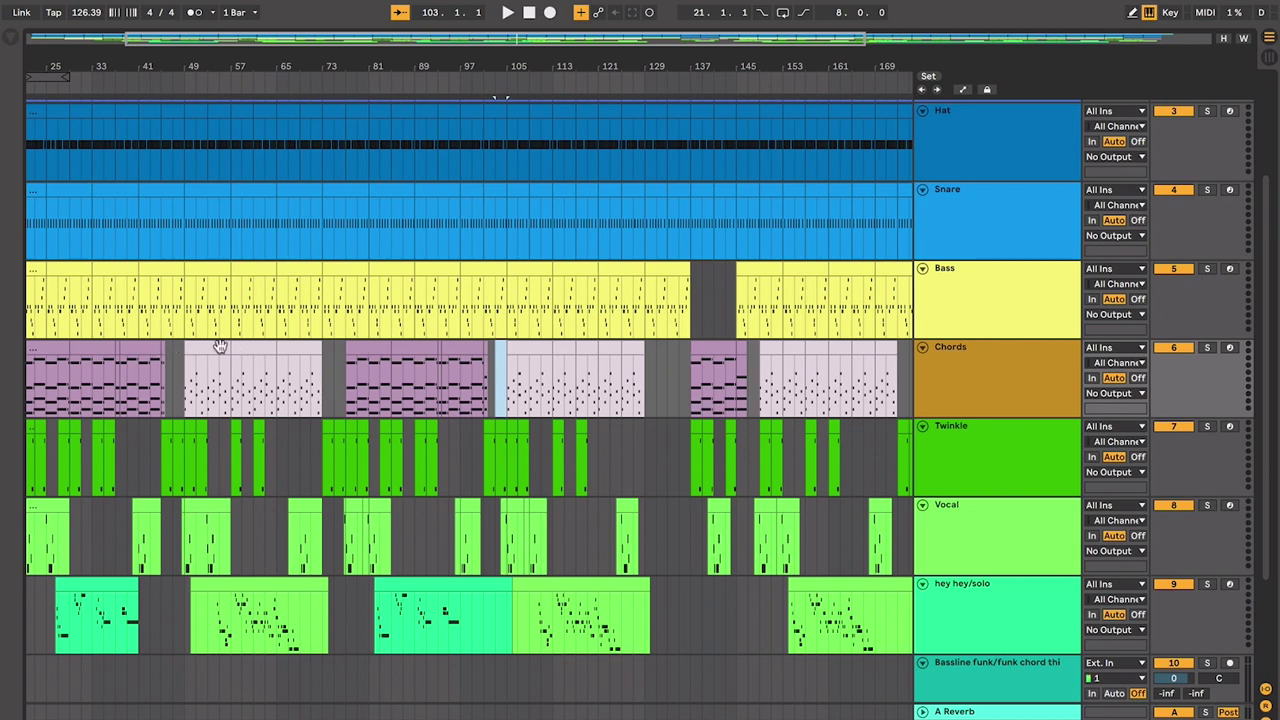
scroll(545, 370, right, 3)
scroll(545, 370, up, 1)
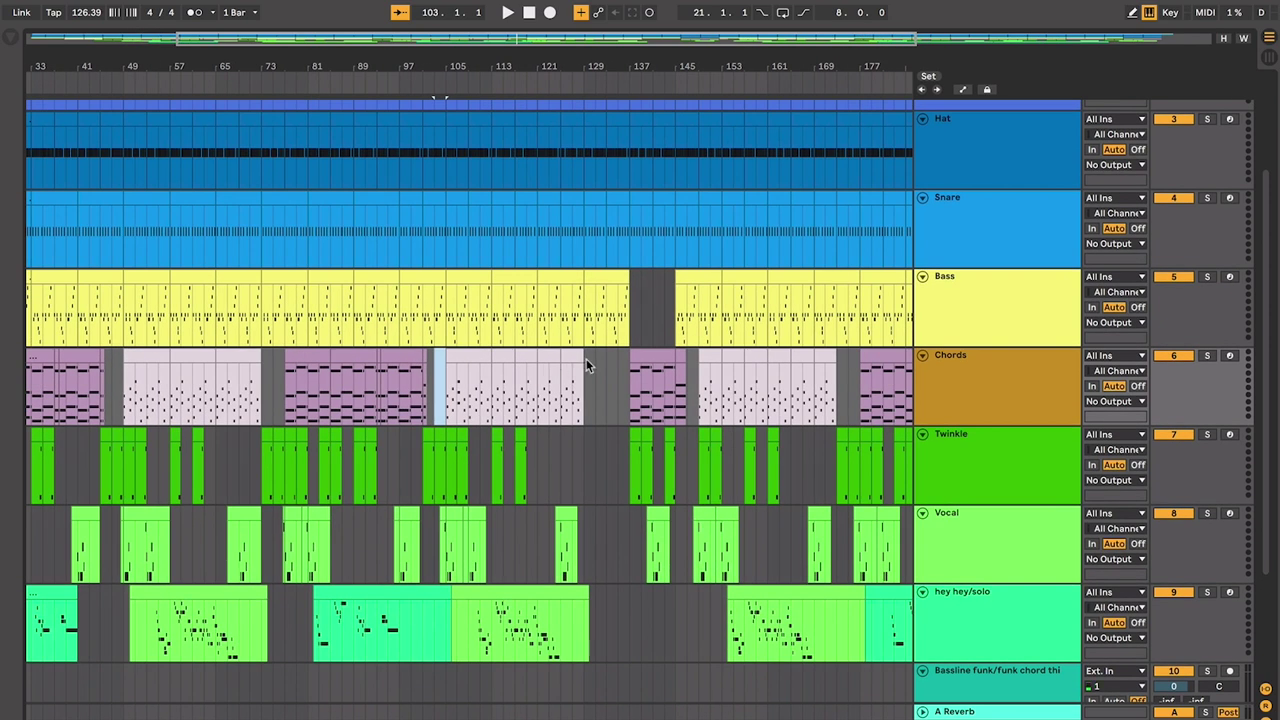
scroll(588, 364, left, 1)
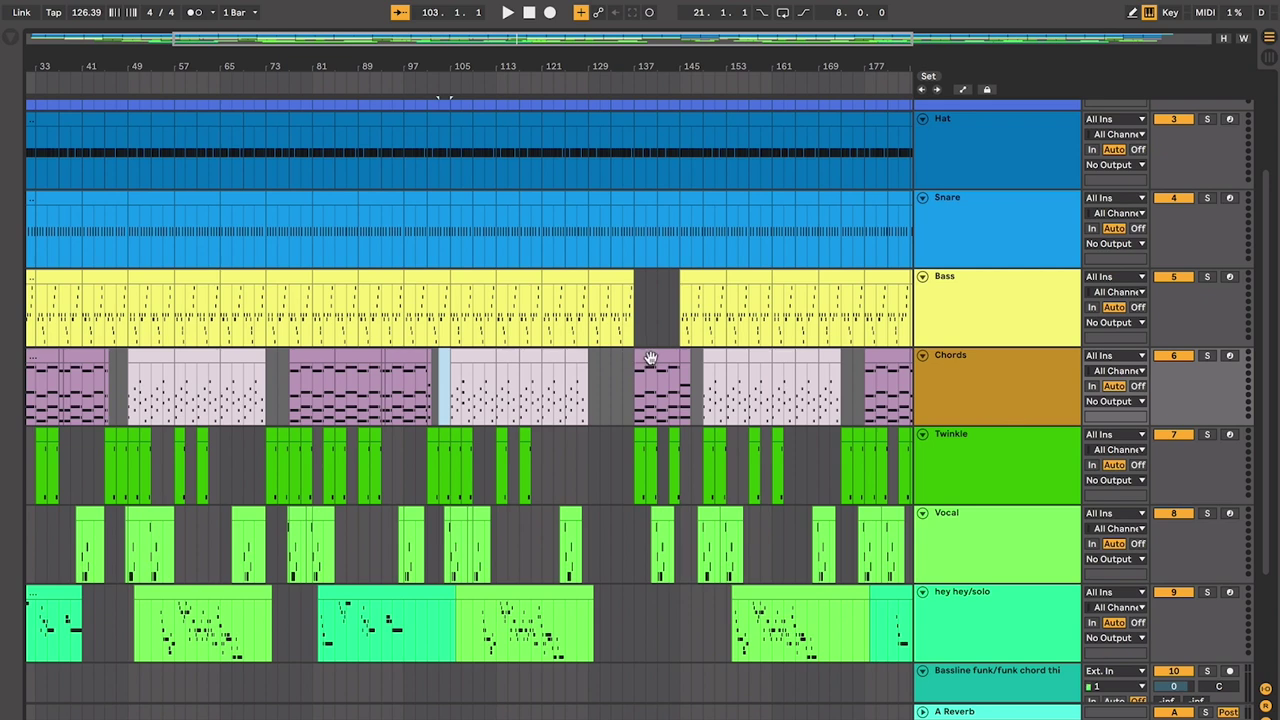
- Survey the rest of the arrangement from the Bass break at bar 137 to the closing chords around bar 231
scroll(650, 357, right, 3)
scroll(650, 357, up, 1)
scroll(686, 378, right, 20)
scroll(686, 378, up, 1)
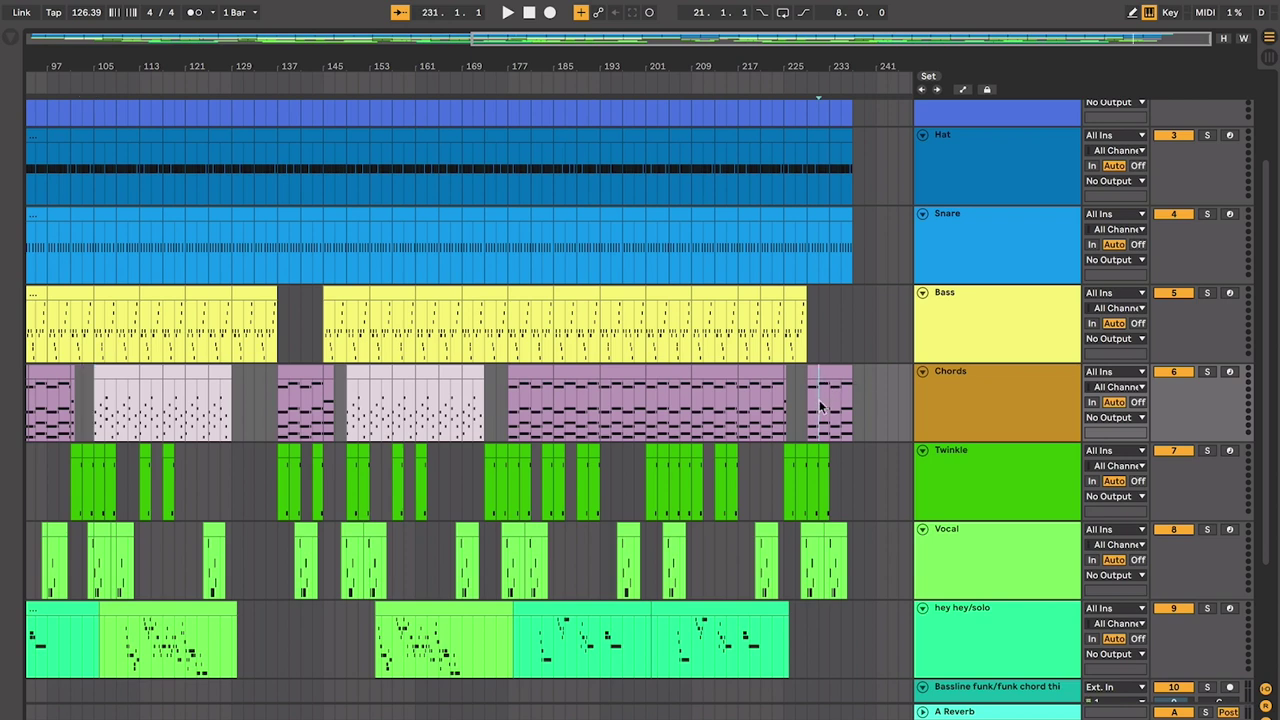
- Examine the clips on the hey hey/solo track, including the one at bar 178, against the other parts
scroll(660, 481, down, 3)
scroll(660, 481, left, 1)
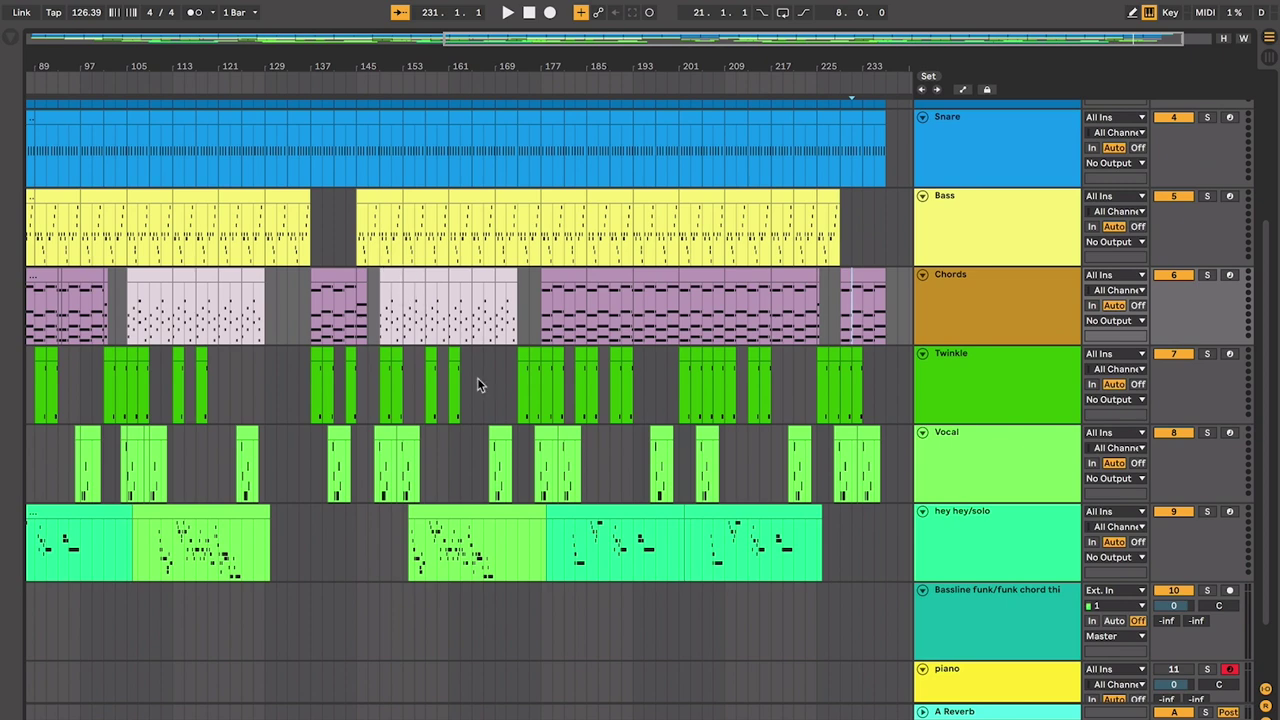
click(595, 513)
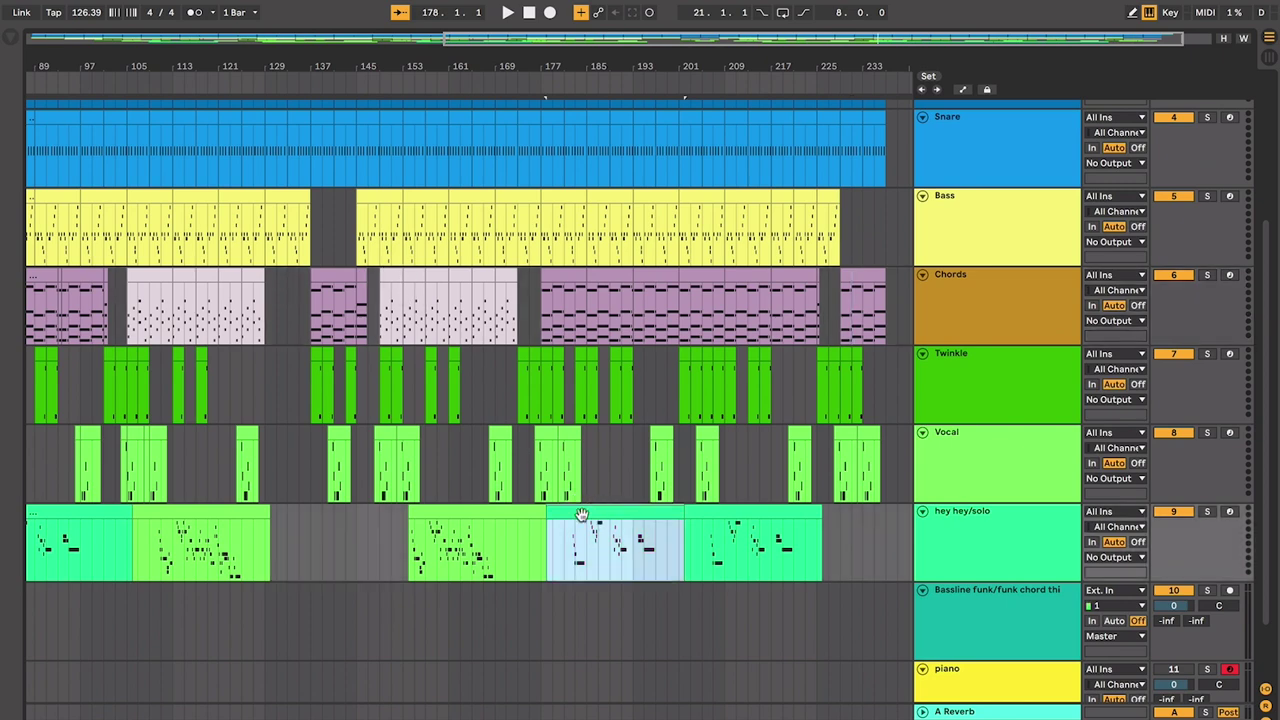
scroll(572, 533, left, 2)
scroll(572, 533, down, 1)
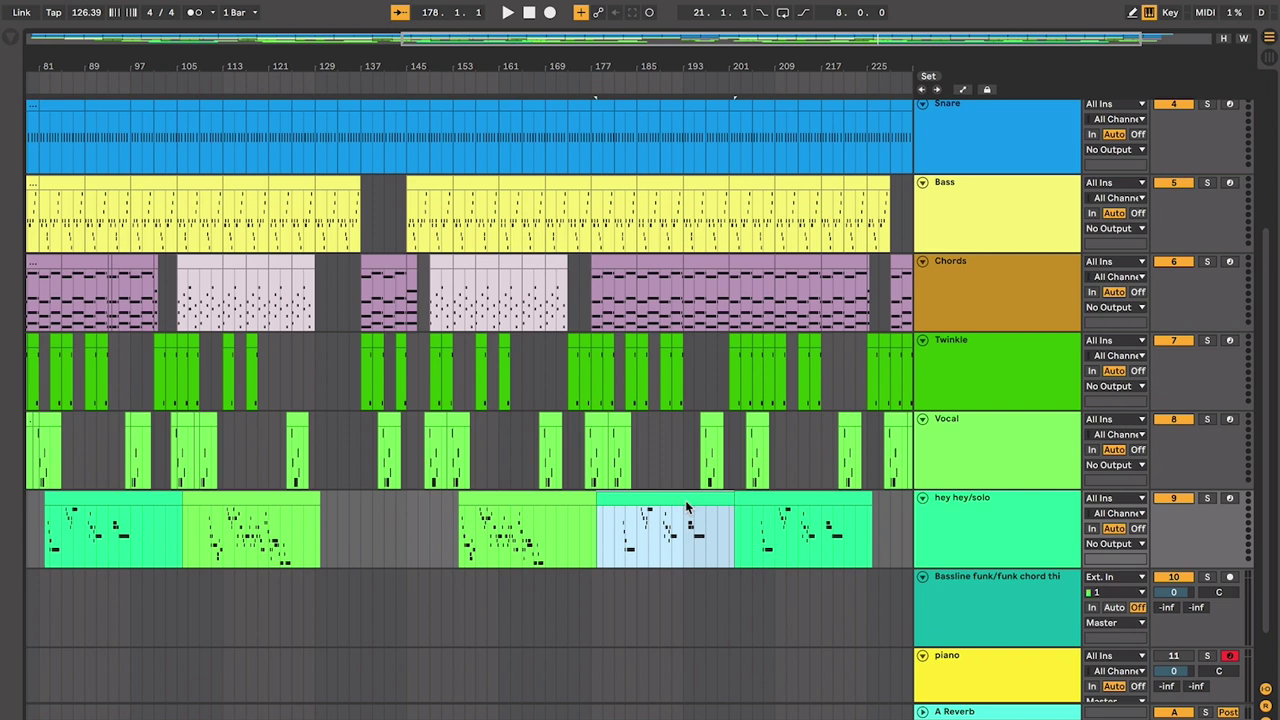
scroll(685, 508, left, 3)
scroll(685, 508, up, 1)
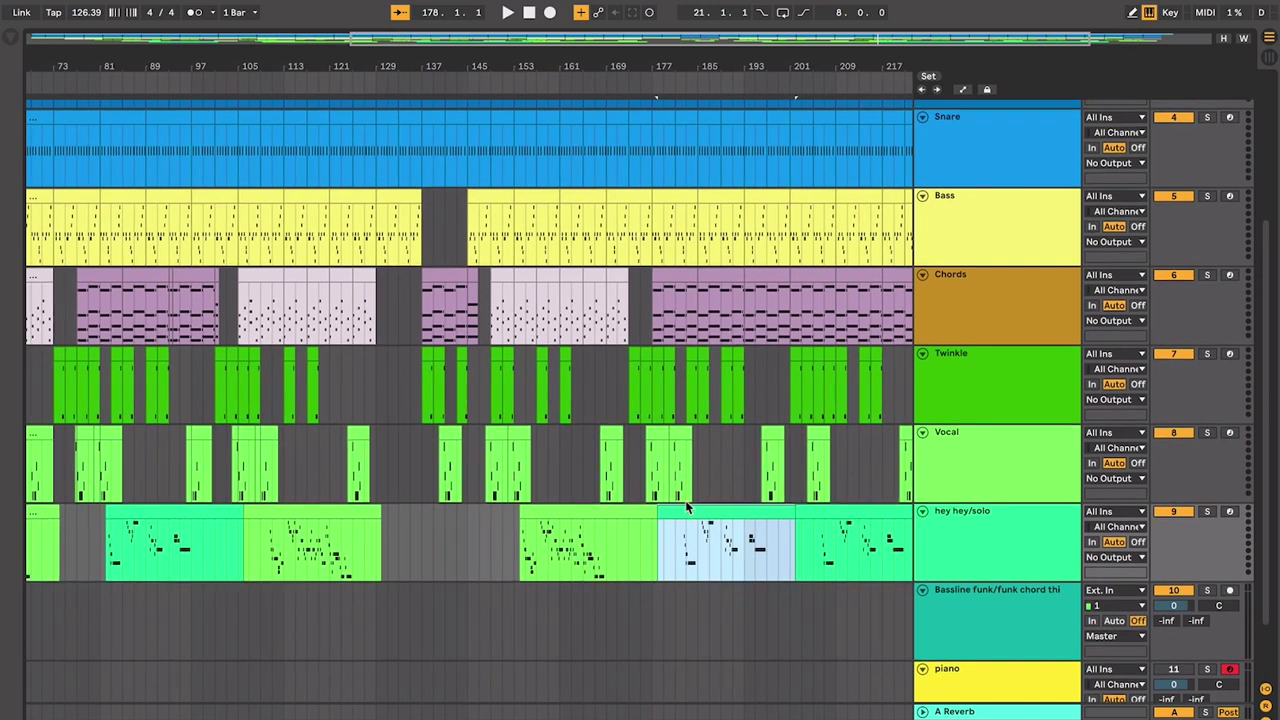
scroll(685, 500, down, 3)
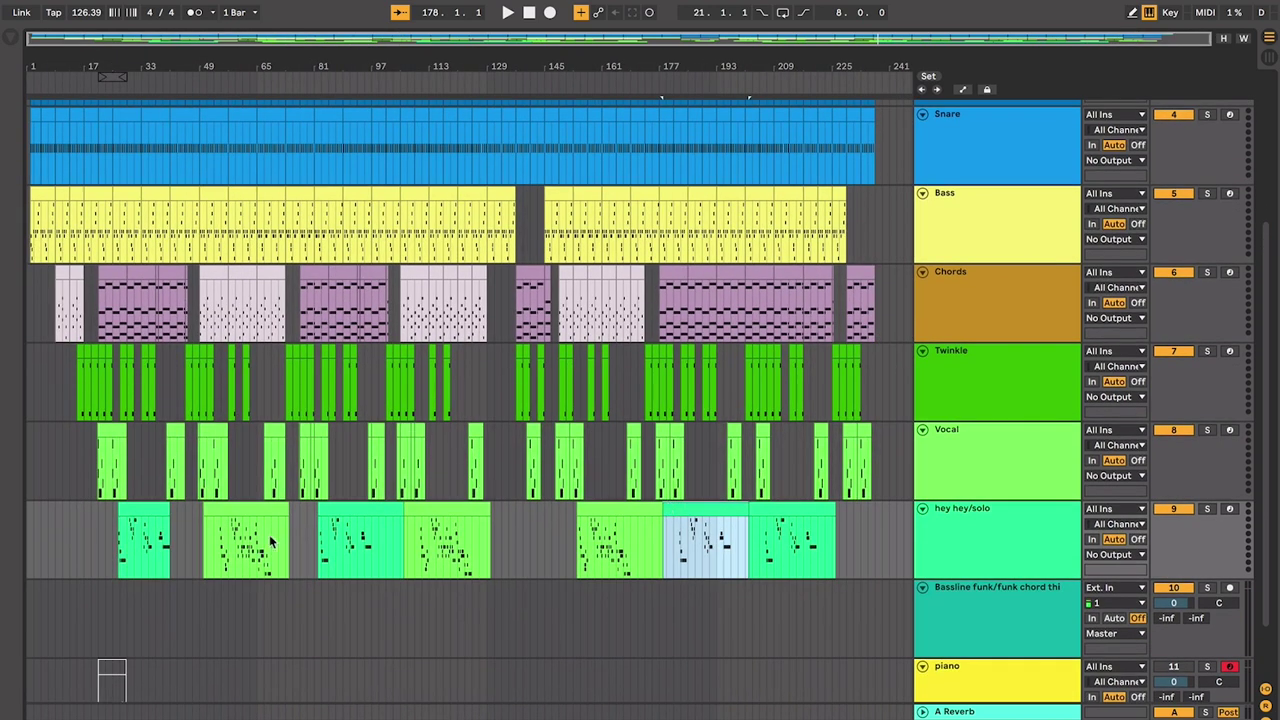
- Compare the recurring hey hey clips at bars 26, 82, 178 and 202 on the hey hey/solo track
click(155, 510)
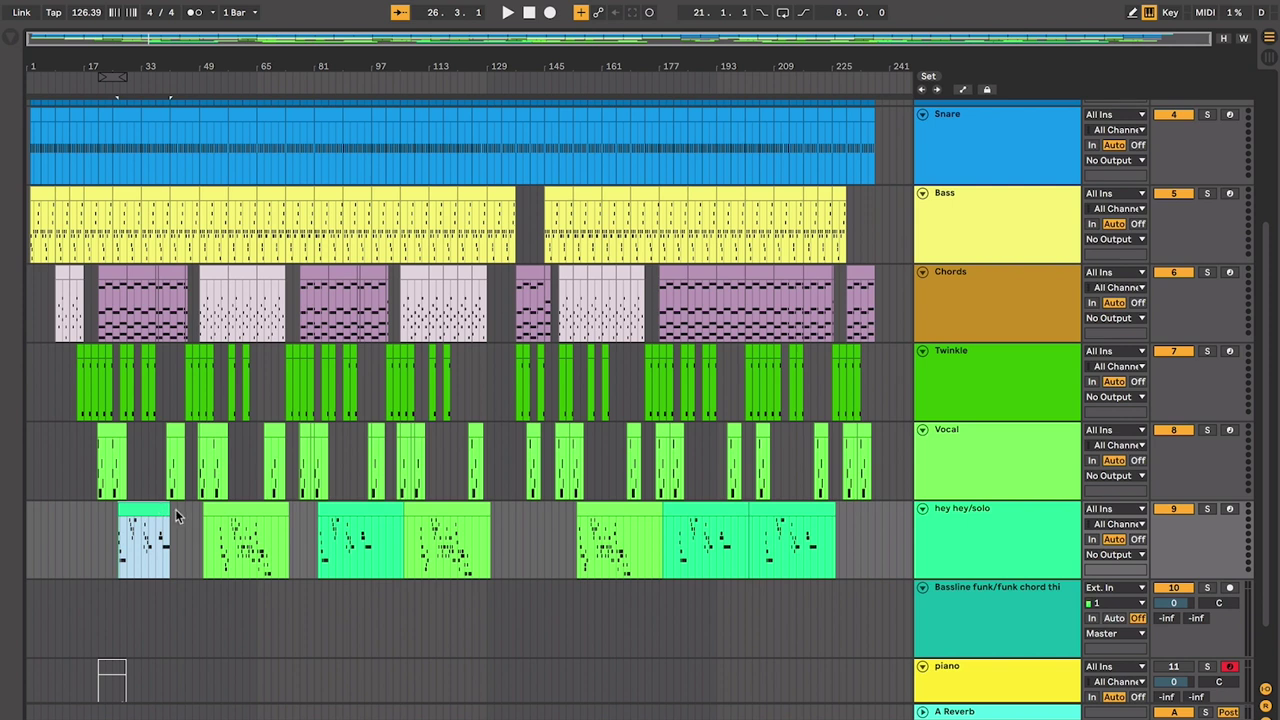
click(353, 508)
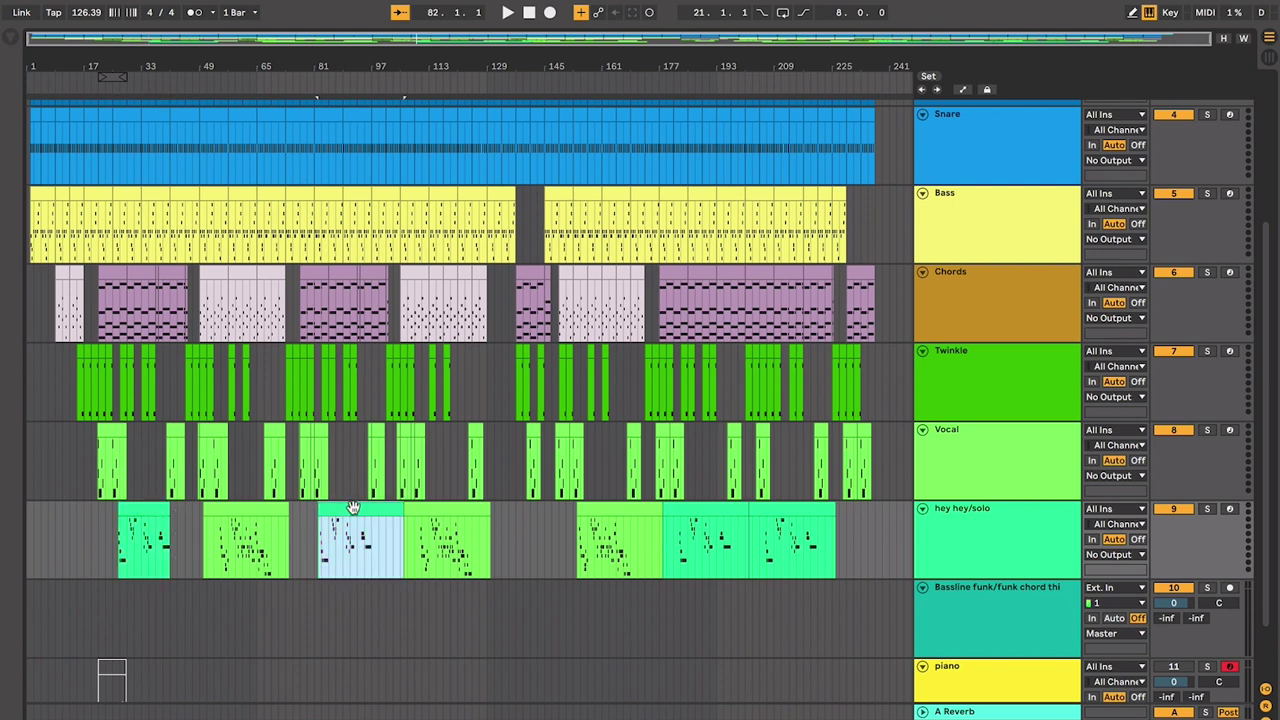
click(723, 508)
click(818, 512)
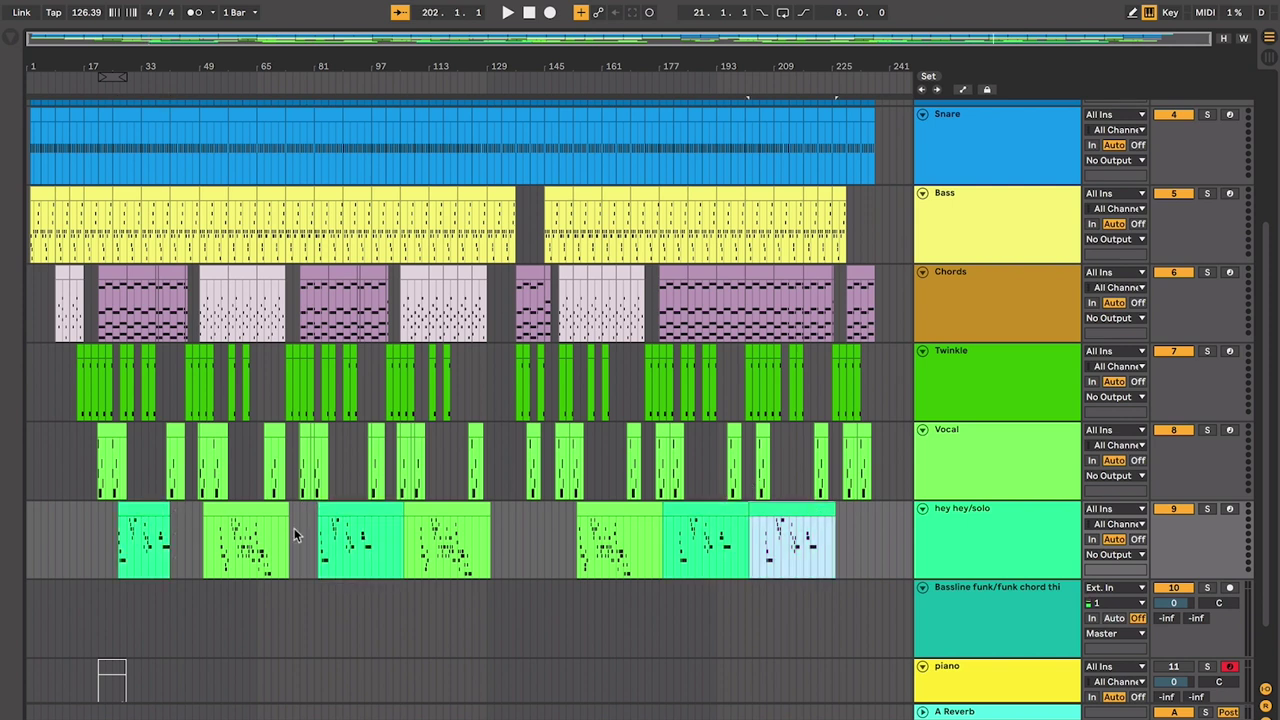
- Compare the light green solo clips at about bars 50, 106 and 154 on the hey hey/solo track
click(231, 512)
click(433, 508)
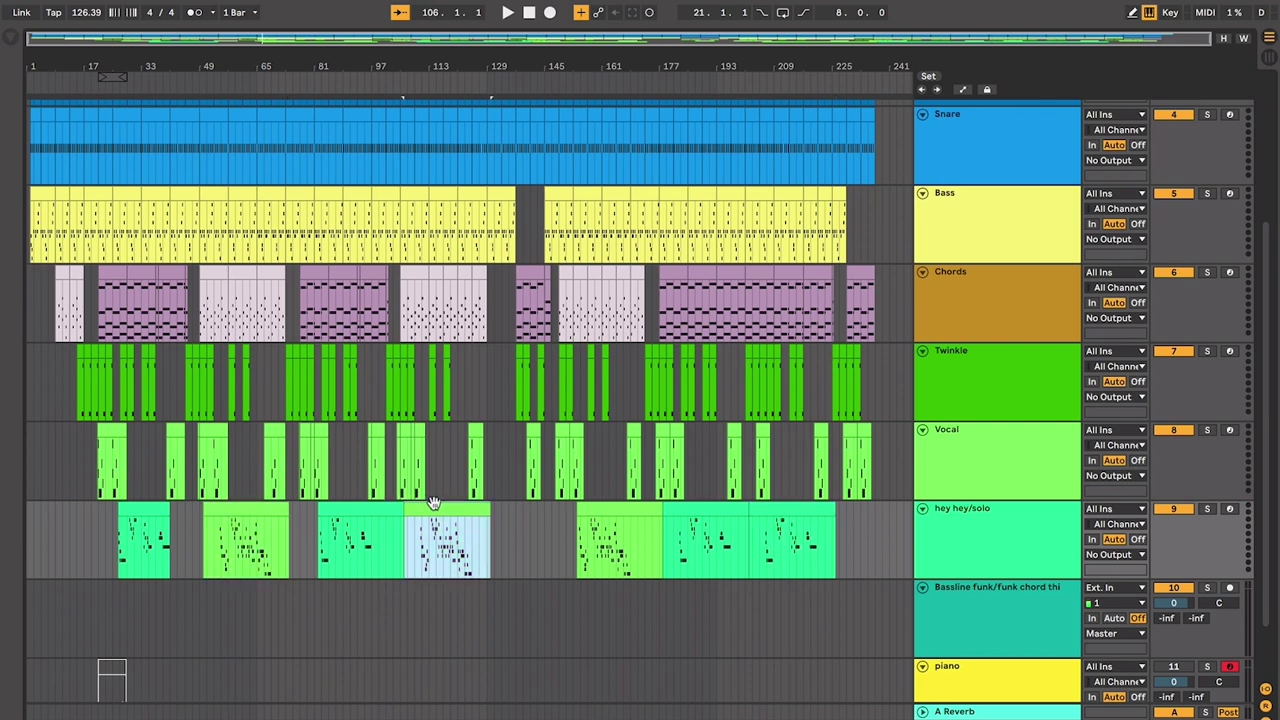
click(600, 511)
scroll(572, 558, up, 2)
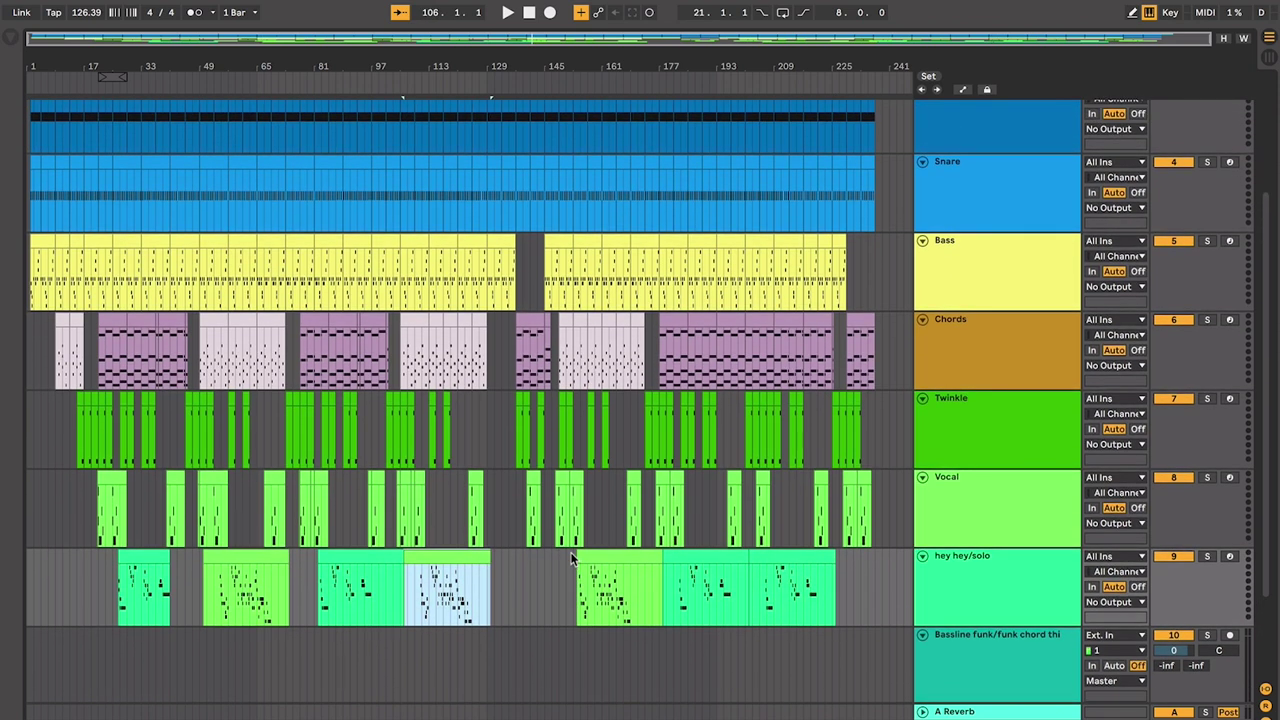
- Survey the parts from the solo clip at bar 106 onward and examine the section around bar 147 closely
scroll(572, 558, up, 5)
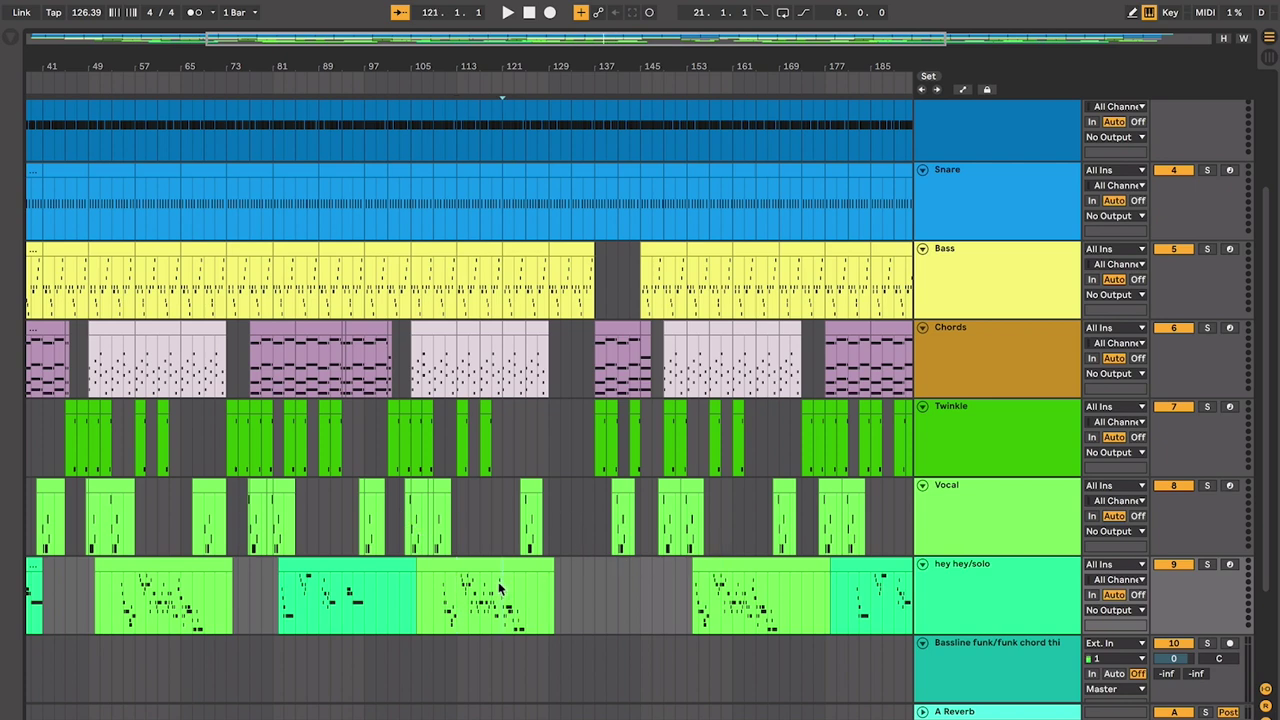
scroll(498, 590, right, 6)
scroll(505, 583, up, 1)
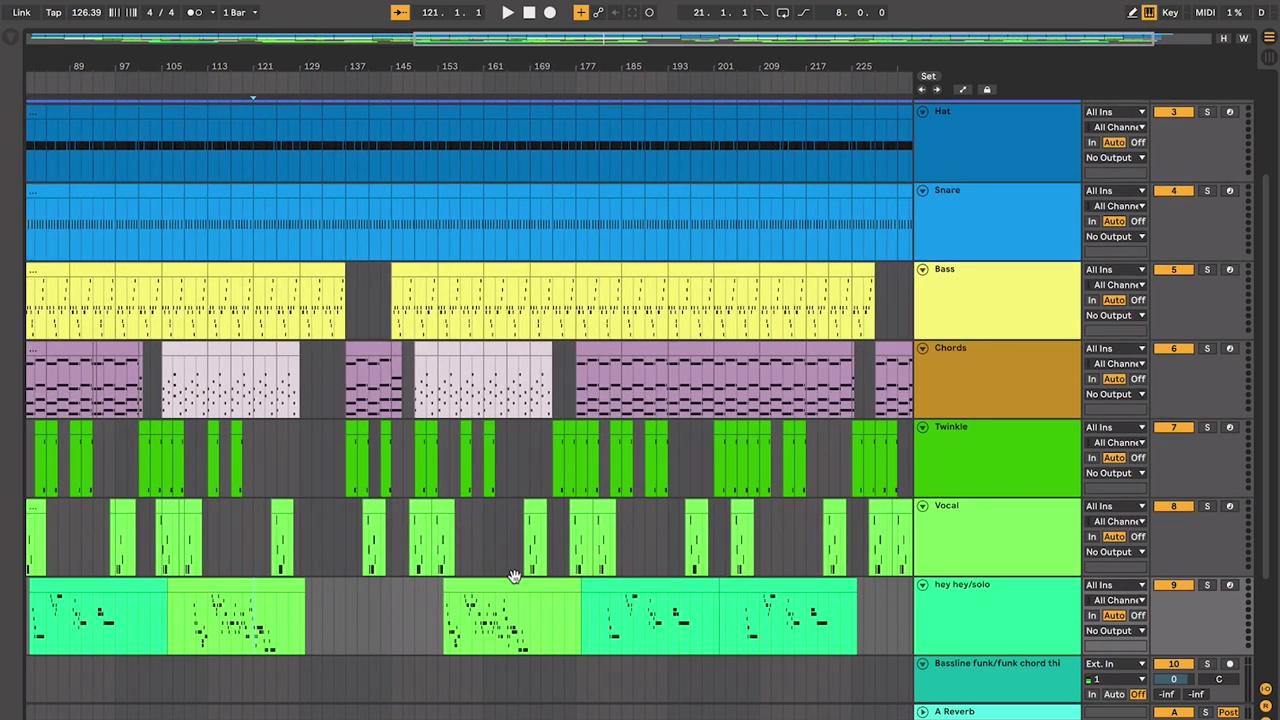
scroll(513, 577, right, 2)
scroll(513, 577, up, 2)
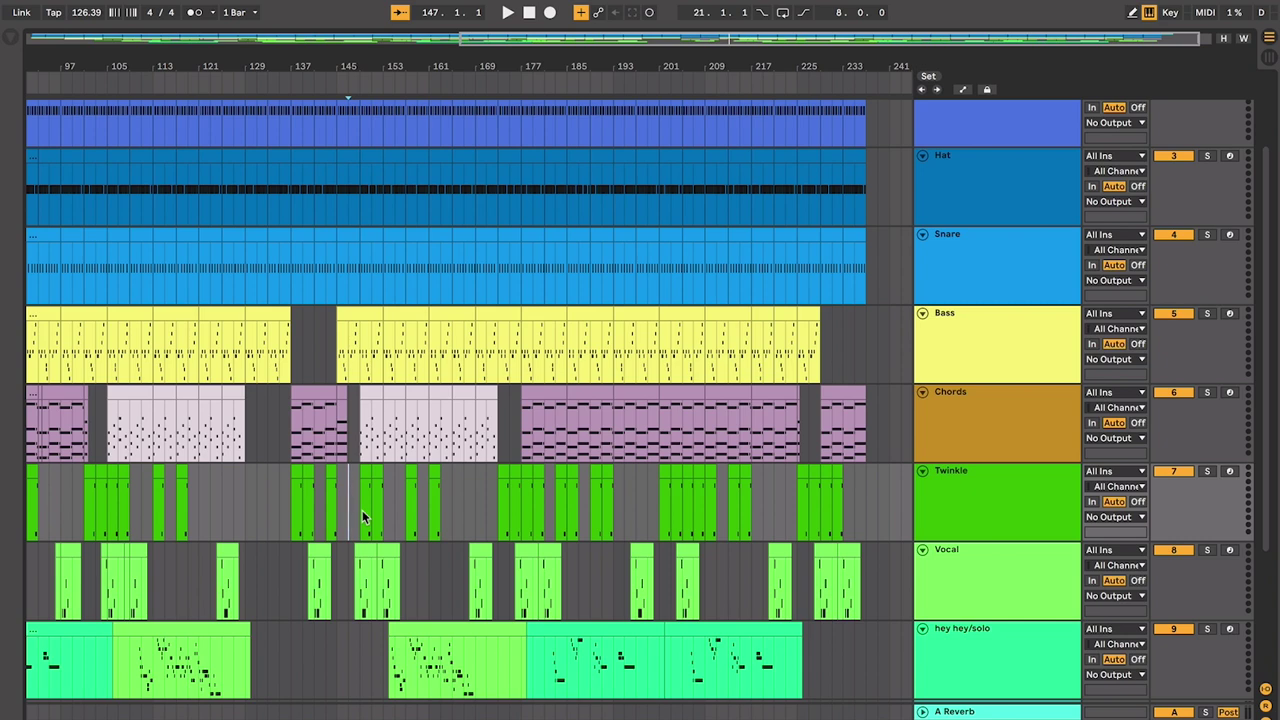
scroll(362, 510, right, 1)
scroll(362, 510, up, 1)
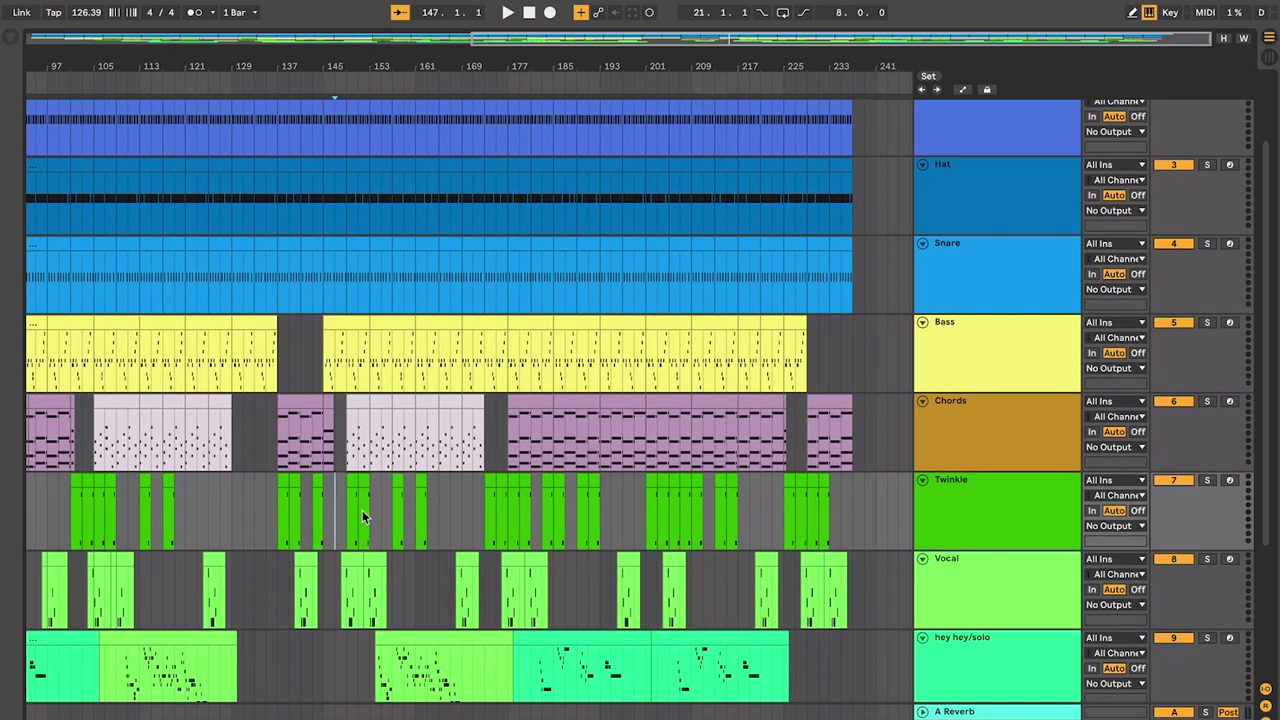
key(plus)
key(plus)
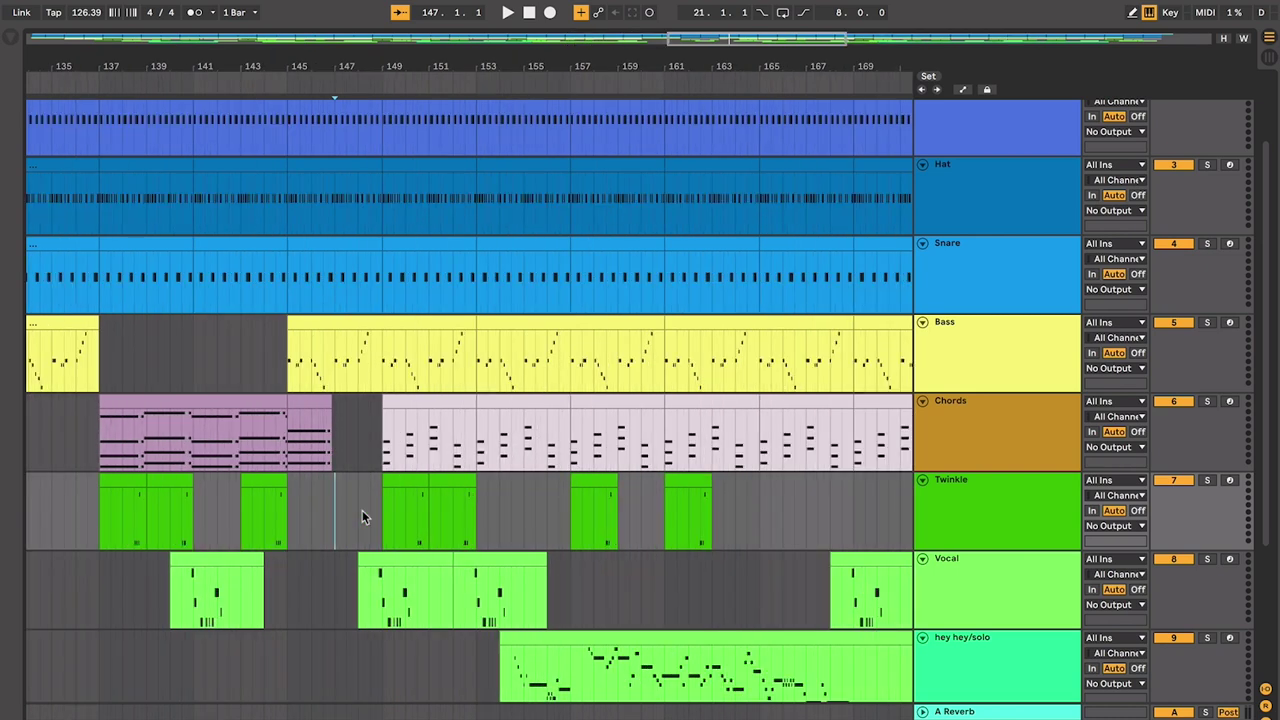
- Examine the Bass break from bar 137 to 145 together with the Chords and Twinkle clips that start at bar 137
scroll(291, 507, left, 5)
scroll(291, 507, down, 1)
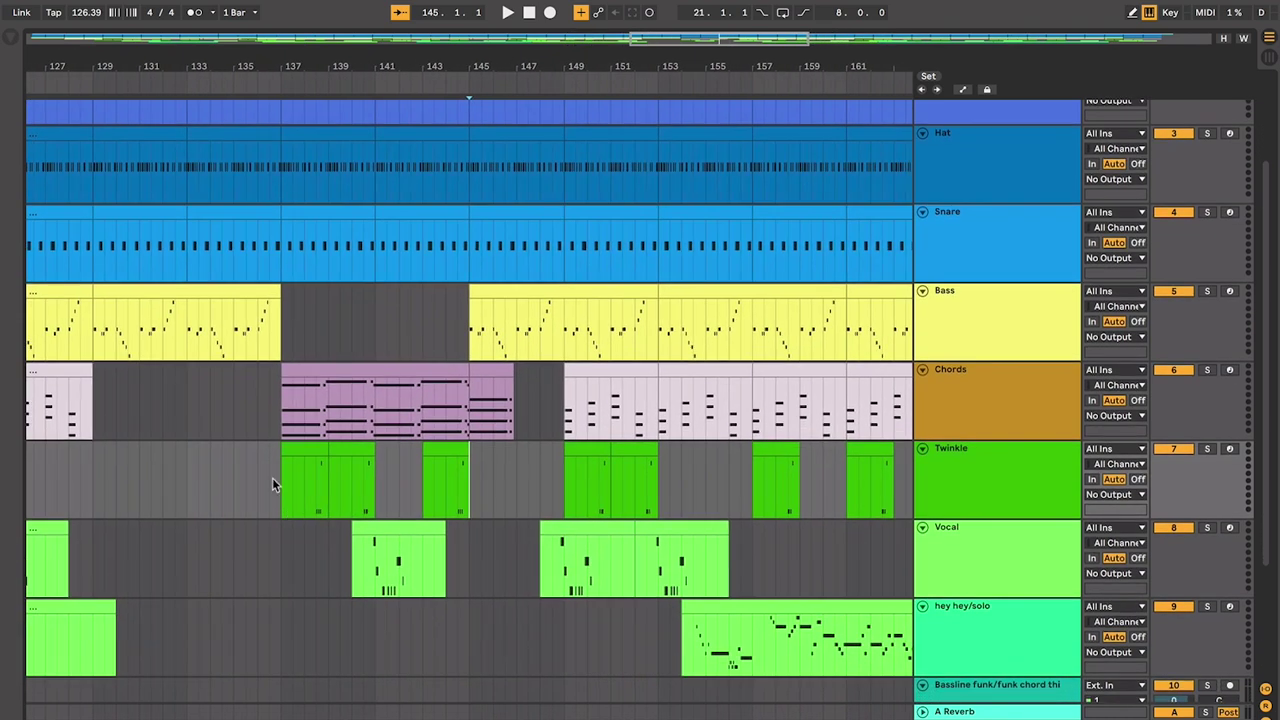
click(281, 476)
scroll(664, 543, right, 2)
scroll(664, 543, up, 1)
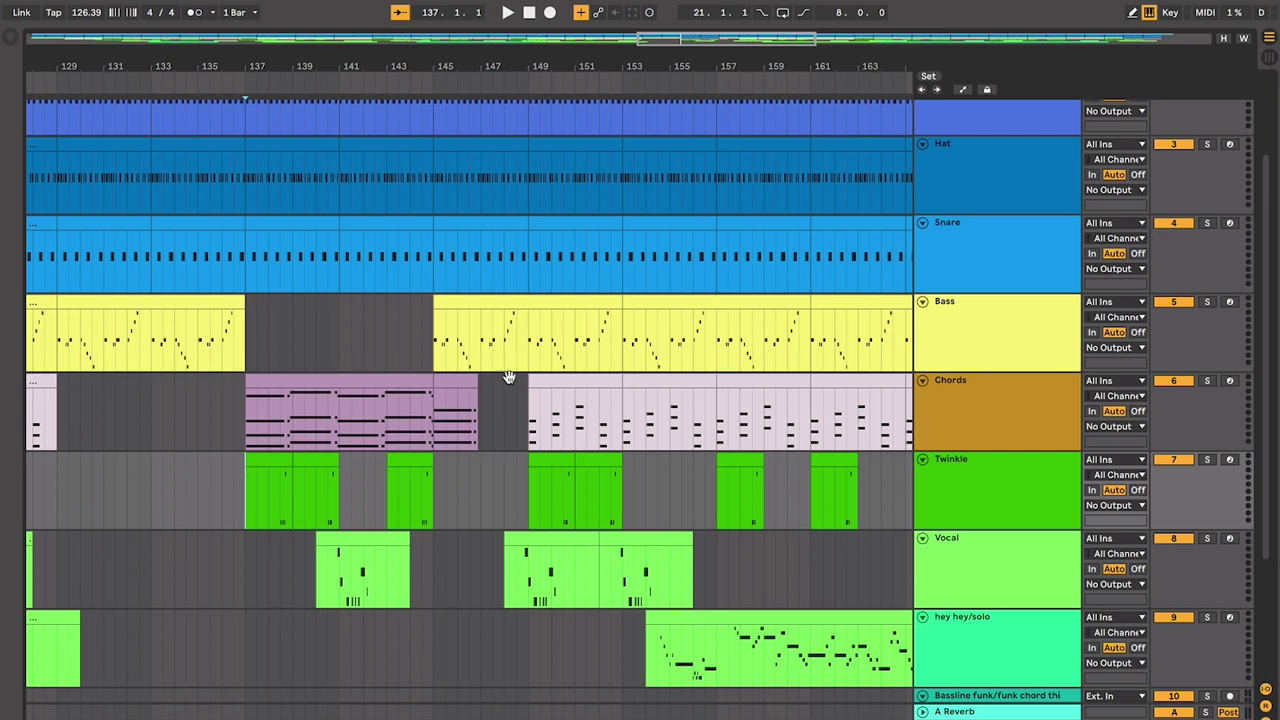
scroll(443, 346, up, 3)
scroll(443, 346, left, 1)
scroll(443, 346, down, 3)
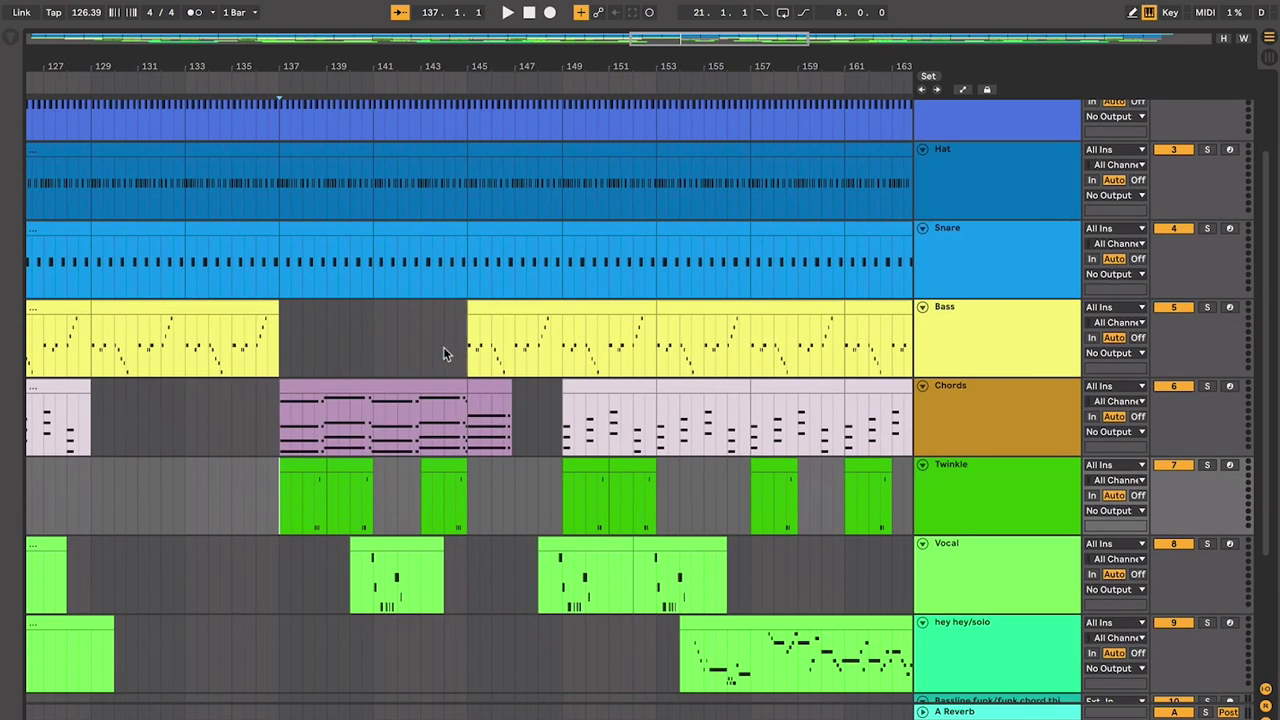
click(418, 410)
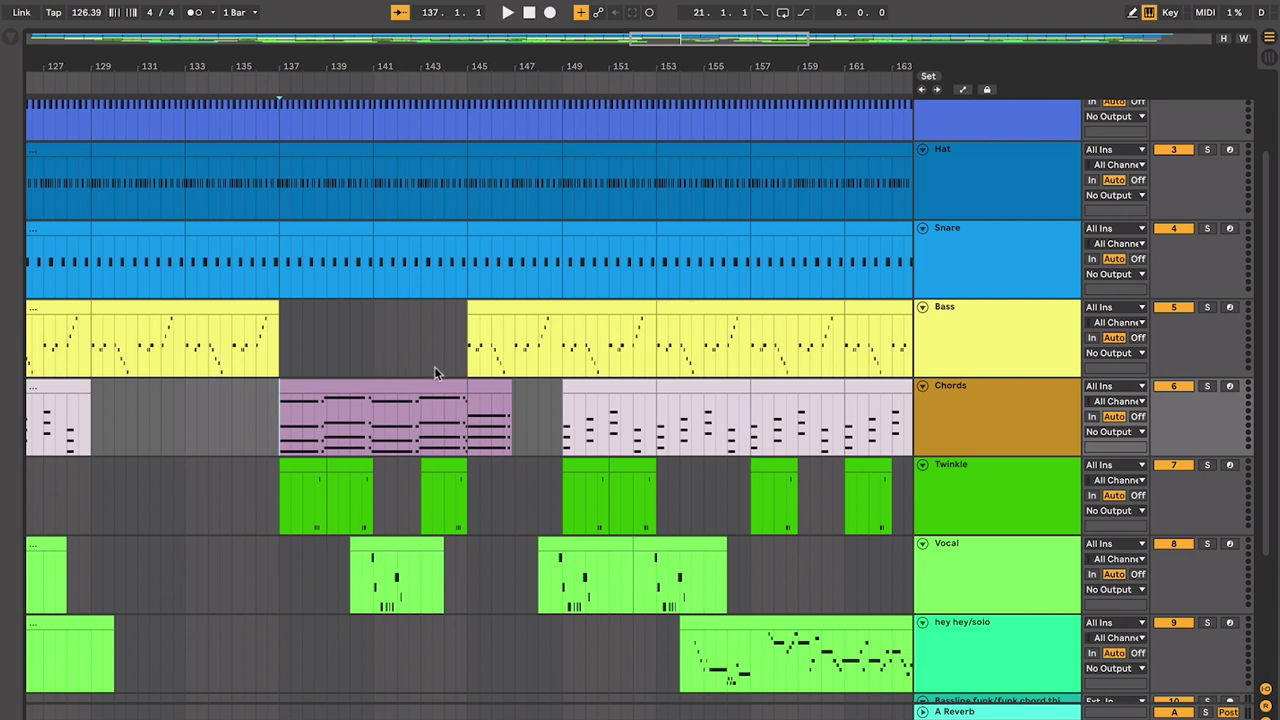
click(372, 348)
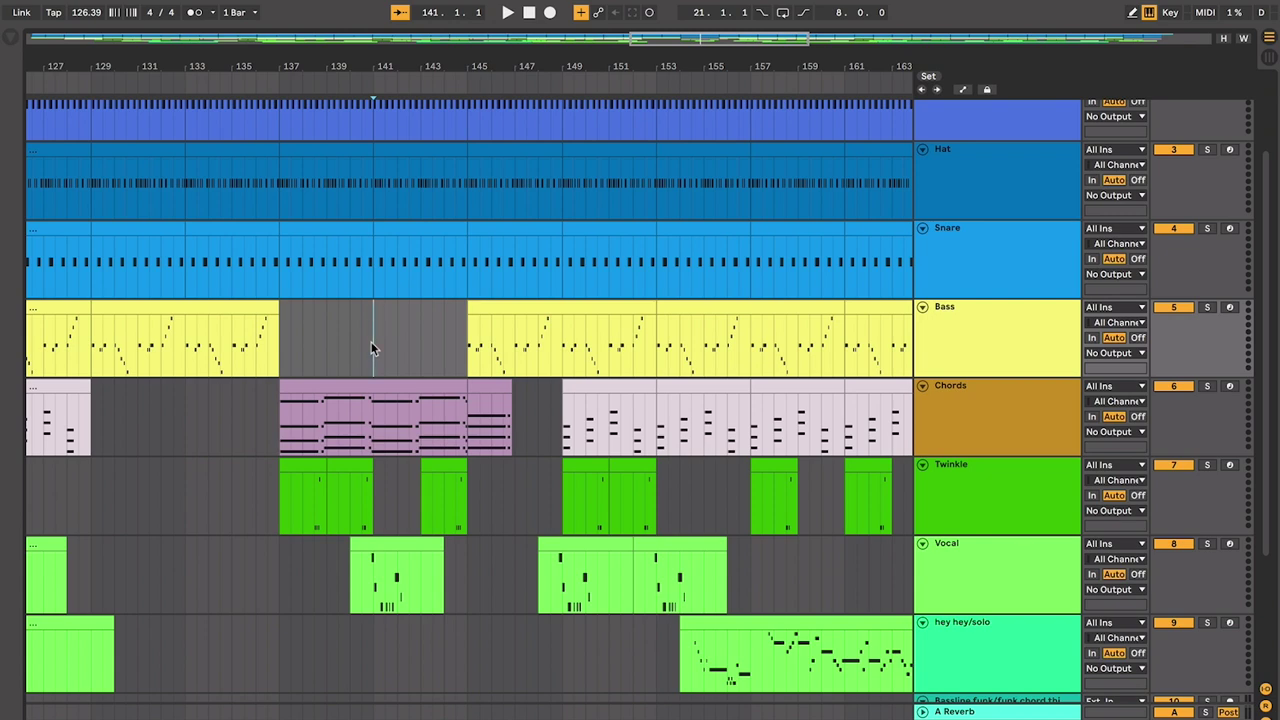
double_click(407, 348)
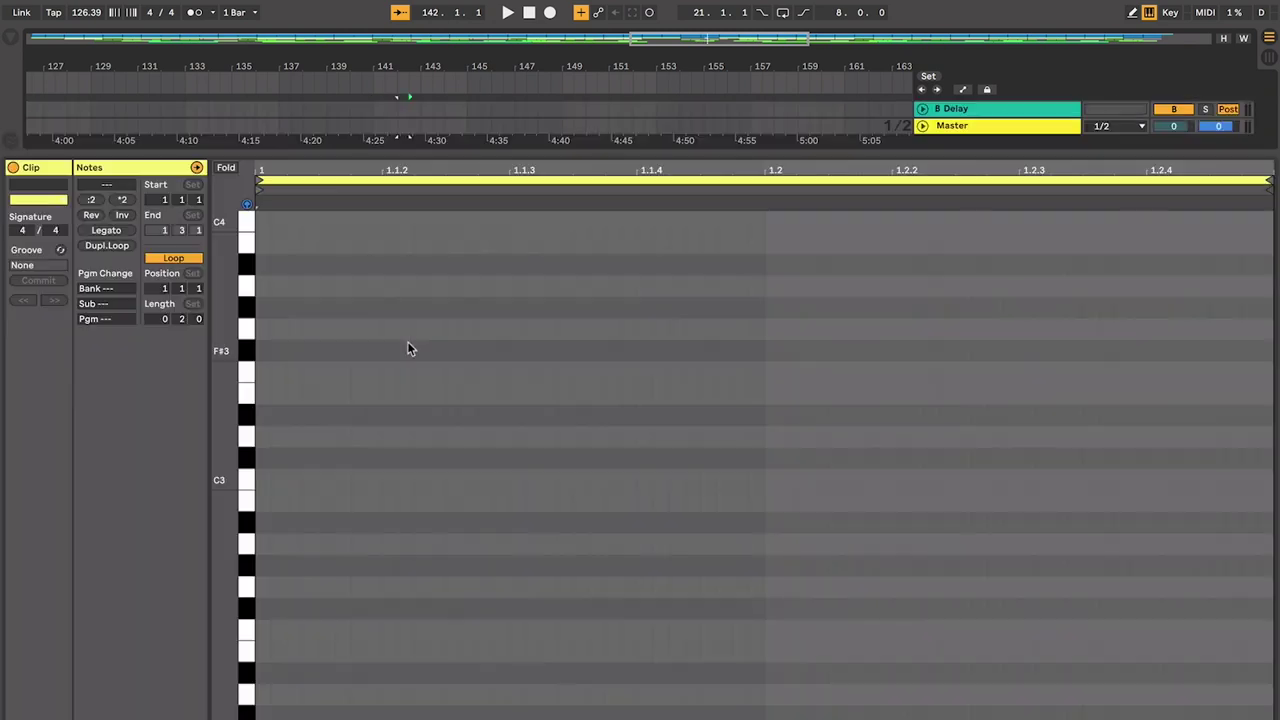
key(super+alt+l)
- Play the arrangement from the start of the Bass break at bar 137 and follow all parts through to bar 220
scroll(384, 305, up, 5)
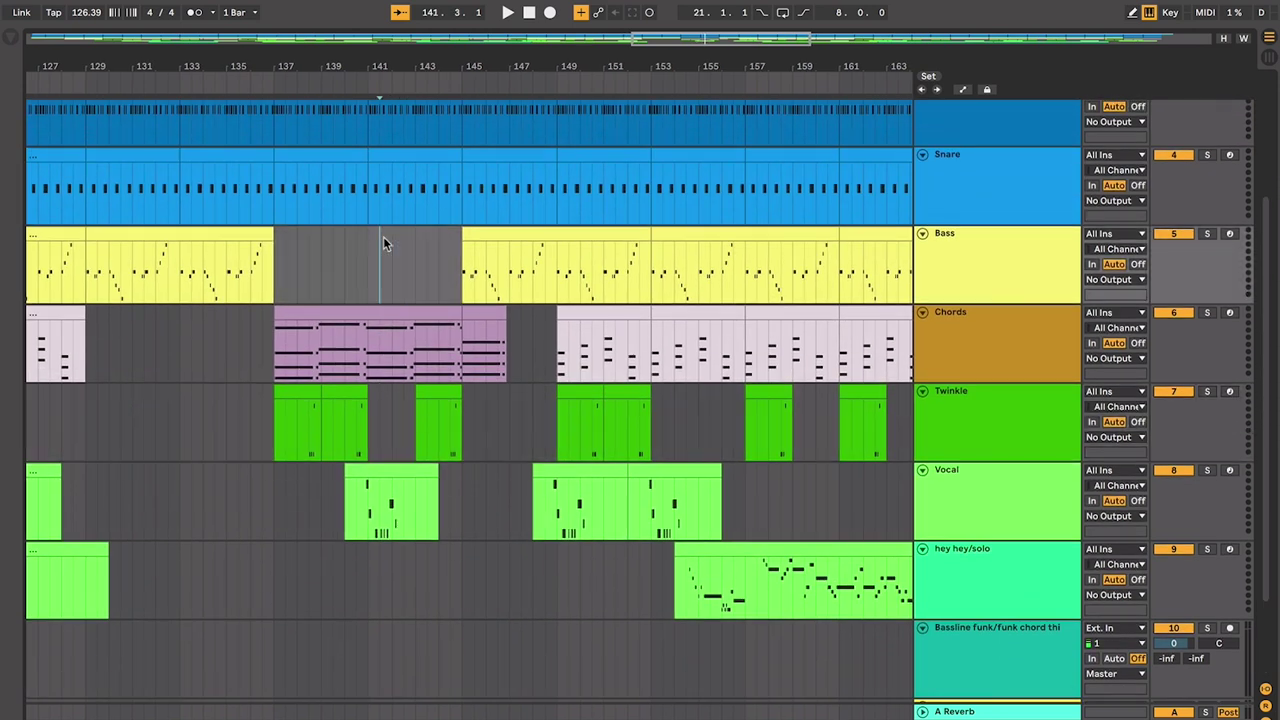
click(272, 262)
key(plus)
key(plus)
key(plus)
key(plus)
key(space)
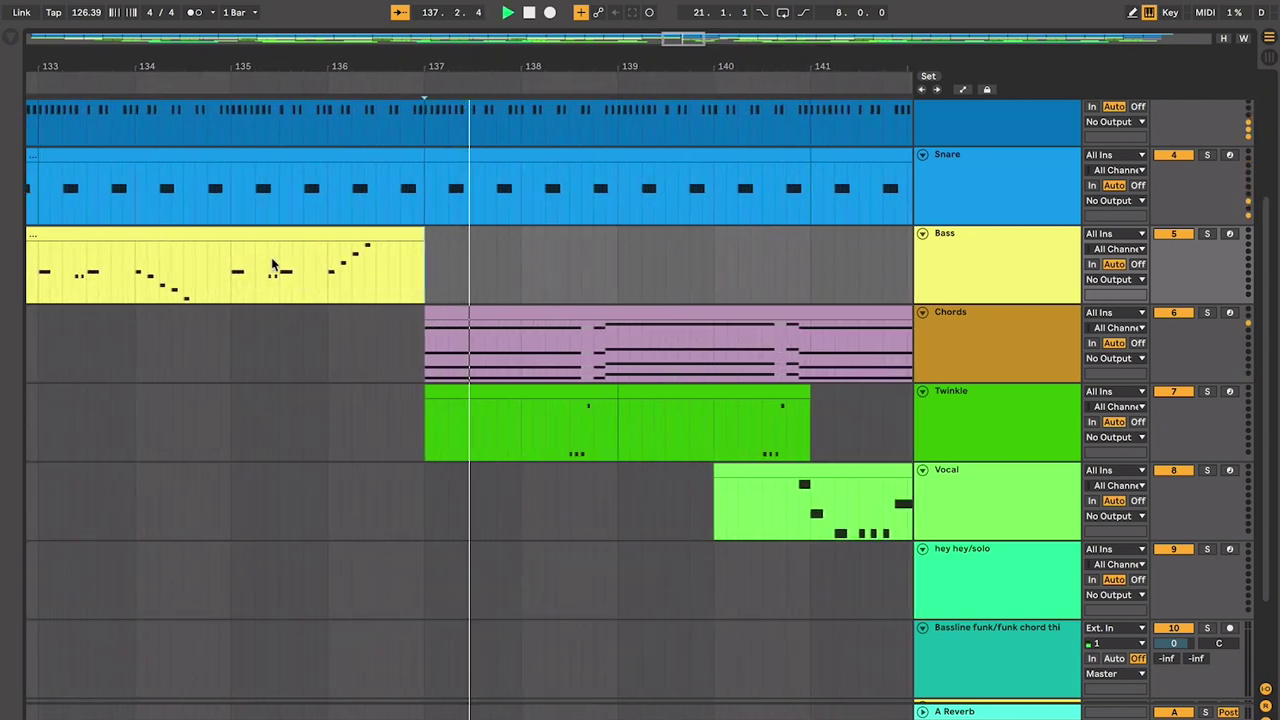
key(plus)
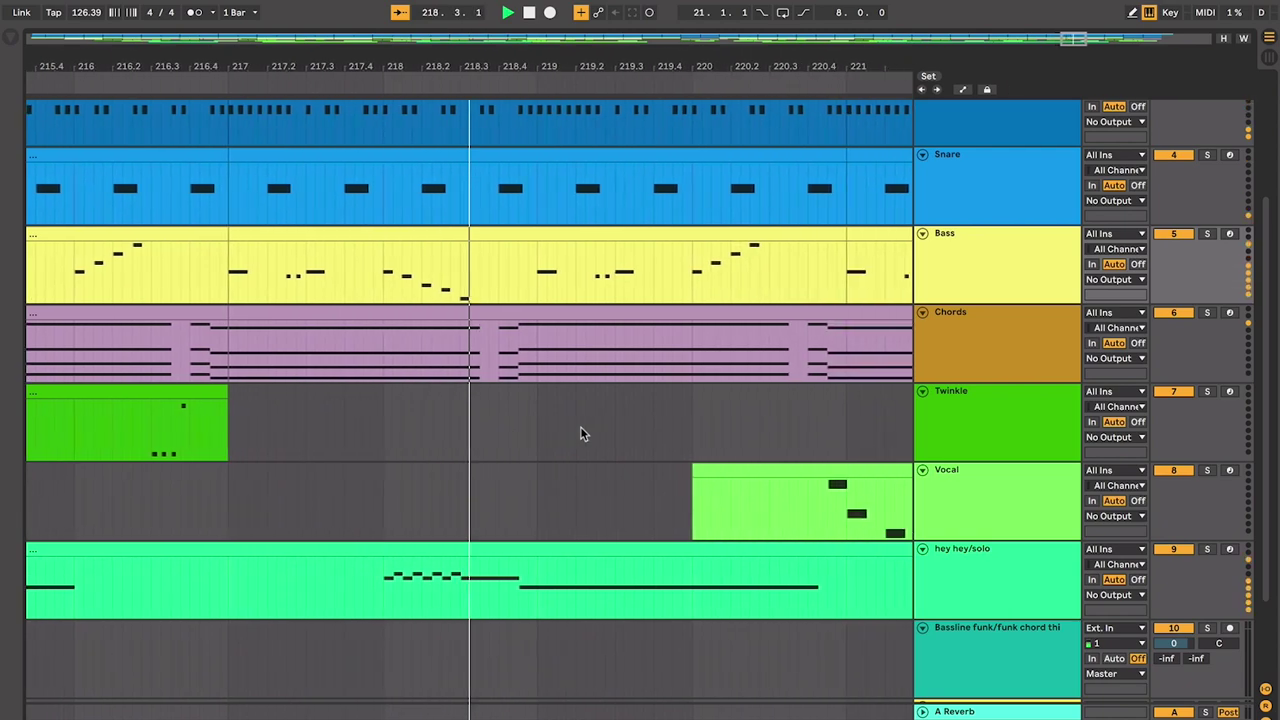
scroll(583, 433, up, 4)
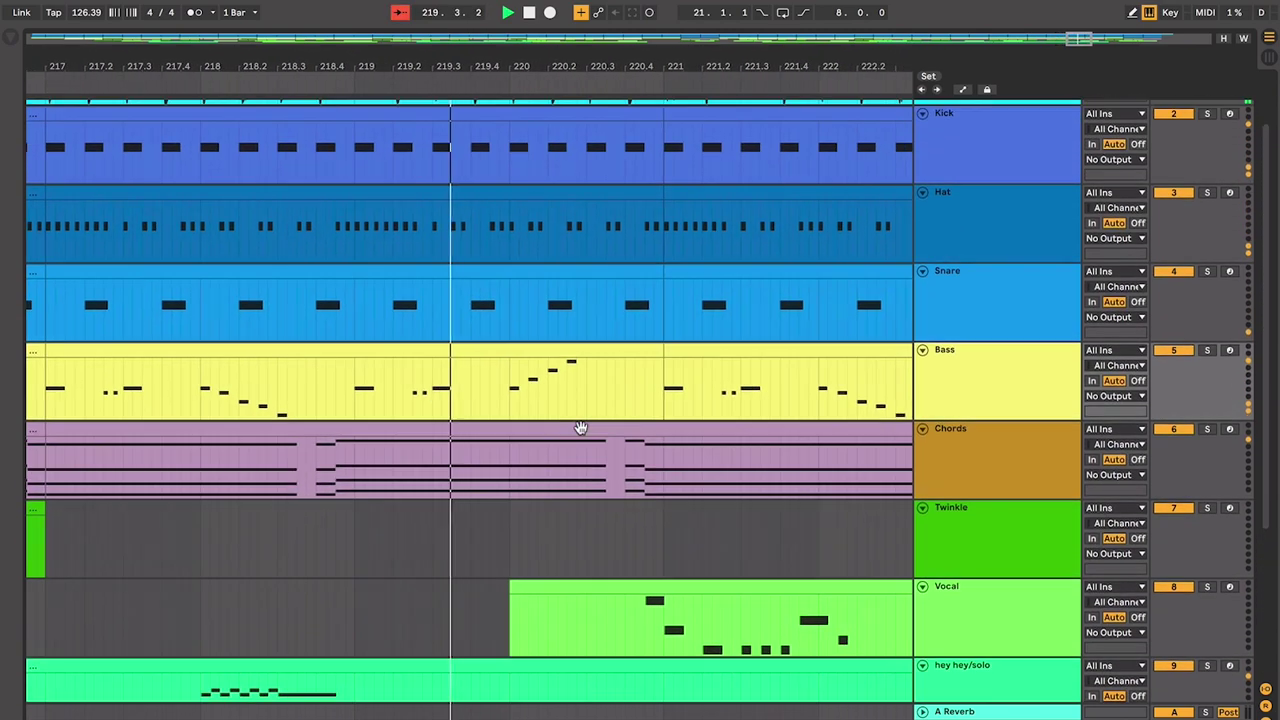
scroll(583, 433, down, 1)
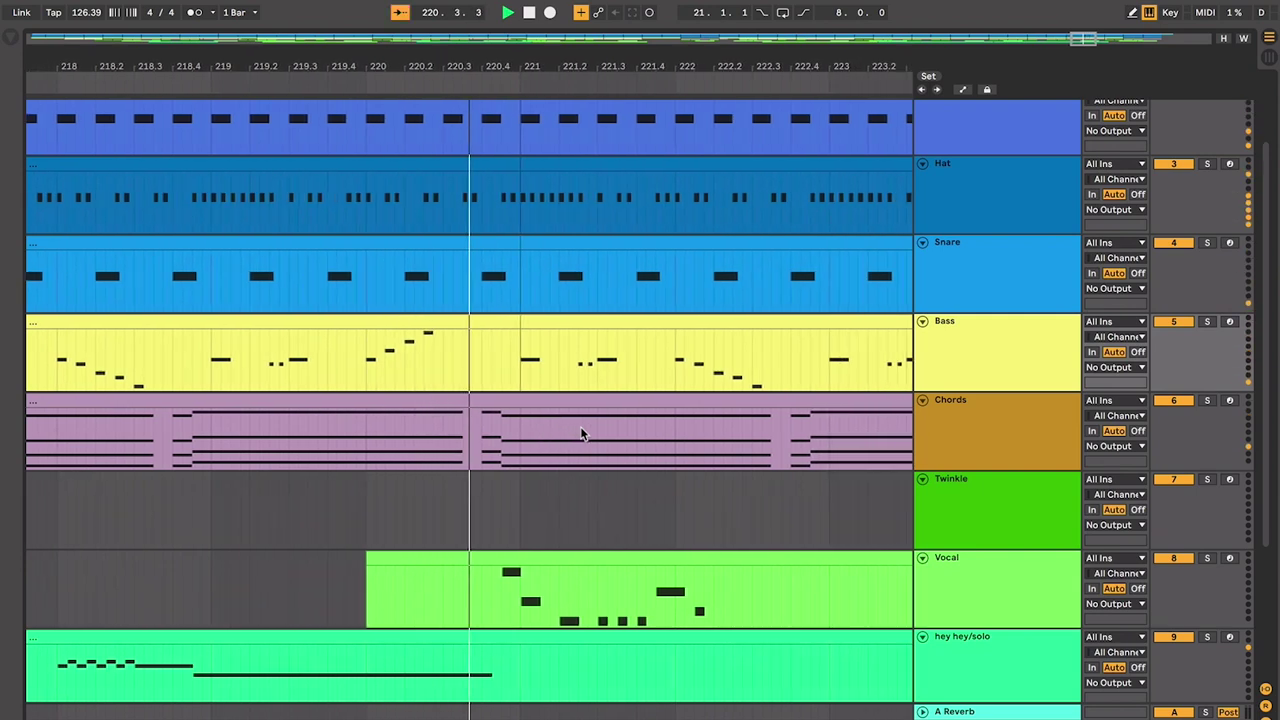